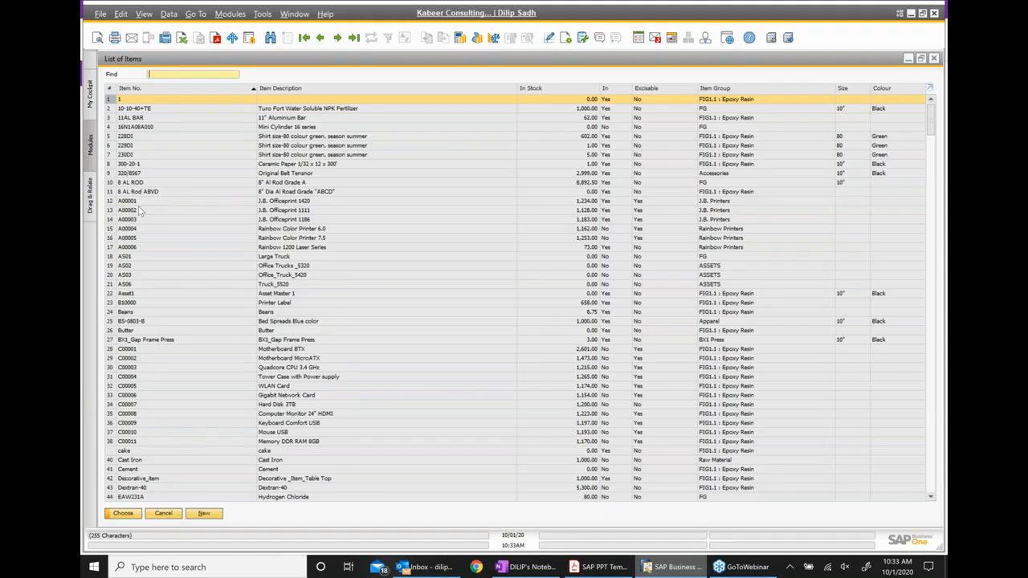
Add item A00001 to the sales order and set the delivery date to 10/01/20, applying it to the existing rows.
{"action": "double_click", "coordinate": [138, 204]}
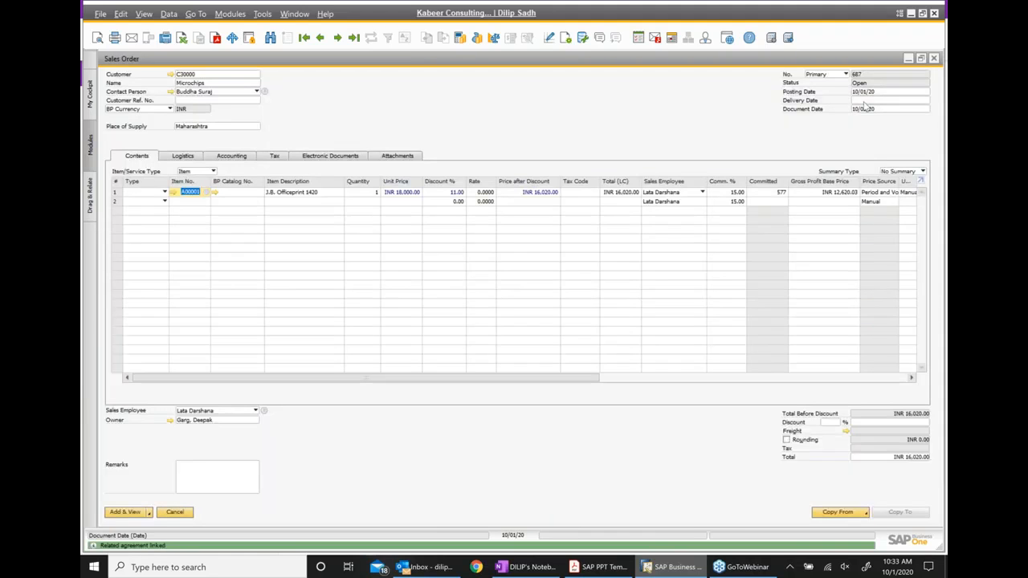
{"action": "left_click", "coordinate": [864, 102]}
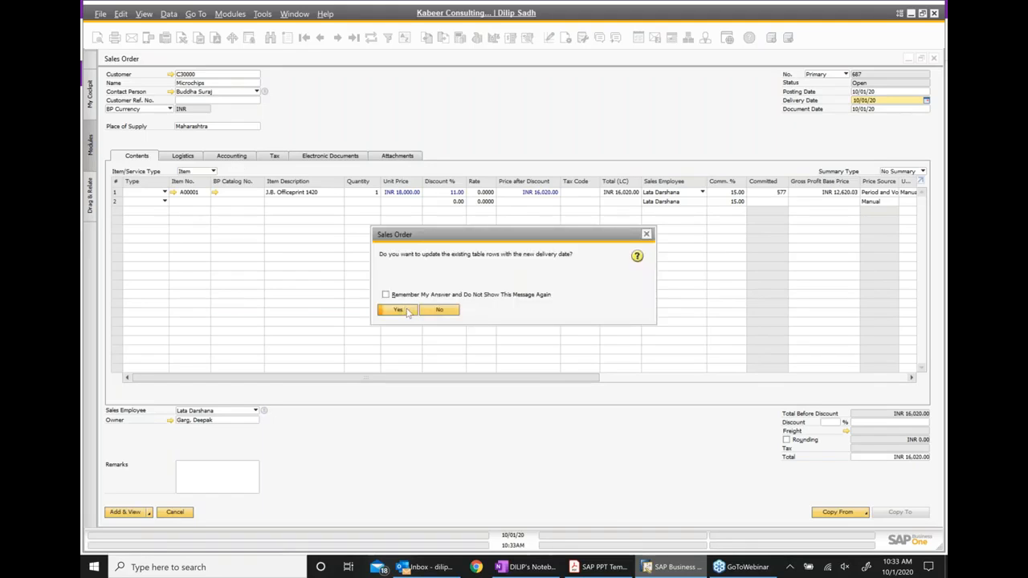
{"action": "left_click", "coordinate": [407, 312]}
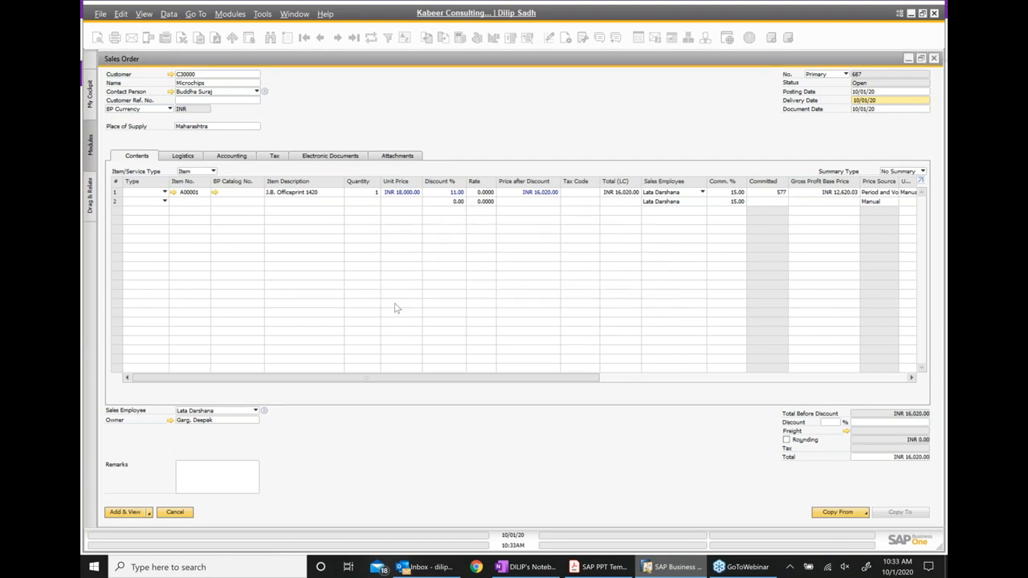
Enable Procure Non Drop-Ship Items in the sales order's logistics settings and start the procurement confirmation.
{"action": "left_click", "coordinate": [231, 156]}
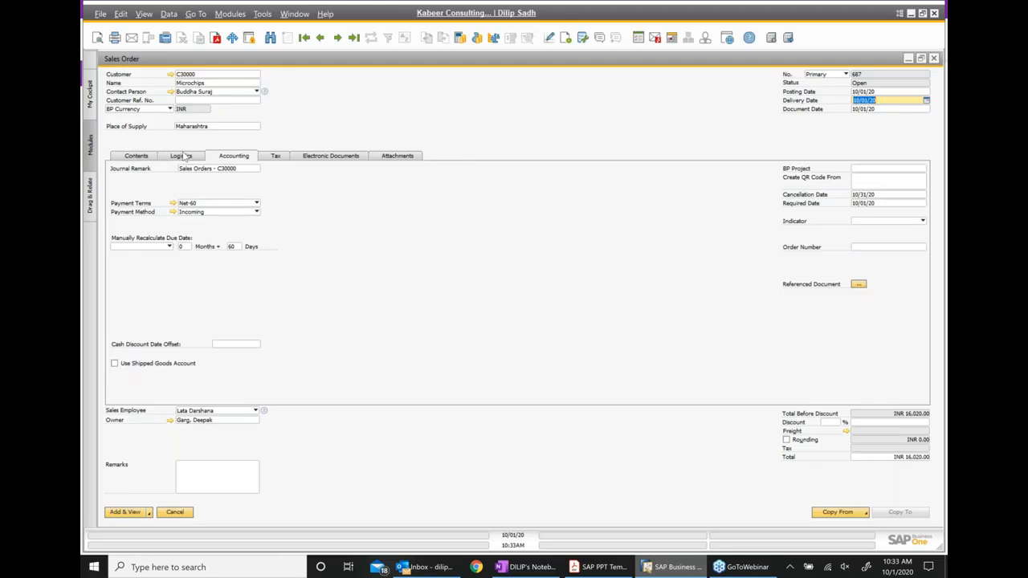
{"action": "left_click", "coordinate": [183, 157]}
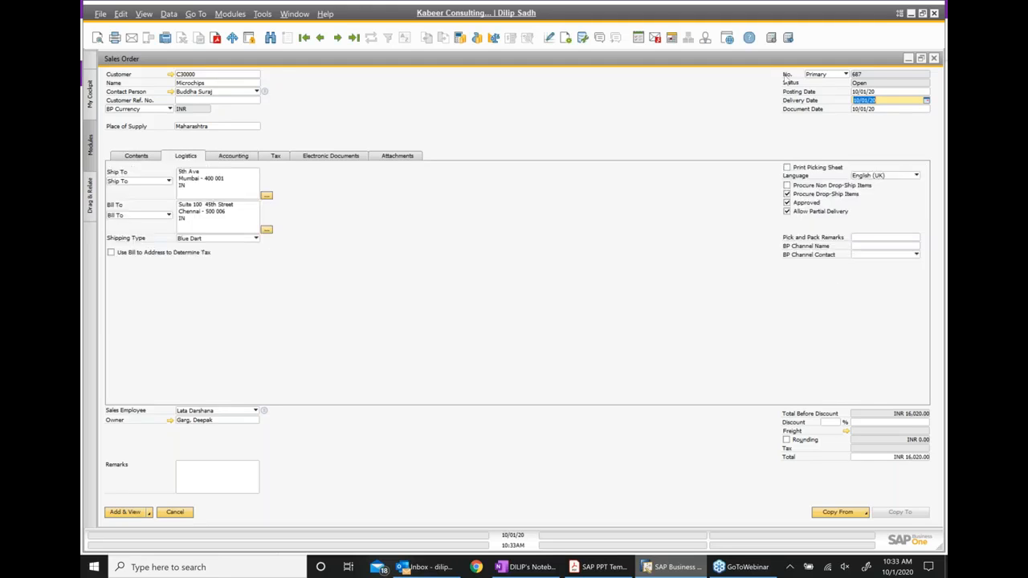
{"action": "double_click", "coordinate": [786, 59]}
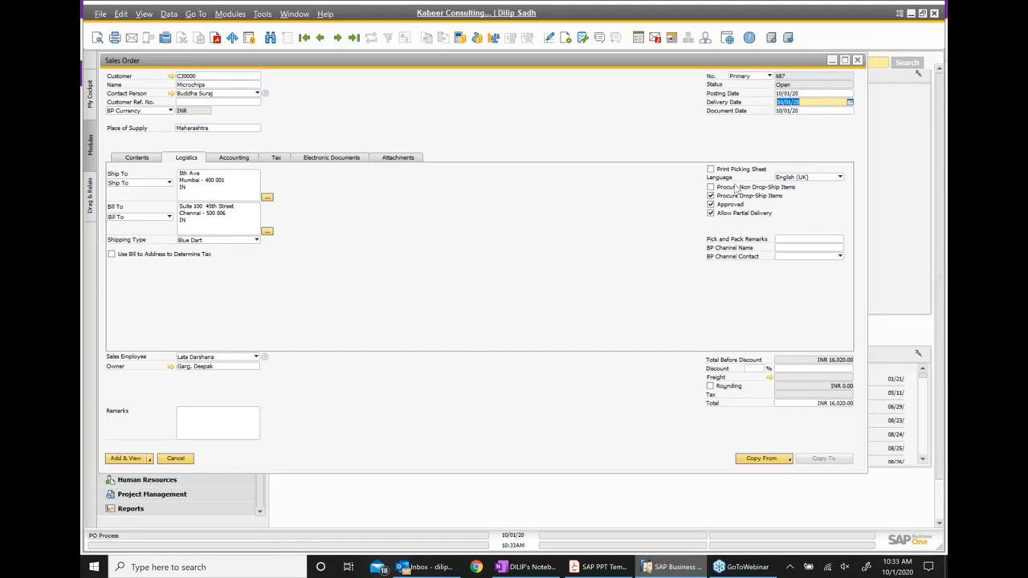
{"action": "left_click", "coordinate": [736, 188]}
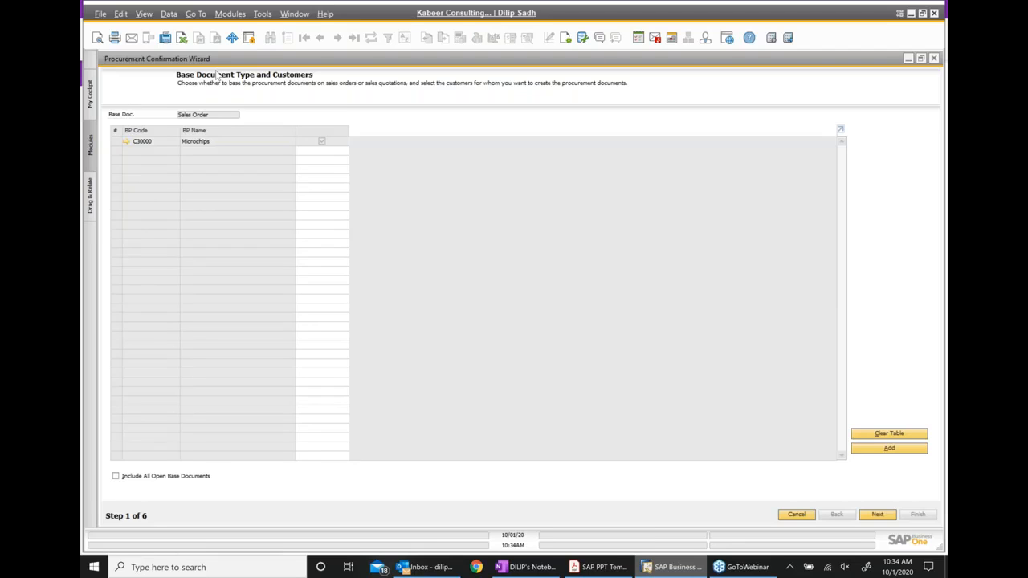
Generate a purchase order from the new sales order with the Procurement Confirmation Wizard's preselected settings and close the wizard.
{"action": "left_click", "coordinate": [880, 516]}
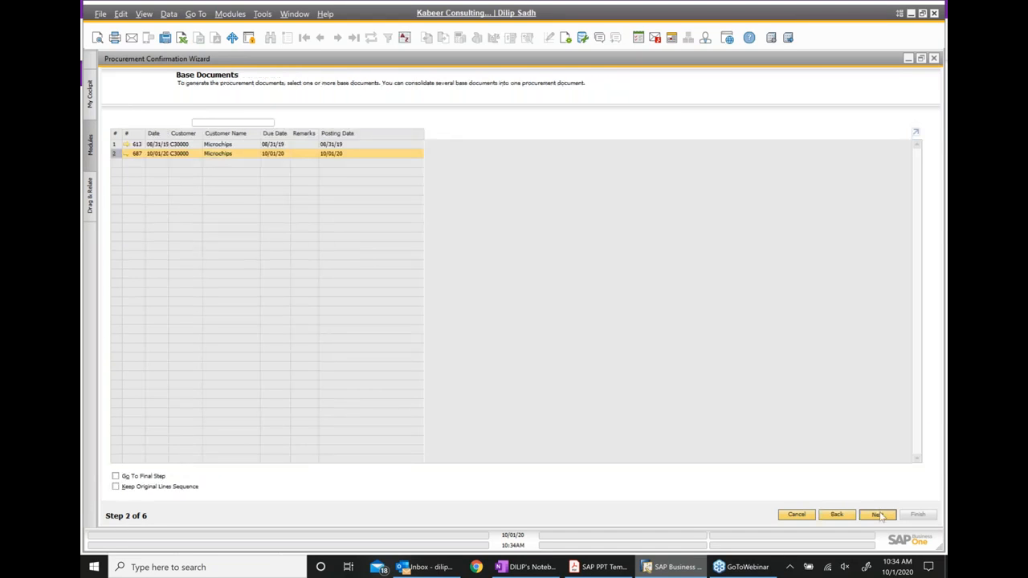
{"action": "left_click", "coordinate": [880, 516]}
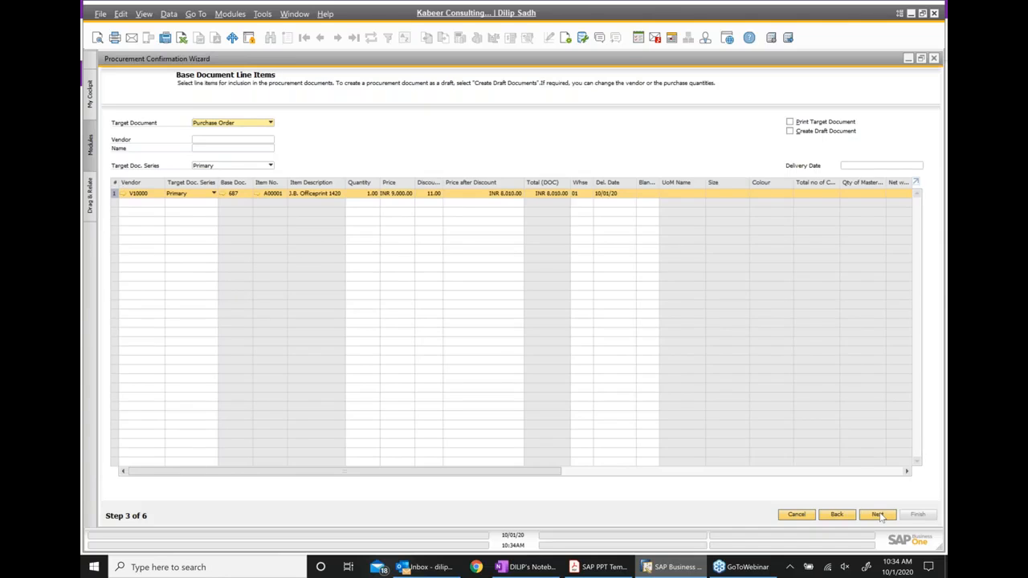
{"action": "left_click", "coordinate": [878, 514]}
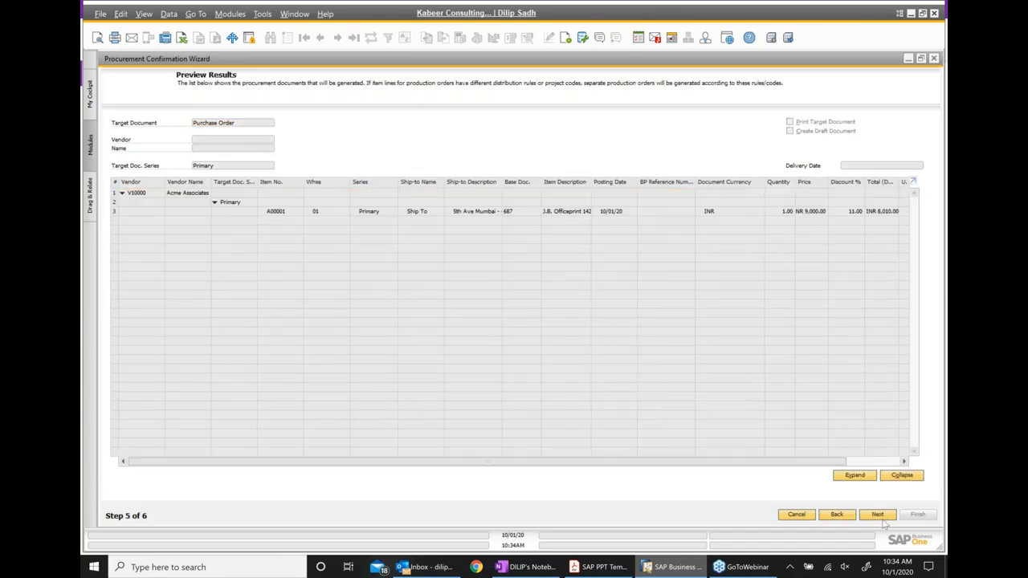
{"action": "left_click", "coordinate": [880, 517]}
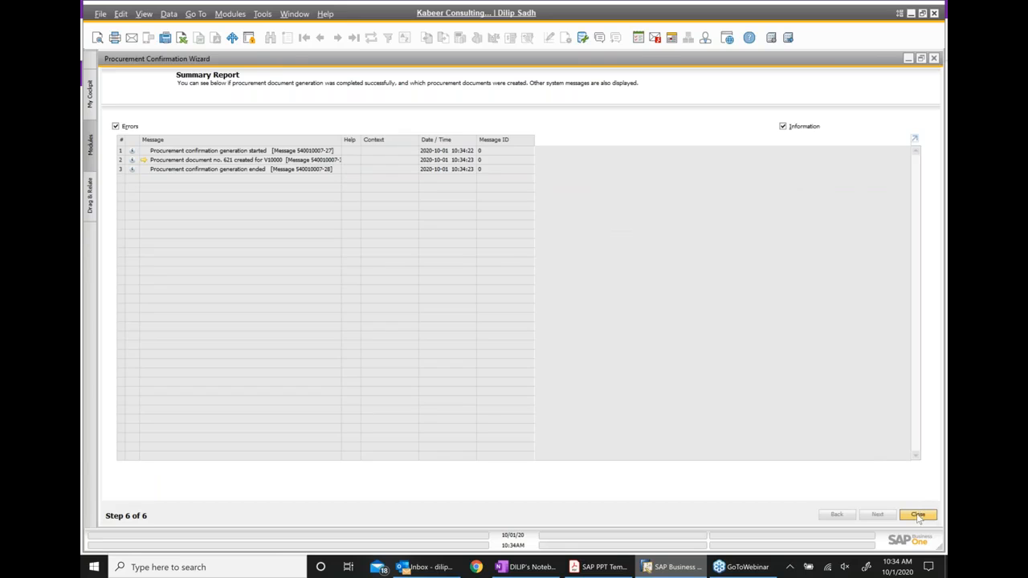
{"action": "left_click", "coordinate": [917, 516]}
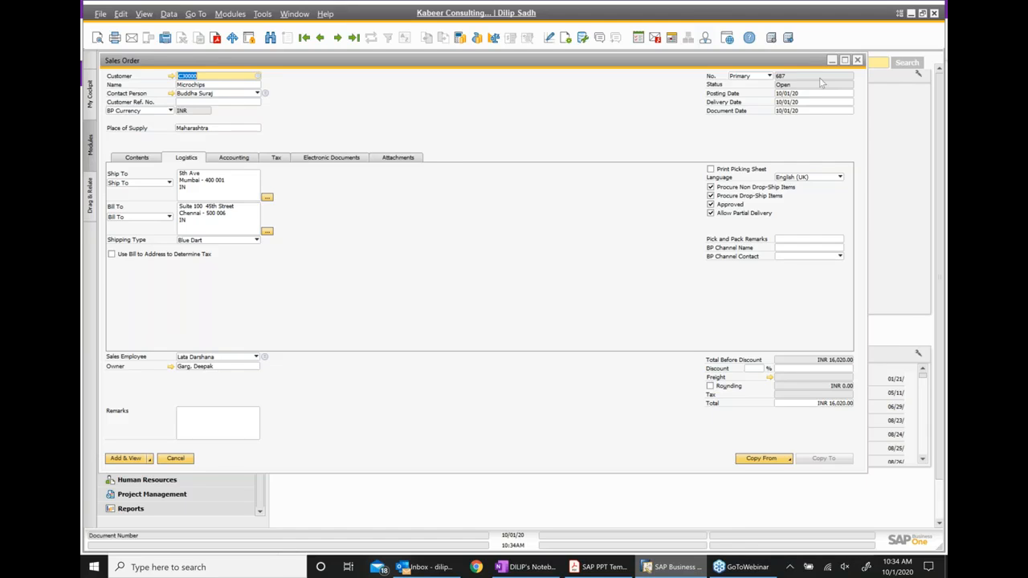
Maximize the sales order, add it, and close the Sales Order window.
{"action": "left_click", "coordinate": [845, 60]}
{"action": "left_click", "coordinate": [130, 514]}
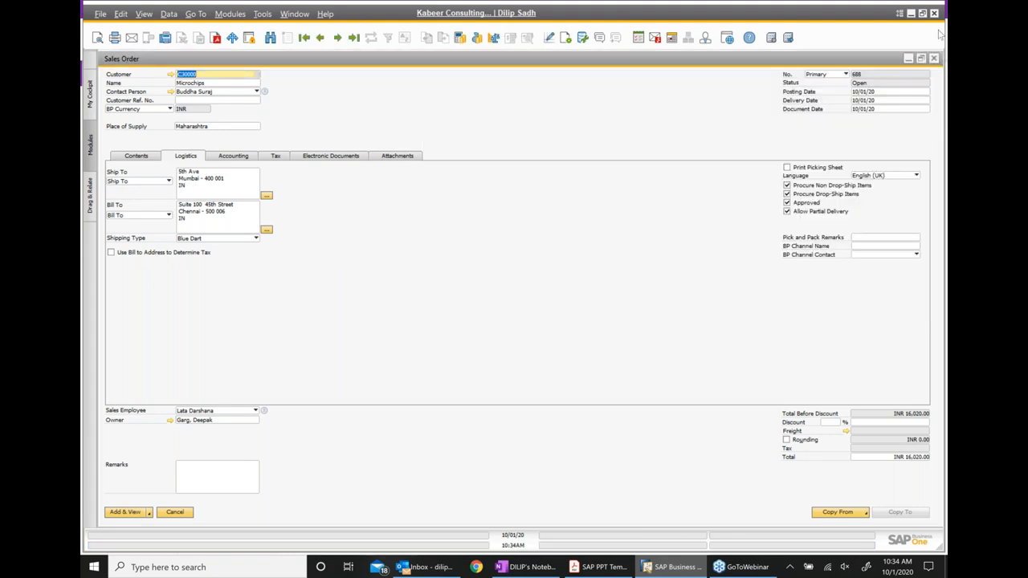
{"action": "left_click", "coordinate": [902, 101]}
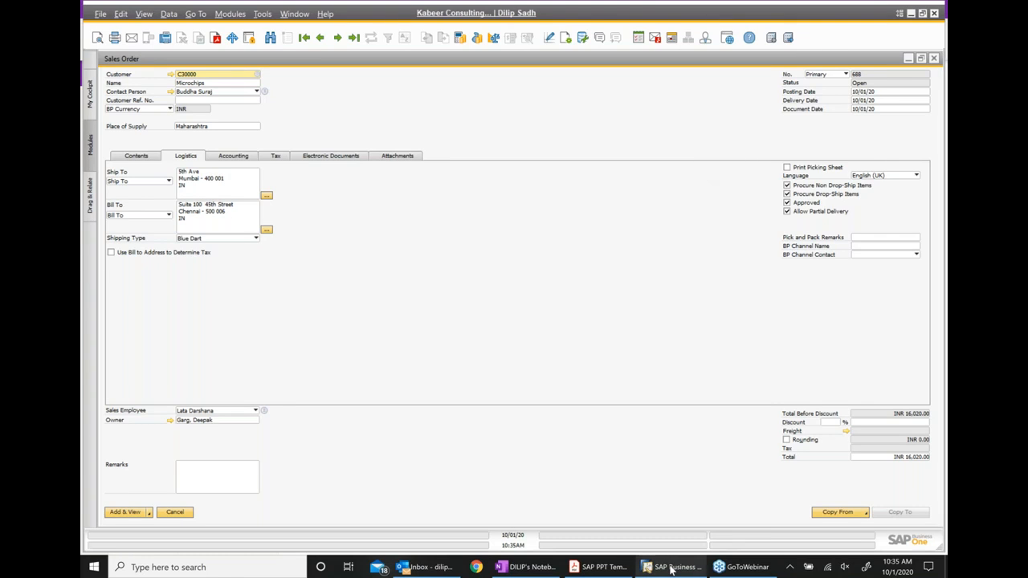
{"action": "left_click", "coordinate": [920, 59]}
{"action": "left_click", "coordinate": [702, 77]}
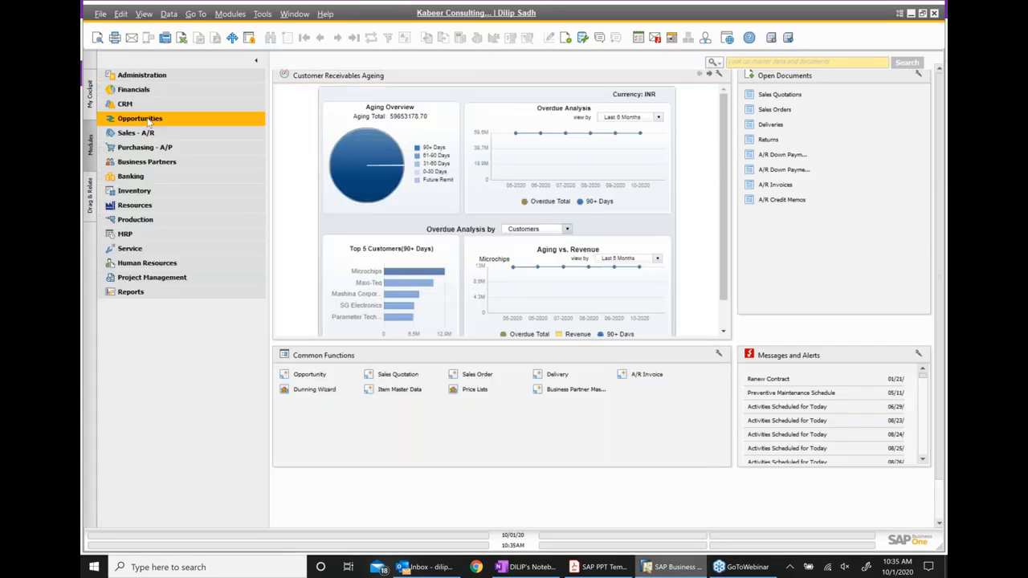
Open the Opportunities Pipeline report and reposition its window so the filter options are fully visible.
{"action": "left_click", "coordinate": [140, 118]}
{"action": "left_click", "coordinate": [179, 150]}
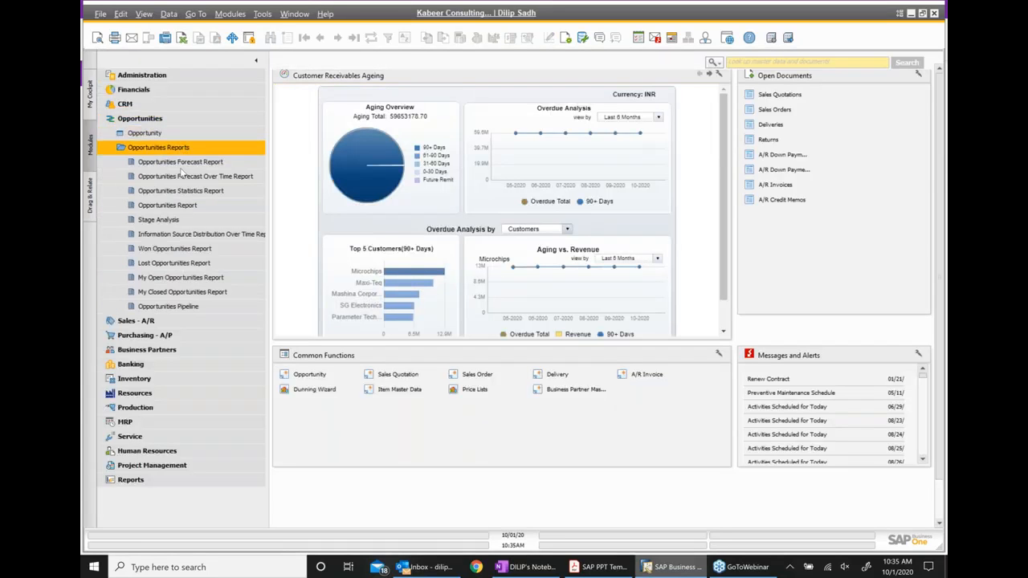
{"action": "left_click", "coordinate": [193, 311]}
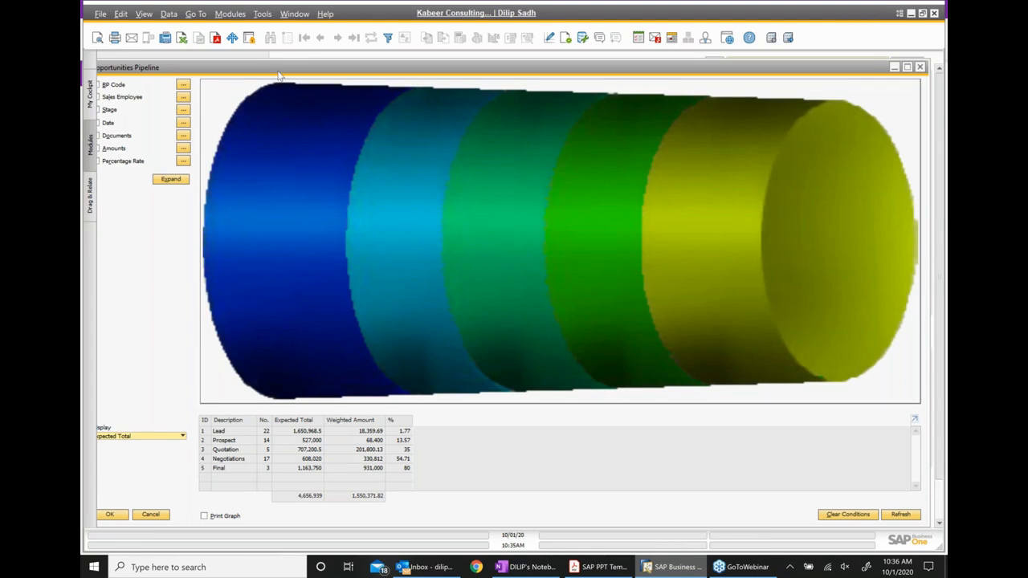
{"action": "left_click_drag", "start_coordinate": [278, 73], "coordinate": [293, 76]}
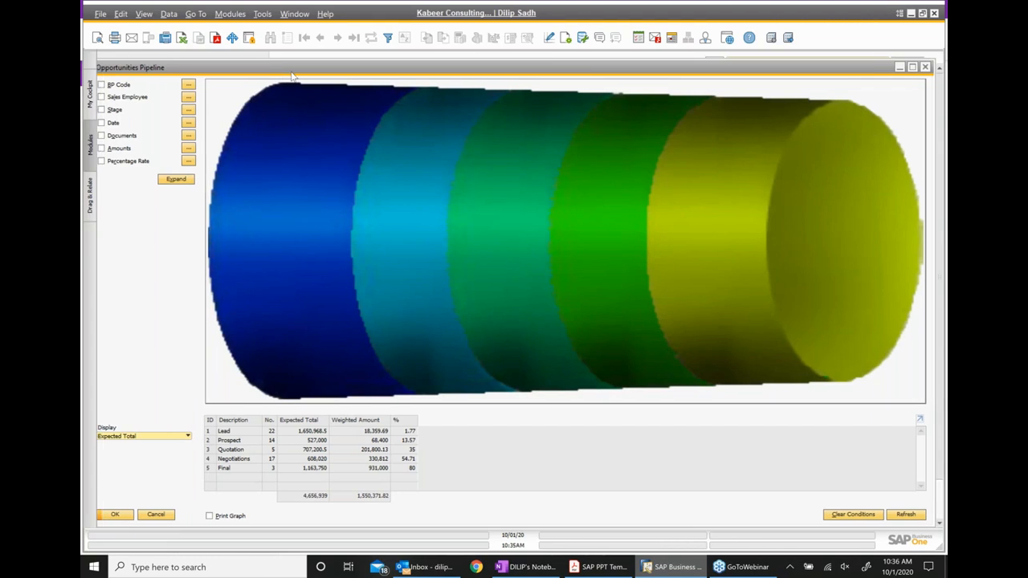
{"action": "left_click_drag", "start_coordinate": [293, 76], "coordinate": [304, 77]}
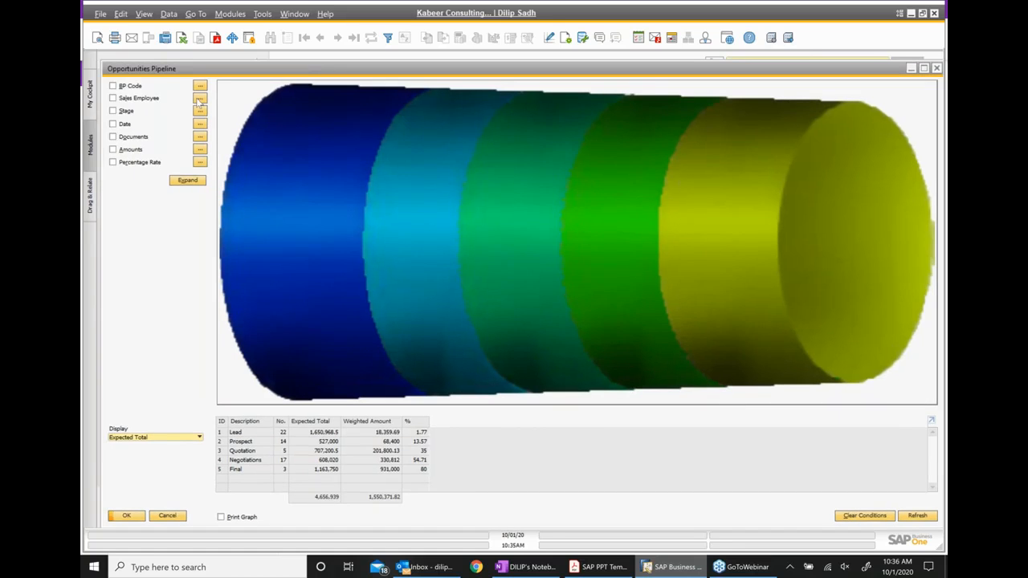
Filter the opportunities pipeline by the fourth listed sales employee and refresh the chart.
{"action": "left_click", "coordinate": [199, 98]}
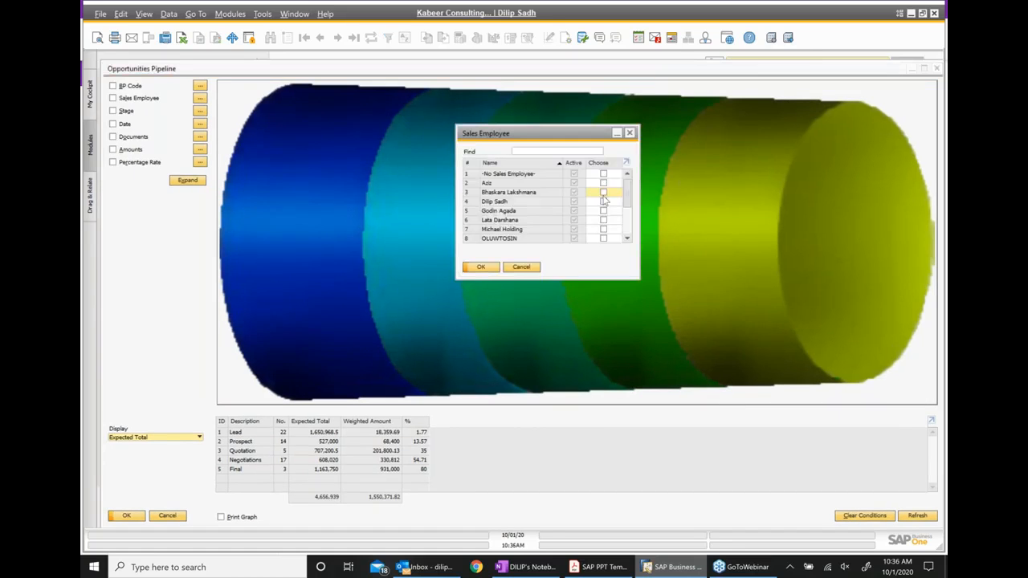
{"action": "left_click", "coordinate": [603, 201]}
{"action": "left_click", "coordinate": [480, 267]}
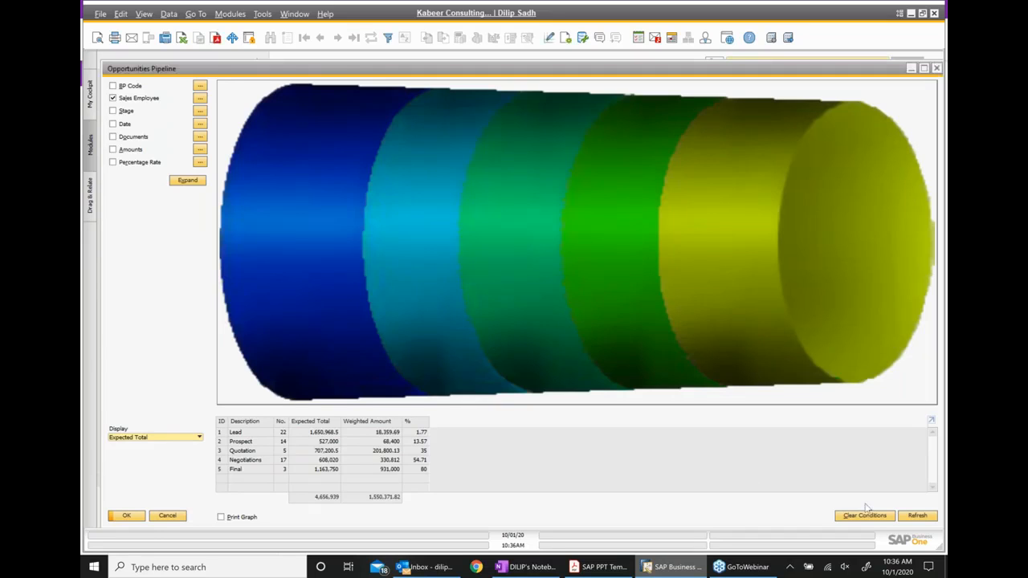
{"action": "left_click", "coordinate": [917, 518]}
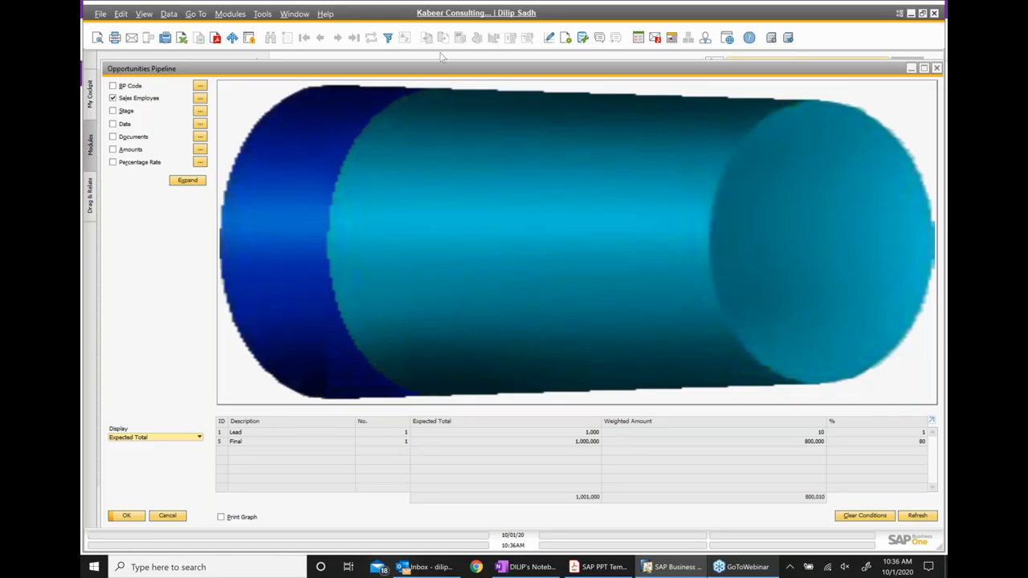
Change the pipeline filter to only the third listed sales employee, review the chart and close the report.
{"action": "left_click", "coordinate": [200, 98]}
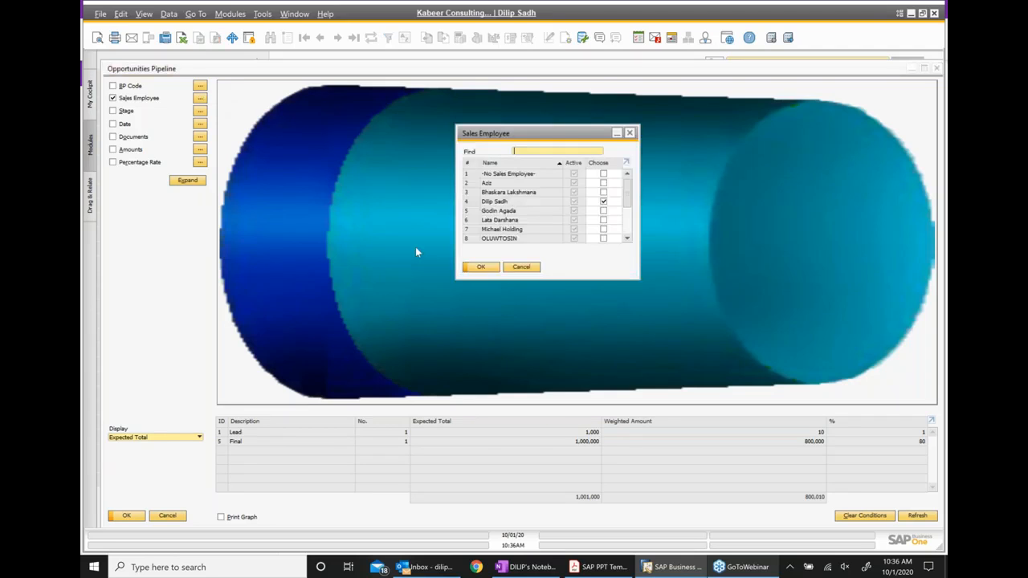
{"action": "left_click", "coordinate": [603, 192]}
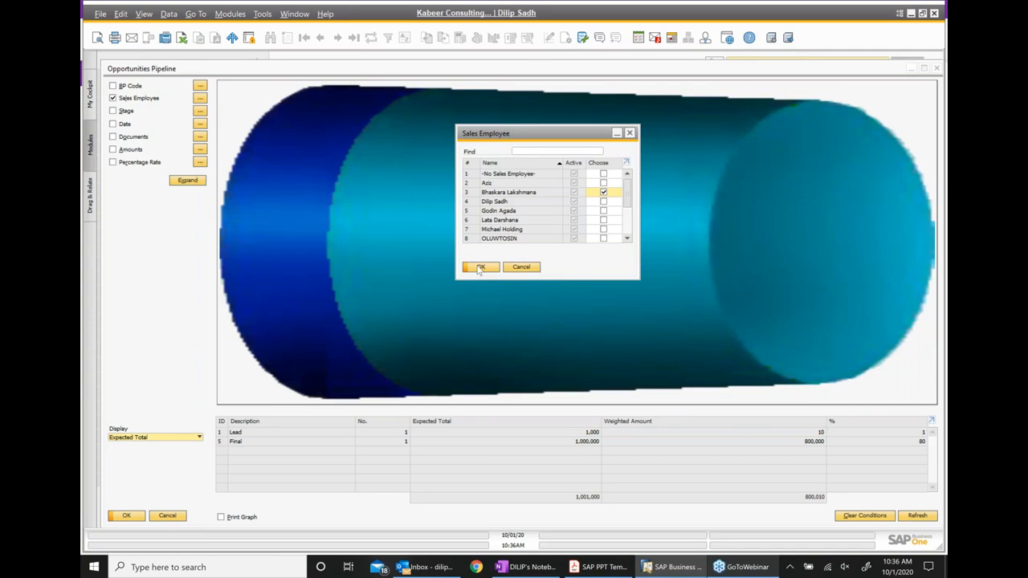
{"action": "left_click", "coordinate": [480, 268]}
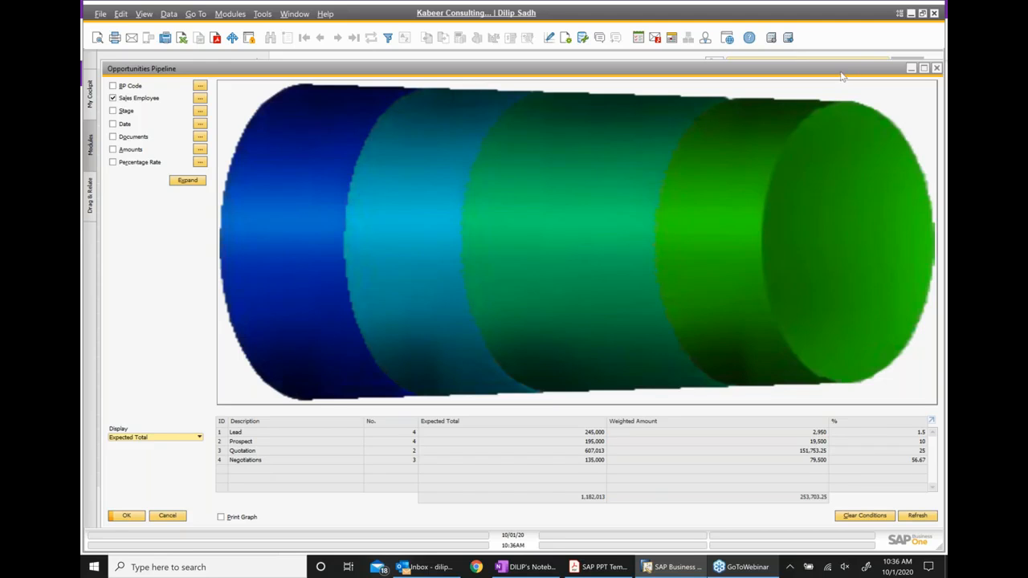
{"action": "left_click_drag", "start_coordinate": [841, 74], "coordinate": [773, 95]}
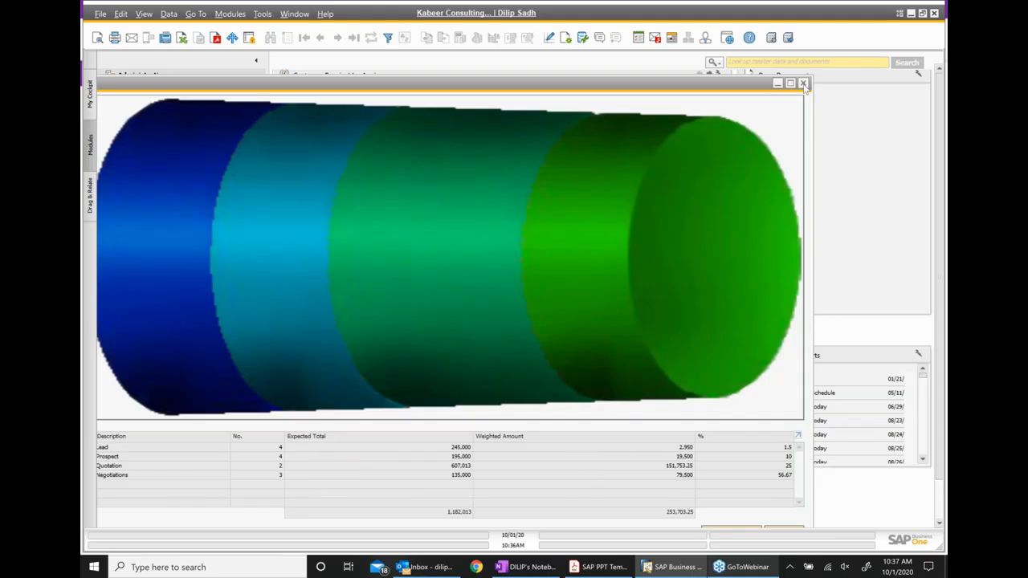
{"action": "left_click", "coordinate": [803, 83]}
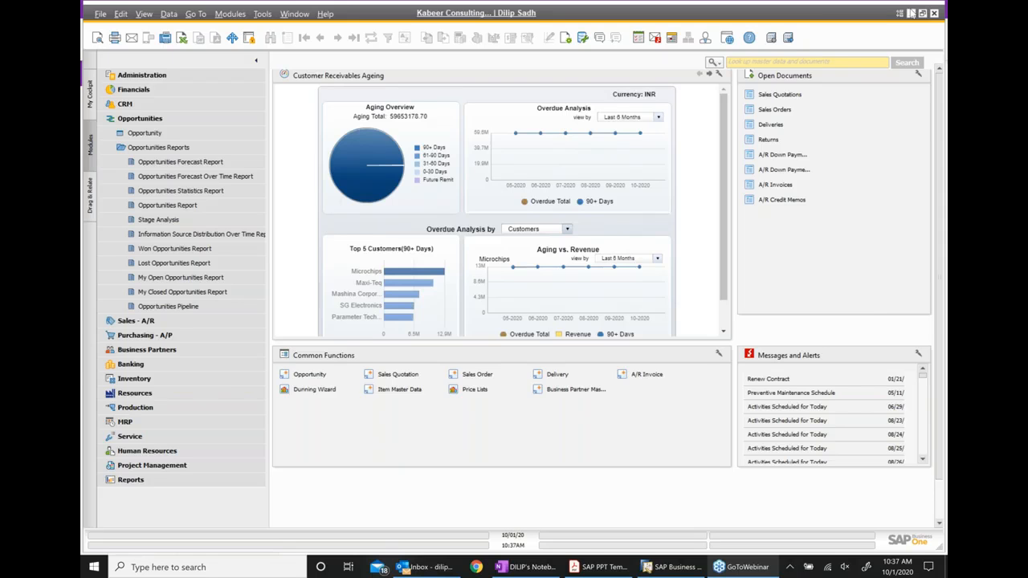
Switch to the SAP PPT Template document in Adobe Acrobat Reader to view the Alerts for Business Partner Activities slide.
{"action": "key", "text": "super+d"}
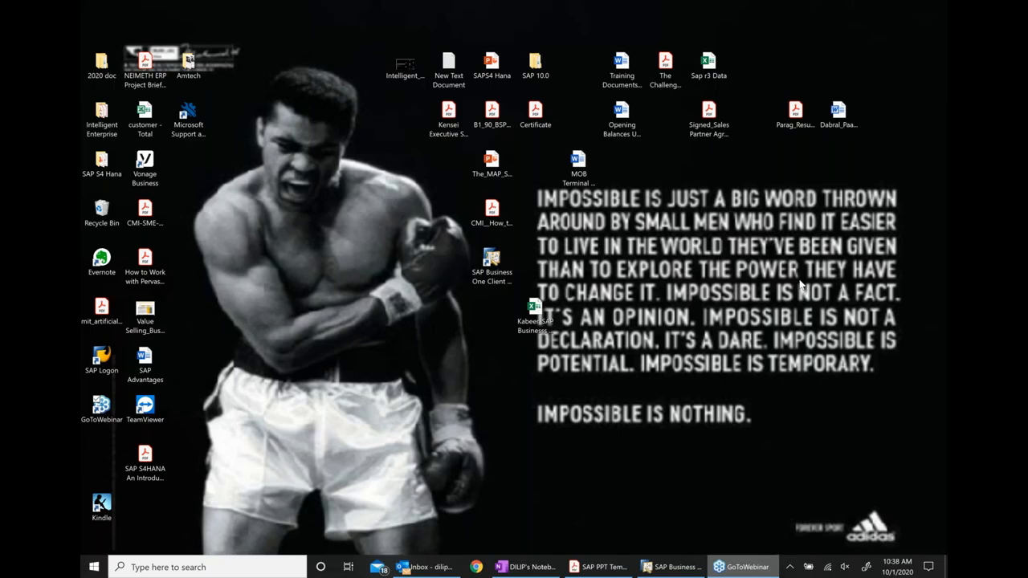
{"action": "key", "text": "alt+Tab"}
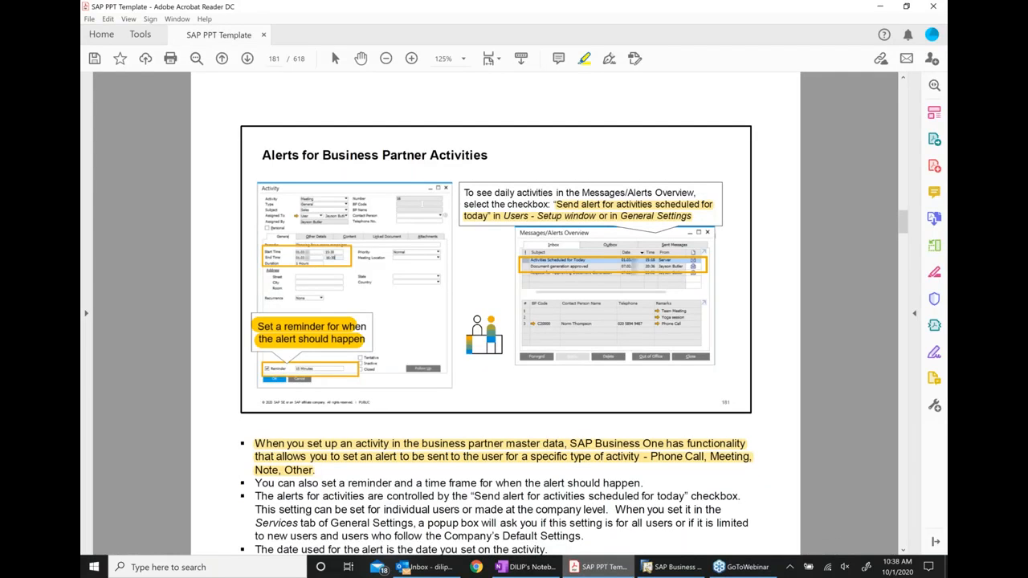
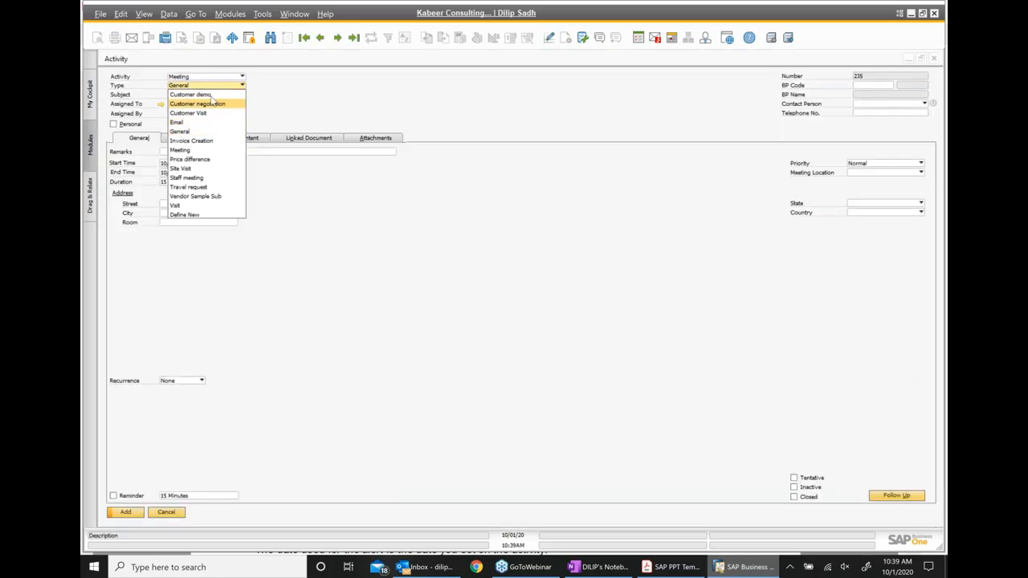
Set the meeting activity's type to Customer demo and its subject to Product Approval.
{"action": "left_click", "coordinate": [211, 96]}
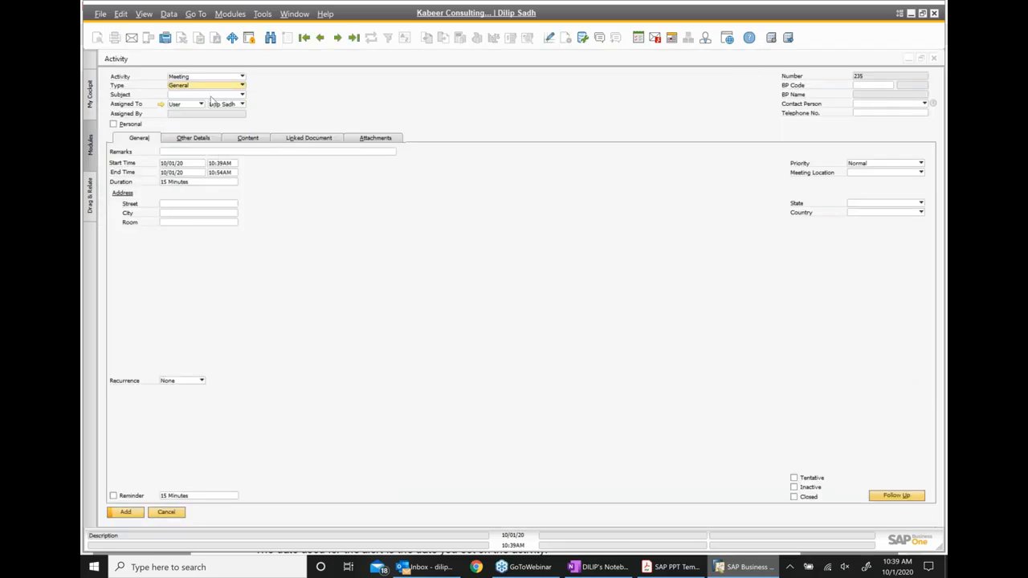
{"action": "left_click", "coordinate": [241, 94]}
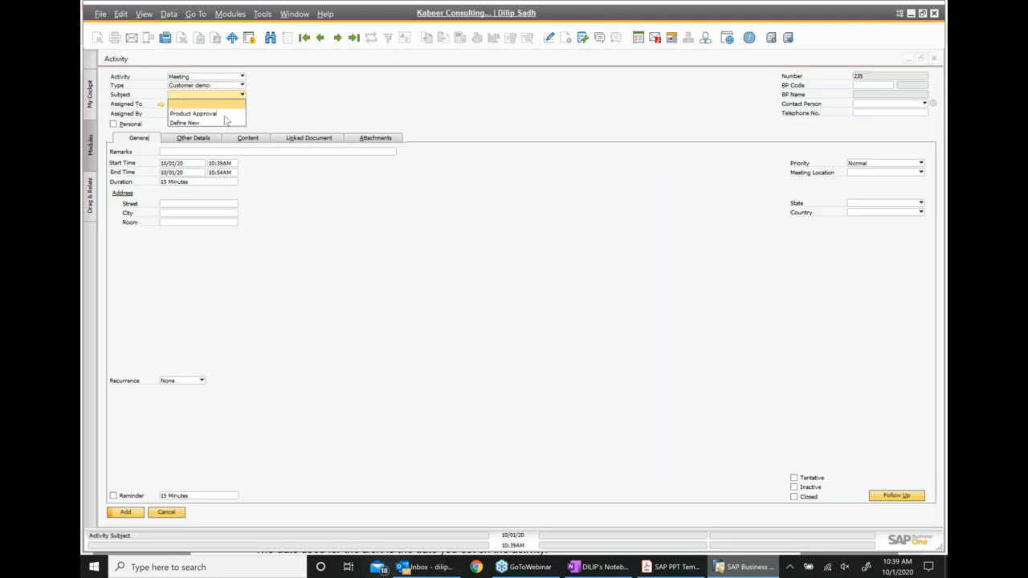
{"action": "left_click", "coordinate": [201, 112]}
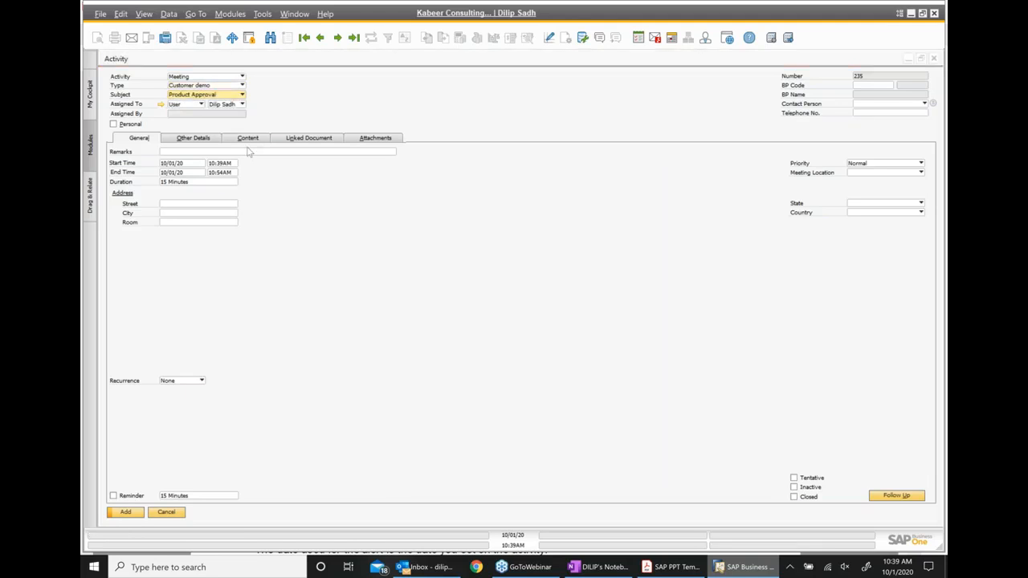
Review the users to whom the activity can be assigned.
{"action": "left_click", "coordinate": [241, 104]}
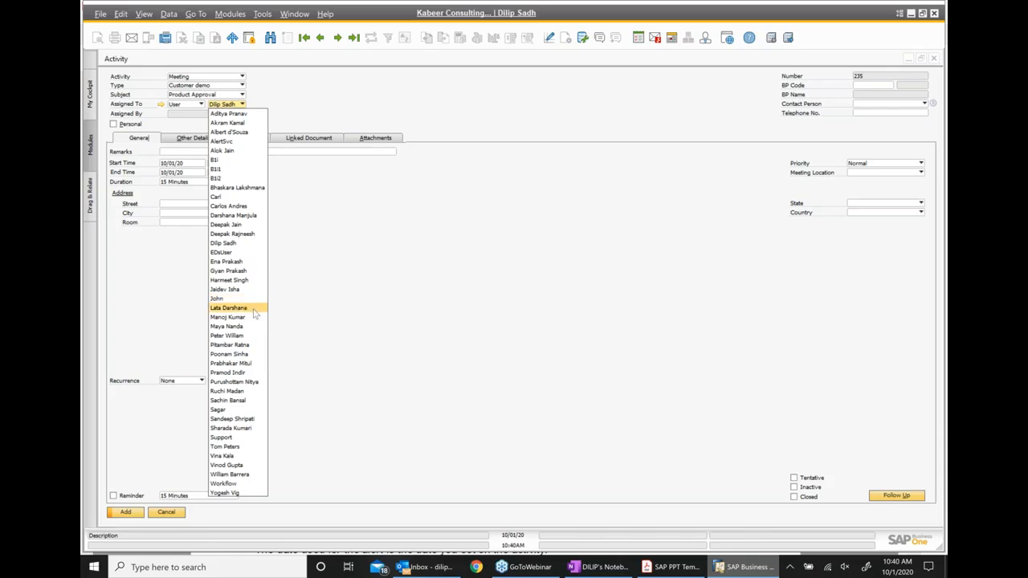
{"action": "left_click", "coordinate": [446, 353]}
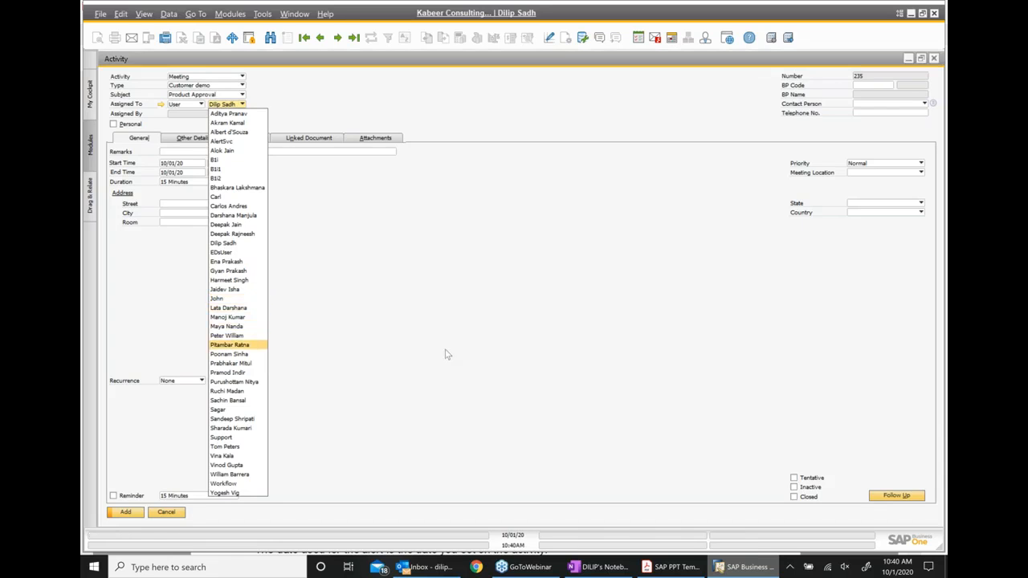
Enter "Product demo to customer" as the remarks of the meeting activity.
{"action": "left_click", "coordinate": [264, 152]}
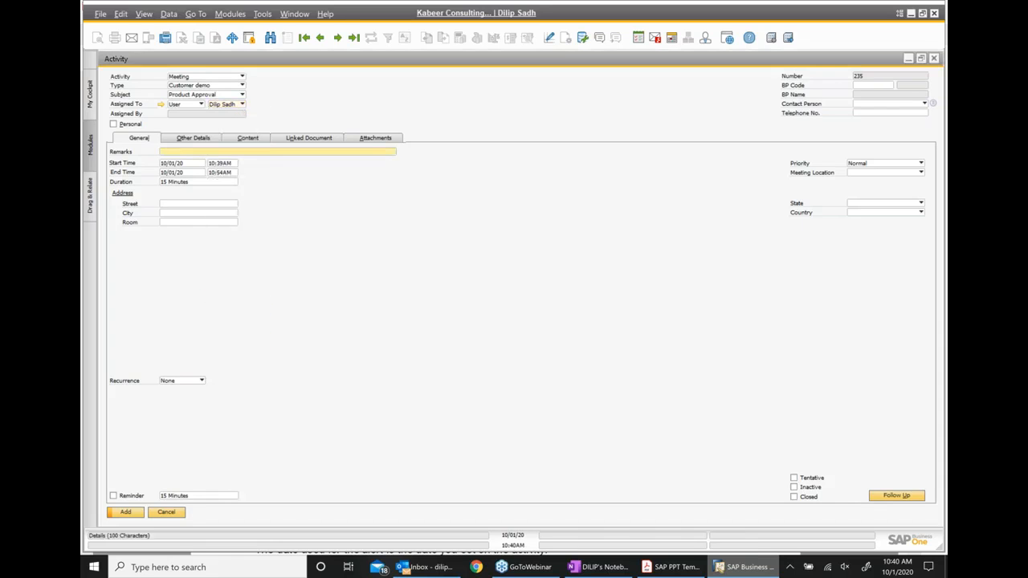
{"action": "type", "text": "product"}
{"action": "key", "text": "BackSpace"}
{"action": "key", "text": "BackSpace"}
{"action": "key", "text": "BackSpace"}
{"action": "key", "text": "BackSpace"}
{"action": "key", "text": "BackSpace"}
{"action": "key", "text": "BackSpace"}
{"action": "key", "text": "BackSpace"}
{"action": "type", "text": "Product demo to customer"}
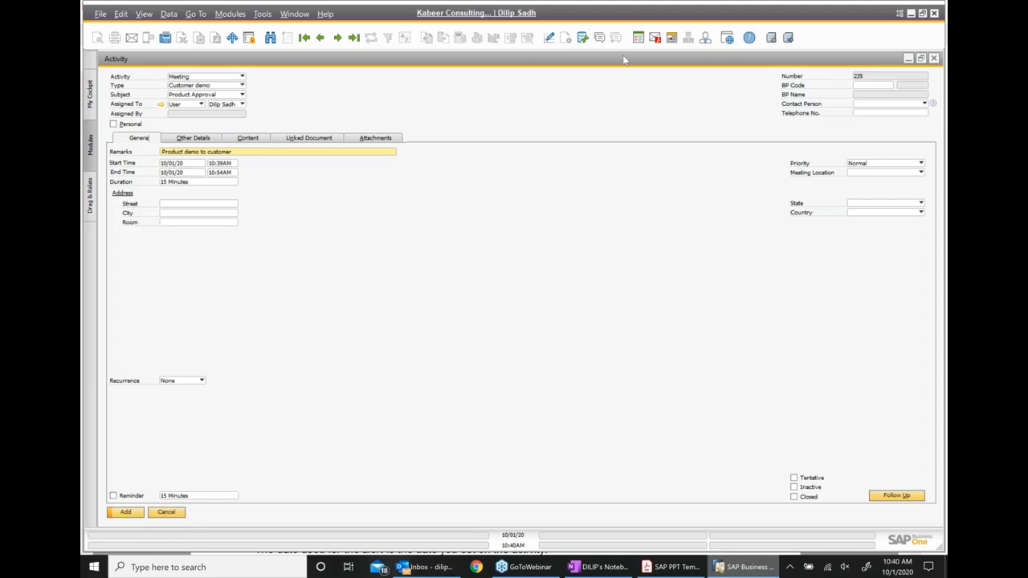
Link the activity to business partner C010 (LEAD) and enable its reminder at 15 minutes.
{"action": "left_click", "coordinate": [880, 89]}
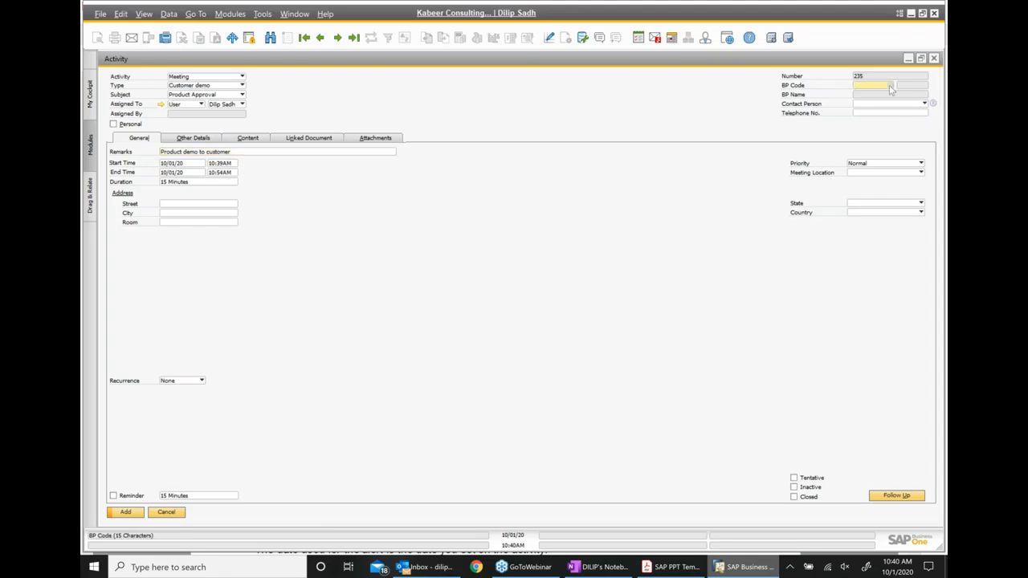
{"action": "left_click", "coordinate": [890, 86]}
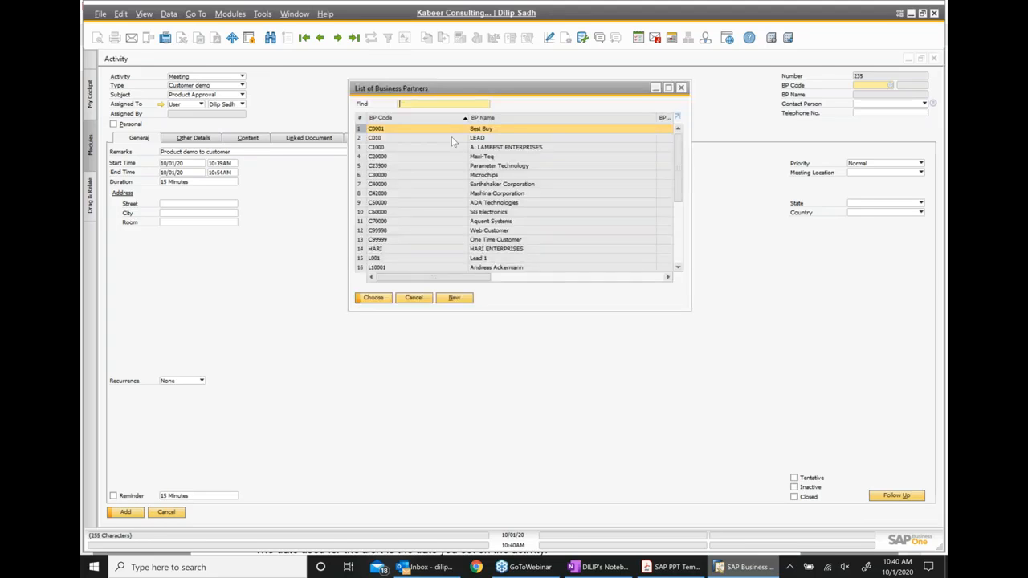
{"action": "left_click", "coordinate": [479, 138]}
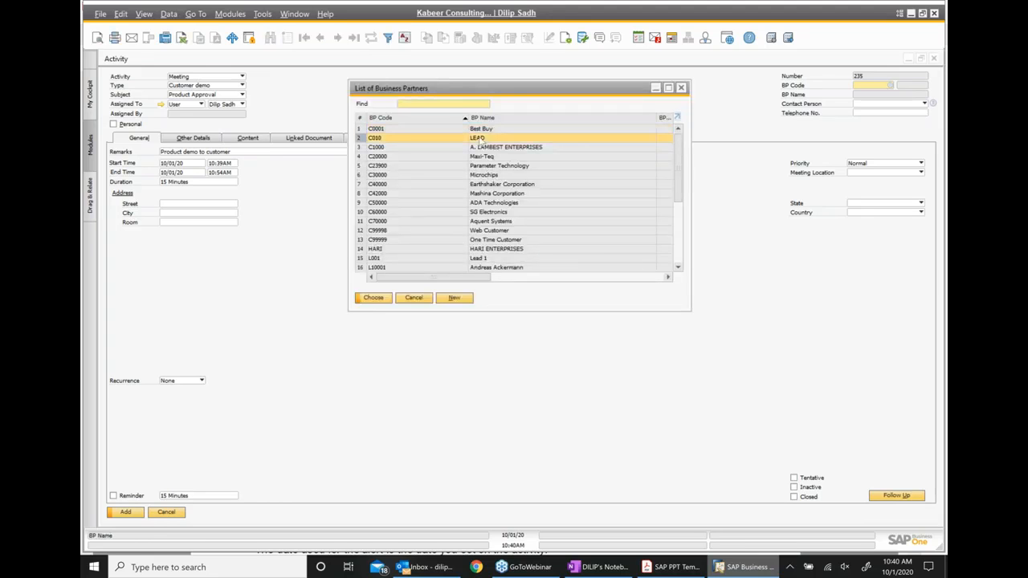
{"action": "double_click", "coordinate": [479, 140]}
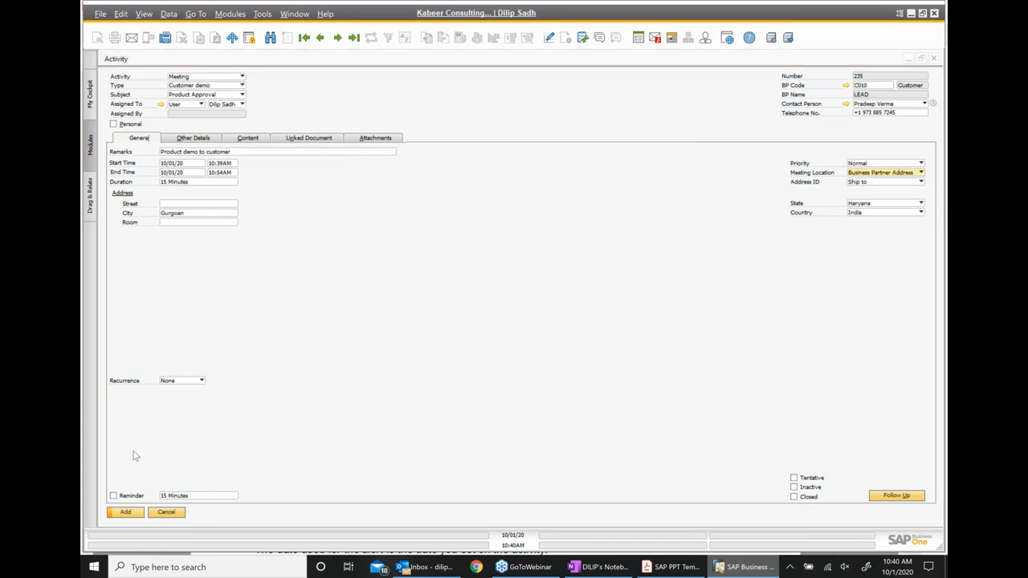
{"action": "left_click", "coordinate": [133, 497]}
{"action": "left_click", "coordinate": [204, 498]}
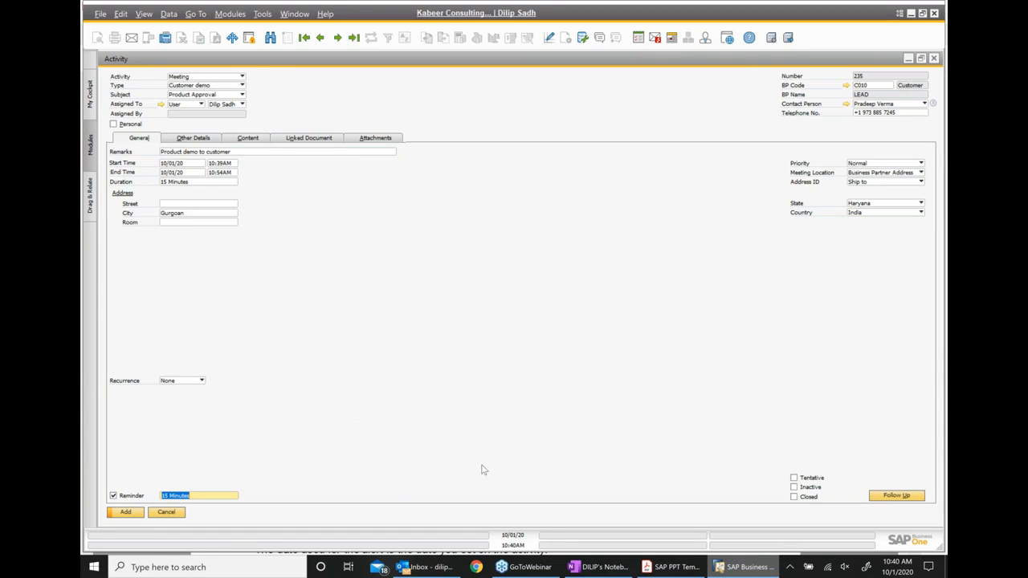
Switch to the SAP PPT Template document in Adobe Acrobat Reader and advance to the Recurring Activities slide.
{"action": "left_click", "coordinate": [678, 572]}
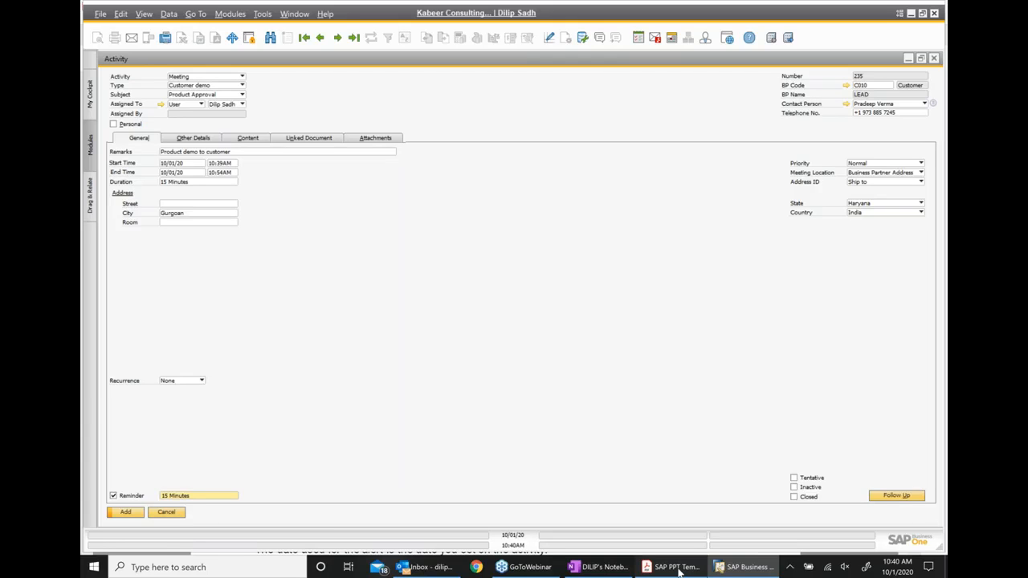
{"action": "left_click", "coordinate": [679, 569]}
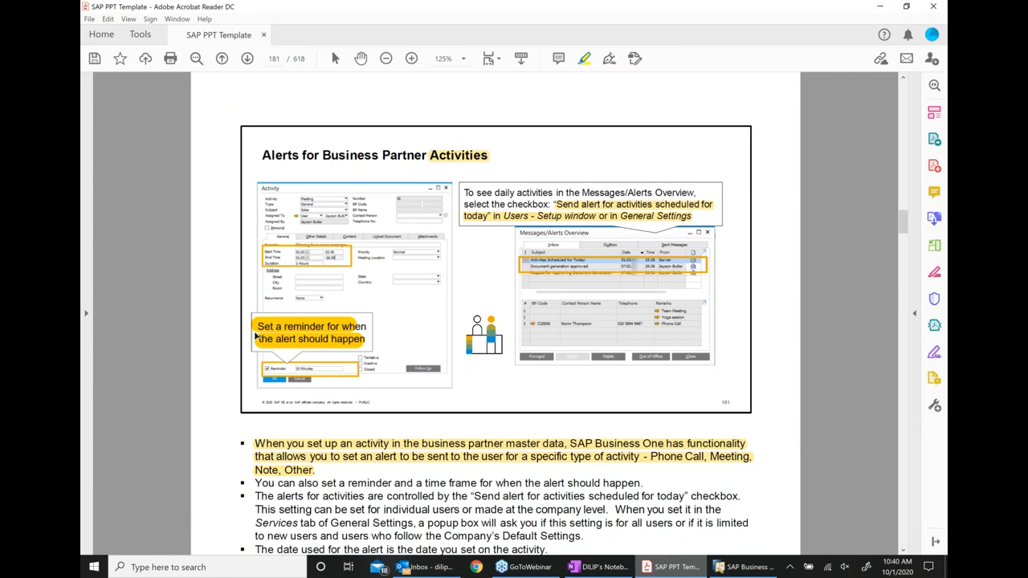
{"action": "key", "text": "Right"}
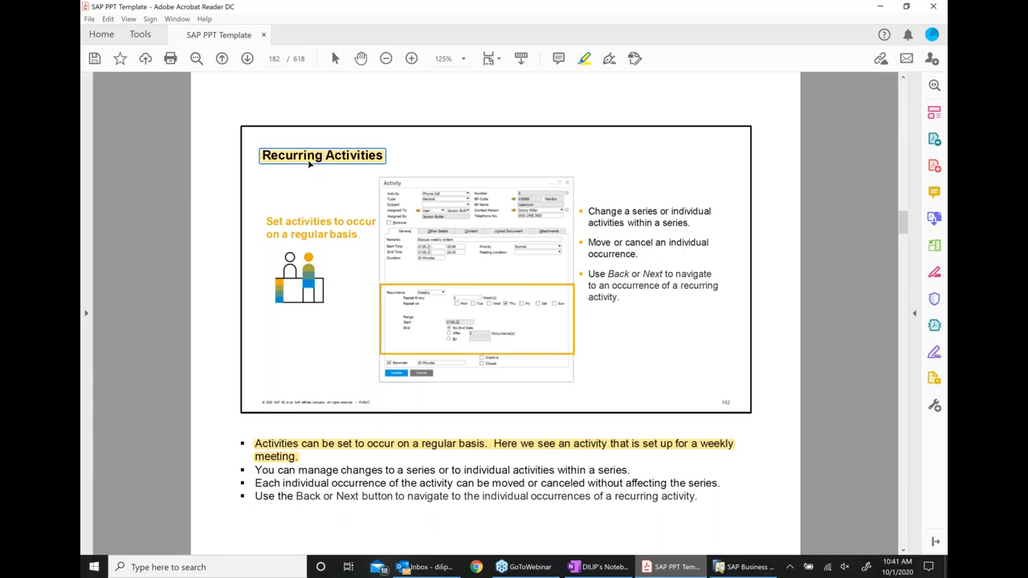
Switch back to SAP Business One and make the activity recur weekly, ending after 20 occurrences.
{"action": "left_click", "coordinate": [734, 567]}
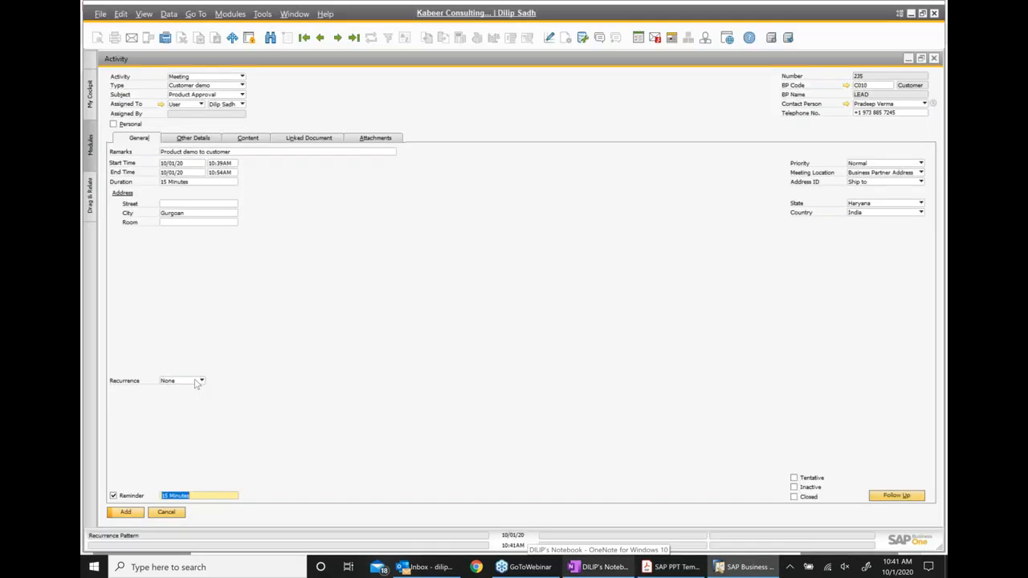
{"action": "left_click", "coordinate": [200, 380]}
{"action": "left_click", "coordinate": [179, 409]}
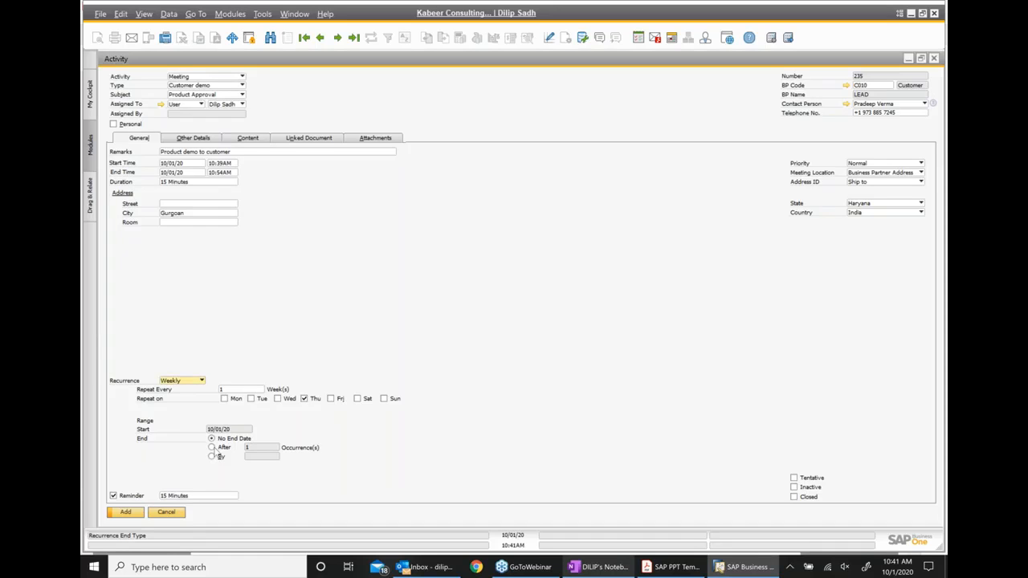
{"action": "left_click", "coordinate": [215, 448]}
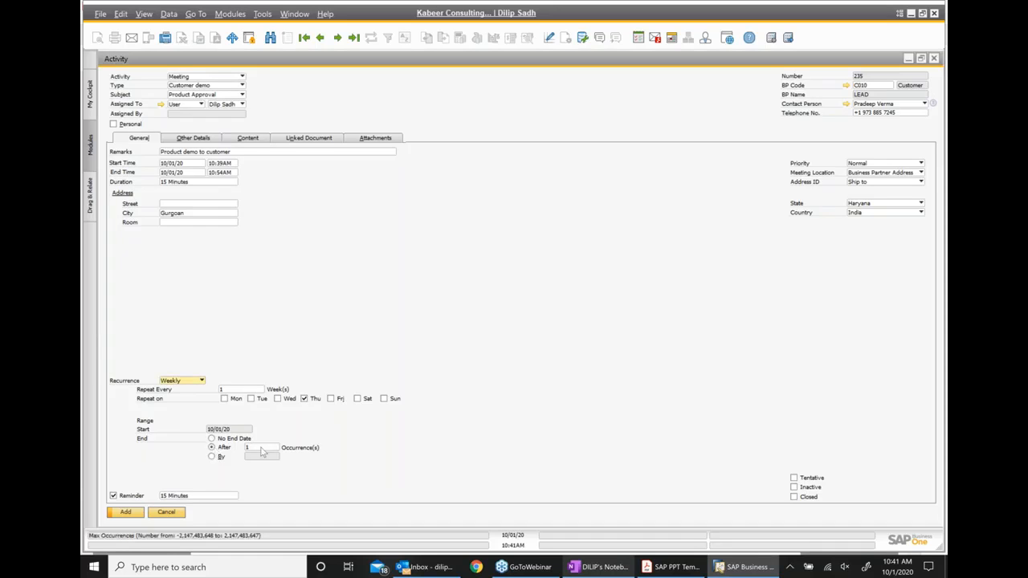
{"action": "left_click", "coordinate": [260, 448]}
{"action": "type", "text": "20"}
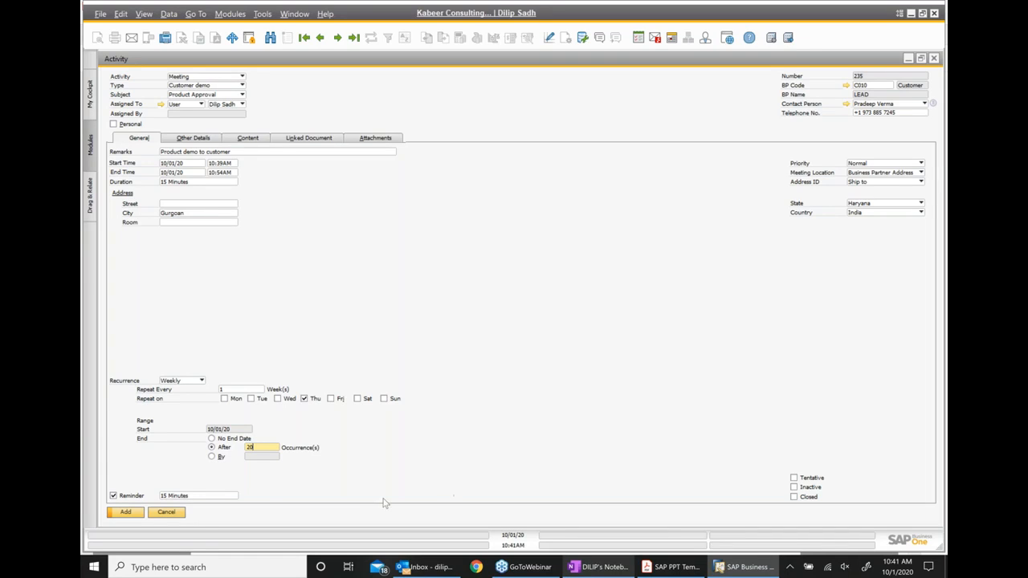
Switch to the SAP PPT Template document in Adobe Acrobat Reader and advance to the first Campaigns slide.
{"action": "left_click", "coordinate": [669, 568]}
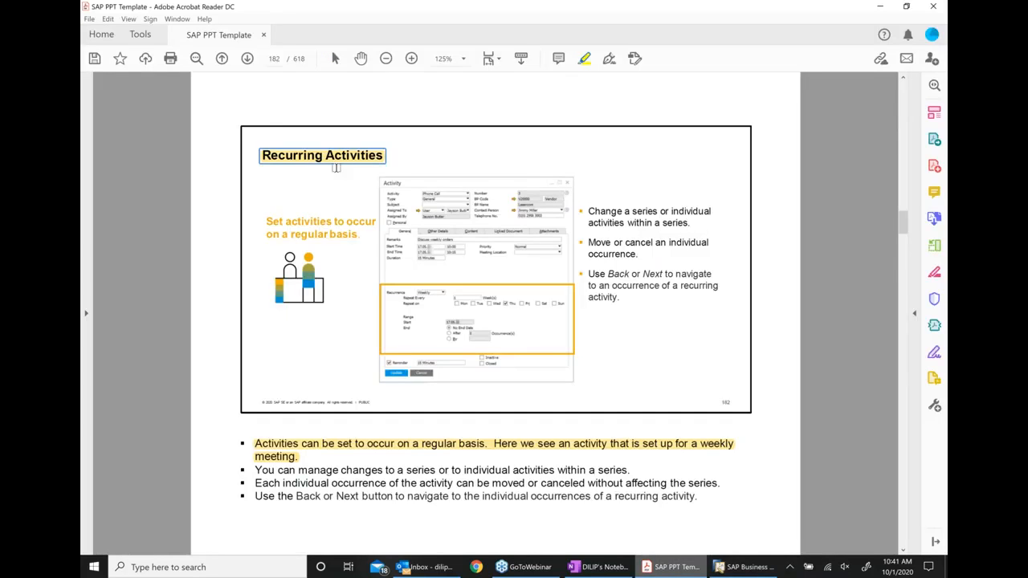
{"action": "left_click", "coordinate": [247, 59]}
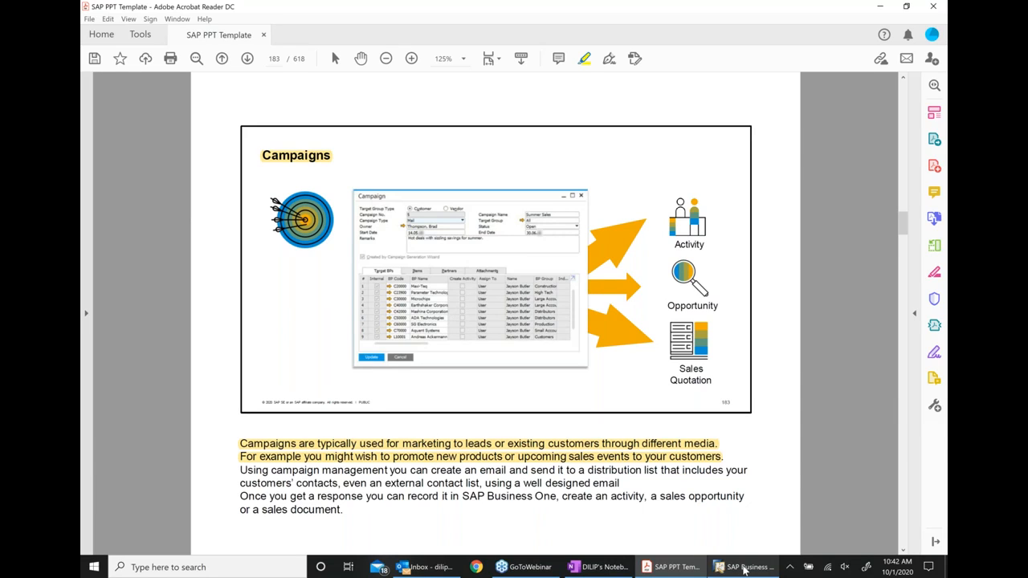
Return to SAP Business One, close the activity and bring up a new campaign form.
{"action": "left_click", "coordinate": [744, 568]}
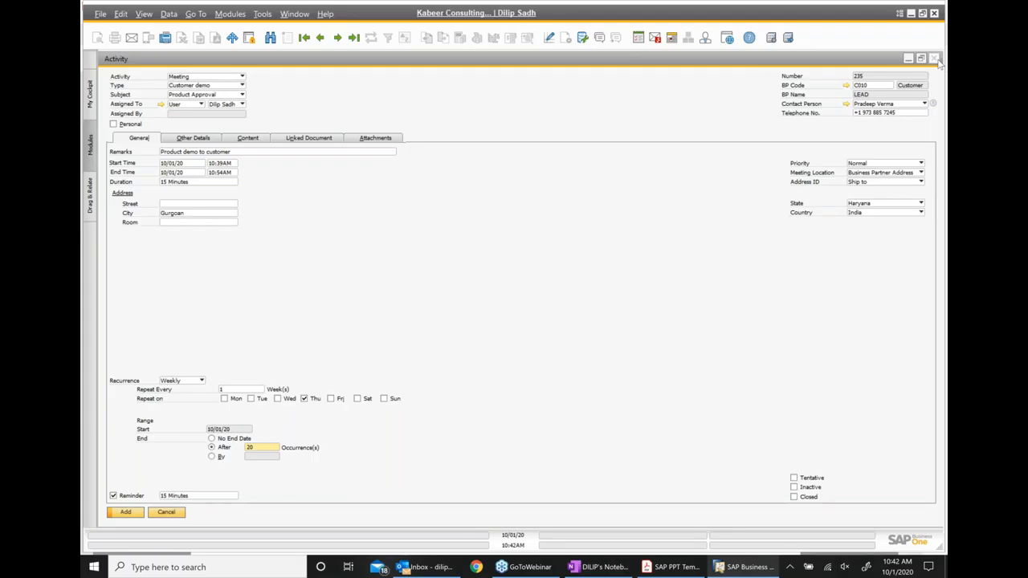
{"action": "left_click", "coordinate": [935, 59]}
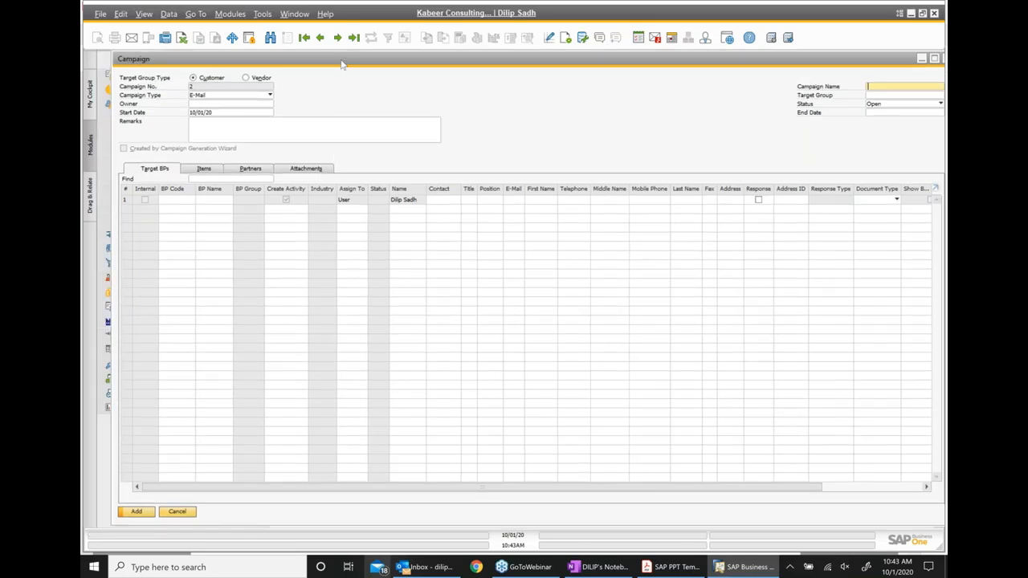
Keep the campaign type as E-Mail and add business partners C0001 through L10002 as campaign targets.
{"action": "left_click", "coordinate": [269, 91]}
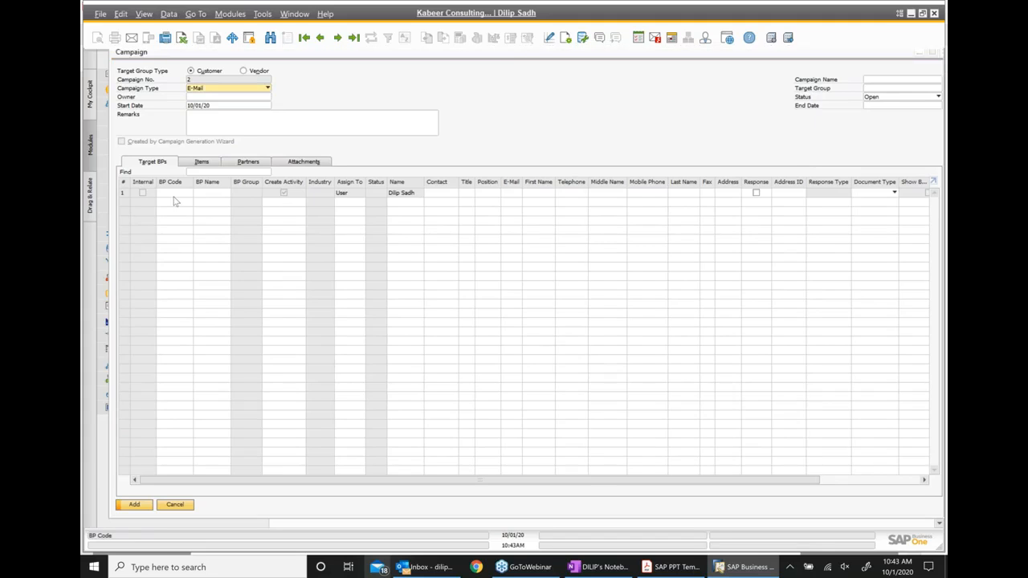
{"action": "left_click", "coordinate": [174, 197]}
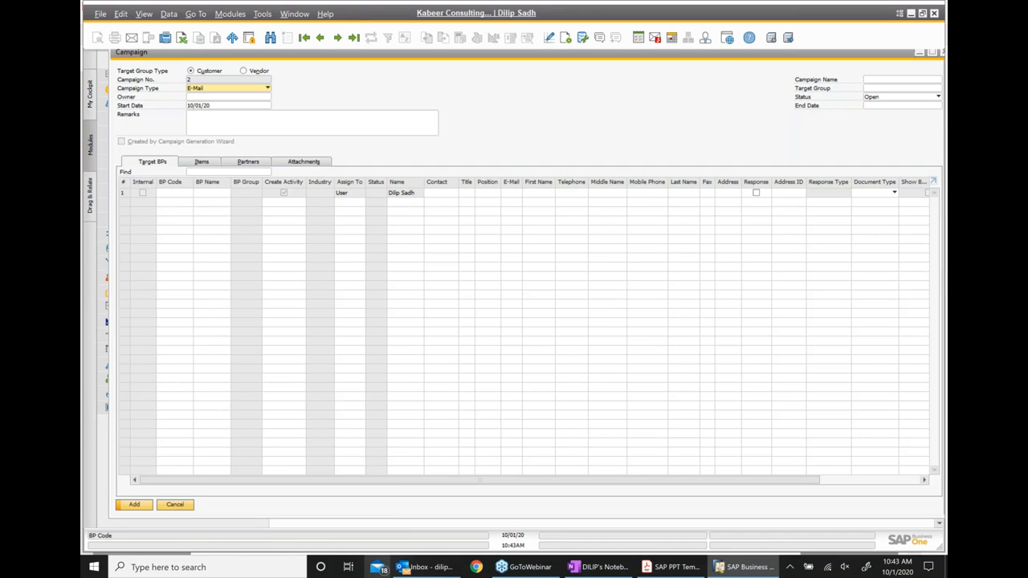
{"action": "left_click", "coordinate": [188, 193]}
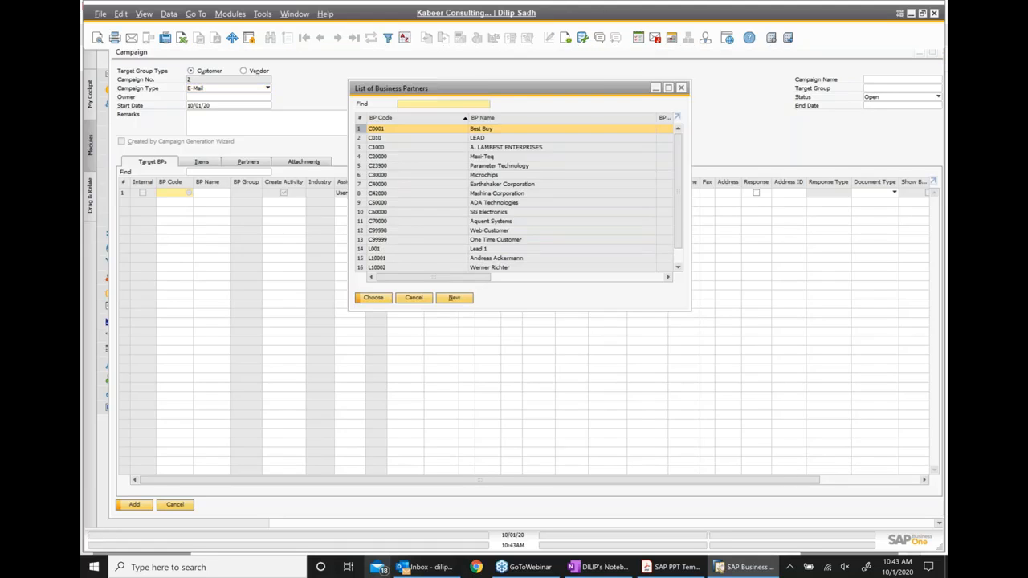
{"action": "left_click", "coordinate": [377, 268], "text": "shift"}
{"action": "left_click", "coordinate": [373, 298]}
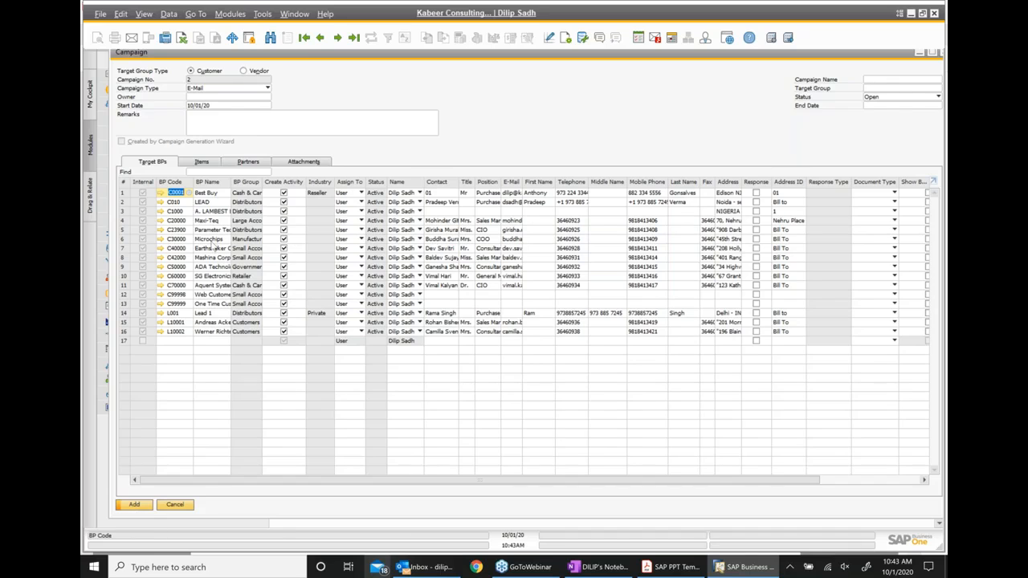
Add item A00001, J.B. Officeprint 1420, to the campaign's items.
{"action": "left_click", "coordinate": [212, 163]}
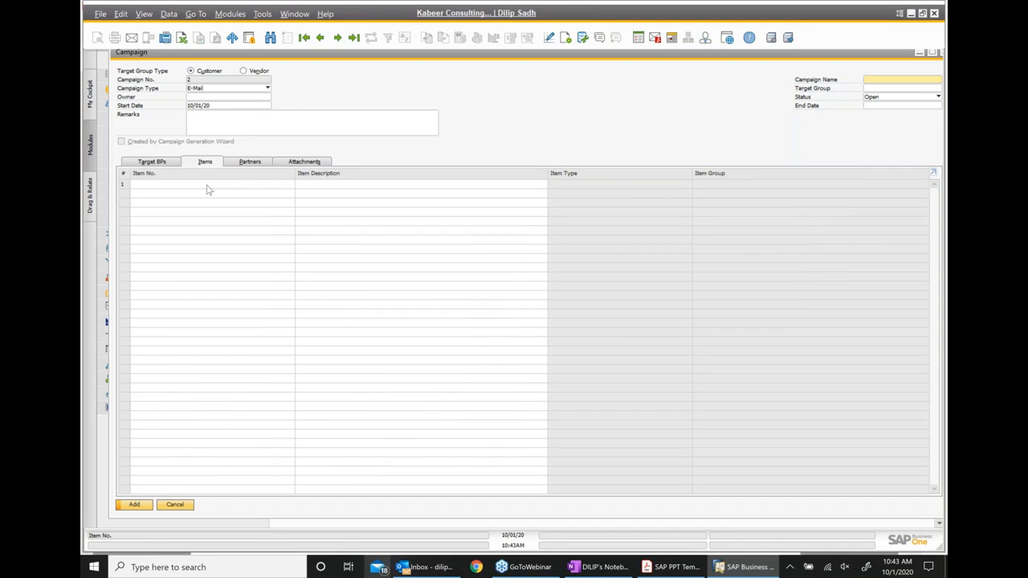
{"action": "left_click", "coordinate": [207, 190]}
{"action": "left_click", "coordinate": [290, 185]}
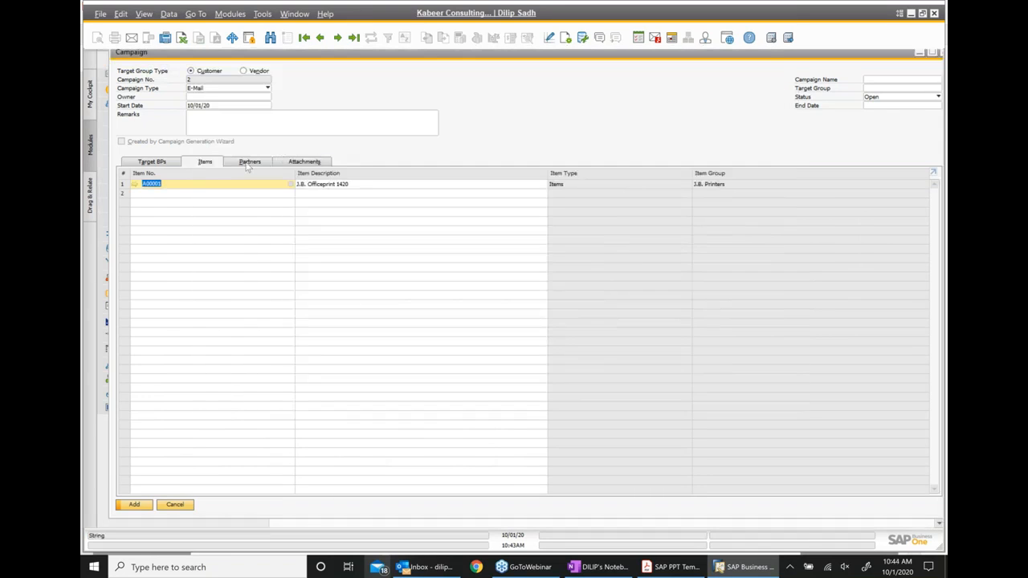
Review the campaign's partner name choices and its attachments section.
{"action": "left_click", "coordinate": [248, 166]}
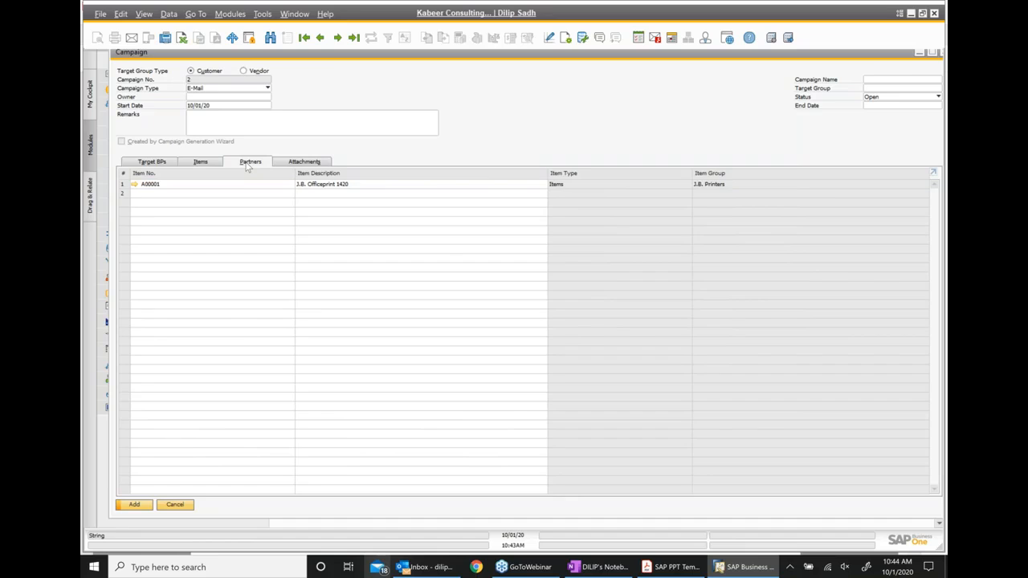
{"action": "left_click", "coordinate": [242, 184]}
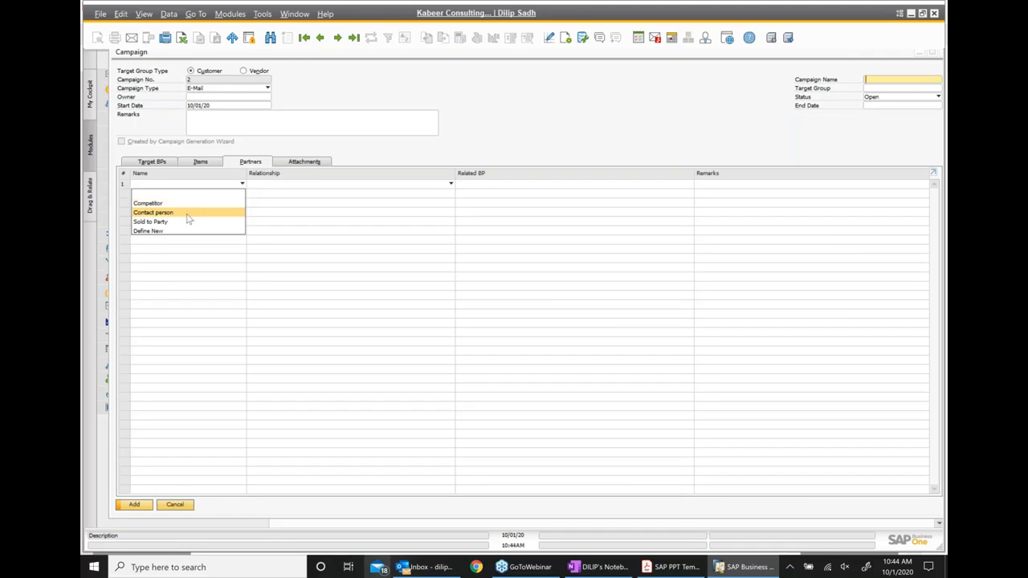
{"action": "left_click", "coordinate": [314, 163]}
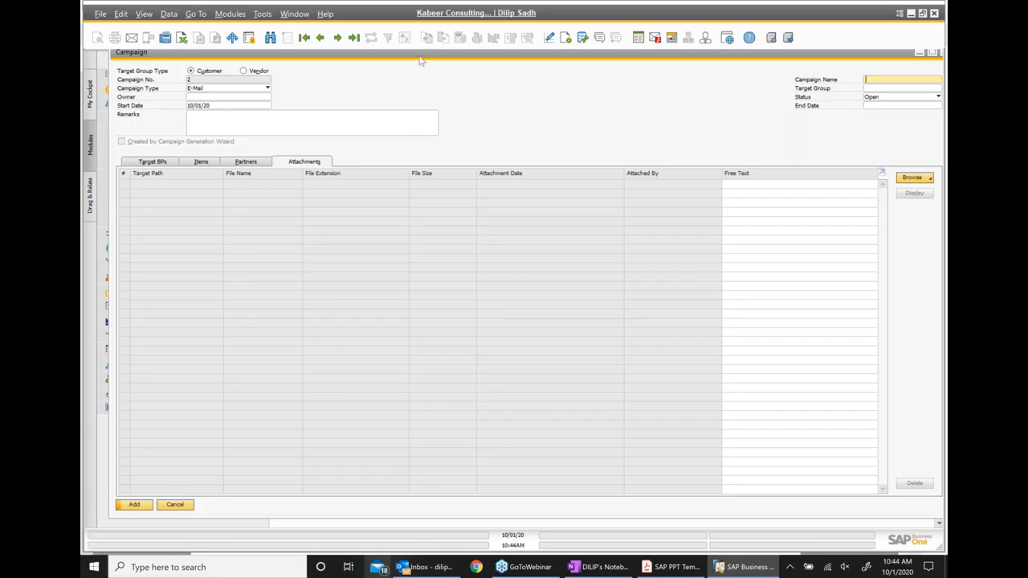
{"action": "left_click_drag", "start_coordinate": [419, 57], "coordinate": [418, 75]}
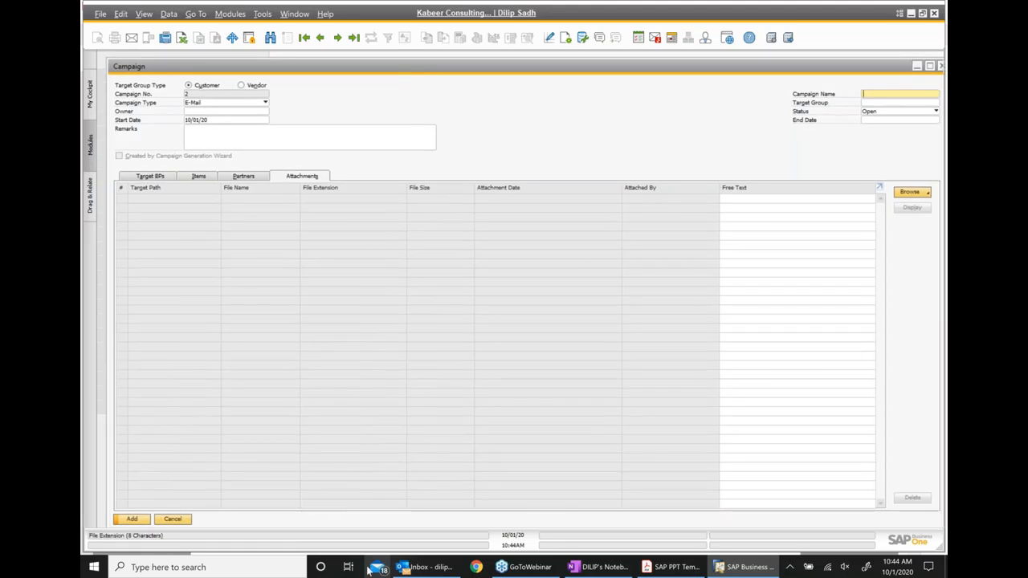
Switch to the SAP PPT Template document in Adobe Acrobat Reader and advance to the slide on the Campaign Generation Wizard.
{"action": "left_click", "coordinate": [660, 567]}
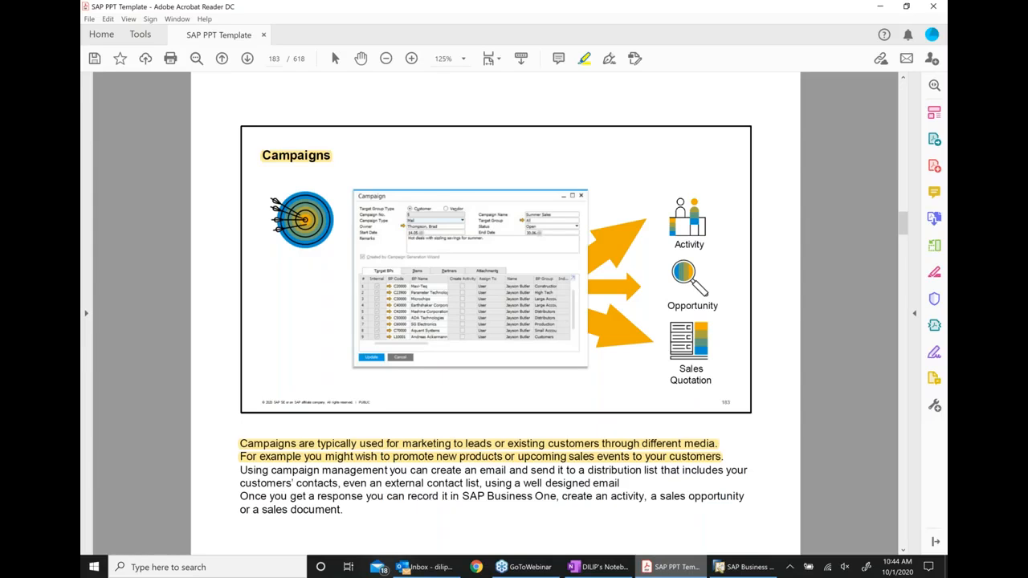
{"action": "key", "text": "Right"}
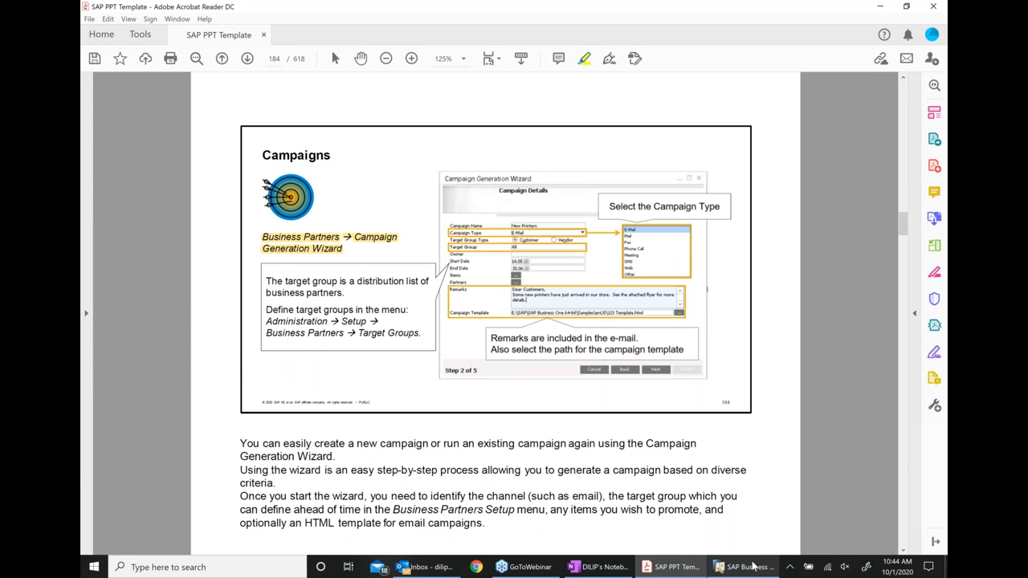
Back in SAP Business One, close the campaign without saving and open the Campaign Generation Wizard.
{"action": "left_click", "coordinate": [753, 566]}
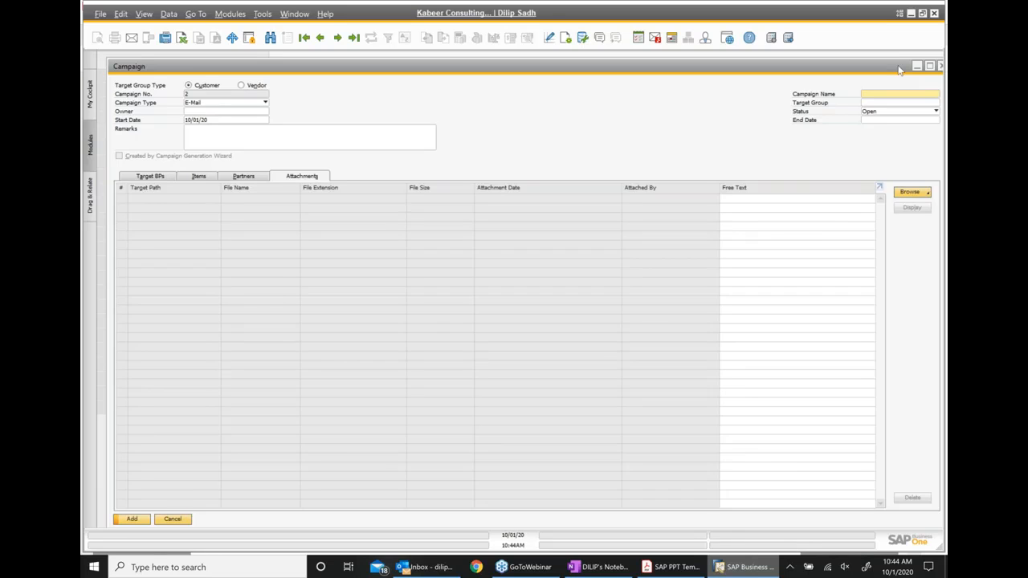
{"action": "left_click_drag", "start_coordinate": [899, 68], "coordinate": [877, 69]}
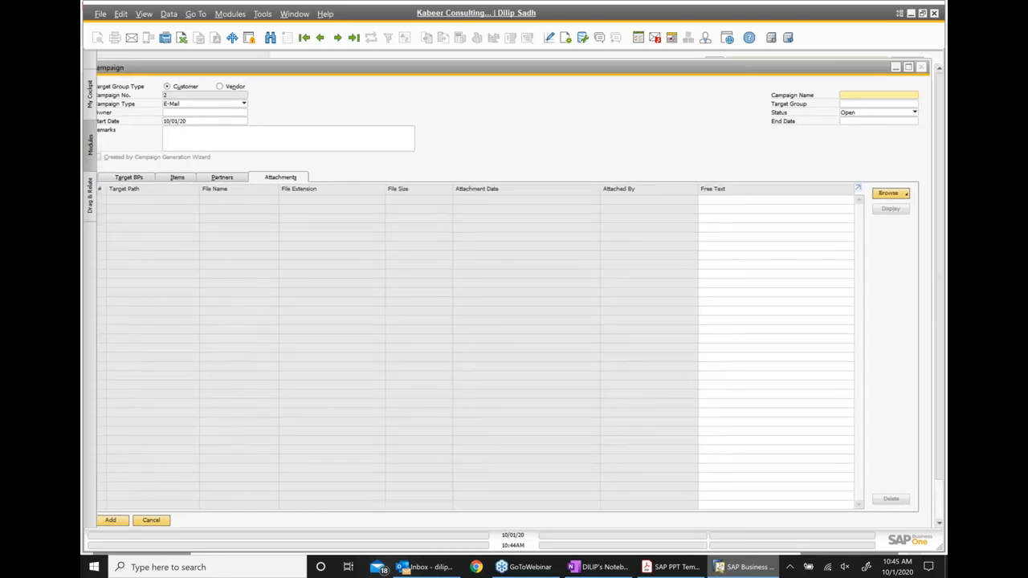
{"action": "left_click", "coordinate": [921, 67]}
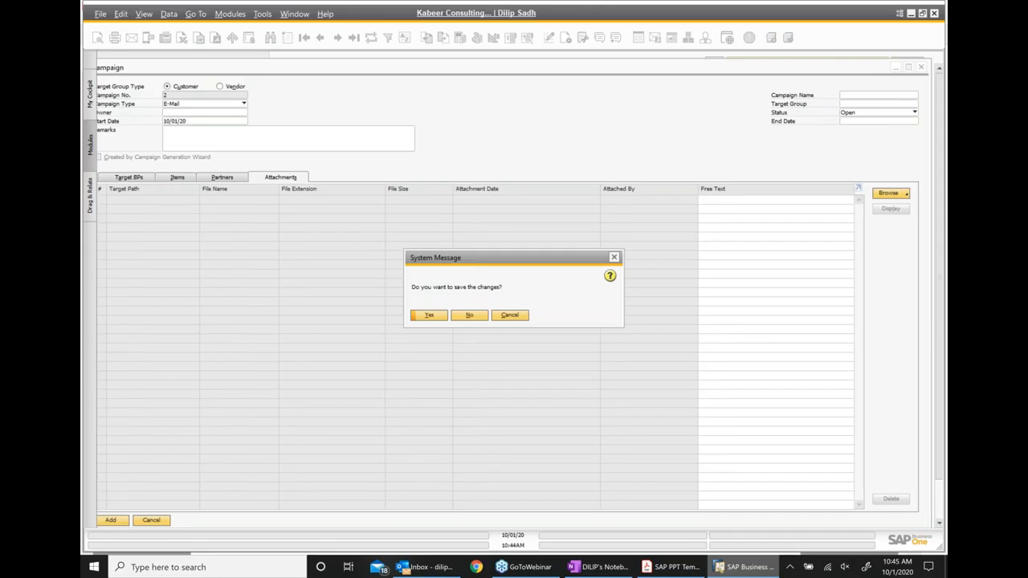
{"action": "left_click", "coordinate": [469, 315]}
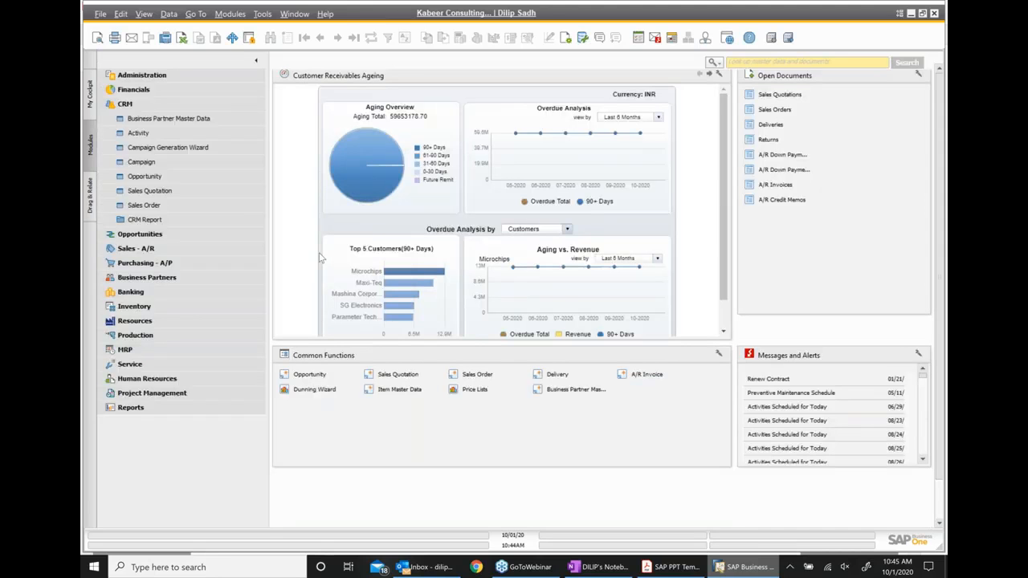
{"action": "left_click", "coordinate": [176, 150]}
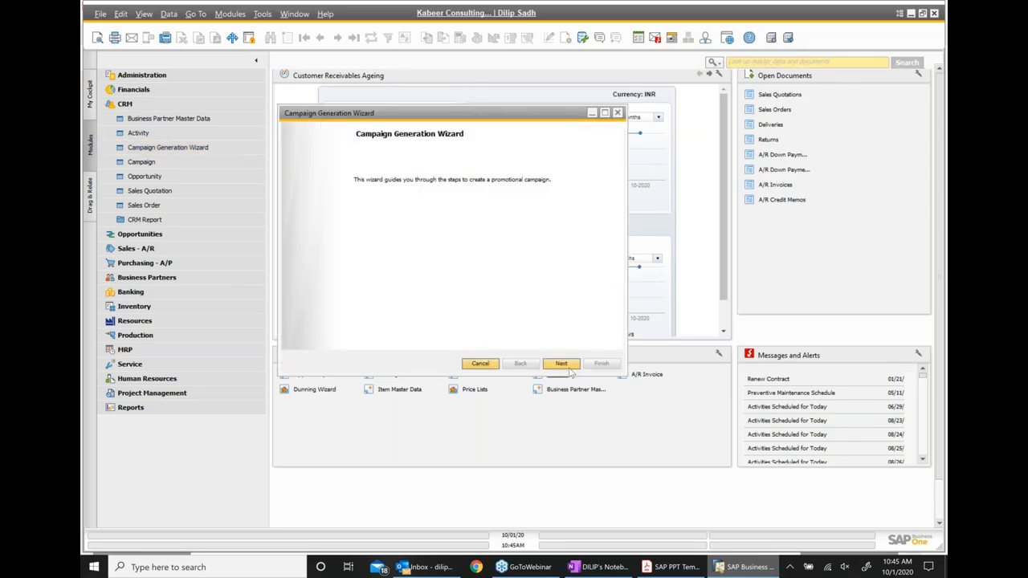
Choose Create New Campaign in the wizard with the campaign name filled in, and continue to the campaign details.
{"action": "left_click", "coordinate": [563, 366]}
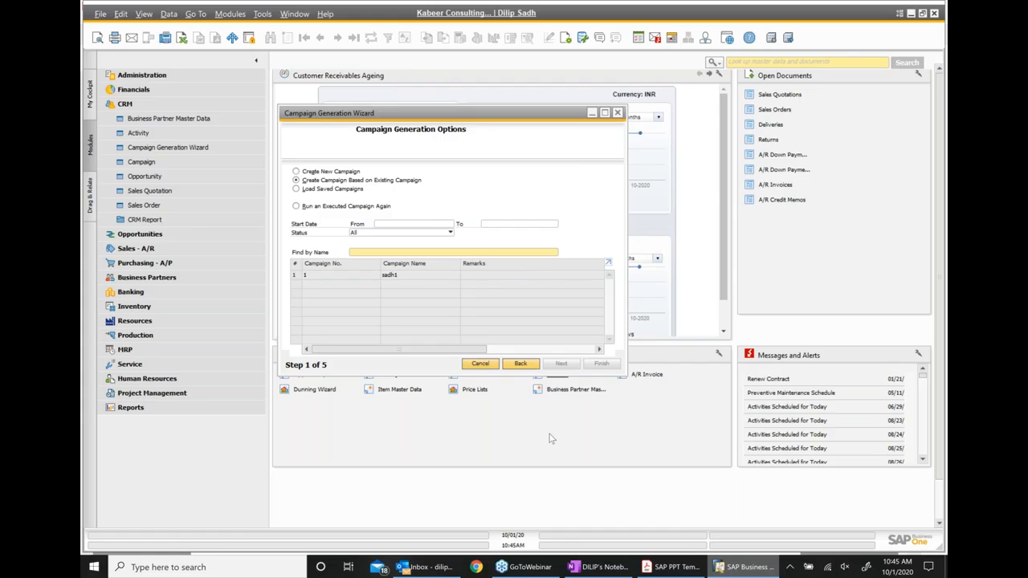
{"action": "left_click", "coordinate": [295, 171]}
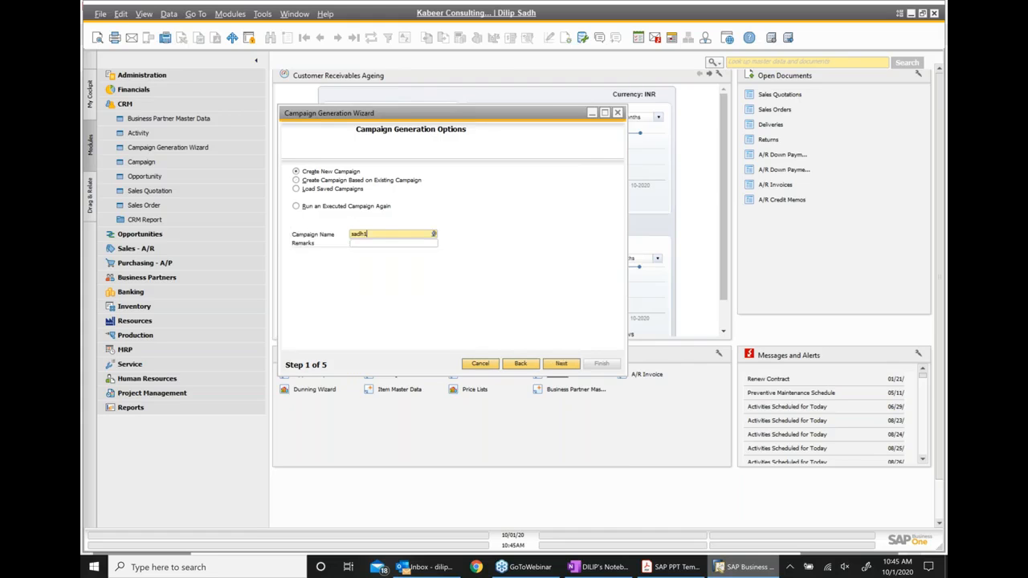
{"action": "key", "text": "Return"}
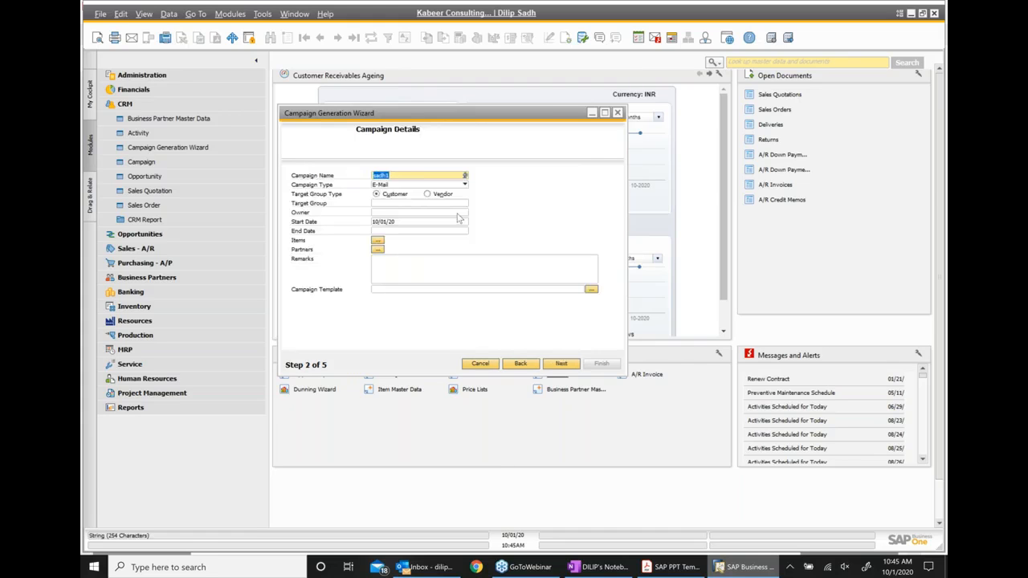
{"action": "left_click", "coordinate": [485, 268]}
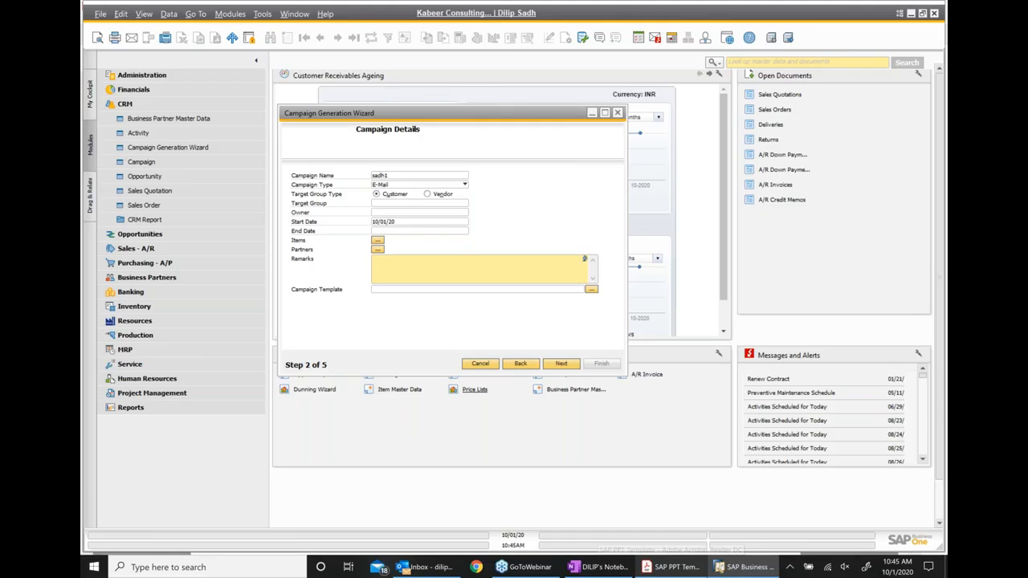
Continue to the target business partners and add the first fifteen listed partners to the campaign.
{"action": "left_click", "coordinate": [561, 364]}
{"action": "left_click", "coordinate": [353, 191]}
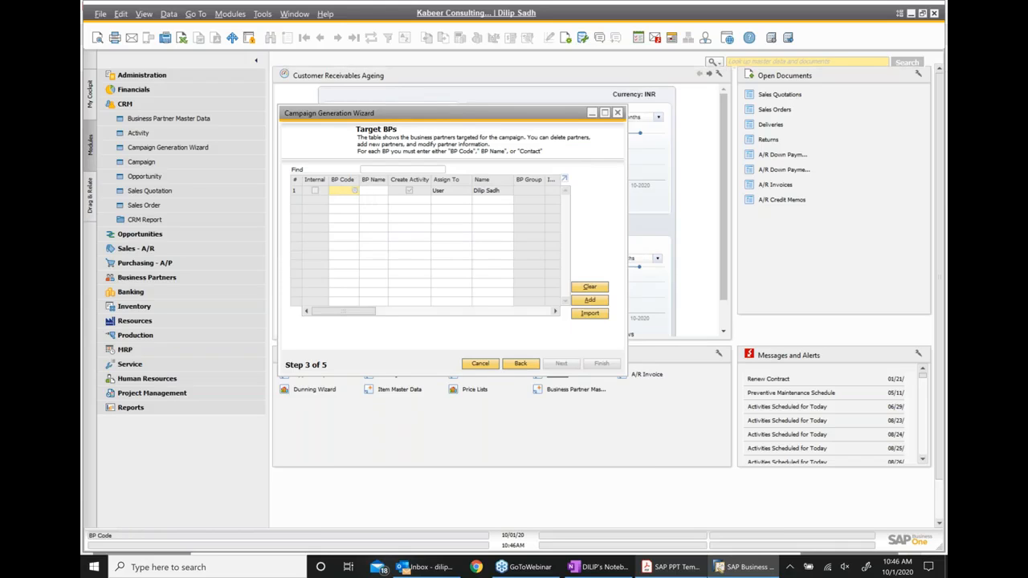
{"action": "left_click", "coordinate": [354, 191]}
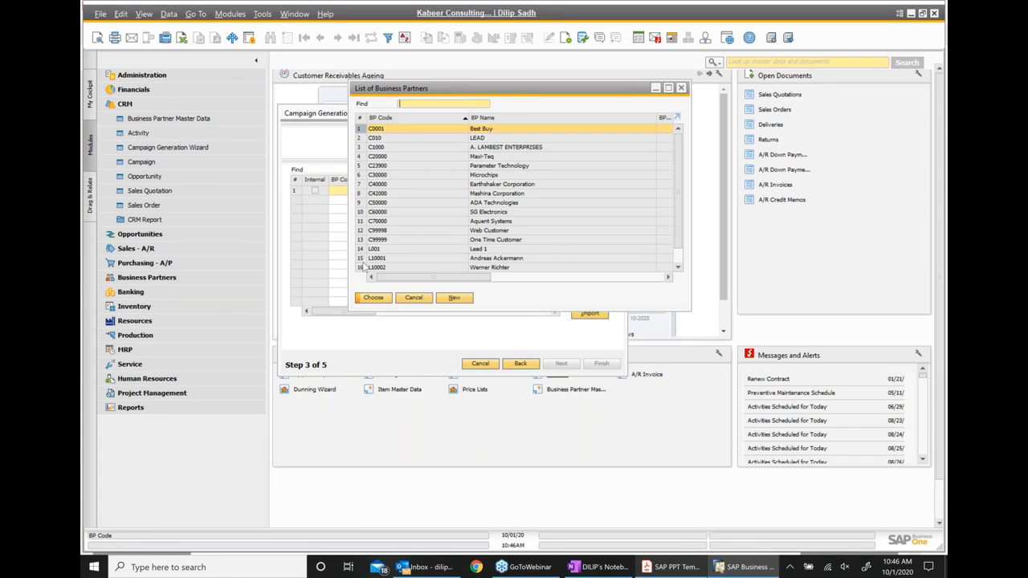
{"action": "left_click", "coordinate": [363, 260], "text": "shift"}
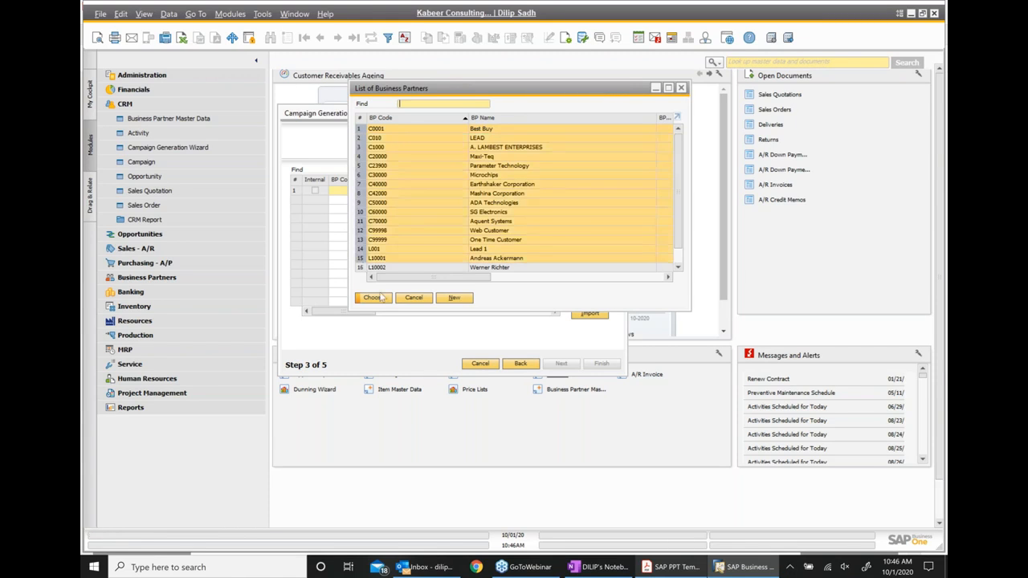
{"action": "left_click", "coordinate": [374, 297]}
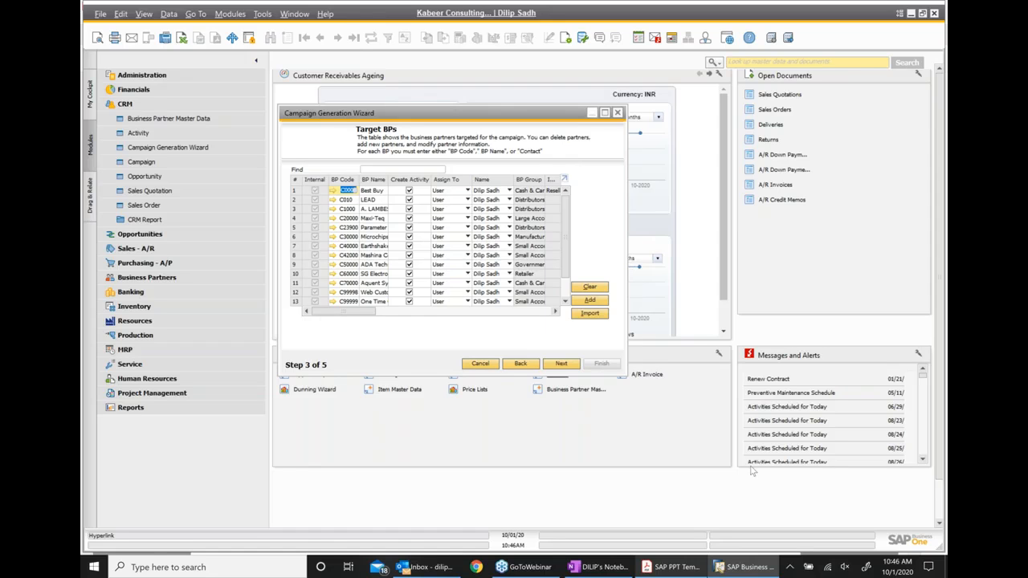
Switch to the SAP PPT Template document in Adobe Acrobat Reader and advance to the Sales Opportunity slide.
{"action": "left_click", "coordinate": [663, 568]}
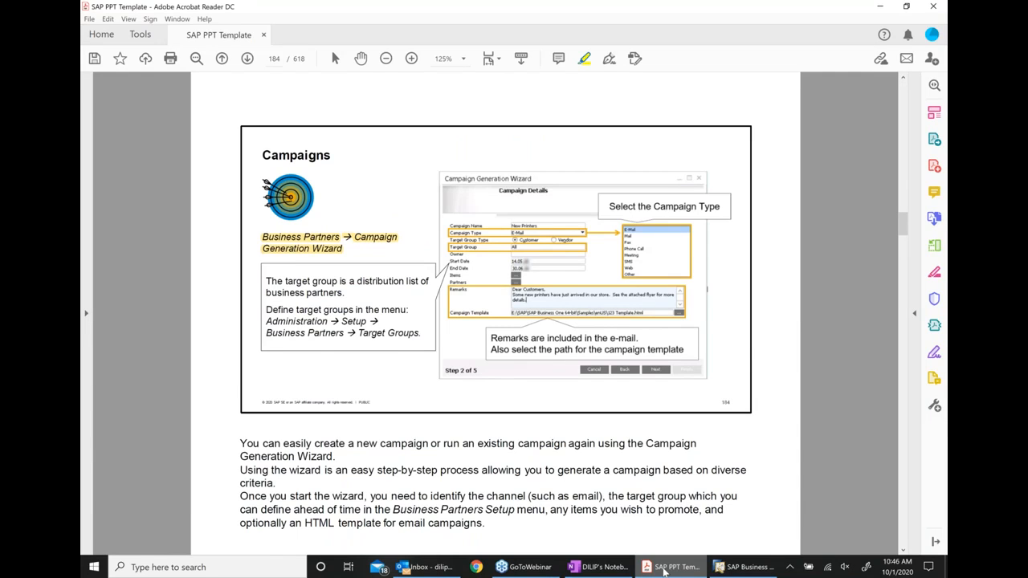
{"action": "key", "text": "Right"}
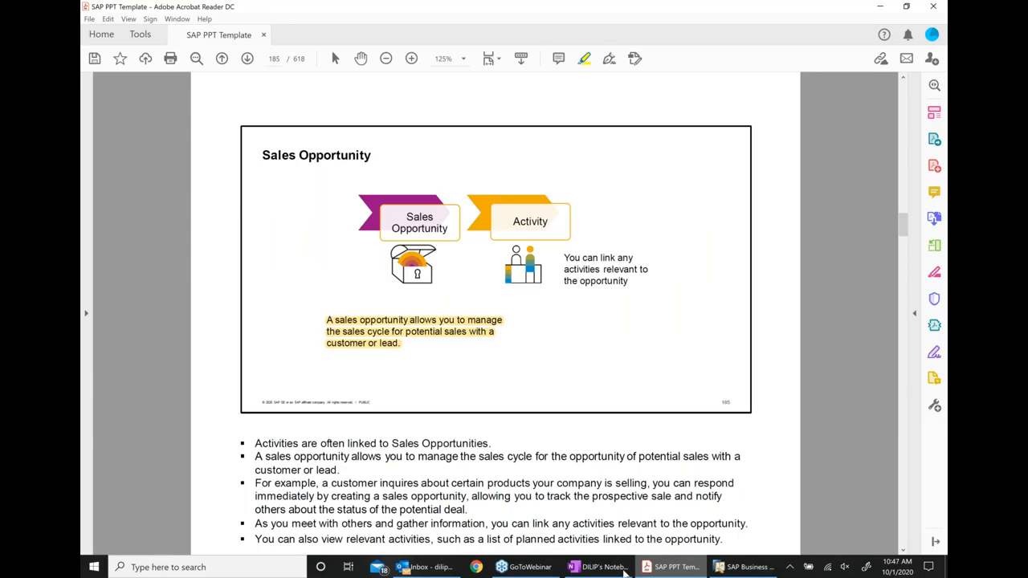
Switch to the SAP B1 Class notes in OneNote and add a "Sales Opportunity" bullet below "Any Question".
{"action": "left_click", "coordinate": [624, 571]}
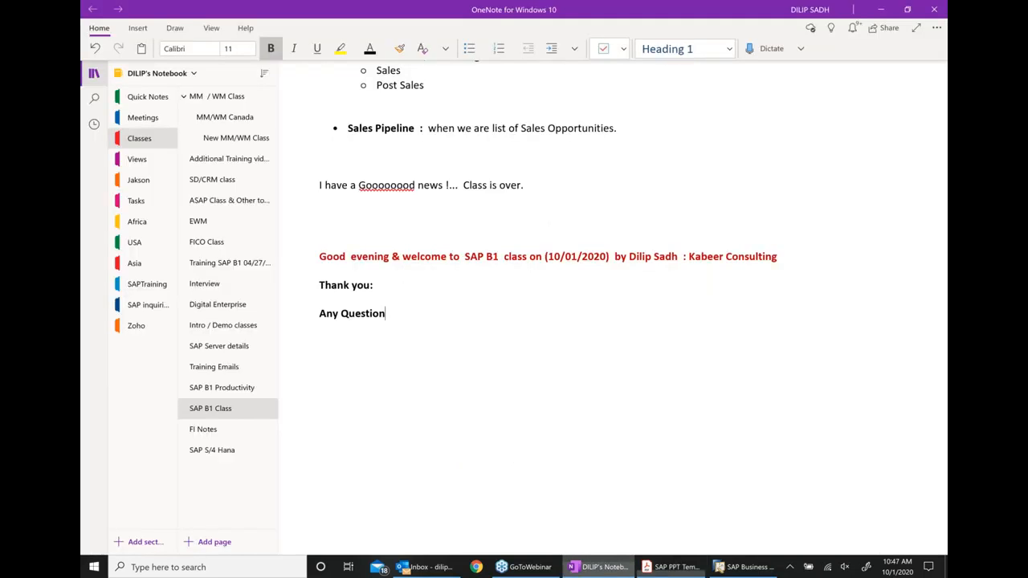
{"action": "key", "text": "Return"}
{"action": "type", "text": "*"}
{"action": "scroll", "coordinate": [539, 291], "scroll_direction": "down", "scroll_amount": 1}
{"action": "type", "text": "Sales"}
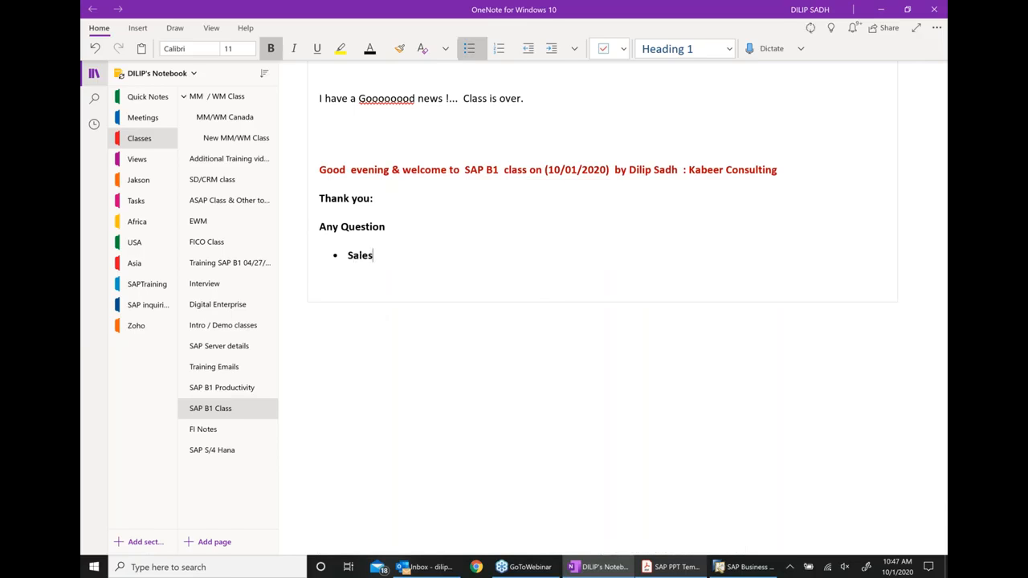
{"action": "type", "text": " Opportunity "}
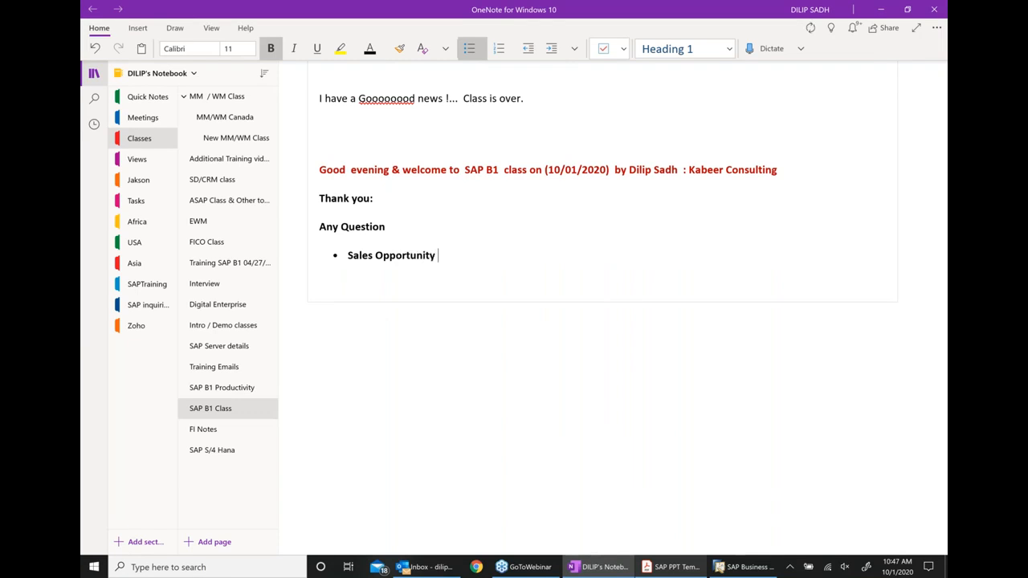
Complete the Sales Opportunity bullet with ": is a document which records if we have business opportunity".
{"action": "type", "text": ": is a d"}
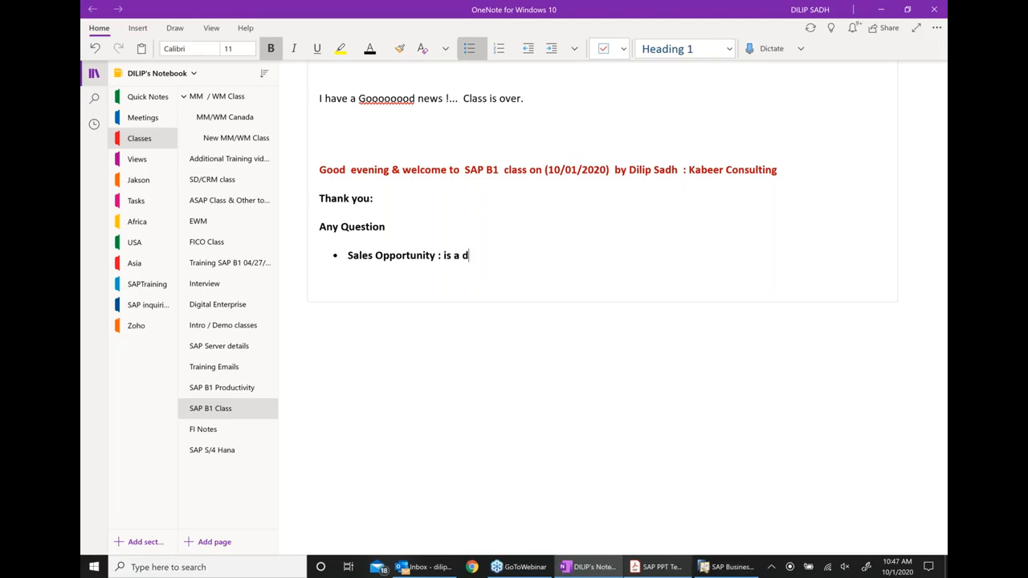
{"action": "type", "text": "ocument whci"}
{"action": "type", "text": "h records f"}
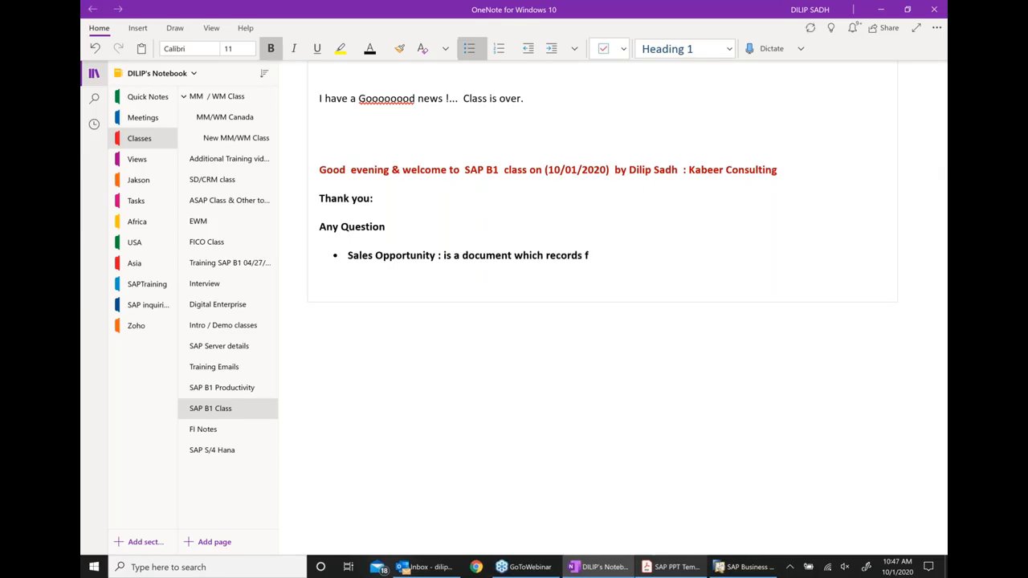
{"action": "key", "text": "BackSpace"}
{"action": "key", "text": "BackSpace"}
{"action": "type", "text": "if we have business"}
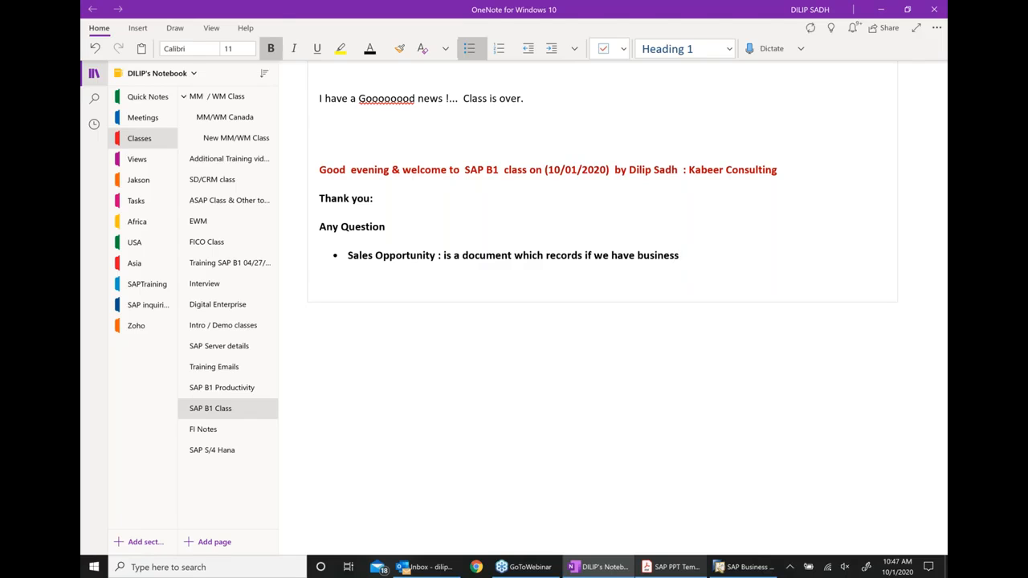
{"action": "type", "text": " opportunity"}
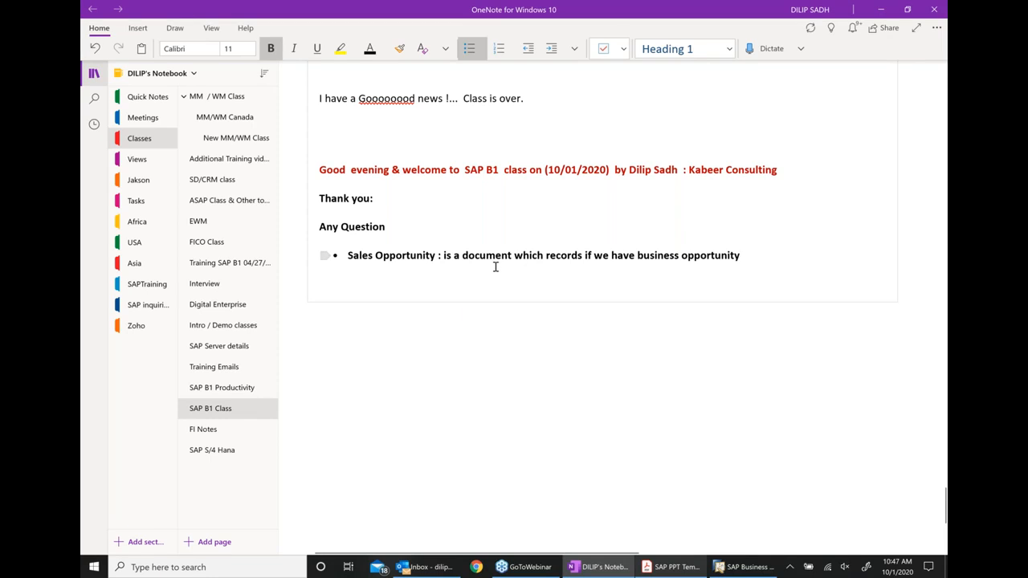
Remove the bold from the bullet's definition and insert "Sales" before "opportunity" in it.
{"action": "left_click_drag", "start_coordinate": [444, 257], "coordinate": [756, 258]}
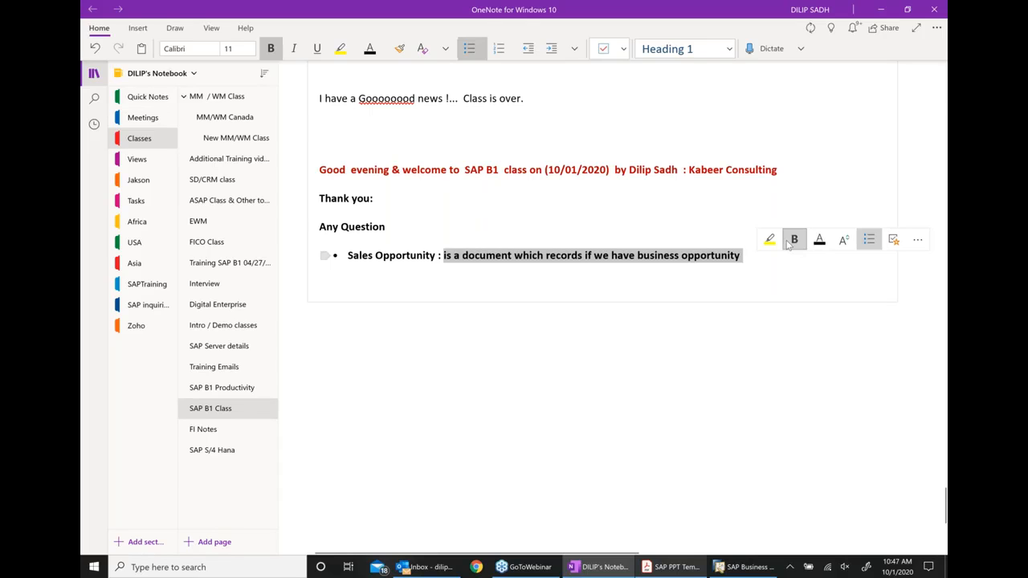
{"action": "left_click", "coordinate": [791, 241]}
{"action": "left_click", "coordinate": [680, 259]}
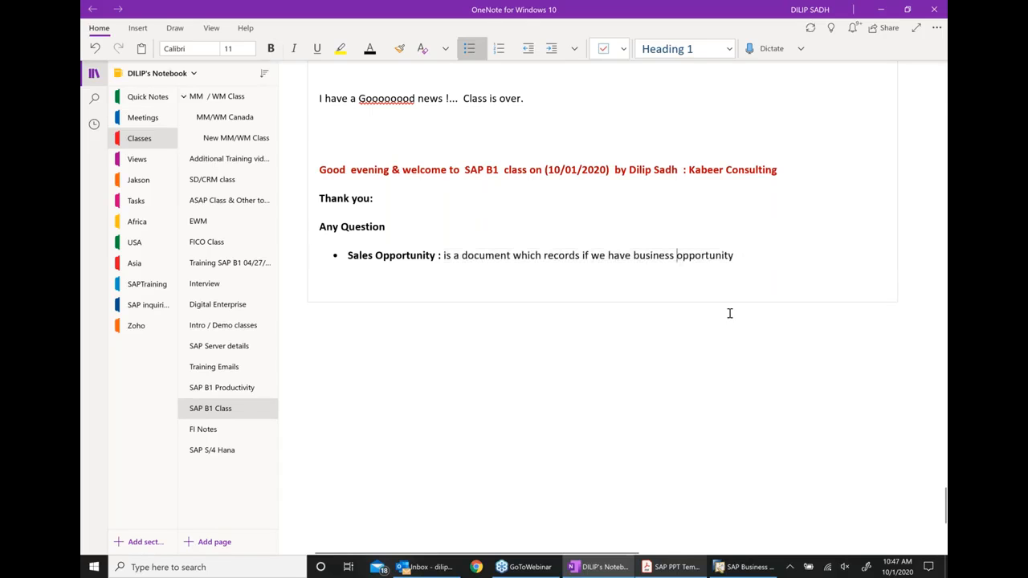
{"action": "type", "text": "Sales"}
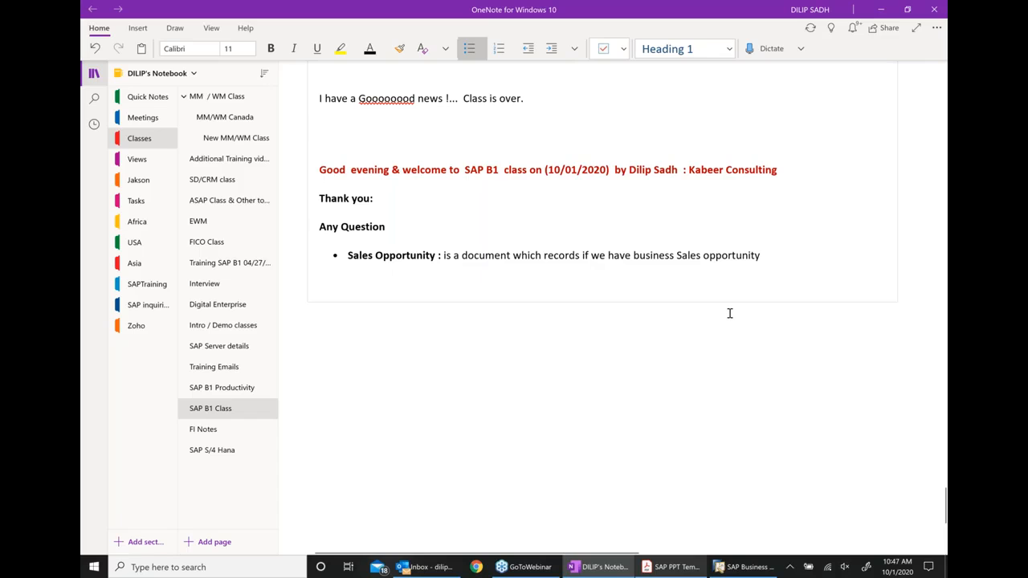
Revisit the Sales Opportunity slide in Acrobat Reader, switch back to SAP Business One and close the Campaign Generation Wizard without finishing it.
{"action": "left_click", "coordinate": [681, 567]}
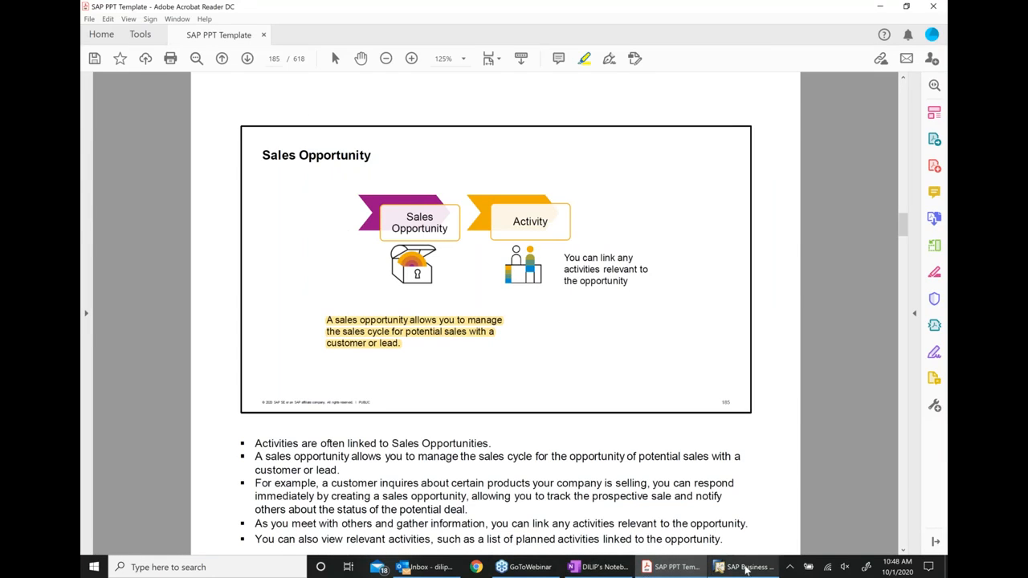
{"action": "left_click", "coordinate": [745, 568]}
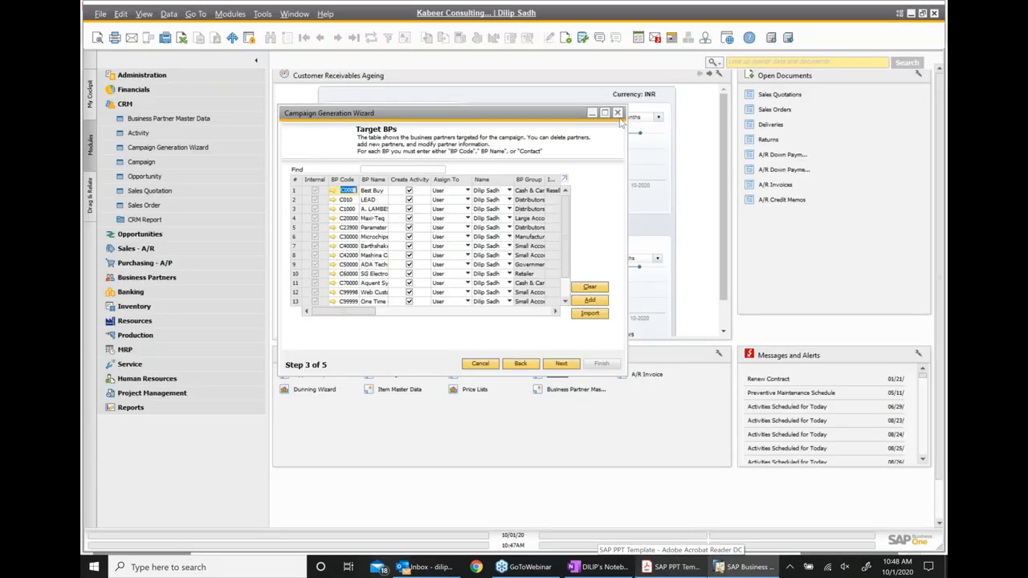
{"action": "left_click", "coordinate": [618, 114]}
Compare the entries of the Opportunities module with those of the CRM module.
{"action": "left_click", "coordinate": [146, 234]}
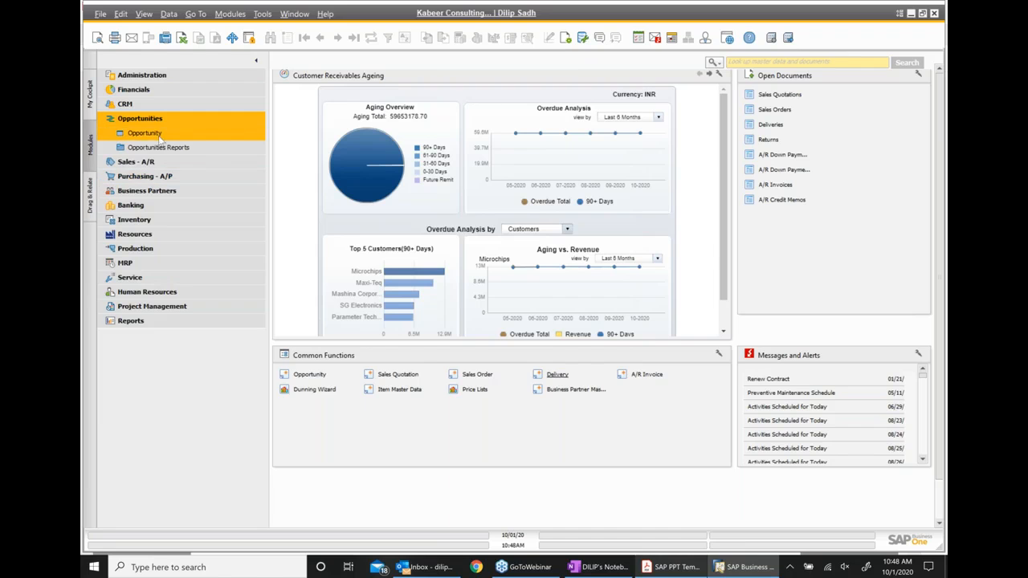
{"action": "left_click", "coordinate": [148, 121]}
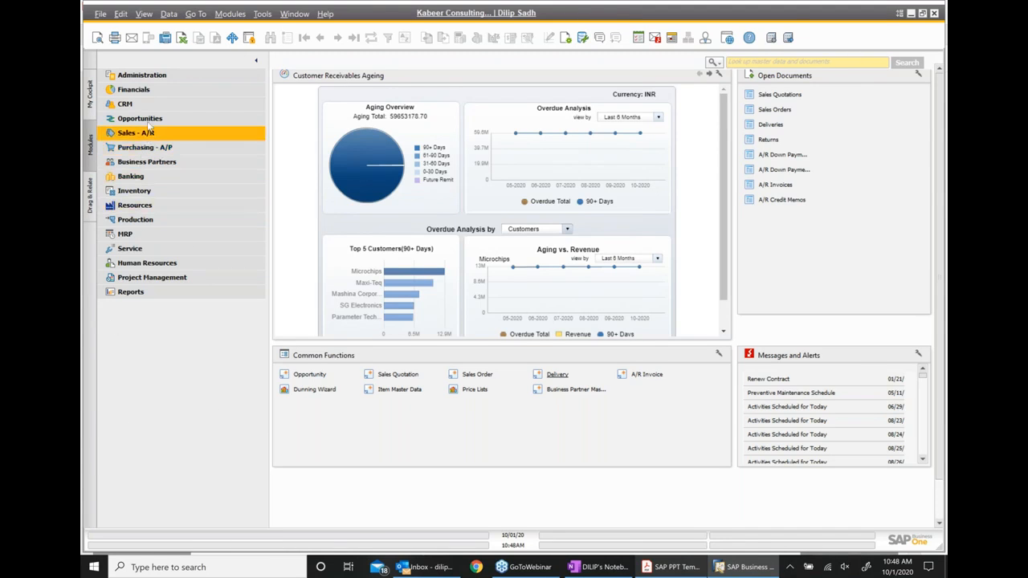
{"action": "left_click", "coordinate": [128, 105]}
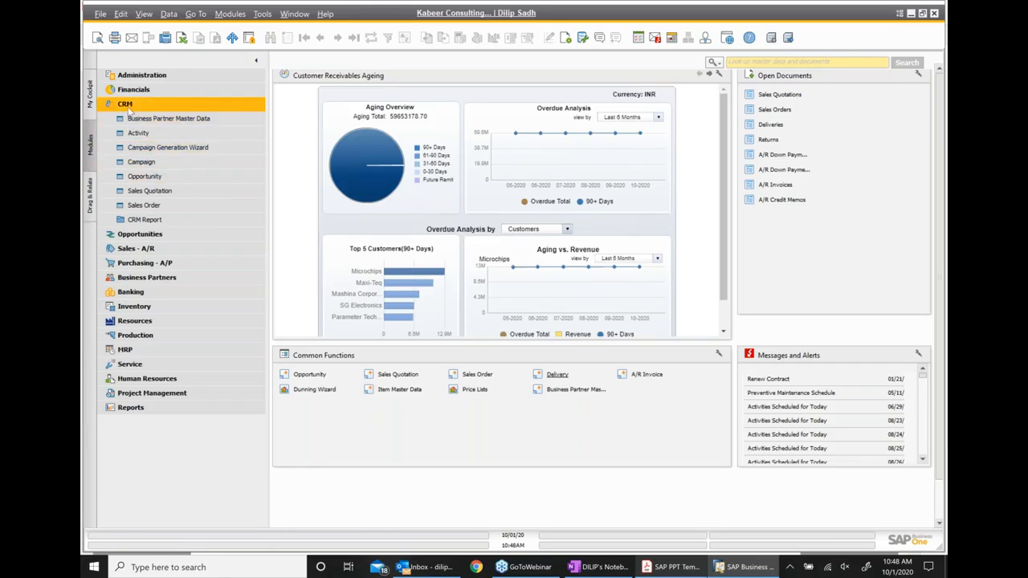
{"action": "left_click", "coordinate": [127, 104]}
{"action": "left_click", "coordinate": [143, 119]}
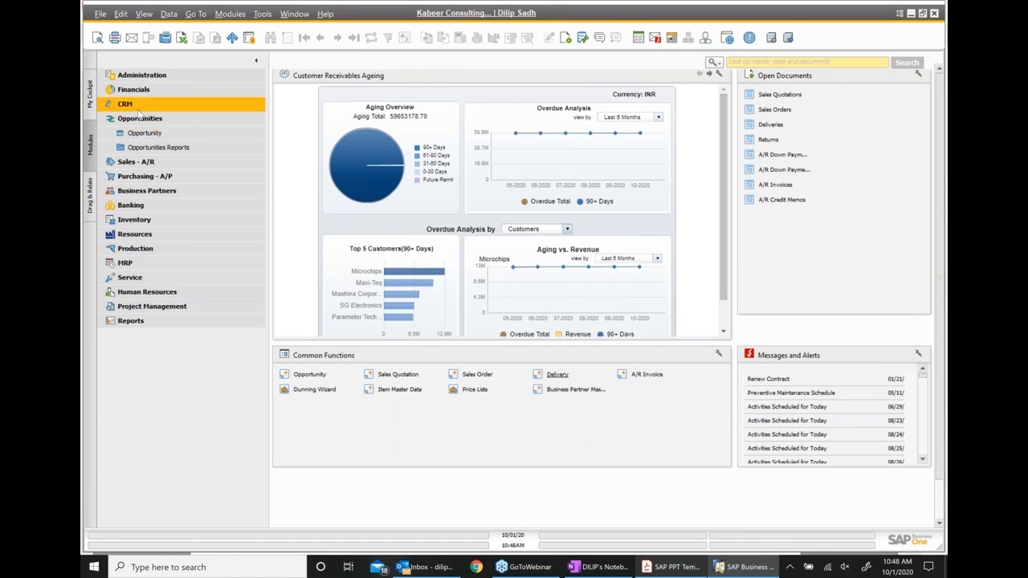
Open a new sales opportunity from the CRM module and select LEAD as its business partner.
{"action": "left_click", "coordinate": [128, 105]}
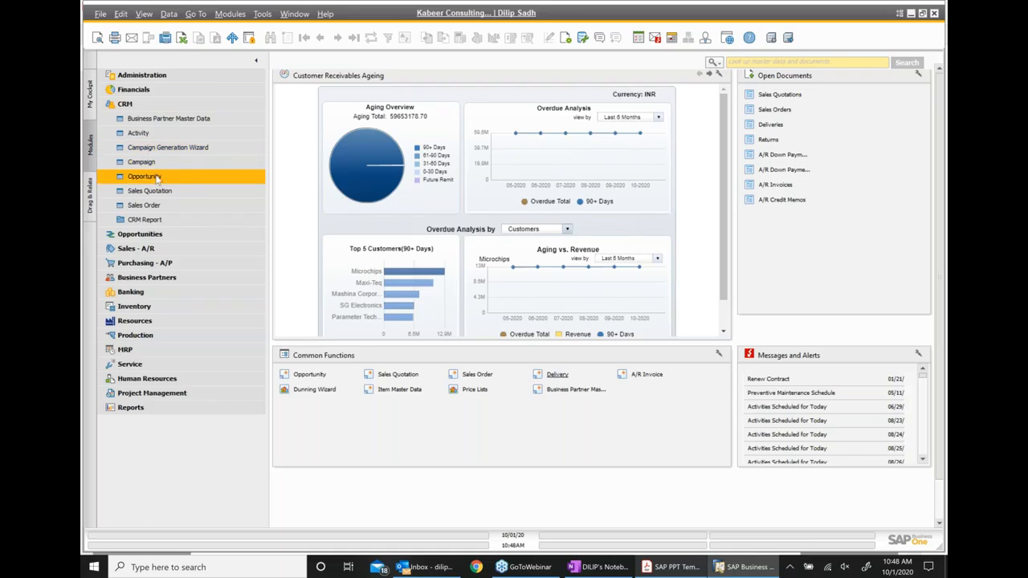
{"action": "left_click", "coordinate": [157, 179]}
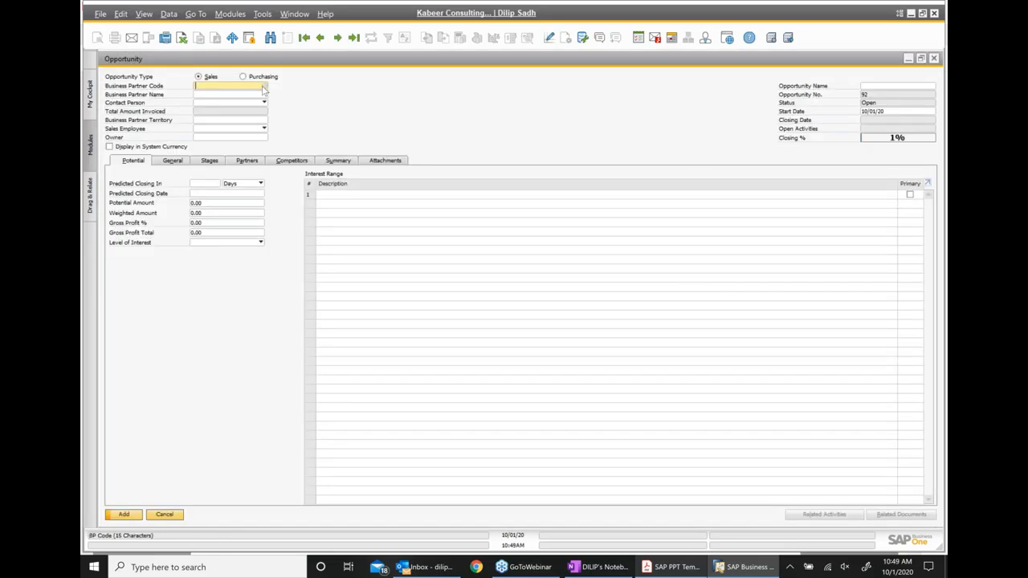
{"action": "left_click", "coordinate": [264, 88]}
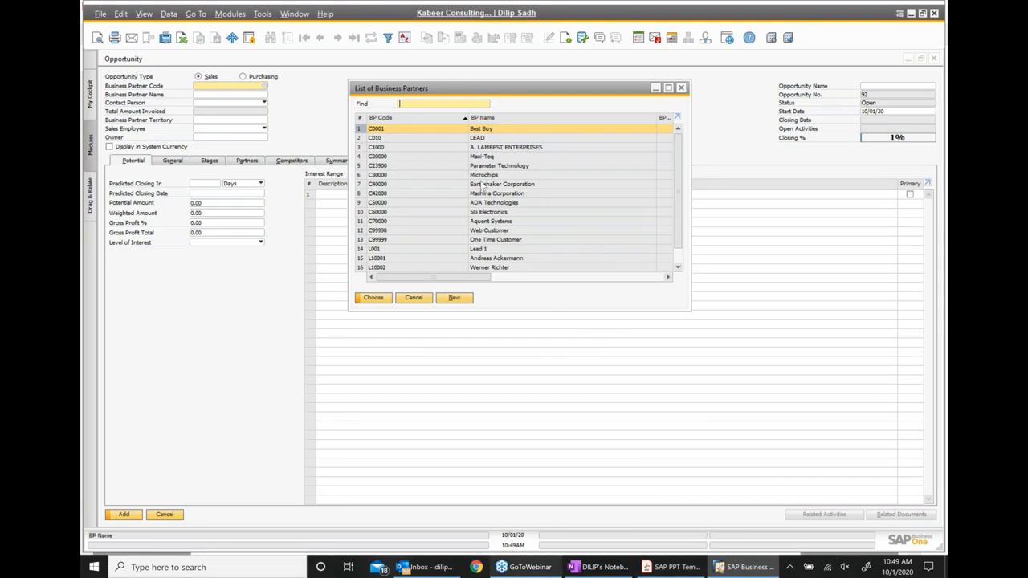
{"action": "left_click", "coordinate": [478, 140]}
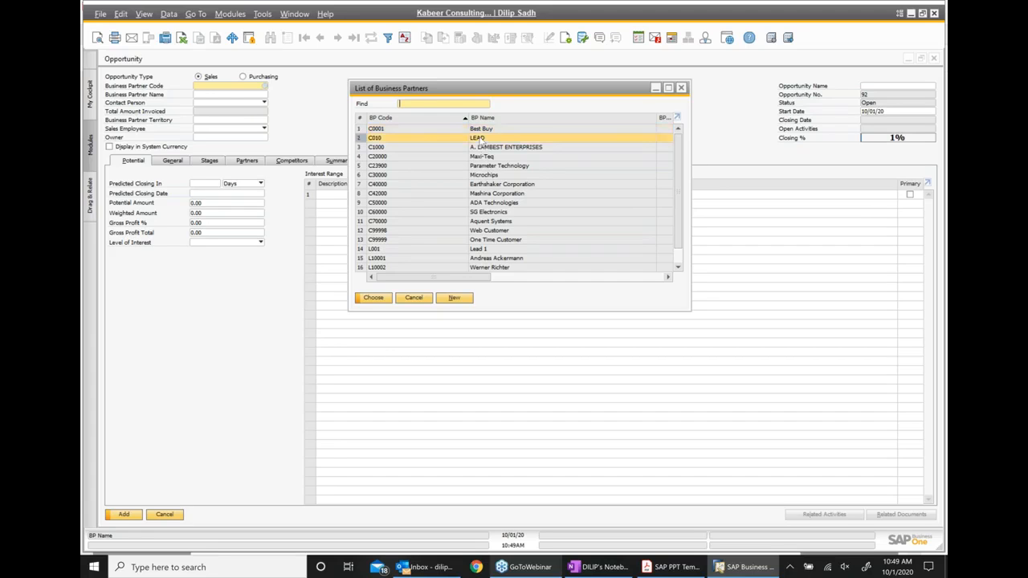
{"action": "double_click", "coordinate": [479, 141]}
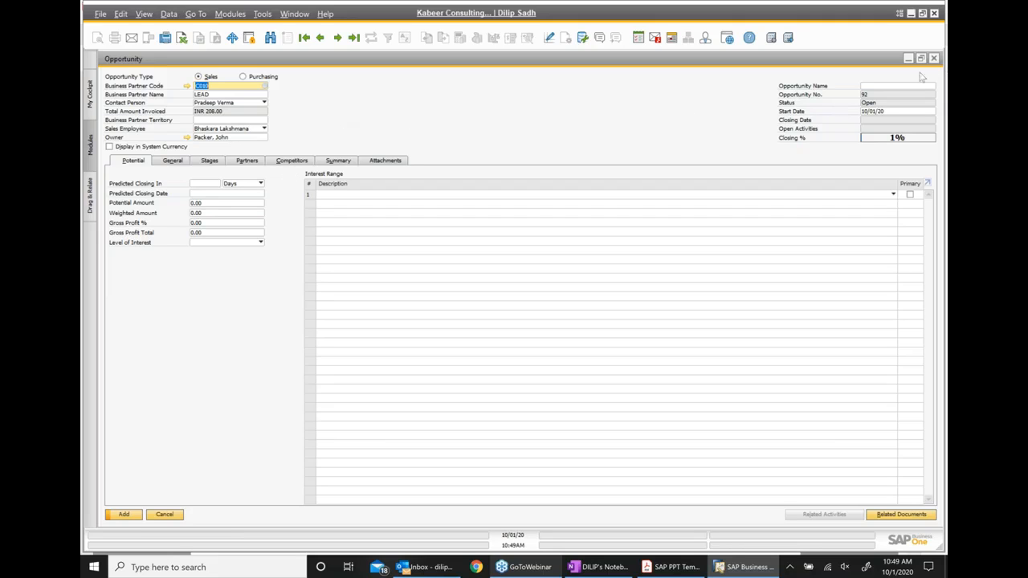
Set the opportunity's business partner territory to North.
{"action": "left_click", "coordinate": [888, 87]}
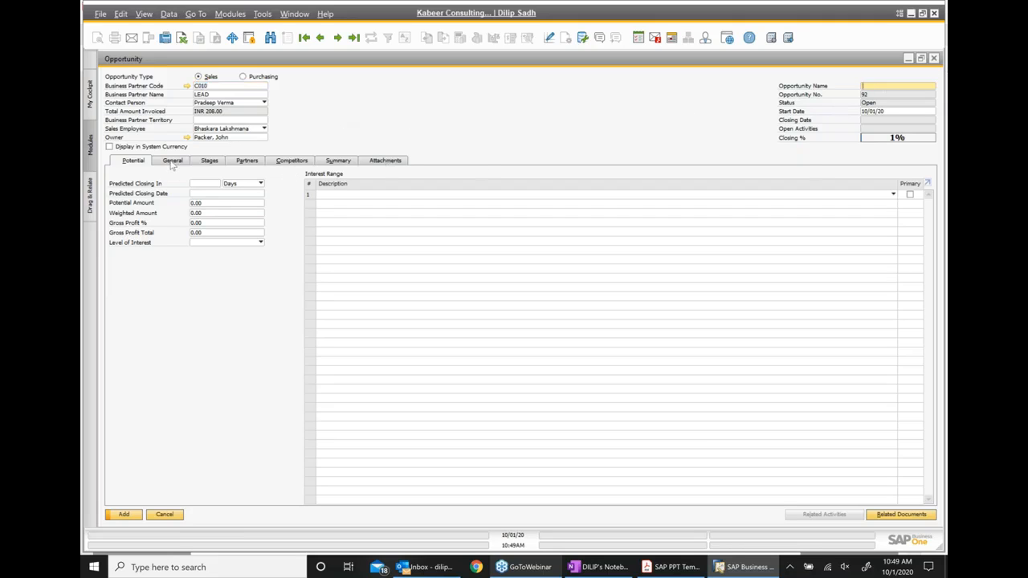
{"action": "left_click", "coordinate": [266, 122]}
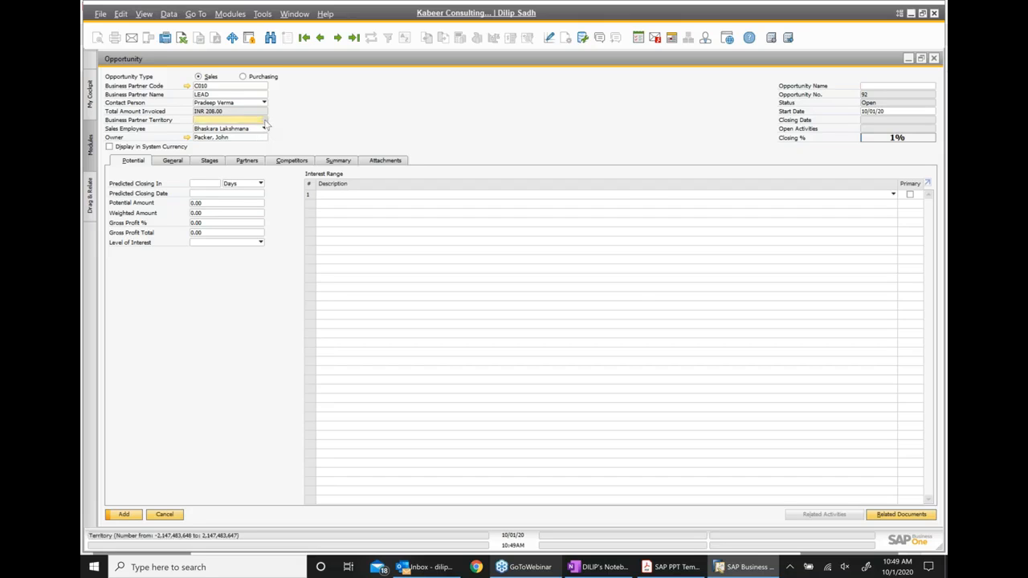
{"action": "left_click", "coordinate": [266, 123]}
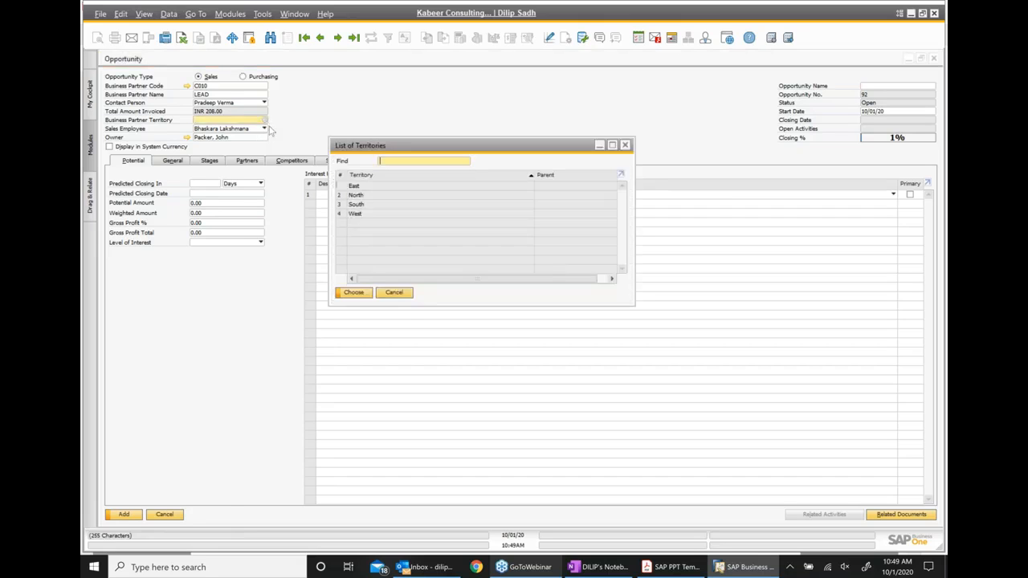
{"action": "double_click", "coordinate": [358, 196]}
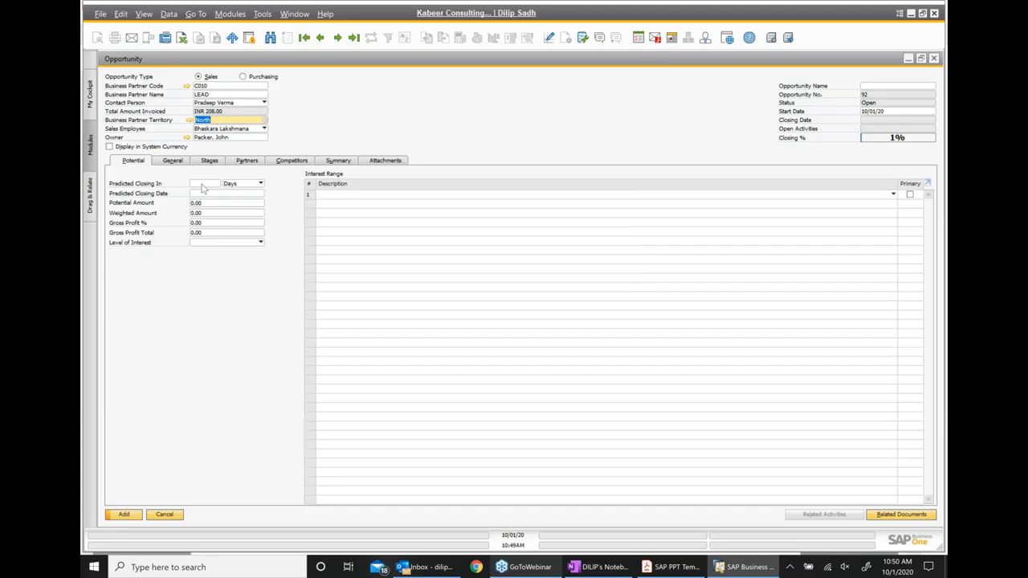
Name the opportunity Sales of Printers and set its potential amount to 20000.
{"action": "left_click", "coordinate": [879, 85]}
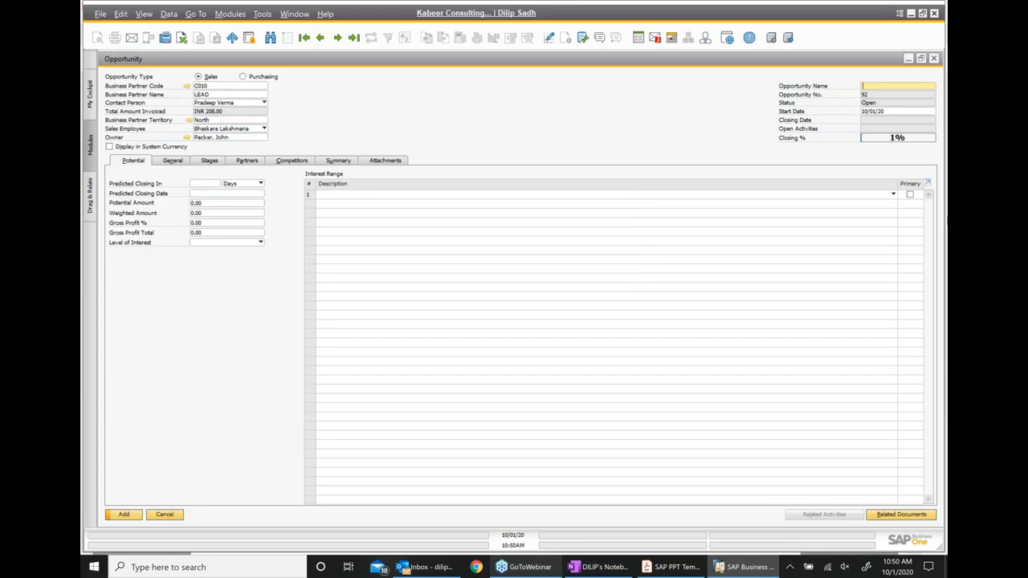
{"action": "type", "text": "Sales of Printers"}
{"action": "left_click", "coordinate": [204, 204]}
{"action": "type", "text": "20000"}
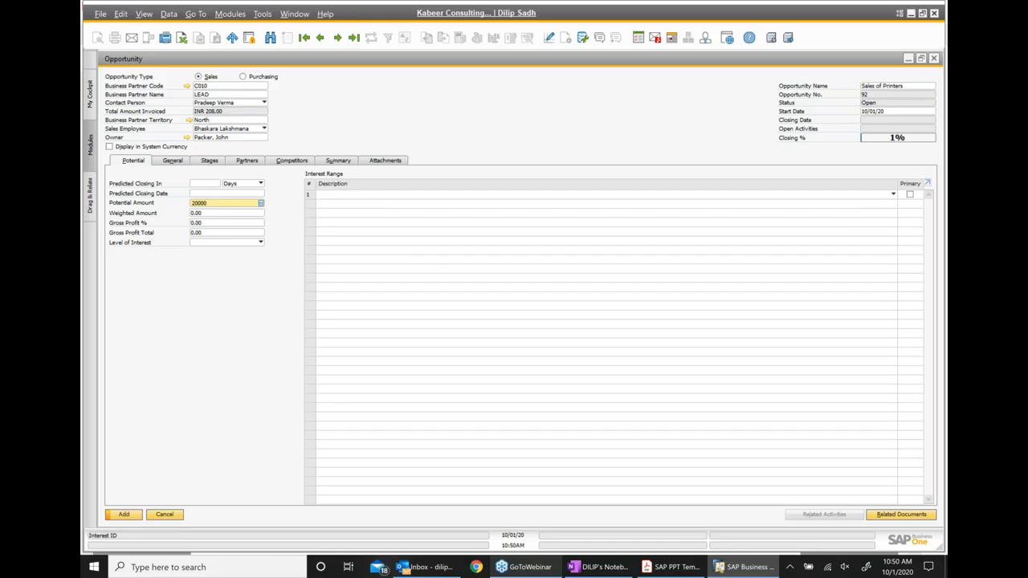
Set the opportunity's predicted closing date to 10/30/20.
{"action": "left_click", "coordinate": [257, 194]}
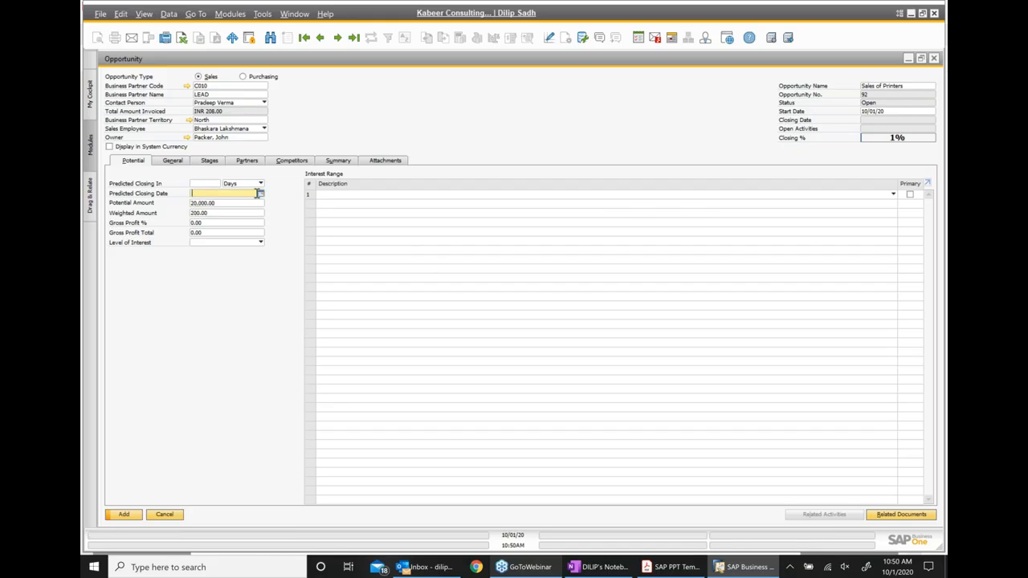
{"action": "left_click", "coordinate": [261, 194]}
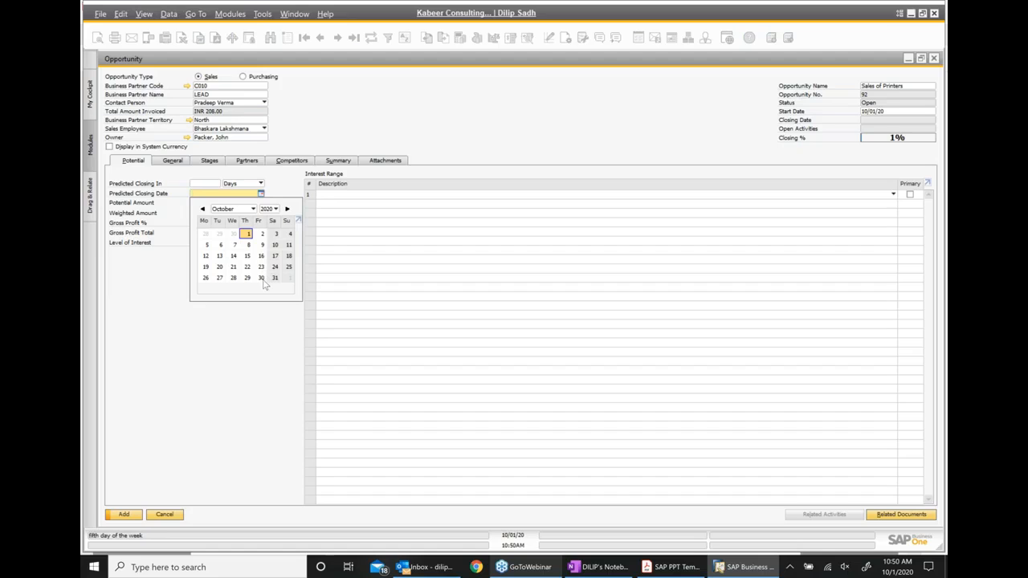
{"action": "left_click", "coordinate": [261, 278]}
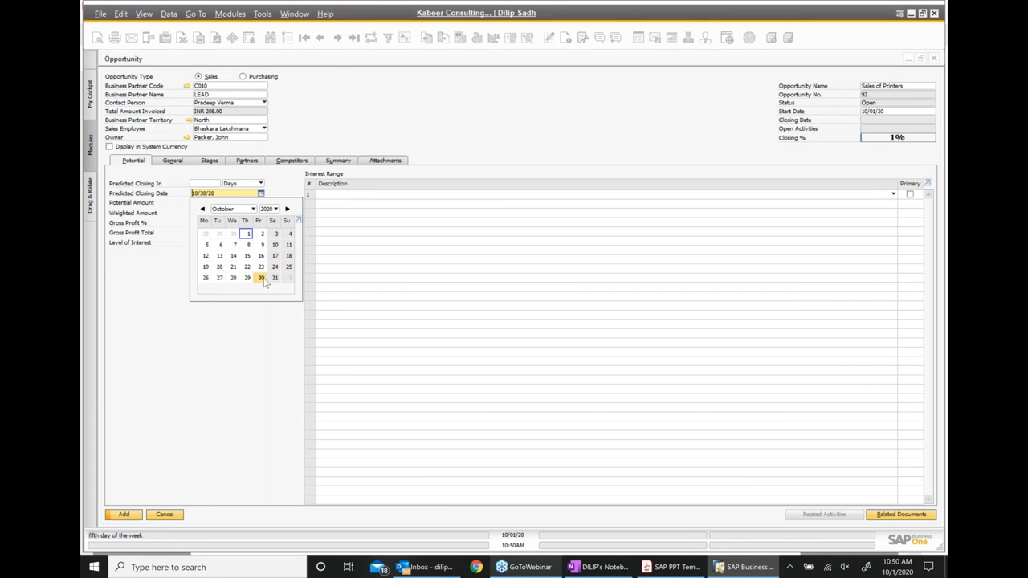
{"action": "left_click", "coordinate": [264, 280]}
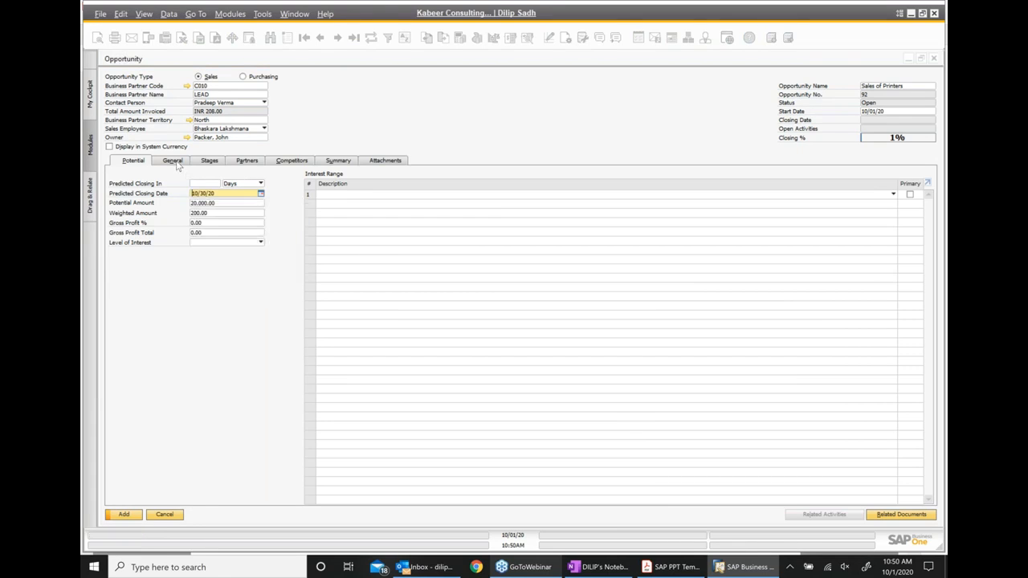
Enter general remarks "We have got an opportunity to sell Printers to this customer and this is long term opportunity", plus a line of filler text.
{"action": "left_click", "coordinate": [176, 163]}
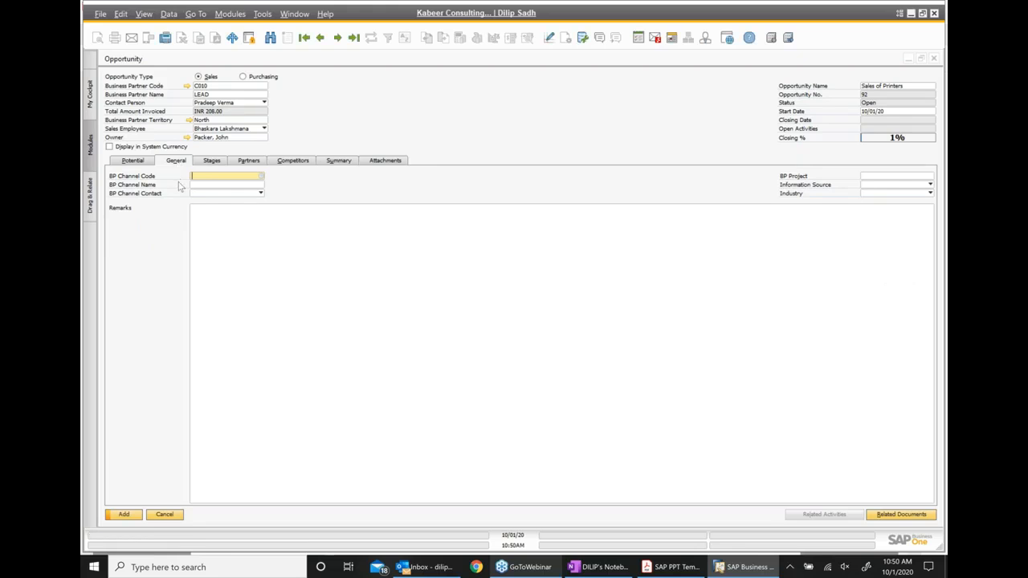
{"action": "left_click", "coordinate": [245, 241]}
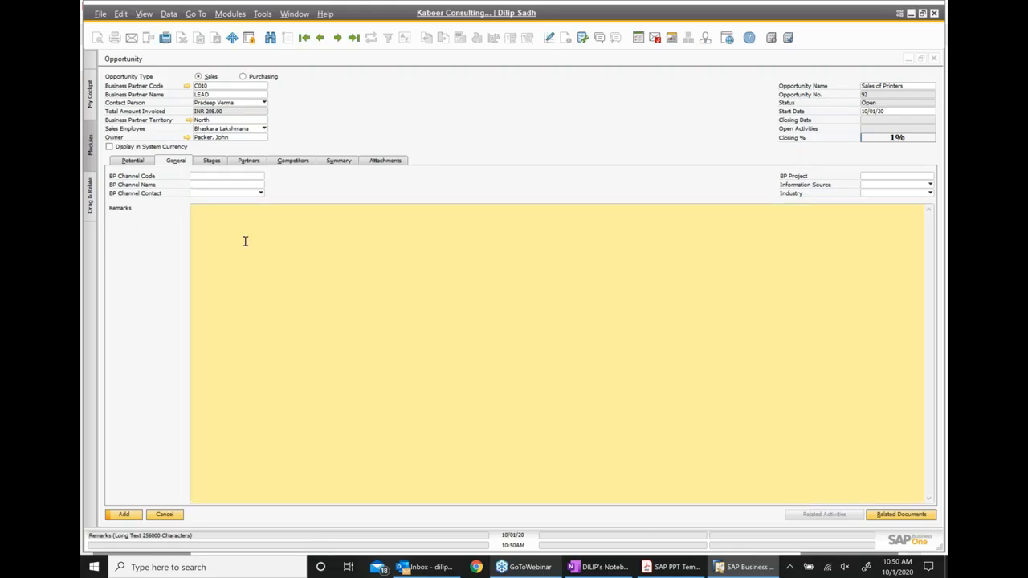
{"action": "type", "text": "We have got an opportunity to sell Printers to this cus"}
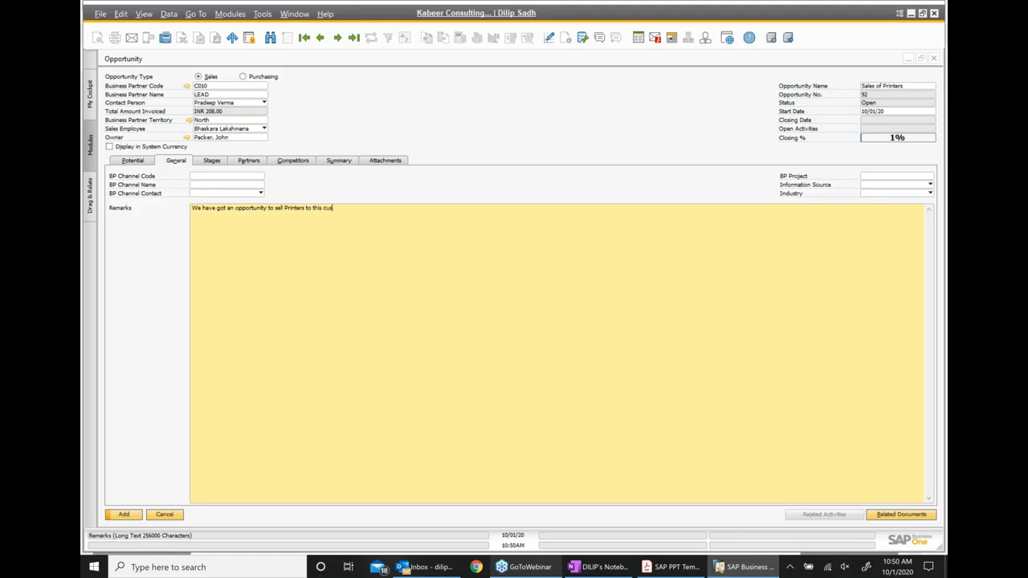
{"action": "type", "text": "tomer and this is long term opportunity"}
{"action": "key", "text": "Return"}
{"action": "type", "text": "dnsdkjcsnv c xc xb"}
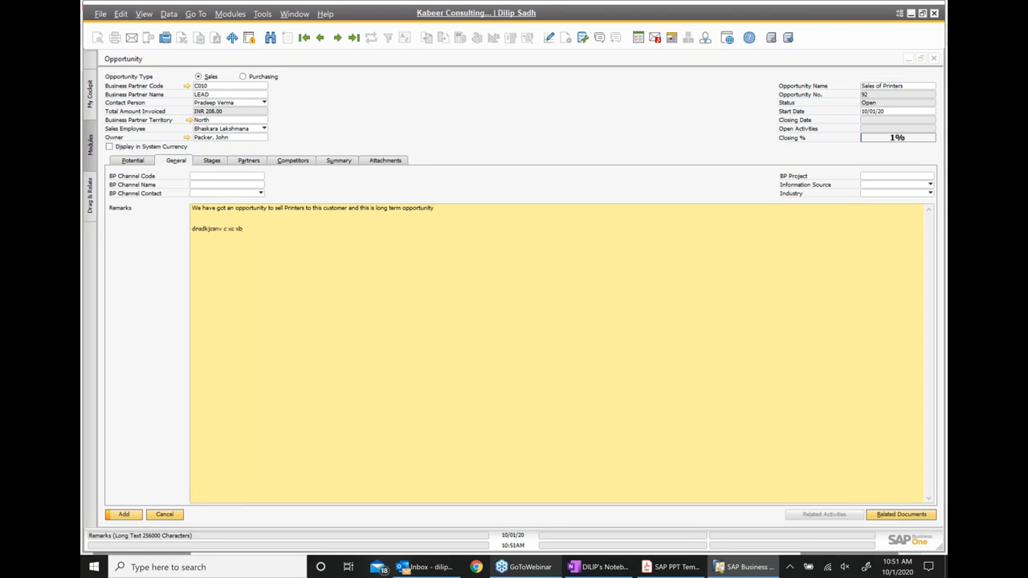
Set the opportunity's information source to Webinar Event and its industry to Reseller.
{"action": "left_click", "coordinate": [929, 184]}
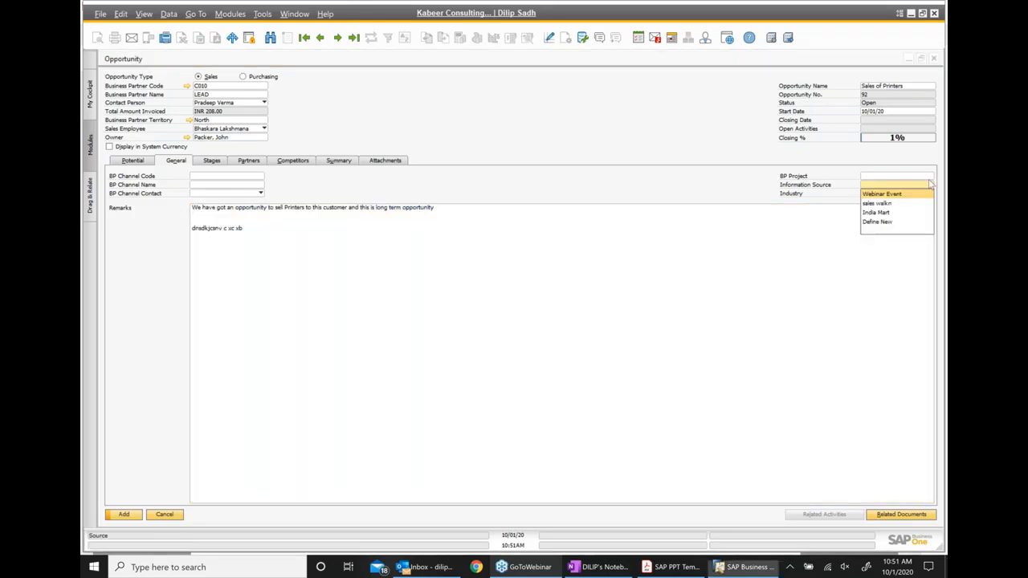
{"action": "left_click", "coordinate": [879, 195]}
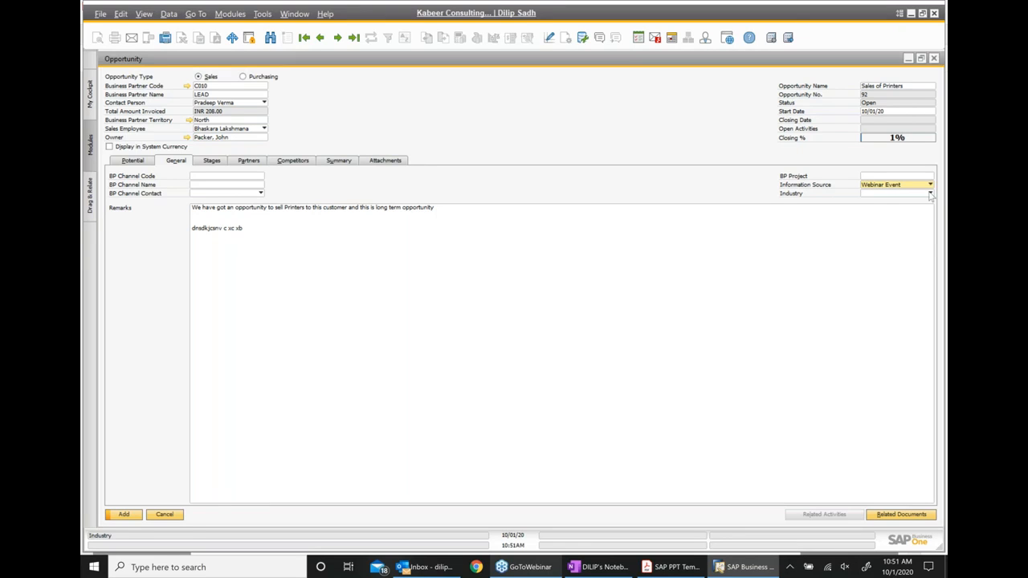
{"action": "left_click", "coordinate": [929, 194]}
{"action": "left_click", "coordinate": [875, 238]}
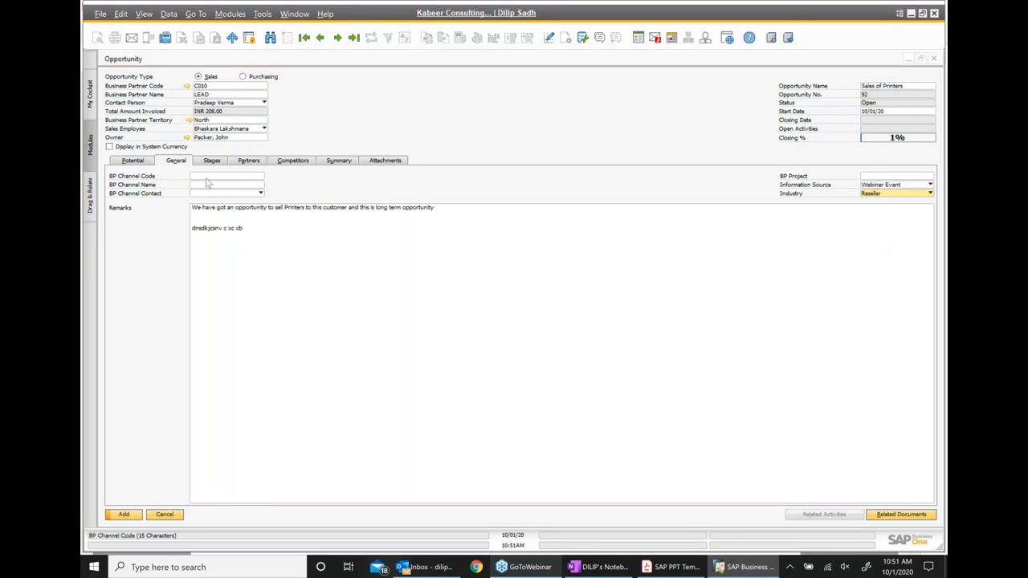
Look at the opportunity's stages, and add a Contact person partner with the named individual as its relationship.
{"action": "left_click", "coordinate": [212, 161]}
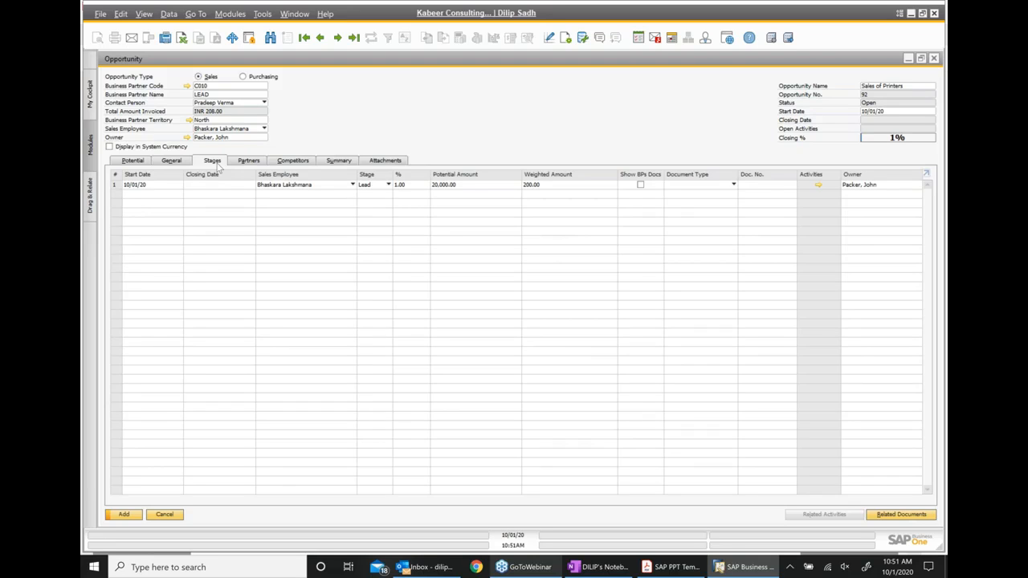
{"action": "left_click", "coordinate": [250, 162]}
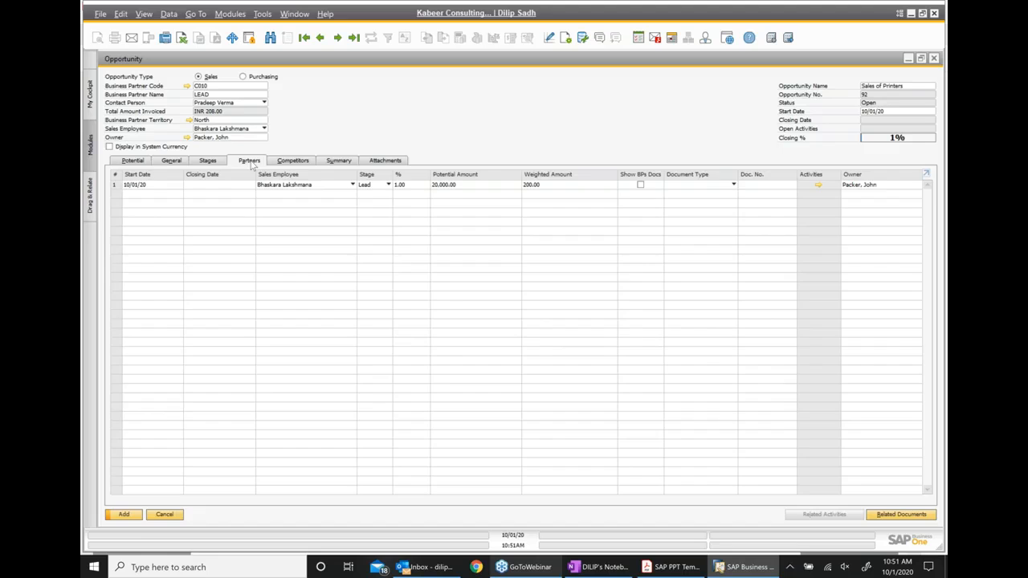
{"action": "left_click", "coordinate": [249, 185]}
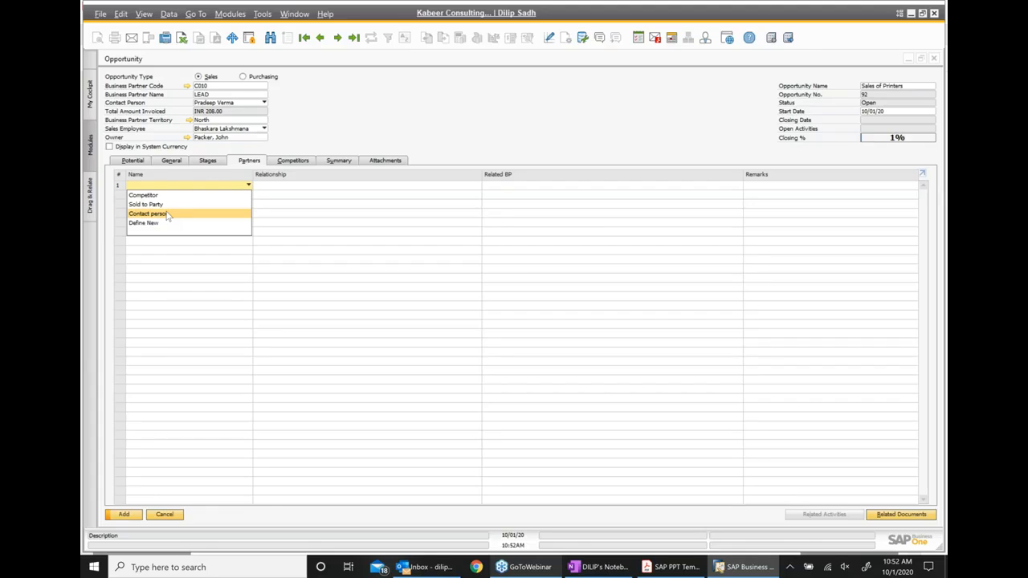
{"action": "left_click", "coordinate": [179, 214]}
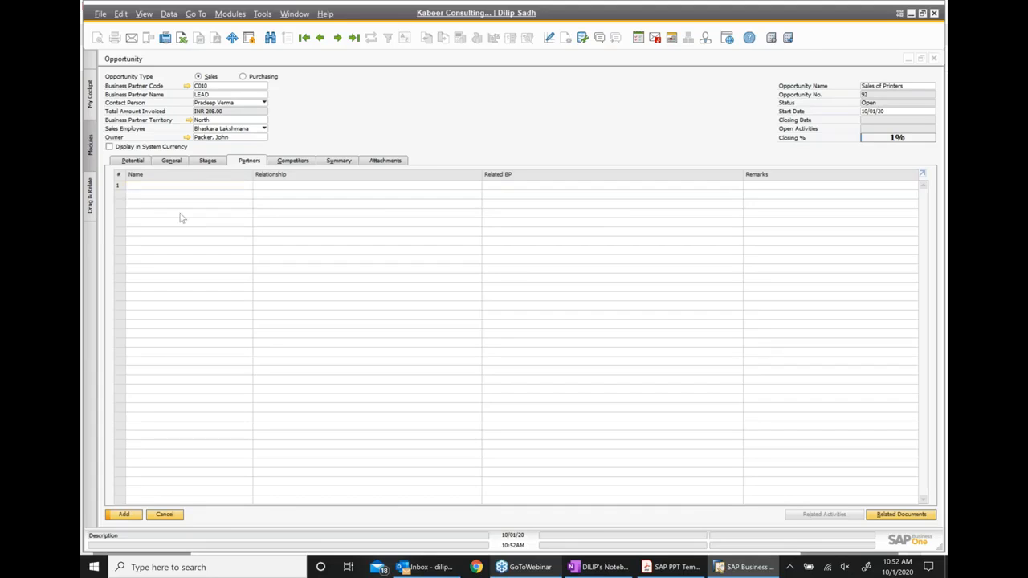
{"action": "left_click", "coordinate": [424, 193]}
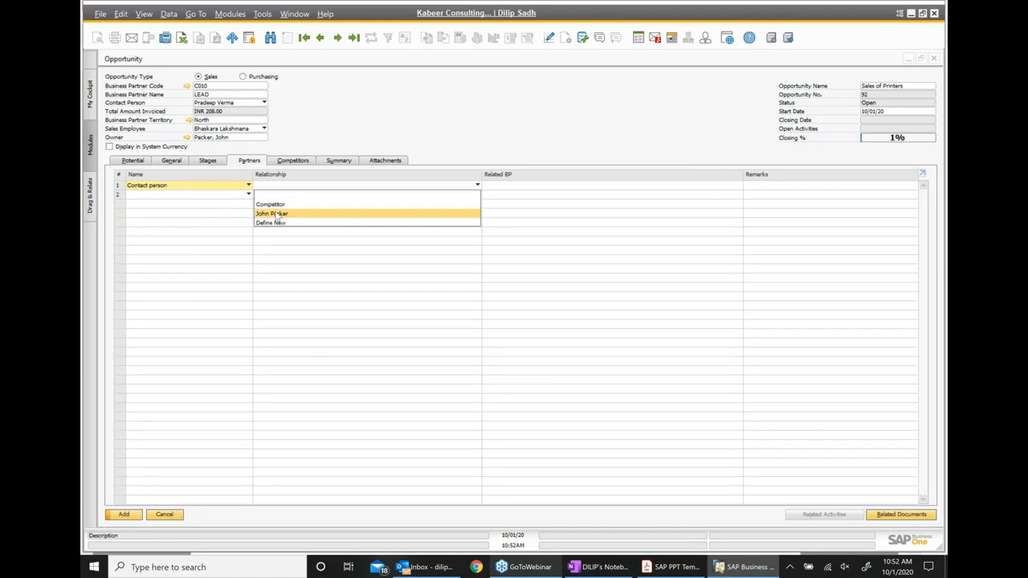
{"action": "left_click", "coordinate": [277, 214]}
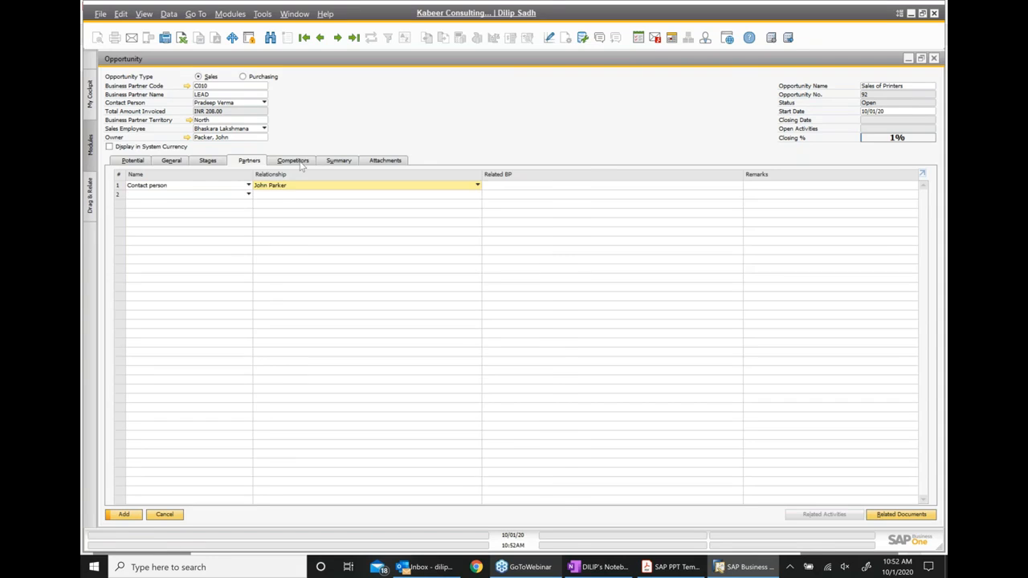
Add Competitor 1 to the opportunity's list of competitors.
{"action": "left_click", "coordinate": [299, 161]}
{"action": "left_click", "coordinate": [275, 184]}
{"action": "left_click", "coordinate": [152, 195]}
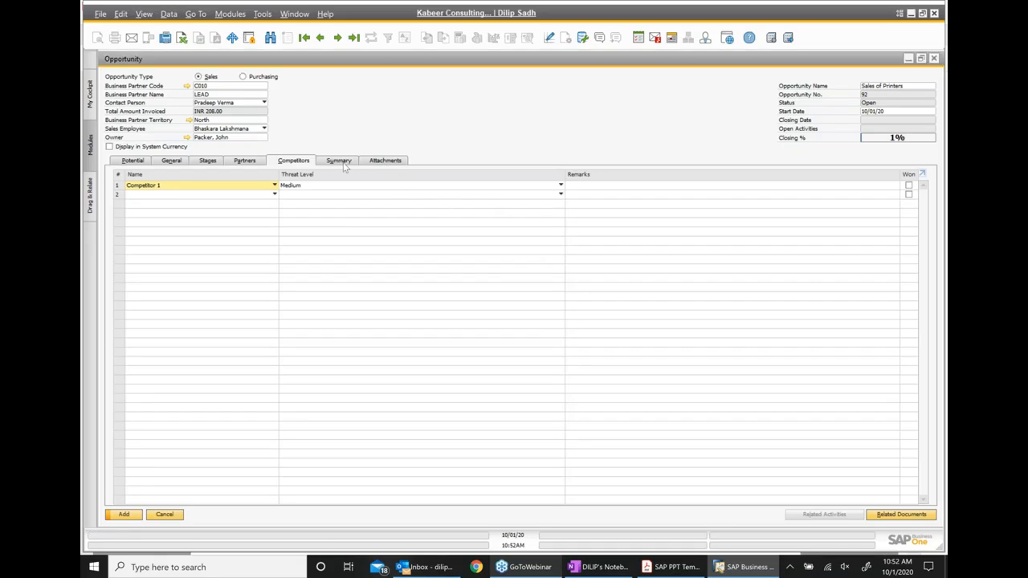
Attach the mit_artificial_intelligence_online_short_program brochure file from the Desktop to the opportunity.
{"action": "left_click", "coordinate": [342, 161]}
{"action": "left_click", "coordinate": [373, 165]}
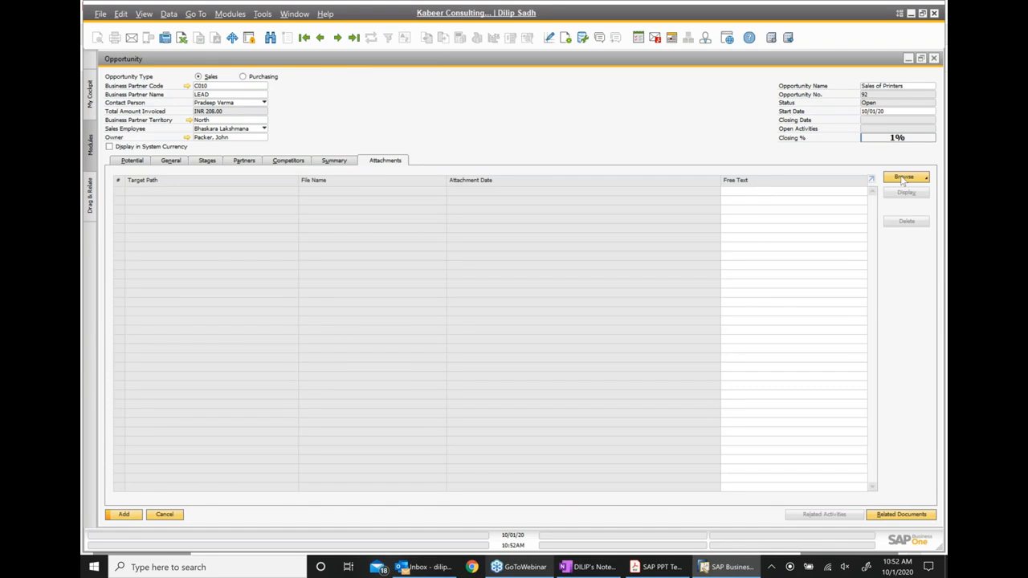
{"action": "left_click", "coordinate": [903, 178]}
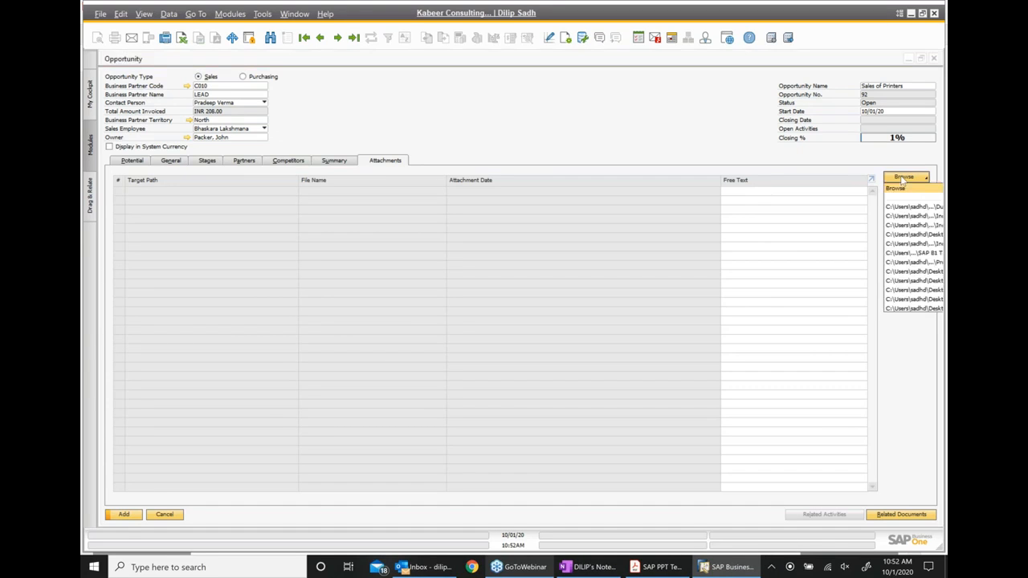
{"action": "left_click", "coordinate": [902, 180]}
{"action": "left_click", "coordinate": [902, 180]}
{"action": "left_click", "coordinate": [895, 188]}
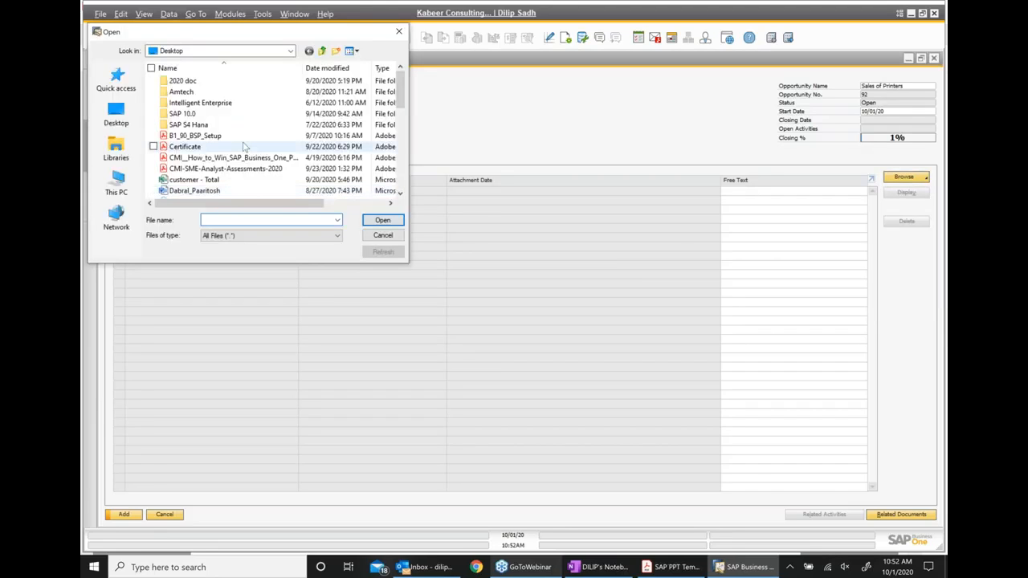
{"action": "scroll", "coordinate": [245, 147], "scroll_direction": "down", "scroll_amount": 1}
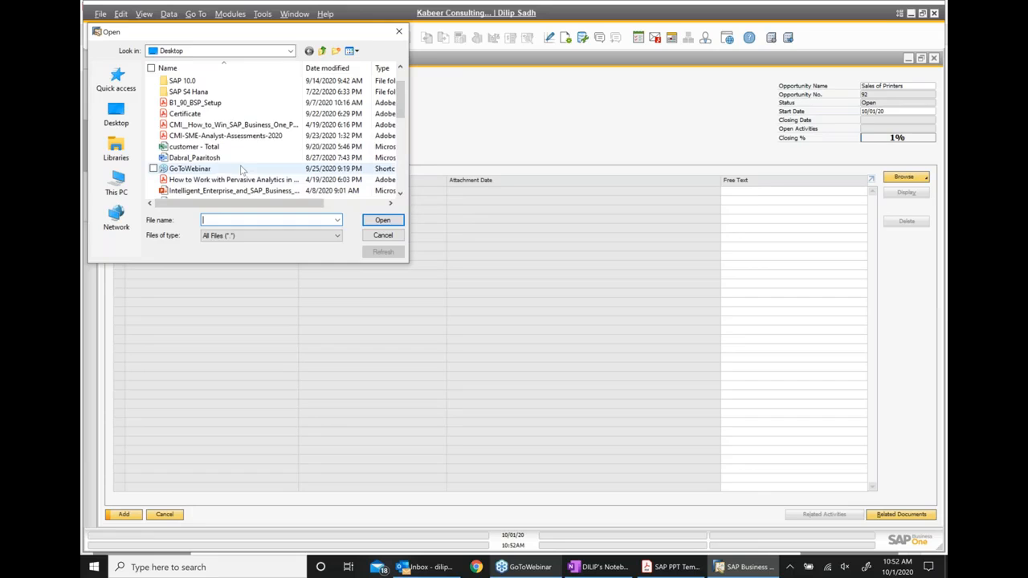
{"action": "scroll", "coordinate": [241, 170], "scroll_direction": "down", "scroll_amount": 1}
{"action": "scroll", "coordinate": [238, 181], "scroll_direction": "down", "scroll_amount": 1}
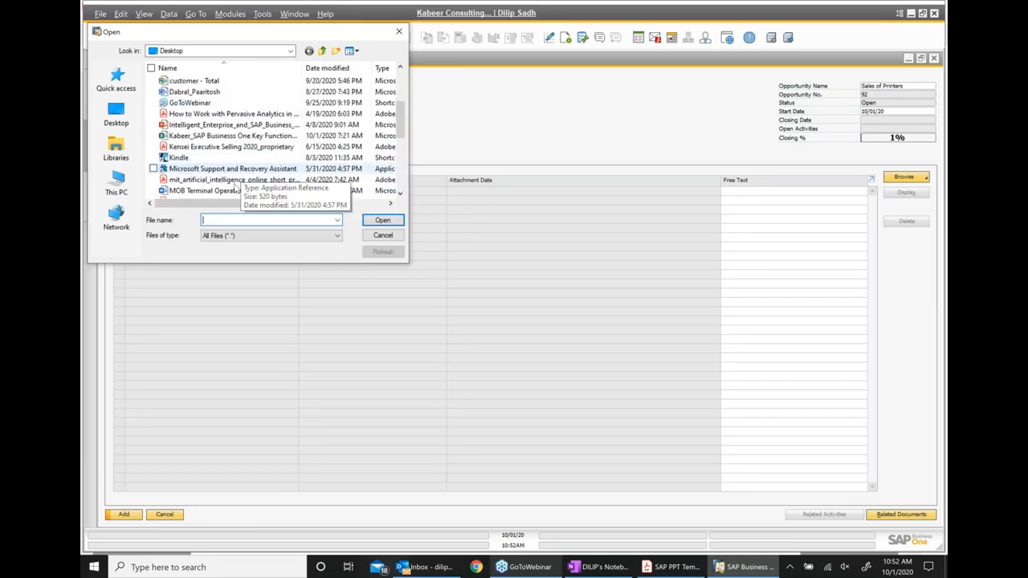
{"action": "left_click", "coordinate": [236, 181]}
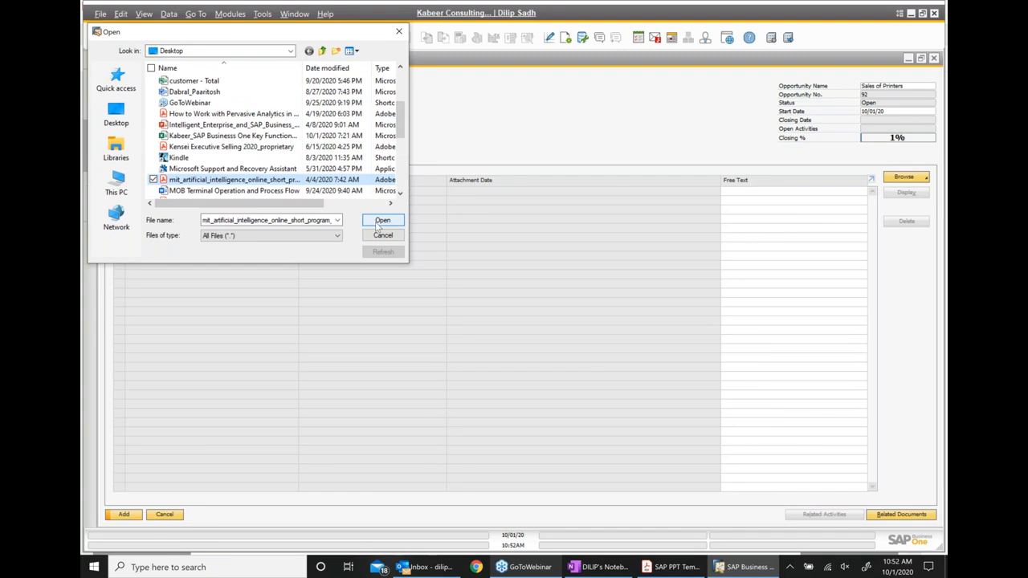
{"action": "left_click", "coordinate": [378, 221]}
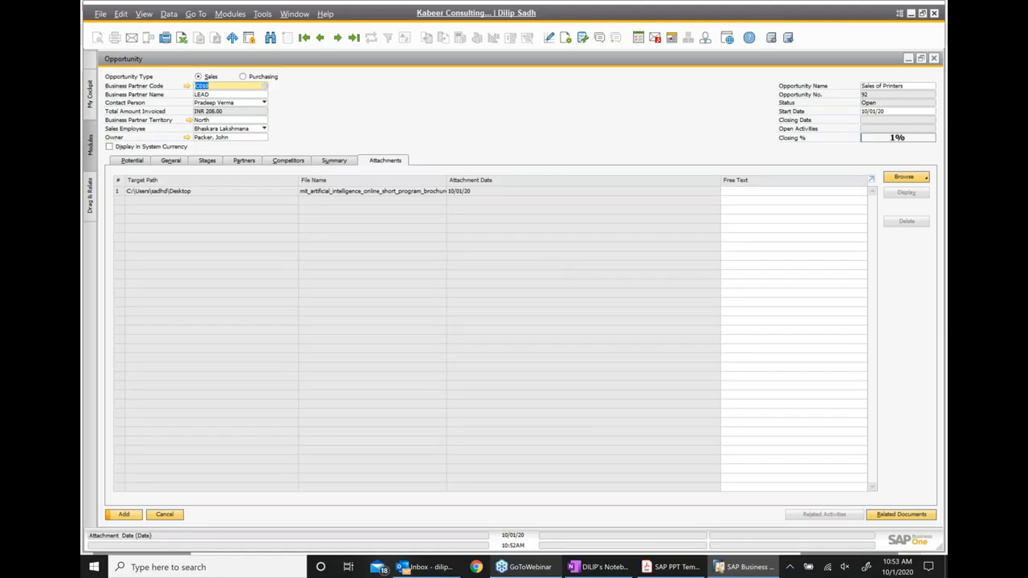
Set the document type of the opportunity's Lead stage to Sales Quotations and open the document number selection.
{"action": "left_click", "coordinate": [131, 161]}
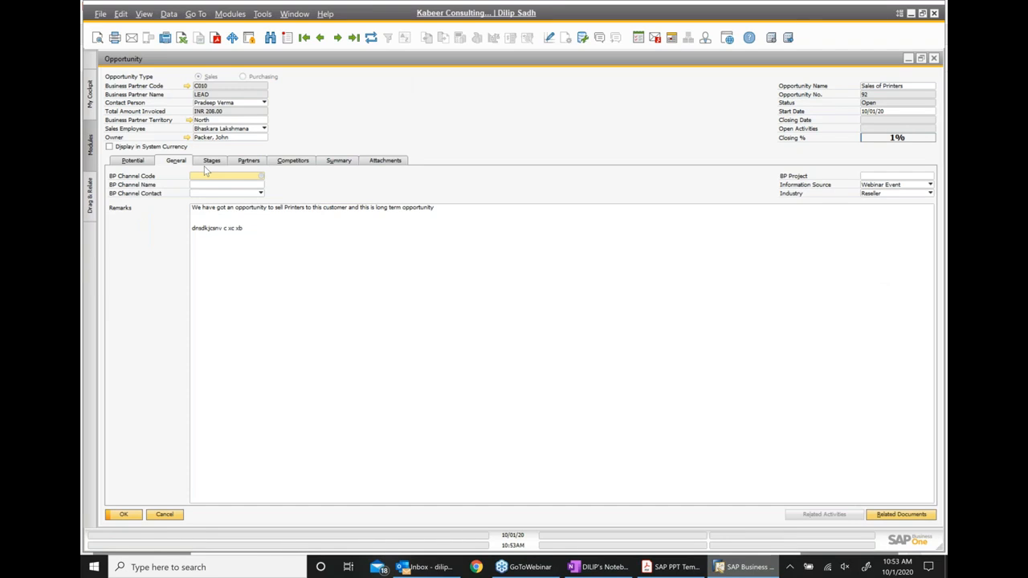
{"action": "left_click", "coordinate": [211, 162]}
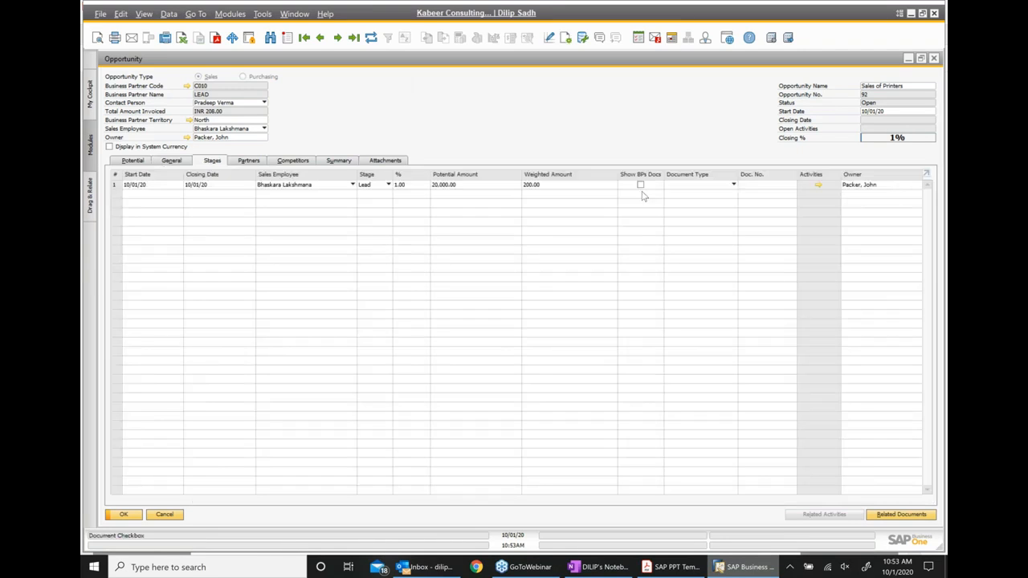
{"action": "left_click", "coordinate": [727, 186]}
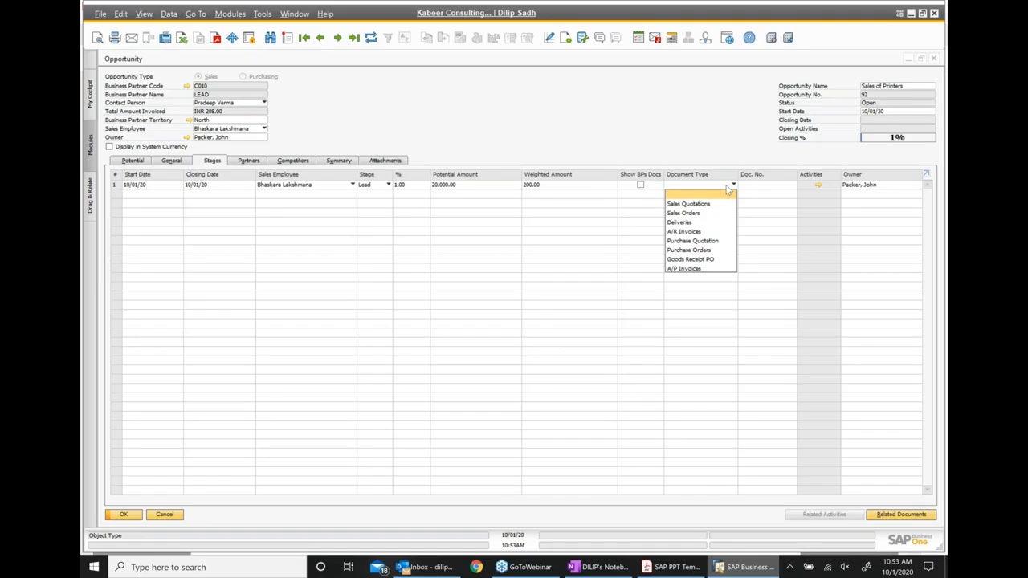
{"action": "left_click", "coordinate": [706, 204]}
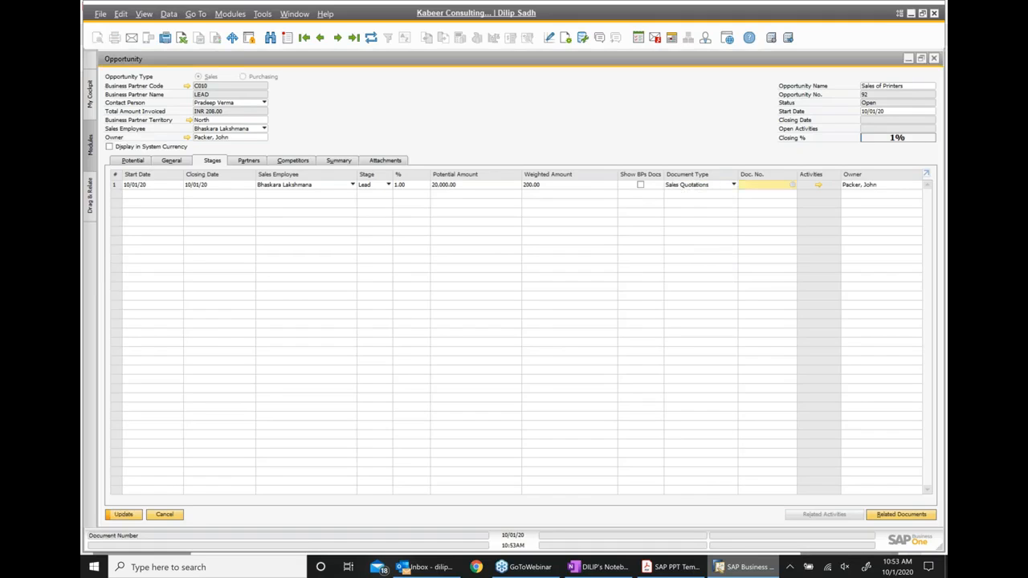
{"action": "left_click", "coordinate": [793, 185]}
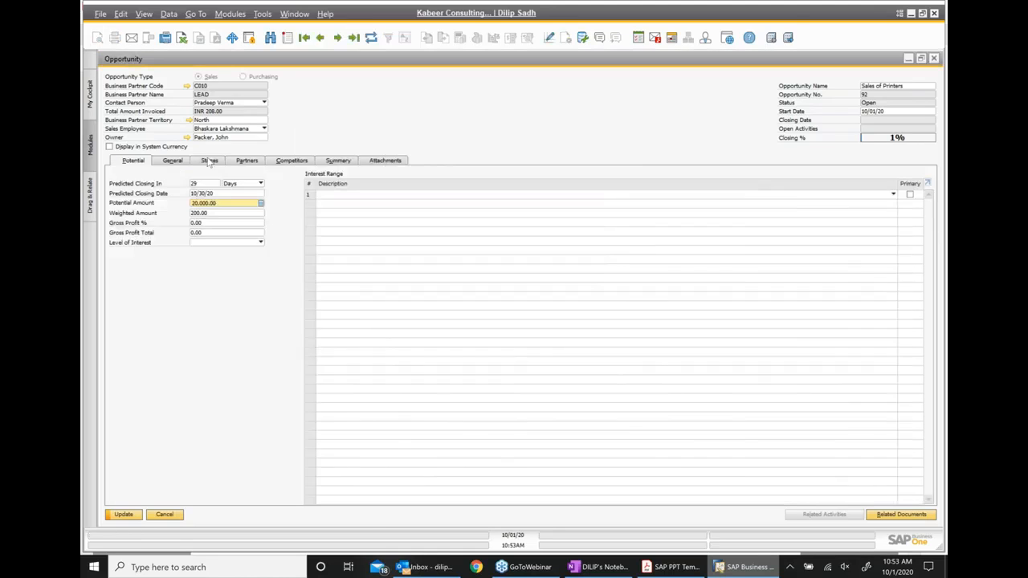
Review the opportunity's stages, competitors and the status options in its summary.
{"action": "left_click", "coordinate": [209, 161]}
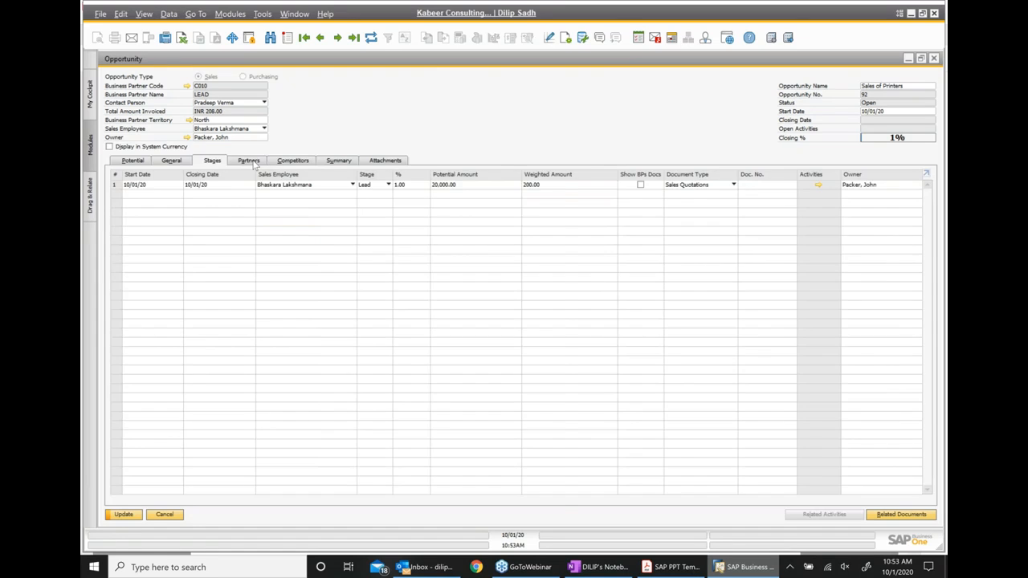
{"action": "left_click", "coordinate": [292, 160]}
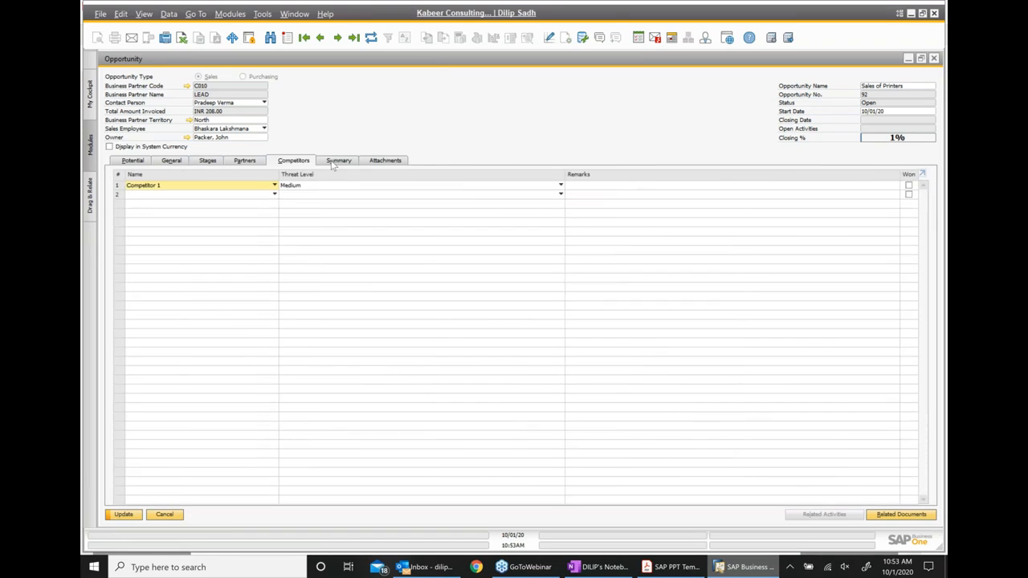
{"action": "left_click", "coordinate": [334, 161]}
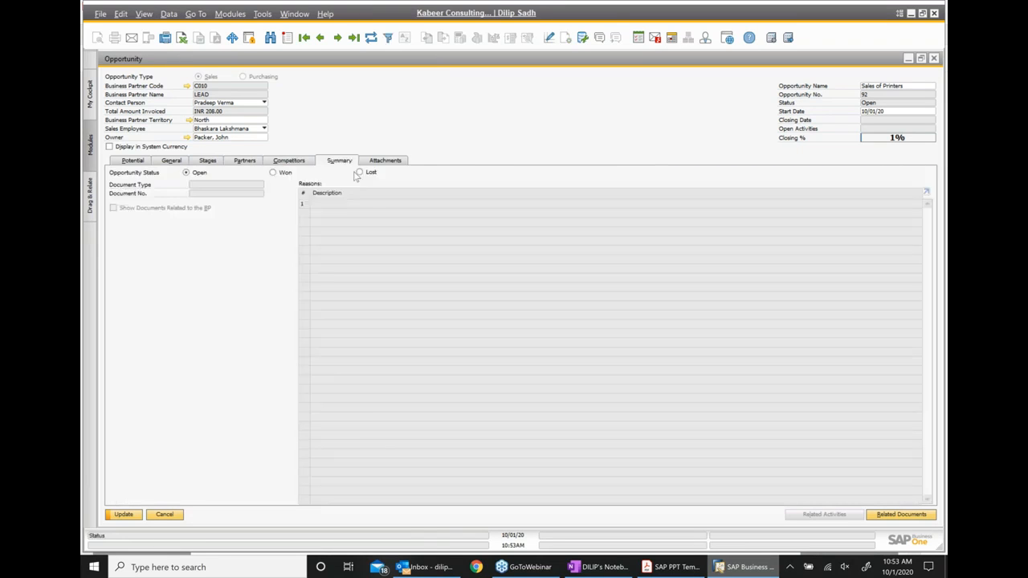
Save the updated Sales of Printers opportunity, bring its record up again to check it, and close it.
{"action": "left_click", "coordinate": [132, 518]}
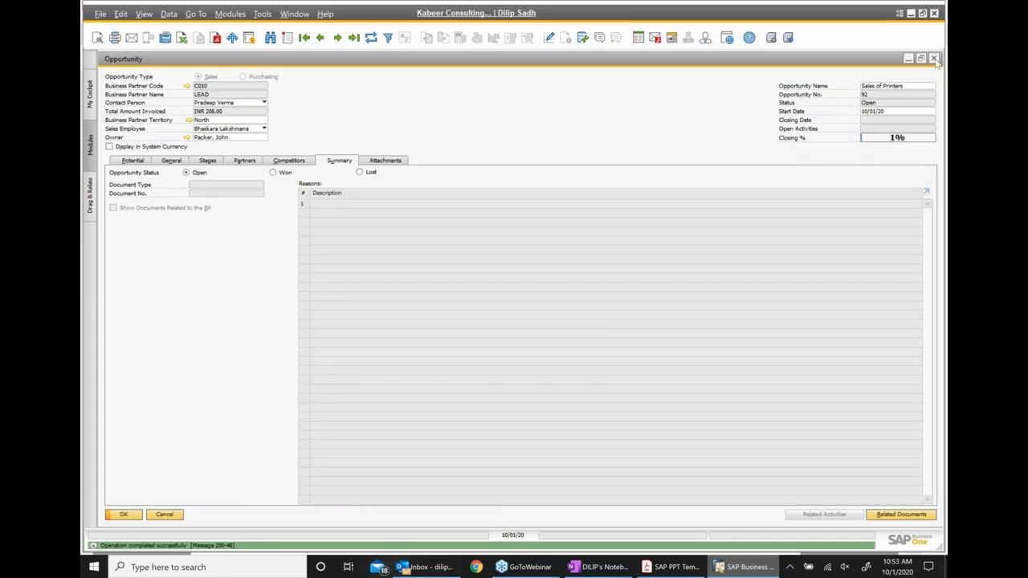
{"action": "left_click", "coordinate": [934, 60]}
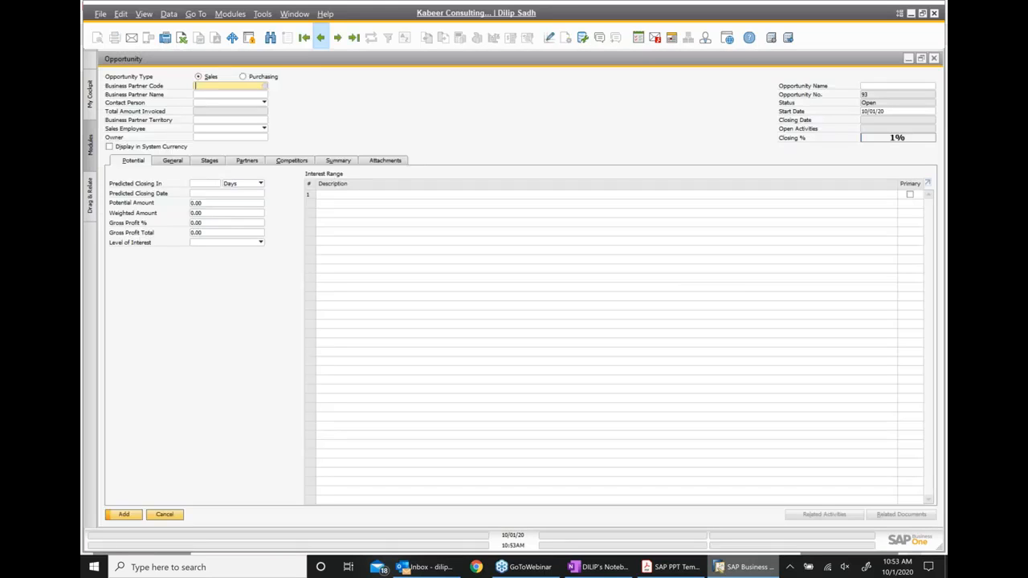
{"action": "left_click", "coordinate": [321, 38]}
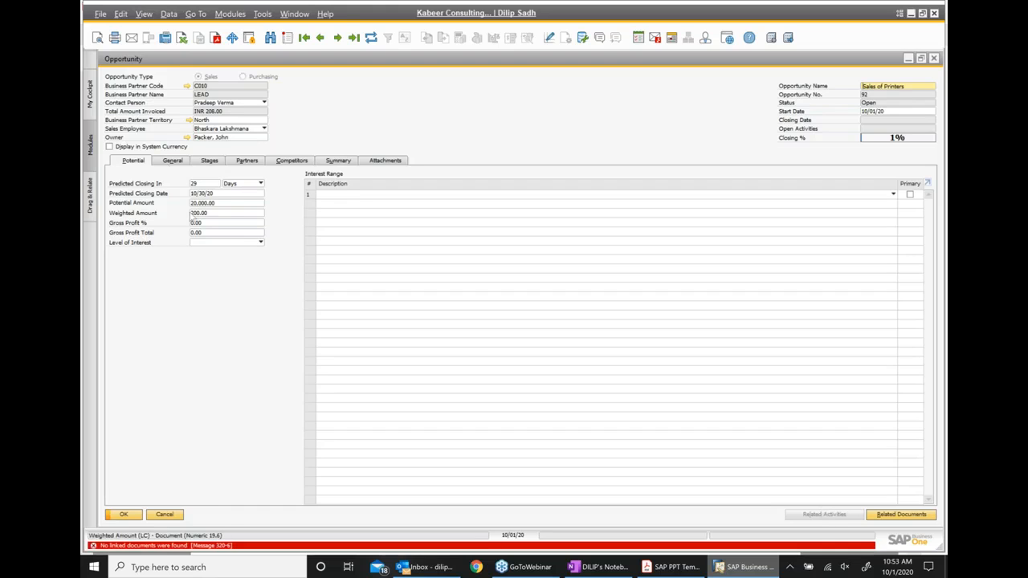
{"action": "left_click", "coordinate": [934, 59]}
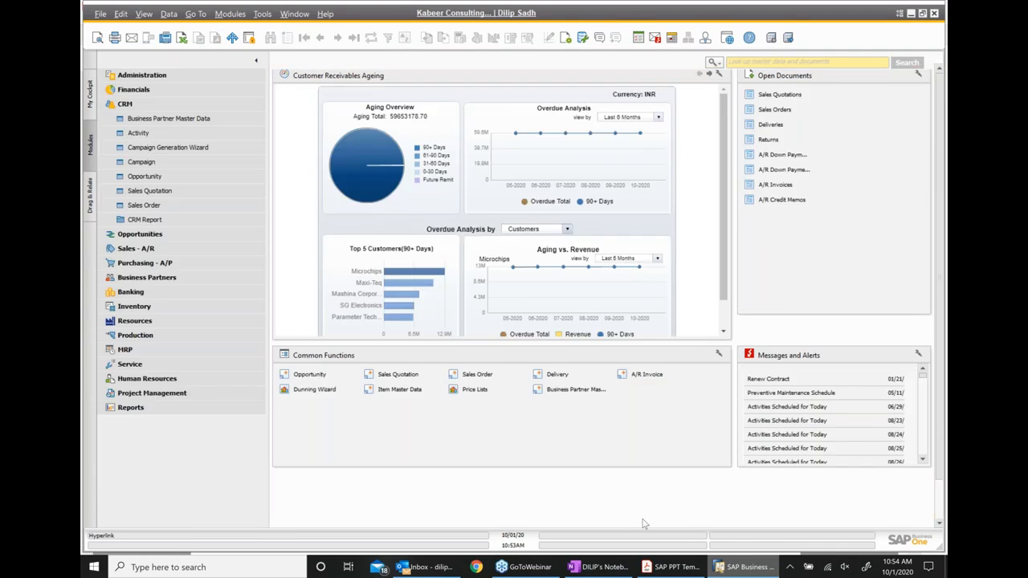
Switch to OneNote and add a new bullet reading "Created n opportunity document" below the Sales Opportunity bullet.
{"action": "key", "text": "alt+Tab"}
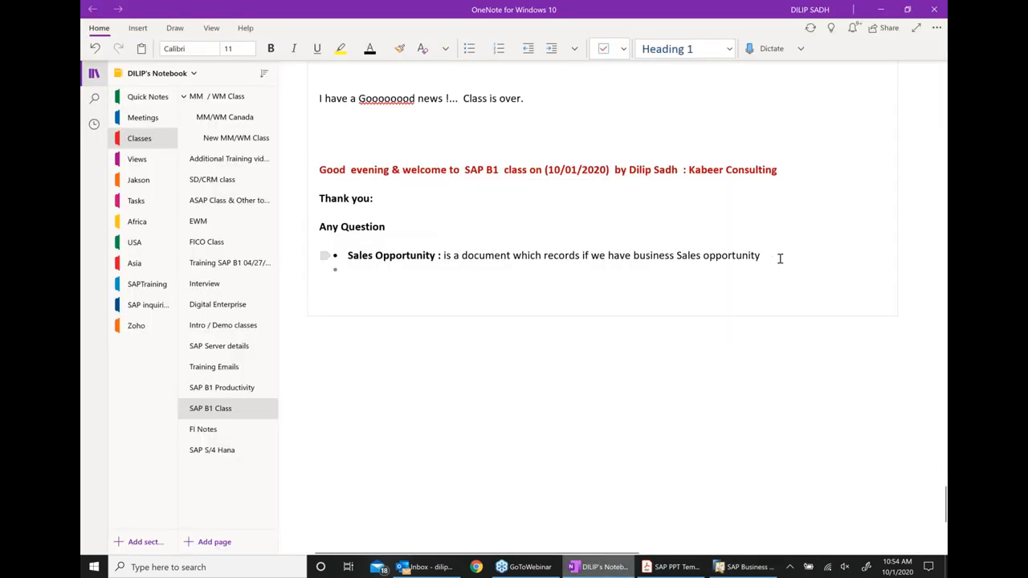
{"action": "key", "text": "Return"}
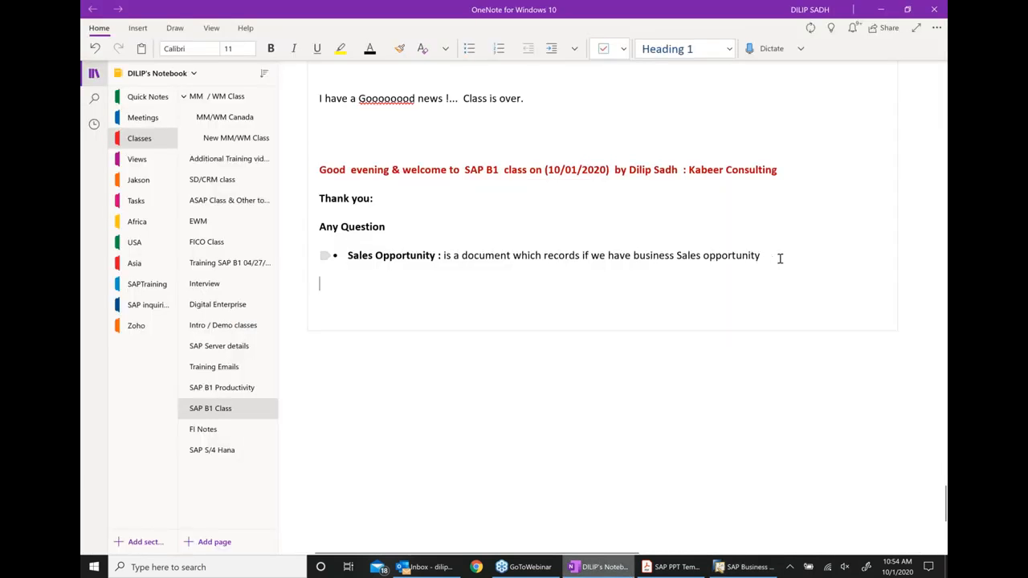
{"action": "key", "text": "Return"}
{"action": "type", "text": "*"}
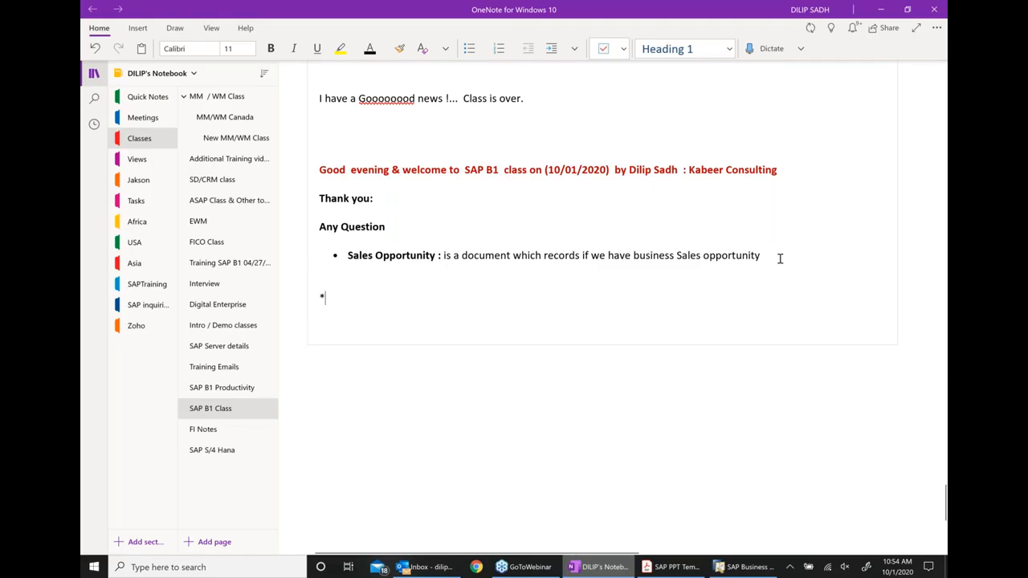
{"action": "type", "text": " Created a"}
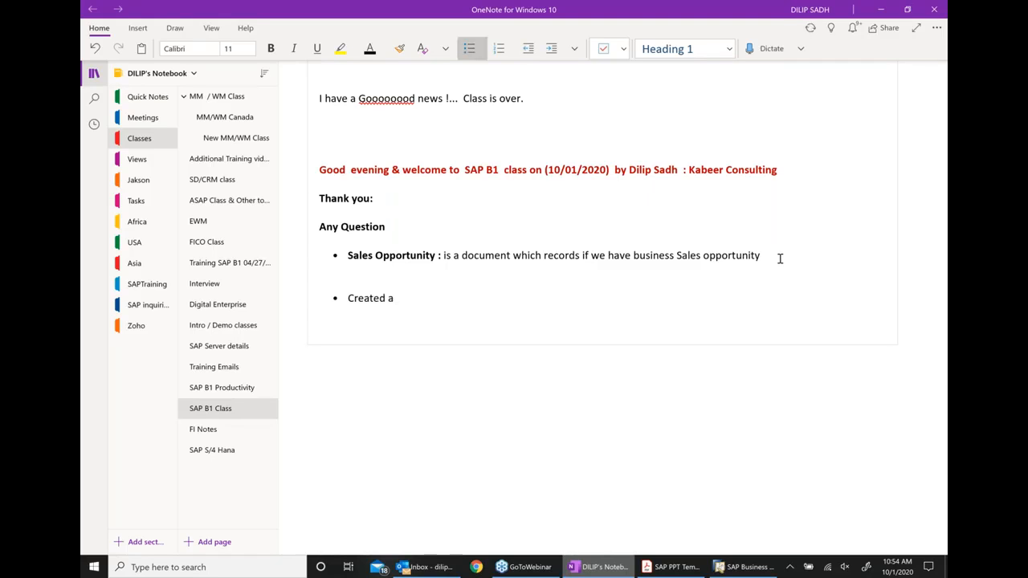
{"action": "key", "text": "BackSpace"}
{"action": "type", "text": "n opportunity document in"}
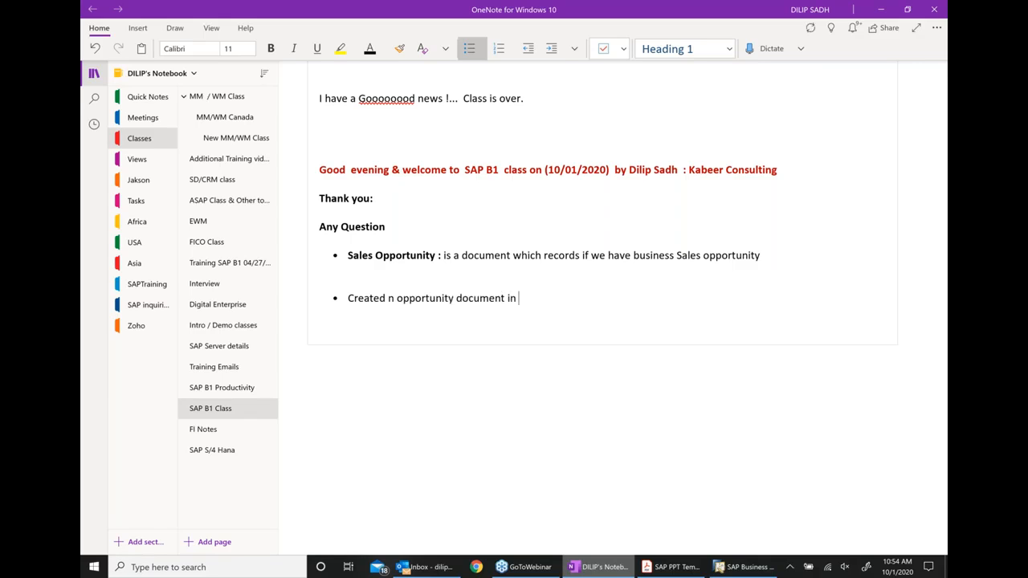
{"action": "key", "text": "BackSpace"}
{"action": "key", "text": "BackSpace"}
{"action": "key", "text": "BackSpace"}
Complete the bullet with ": Potential business possibility", correcting the spelling of the last word.
{"action": "type", "text": ": Potential business possbi"}
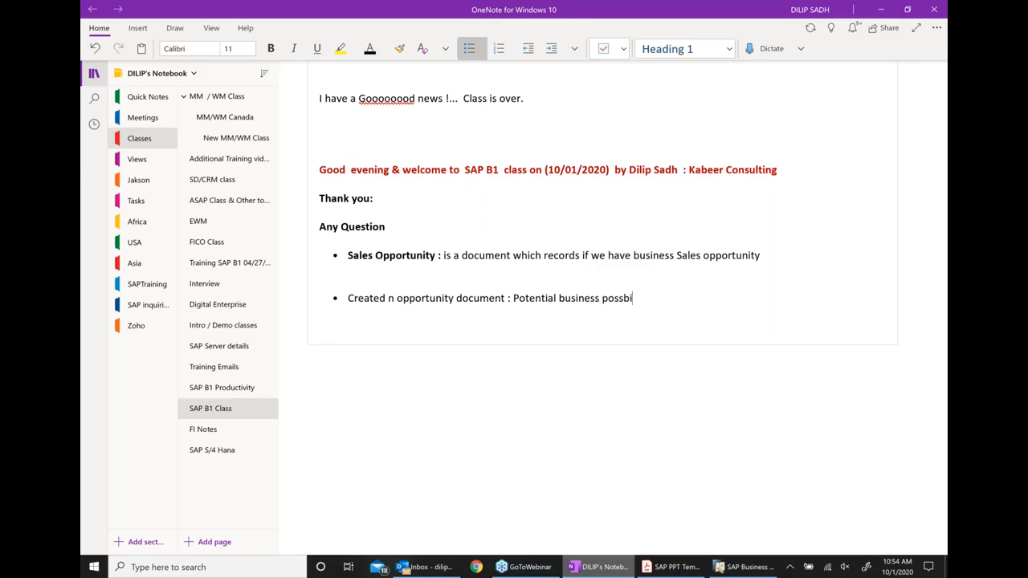
{"action": "key", "text": "BackSpace"}
{"action": "key", "text": "BackSpace"}
{"action": "key", "text": "BackSpace"}
{"action": "type", "text": "ibility"}
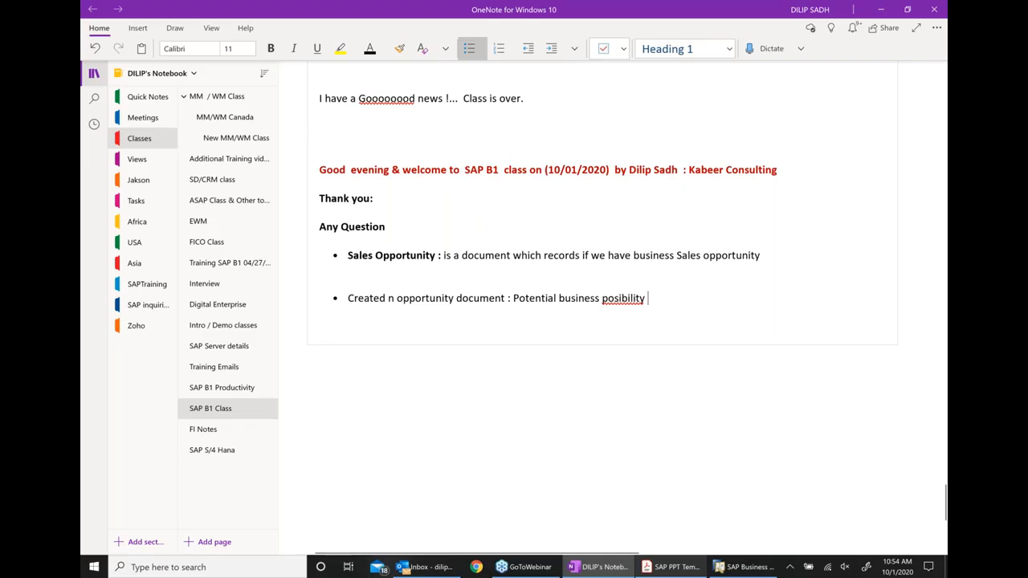
{"action": "right_click", "coordinate": [634, 298]}
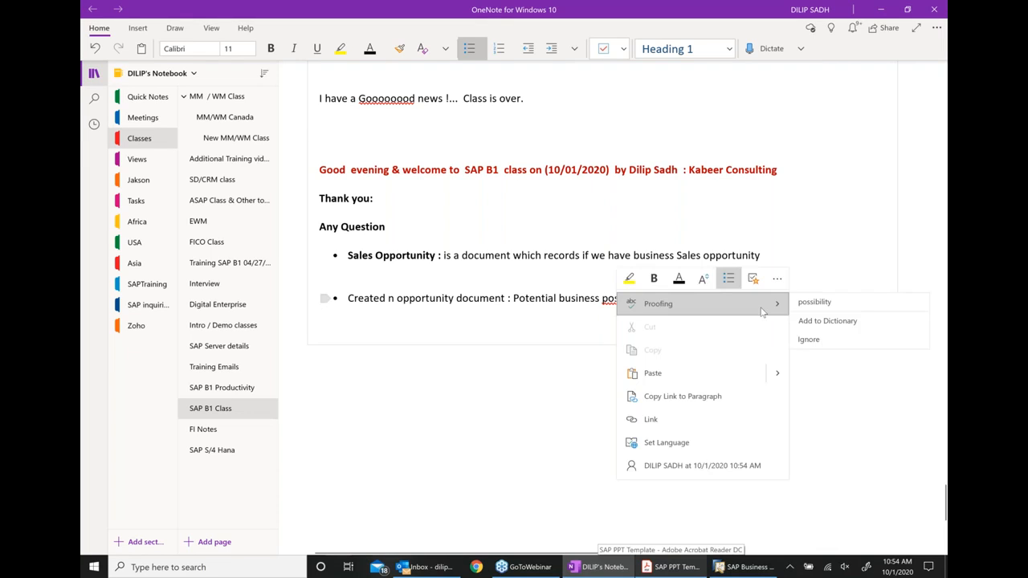
{"action": "left_click", "coordinate": [814, 302]}
Make the text "Created n opportunity document :" bold.
{"action": "left_click_drag", "start_coordinate": [510, 297], "coordinate": [350, 293]}
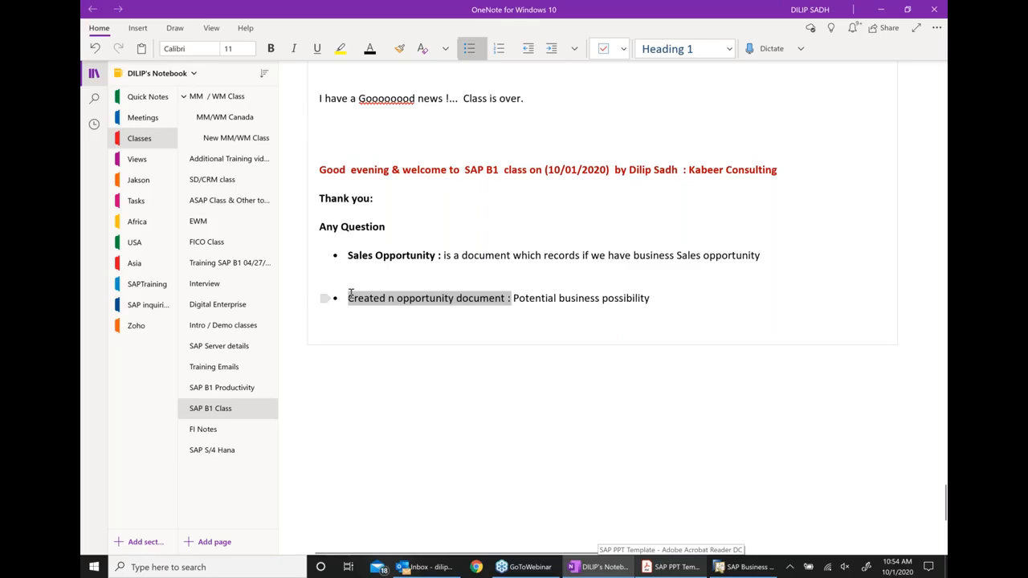
{"action": "key", "text": "ctrl+b"}
{"action": "key", "text": "Down"}
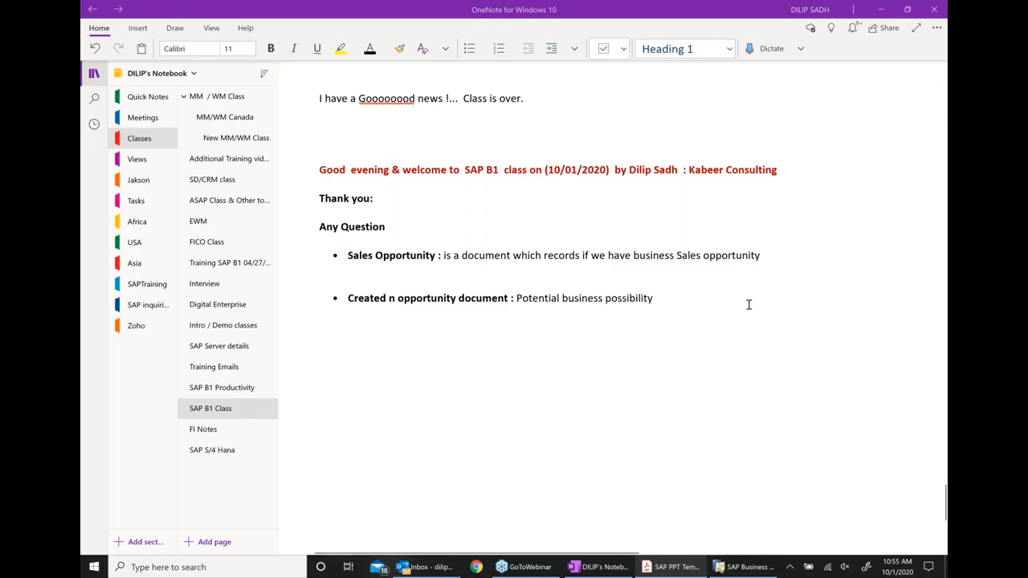
Add a bullet reading "Lead is potential business partner" below the opportunity document bullet.
{"action": "left_click", "coordinate": [772, 321]}
{"action": "type", "text": "* Lead is potenti"}
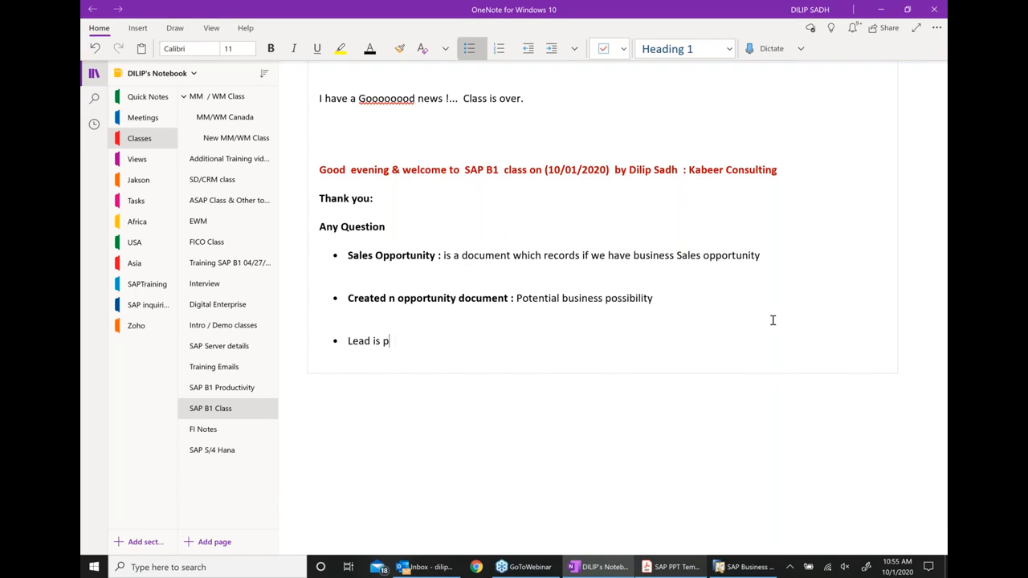
{"action": "type", "text": "al business partner"}
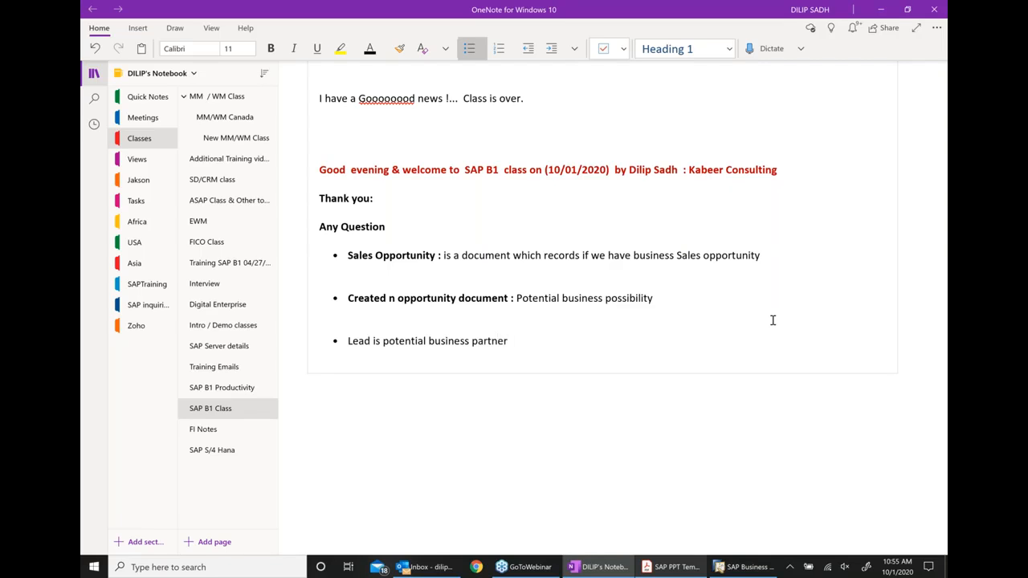
Add the bullet "Opportunity is the potential business with this POTENTIAL partner or could be with EXISTING customer also.".
{"action": "key", "text": "shift+Return"}
{"action": "key", "text": "Return"}
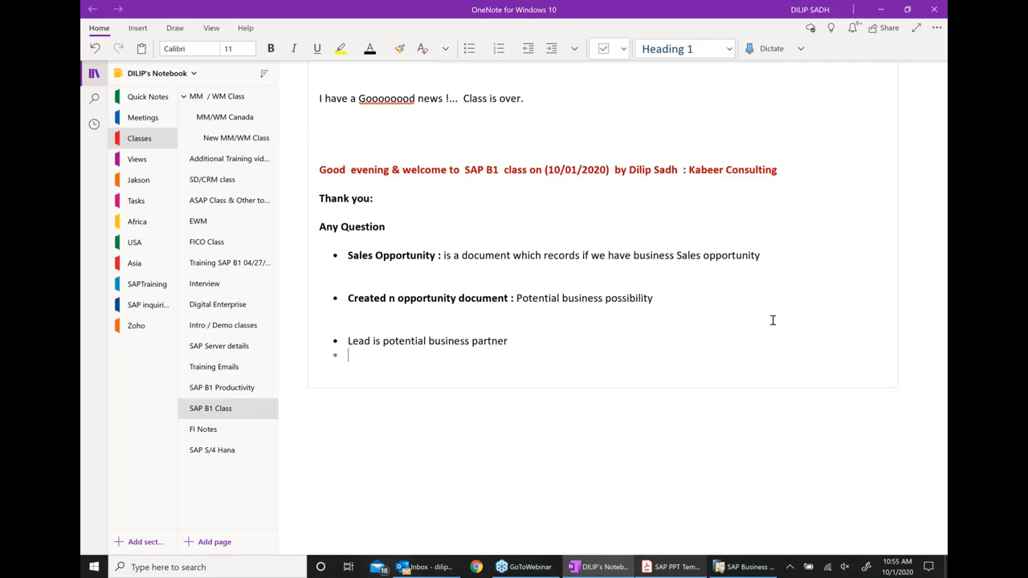
{"action": "type", "text": "Opp"}
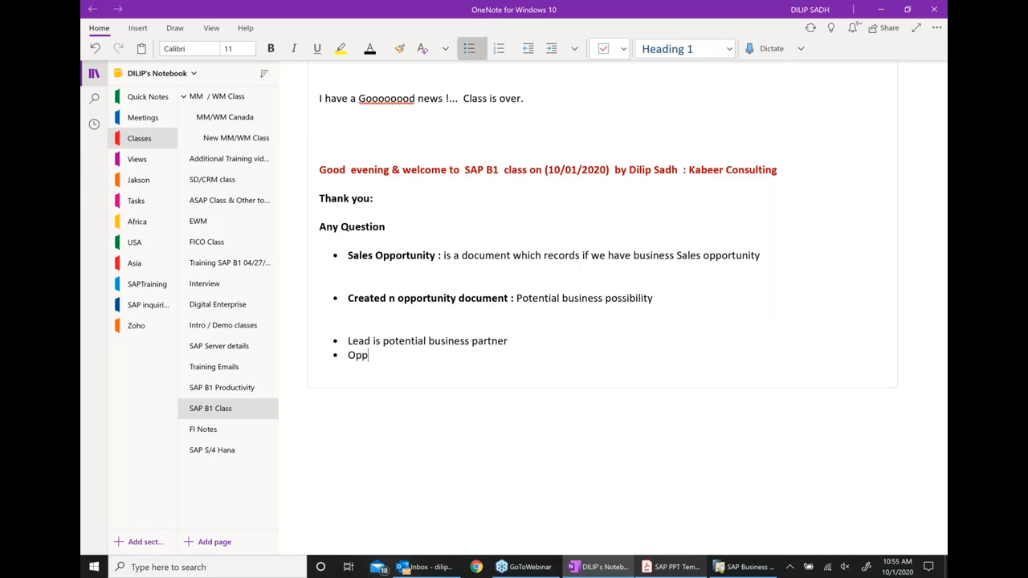
{"action": "type", "text": "ortunity is the potential busin"}
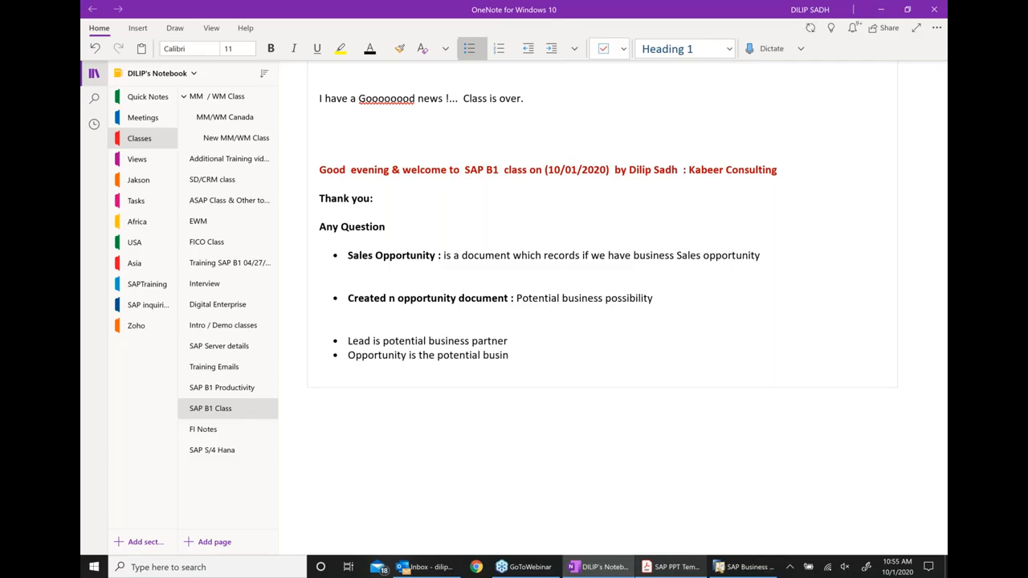
{"action": "type", "text": "ess with this POTENTIAL par"}
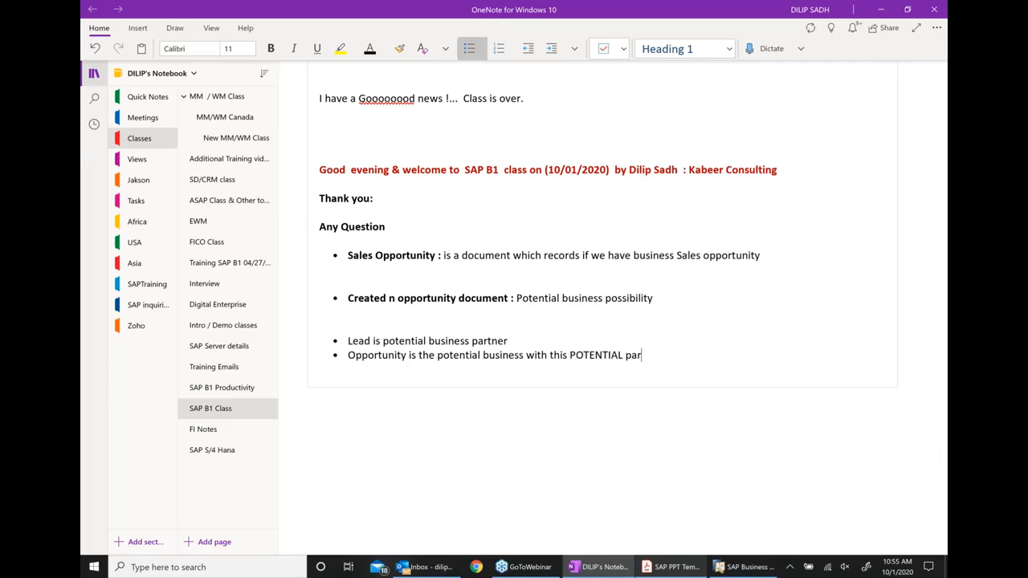
{"action": "type", "text": "tner or could be with"}
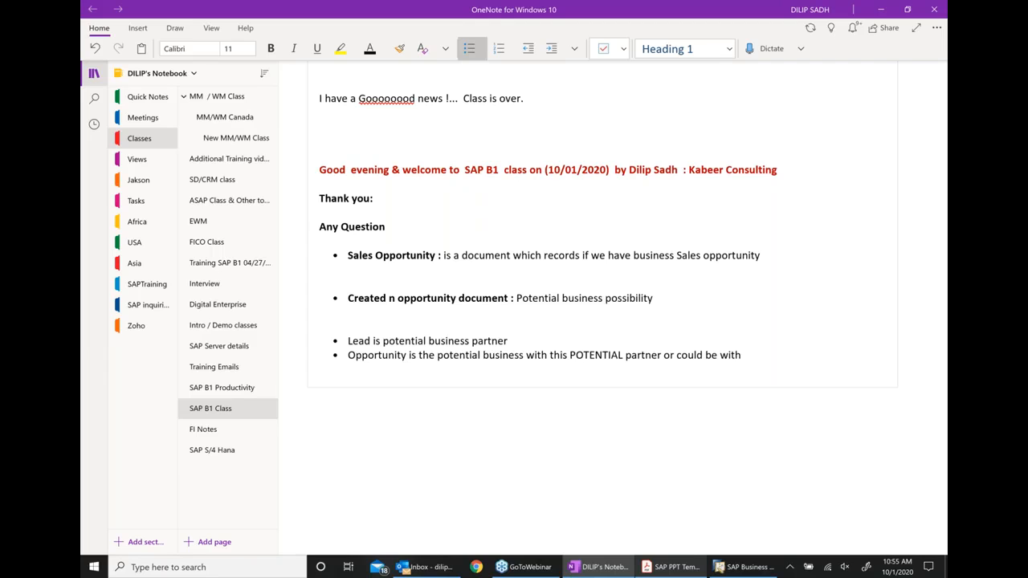
{"action": "type", "text": " EXISTING customer also."}
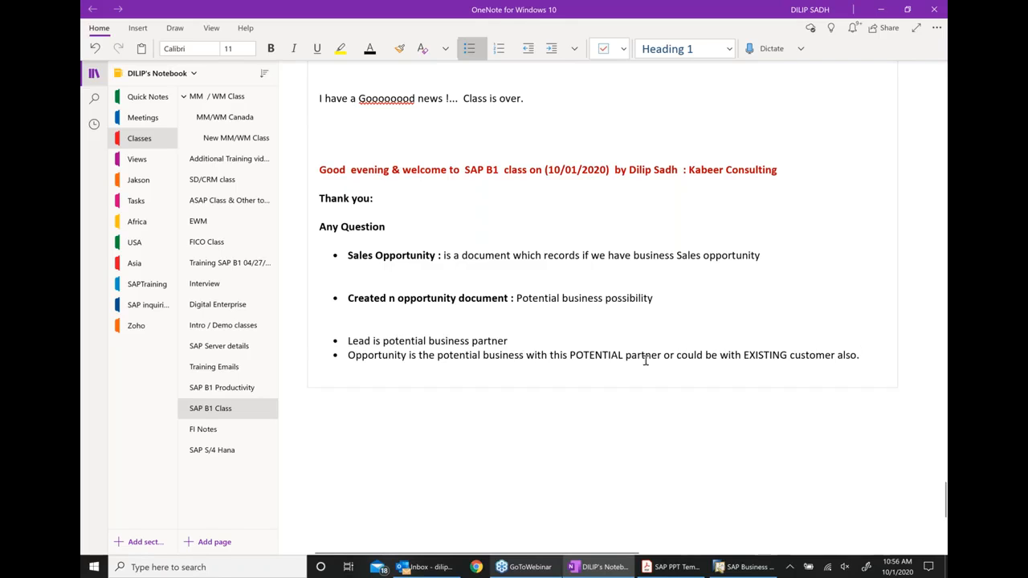
Format the word EXISTING in the last bullet in red and bold.
{"action": "left_click_drag", "start_coordinate": [743, 355], "coordinate": [809, 359]}
{"action": "left_click_drag", "start_coordinate": [795, 358], "coordinate": [789, 355]}
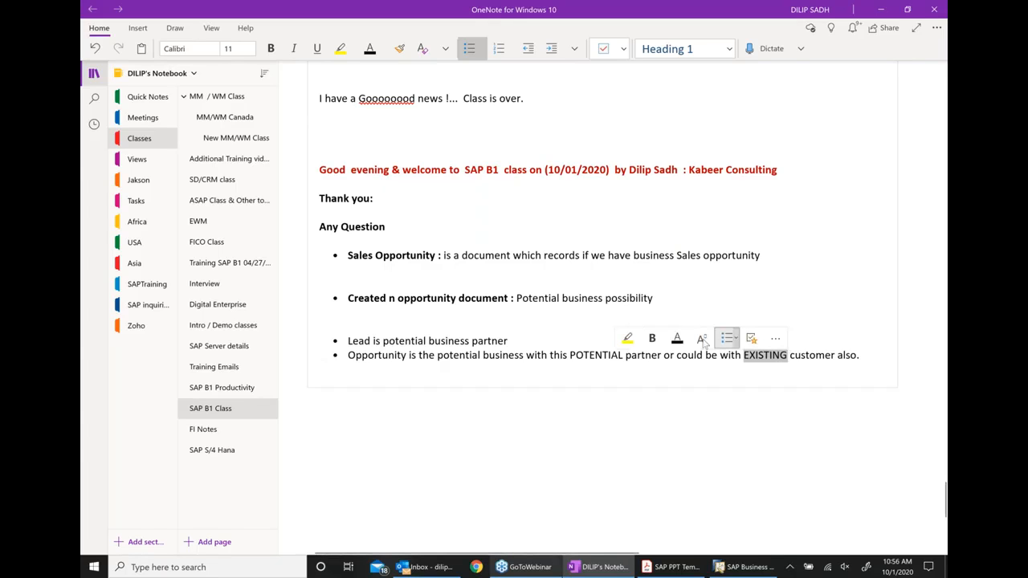
{"action": "left_click", "coordinate": [383, 52]}
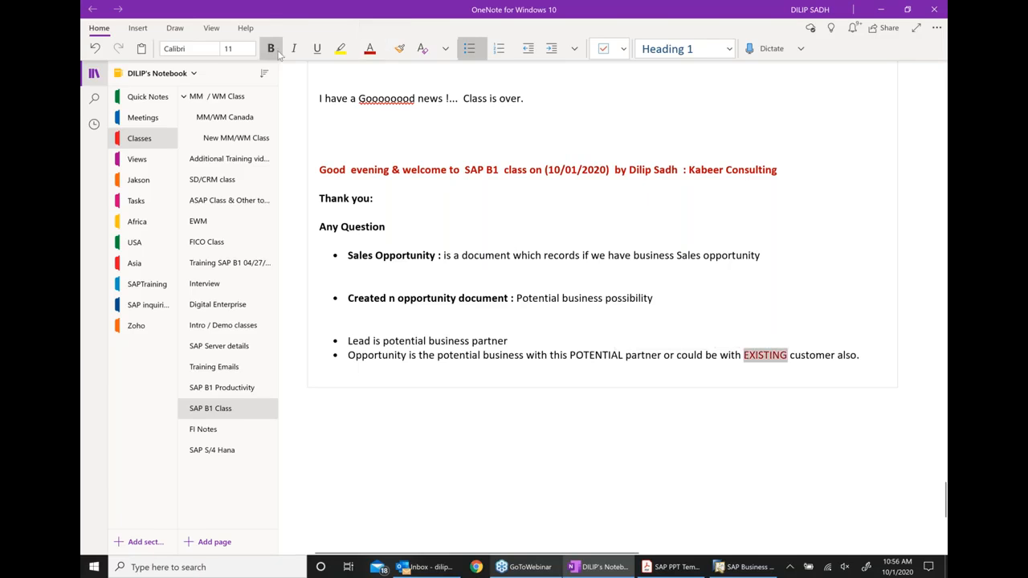
{"action": "left_click", "coordinate": [271, 49]}
{"action": "left_click", "coordinate": [568, 426]}
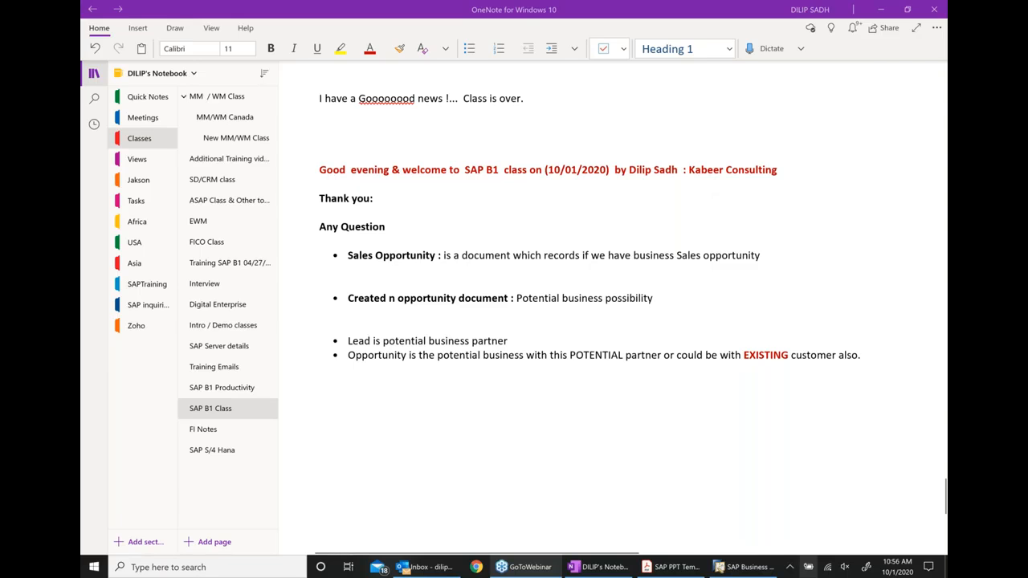
Check the Sales Opportunity slide in Acrobat Reader, and view the sales quotation form and Sales of Printers opportunity in SAP Business One.
{"action": "left_click", "coordinate": [673, 567]}
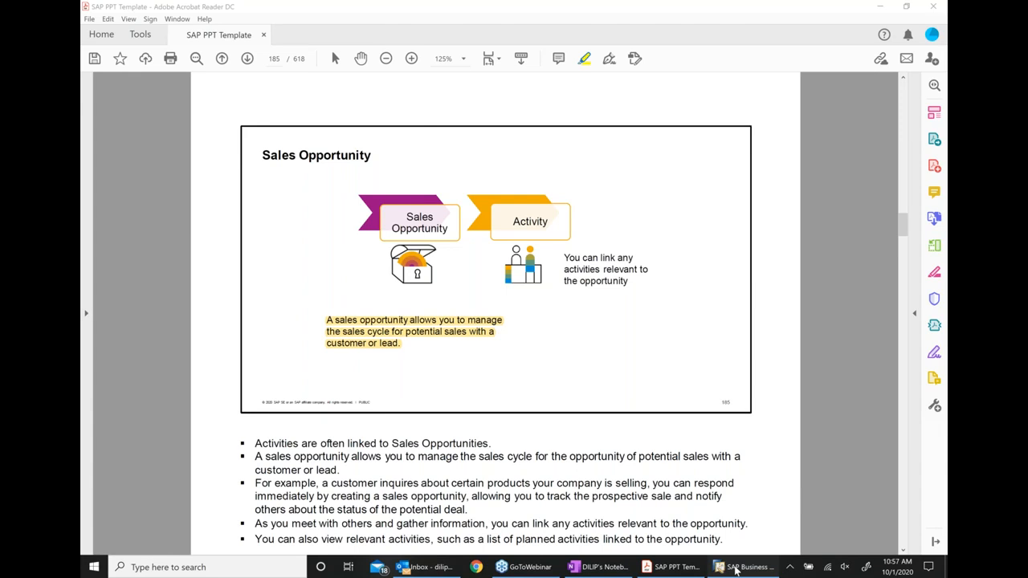
{"action": "left_click", "coordinate": [735, 566]}
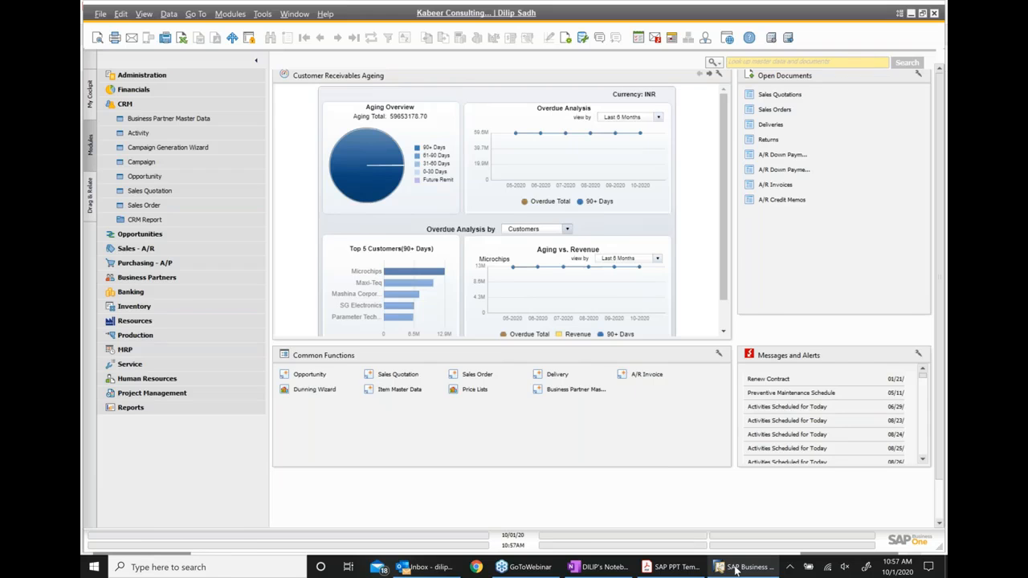
{"action": "left_click", "coordinate": [777, 95]}
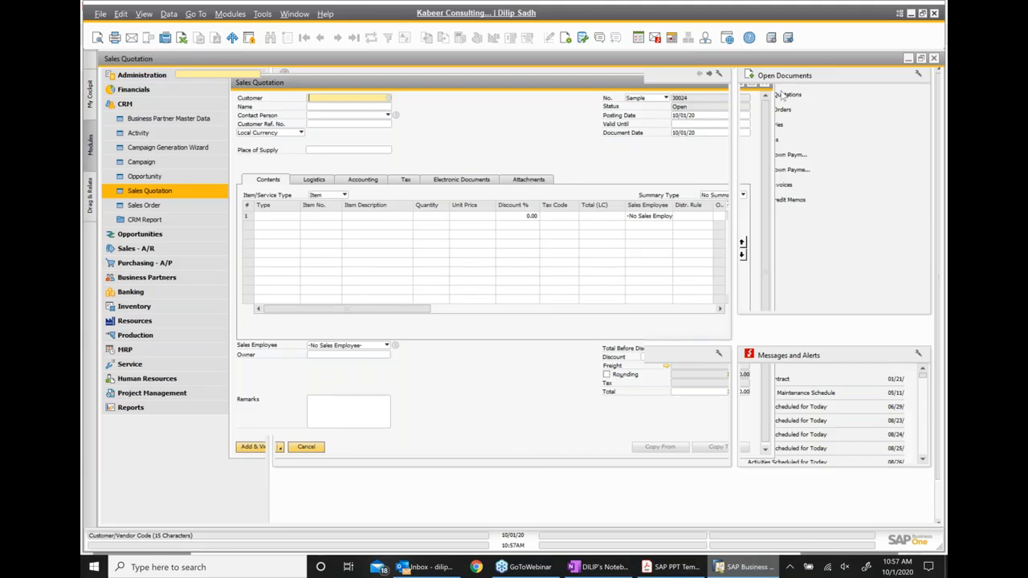
{"action": "left_click", "coordinate": [174, 177]}
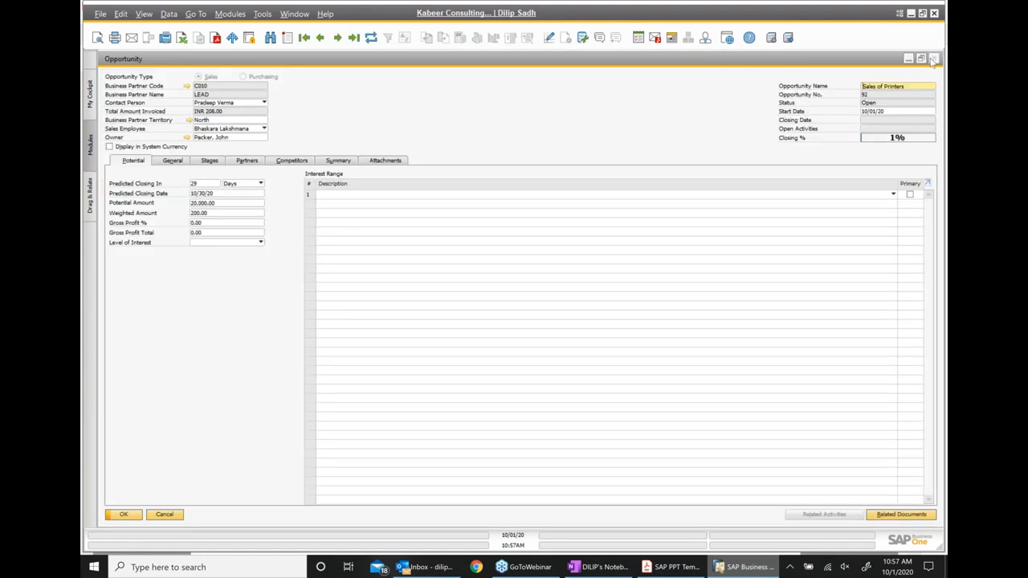
{"action": "left_click", "coordinate": [932, 60]}
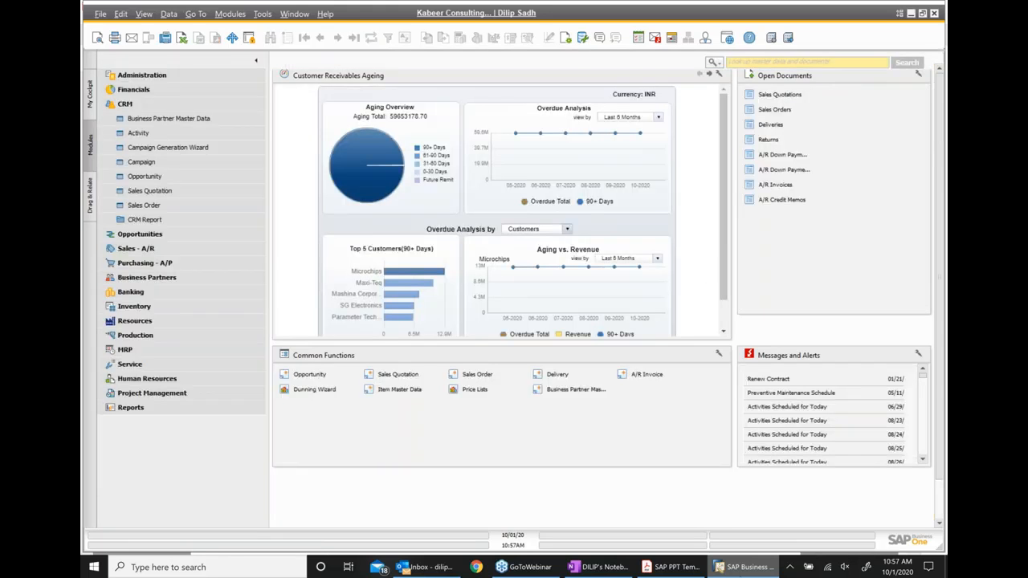
Switch to Acrobat Reader and examine the Opportunity Stages slide on page 186, comparing it with the opportunity form in SAP Business One.
{"action": "key", "text": "alt+Tab"}
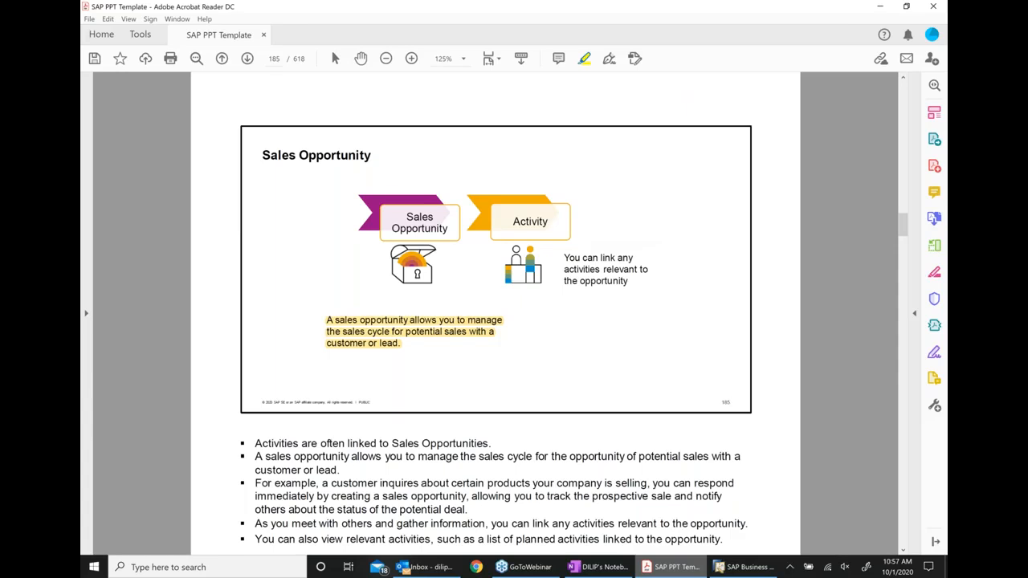
{"action": "key", "text": "Right"}
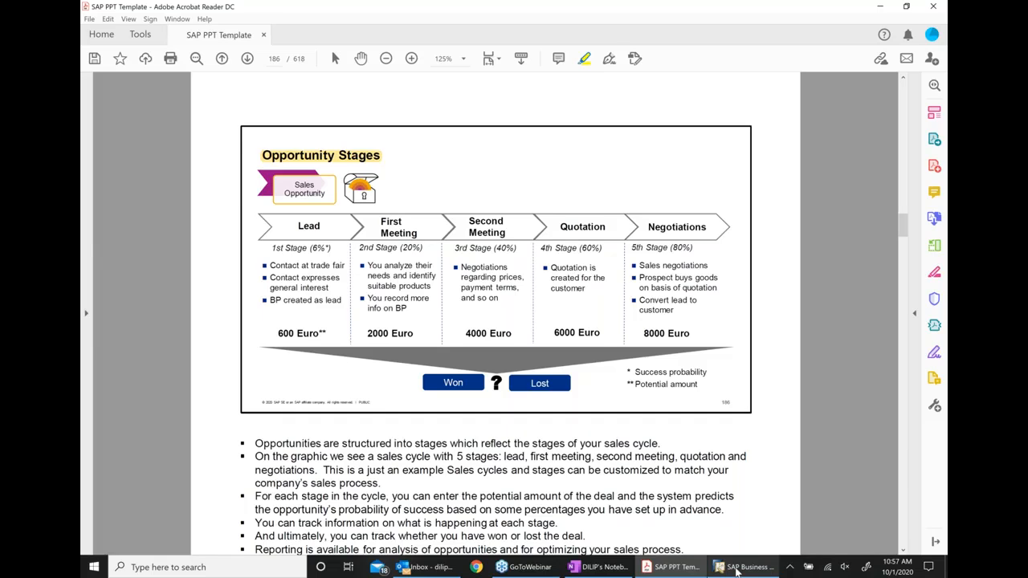
{"action": "left_click", "coordinate": [736, 568]}
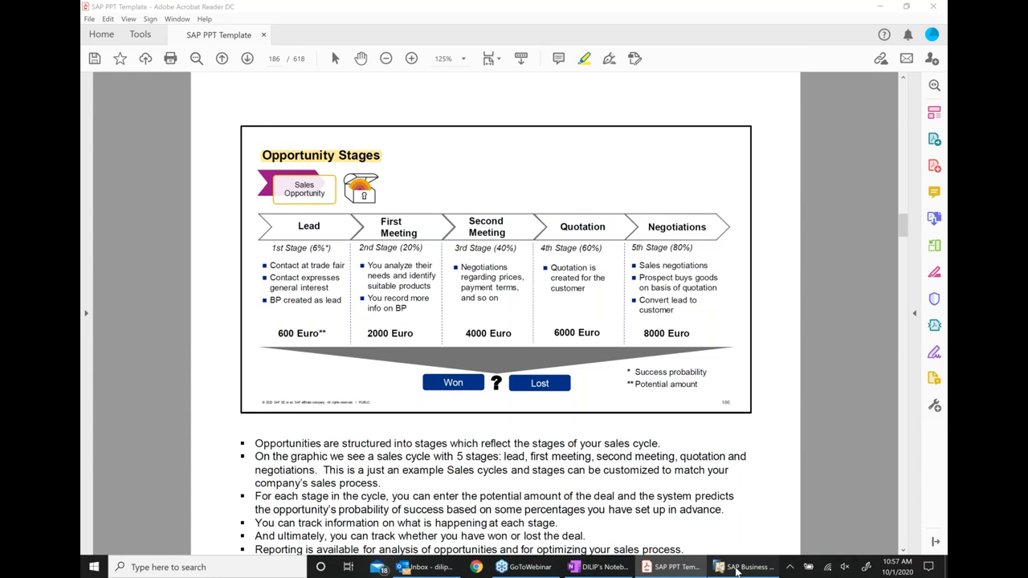
{"action": "left_click", "coordinate": [736, 566]}
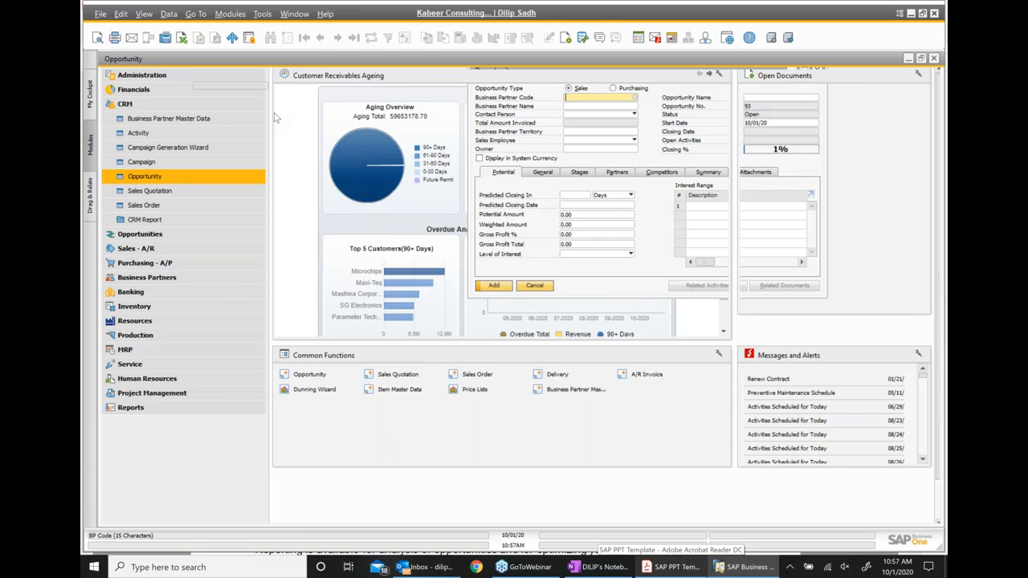
{"action": "left_click", "coordinate": [670, 566]}
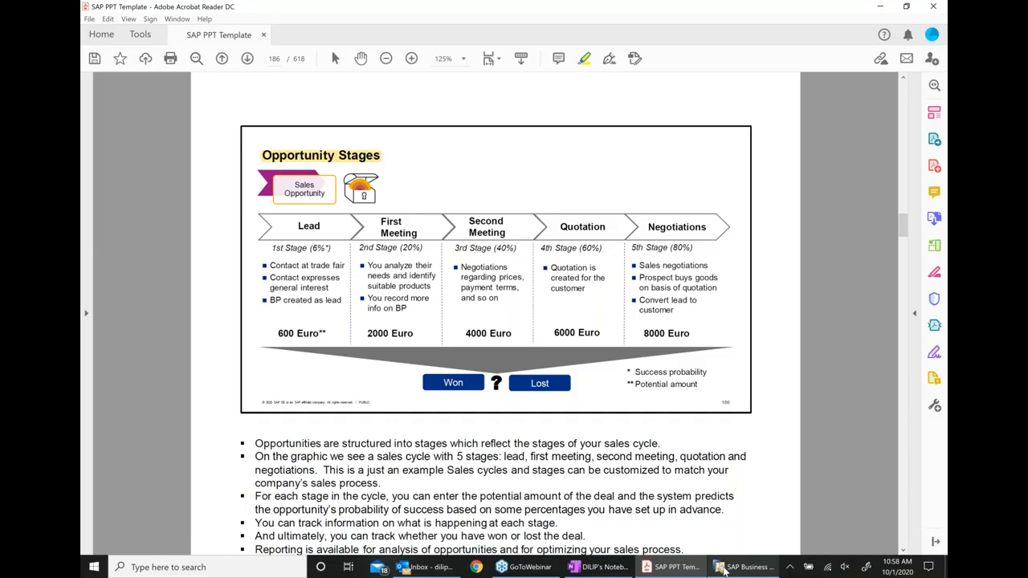
Check the row options for the opportunity's stages in SAP Business One, and view the Sales Opportunity Process slide in Acrobat Reader.
{"action": "left_click", "coordinate": [724, 567]}
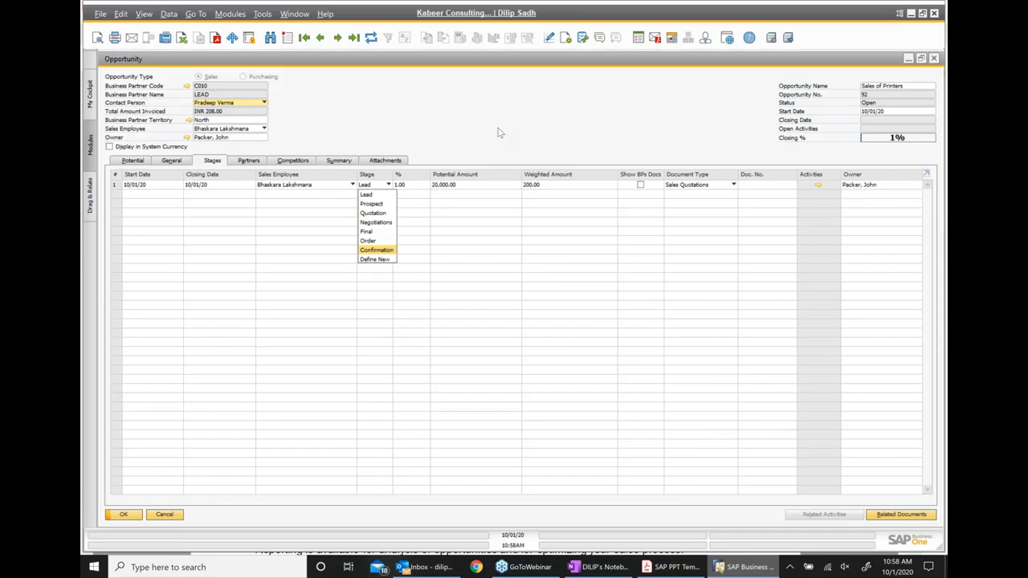
{"action": "right_click", "coordinate": [324, 139]}
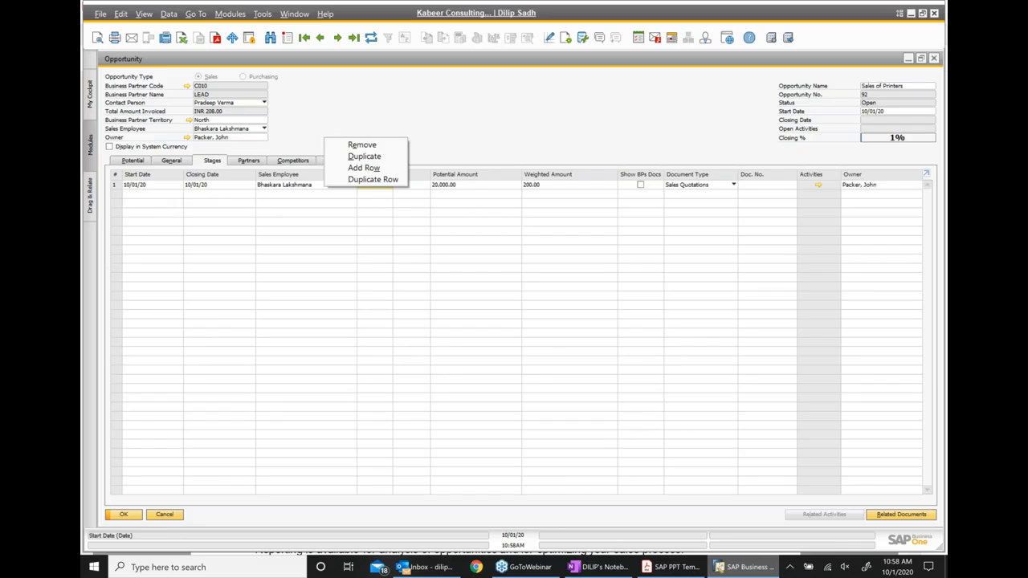
{"action": "right_click", "coordinate": [165, 201]}
{"action": "left_click", "coordinate": [132, 211]}
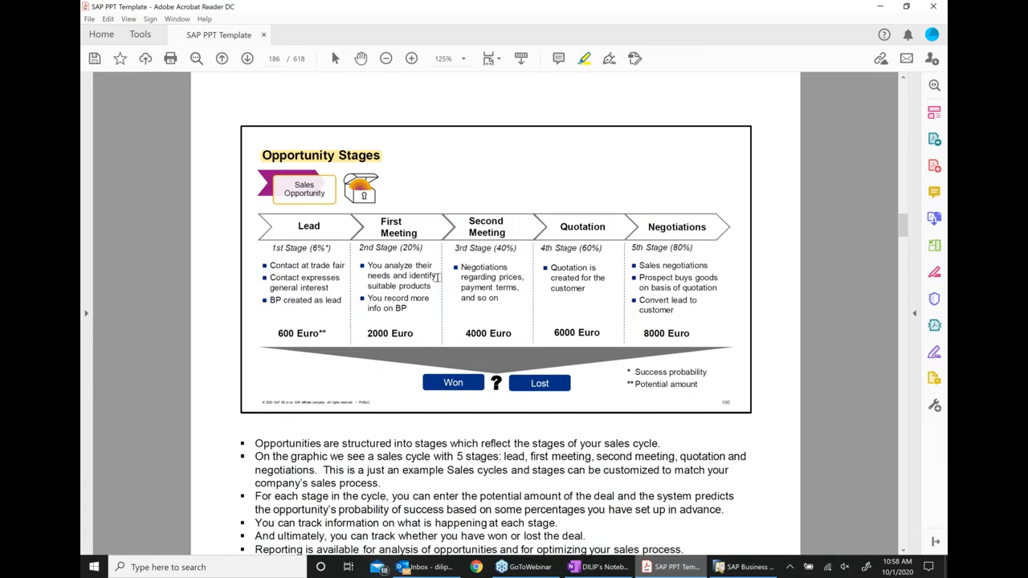
{"action": "scroll", "coordinate": [437, 277], "scroll_direction": "down", "scroll_amount": 1}
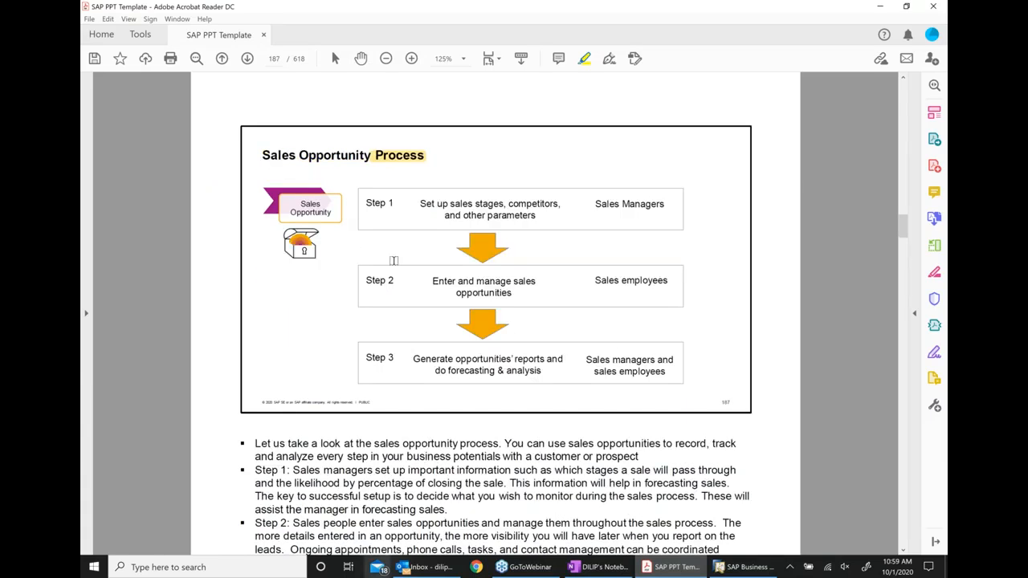
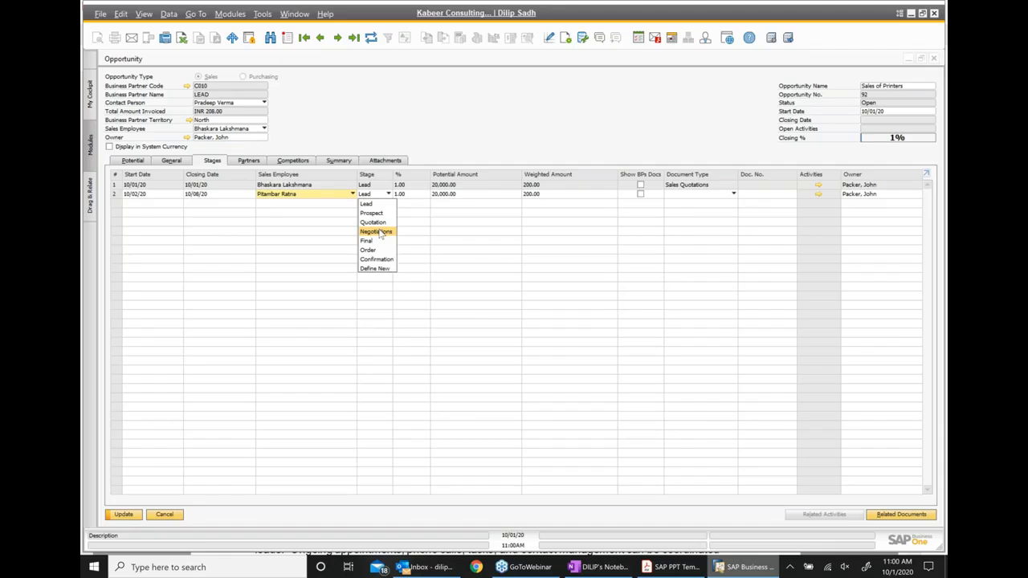
Advance the opportunity's second stage row through Negotiations and Final to Order.
{"action": "left_click", "coordinate": [377, 231]}
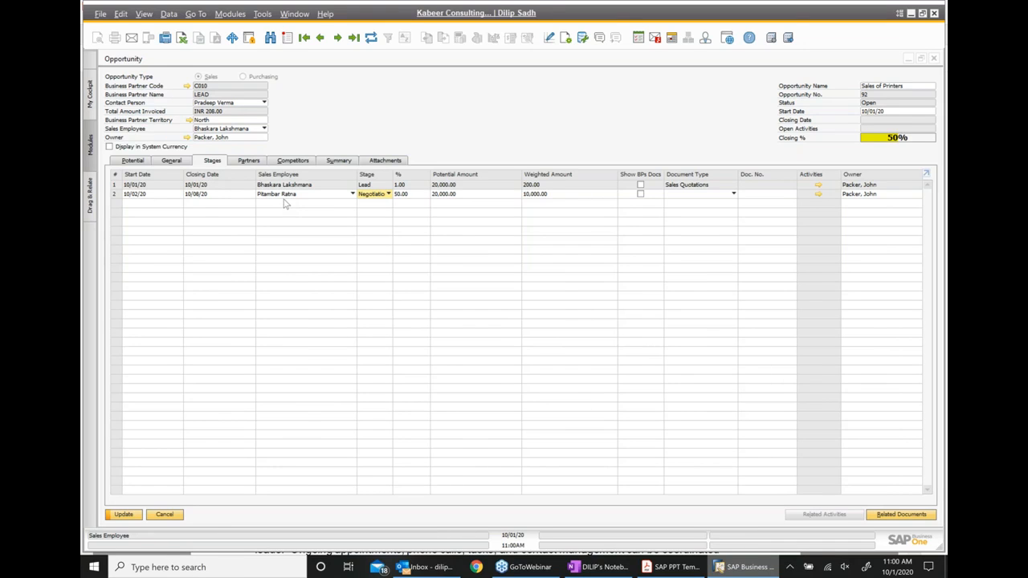
{"action": "left_click", "coordinate": [387, 198]}
{"action": "left_click", "coordinate": [386, 198]}
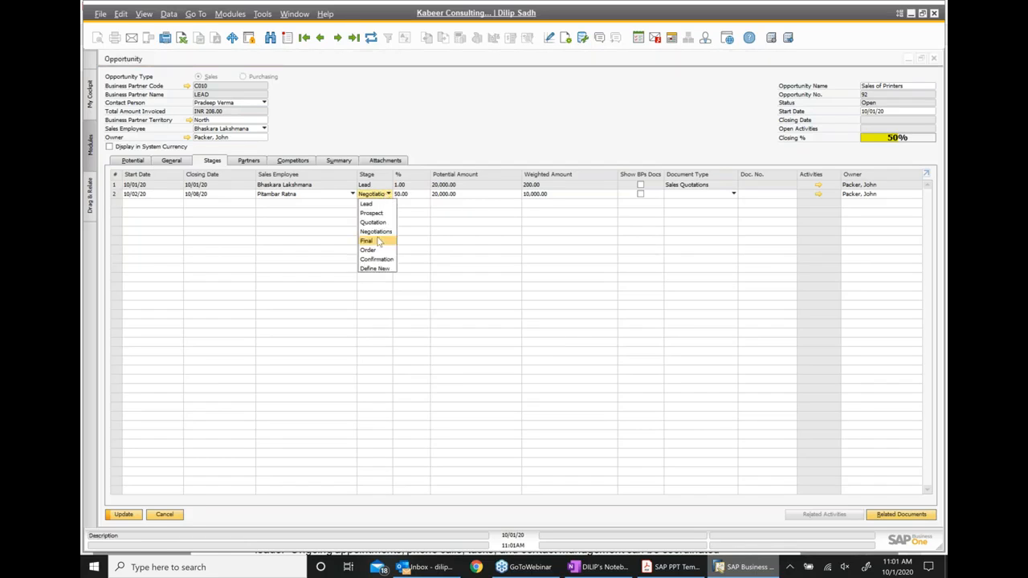
{"action": "left_click", "coordinate": [379, 243]}
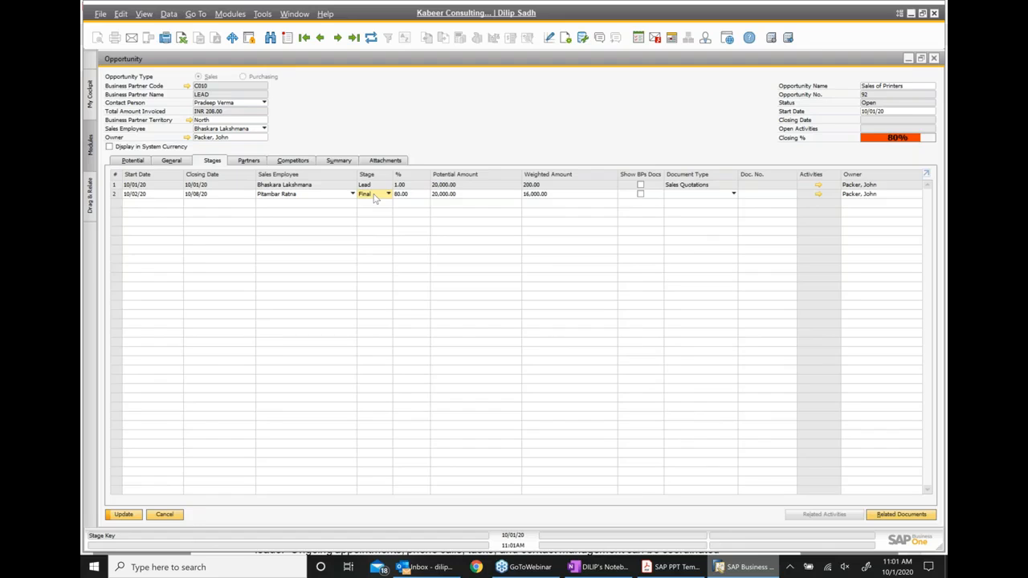
{"action": "left_click", "coordinate": [376, 196]}
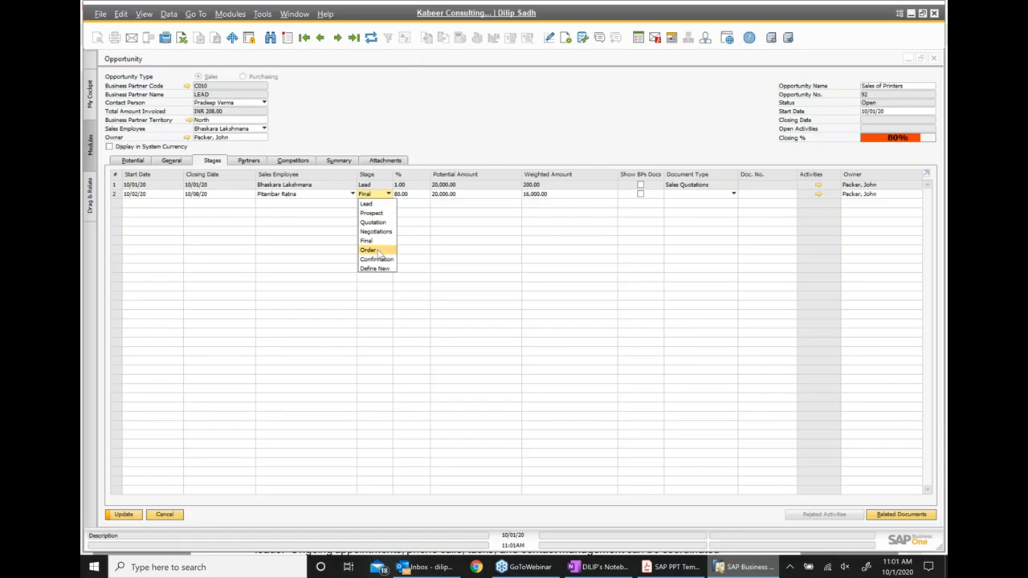
{"action": "left_click", "coordinate": [377, 251]}
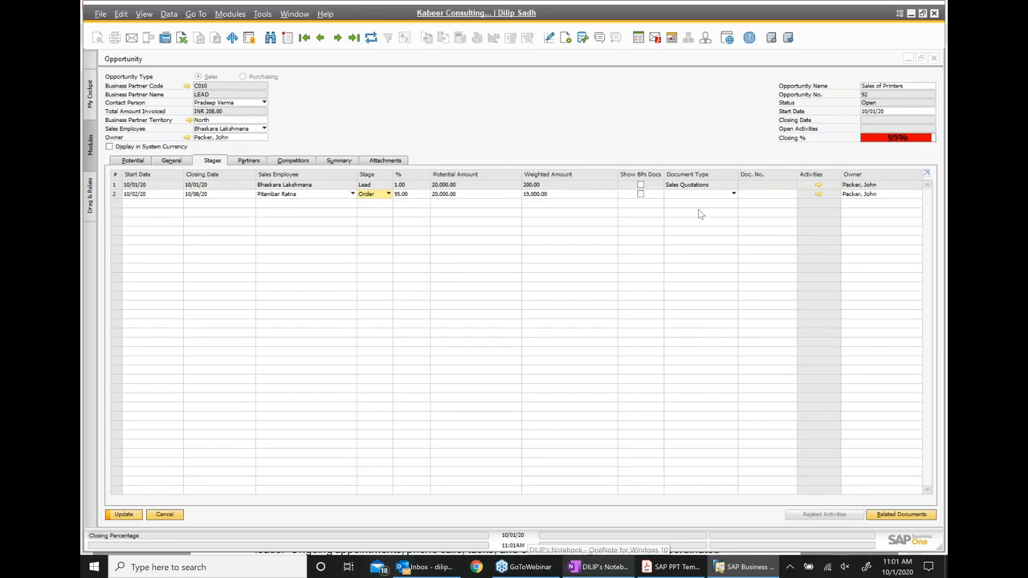
Set the second row's stage back to Quotation and advance it again through Negotiations and Final to Order.
{"action": "left_click", "coordinate": [386, 196]}
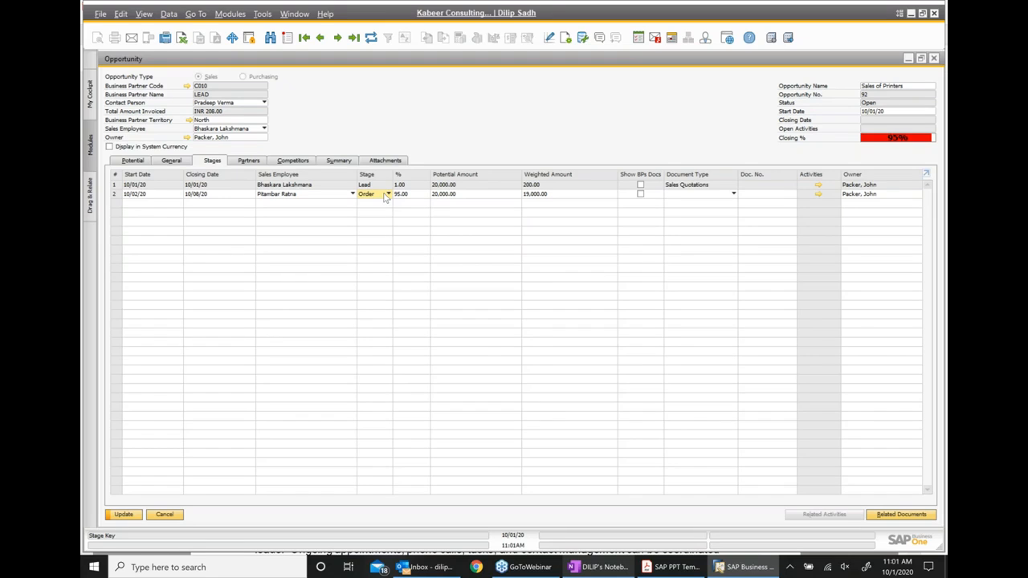
{"action": "left_click", "coordinate": [386, 195]}
{"action": "left_click", "coordinate": [374, 228]}
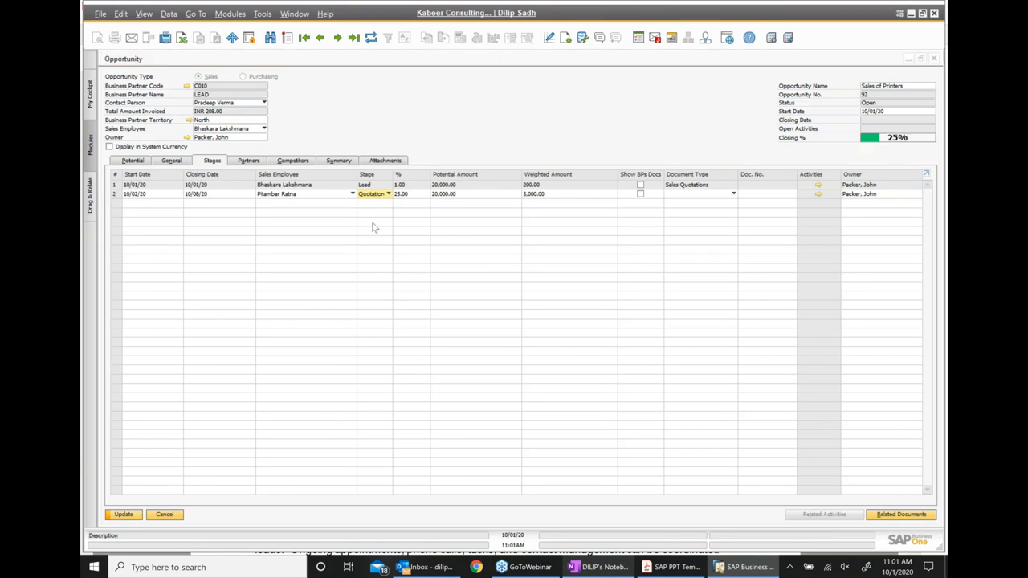
{"action": "left_click", "coordinate": [389, 194]}
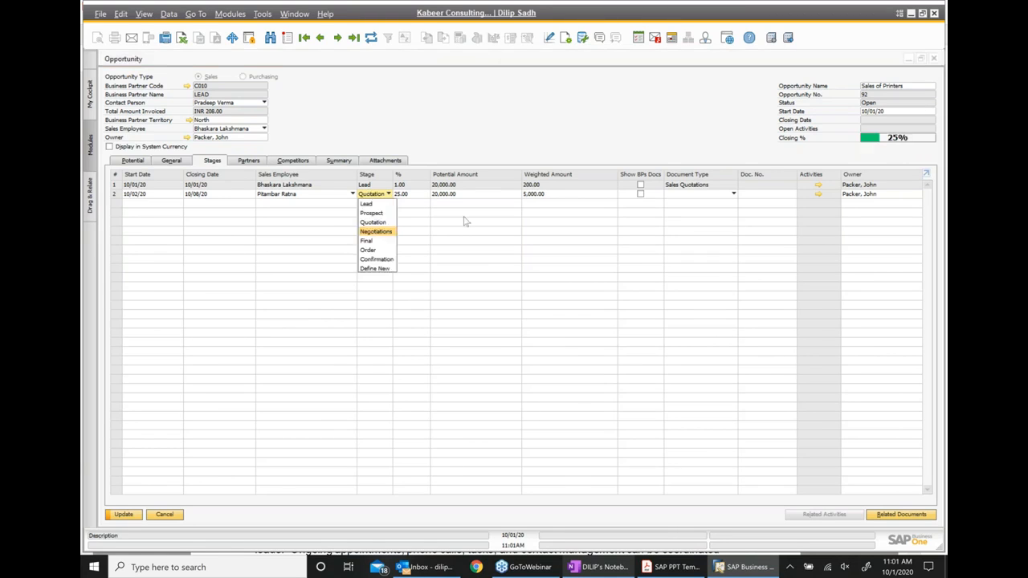
{"action": "left_click", "coordinate": [376, 231]}
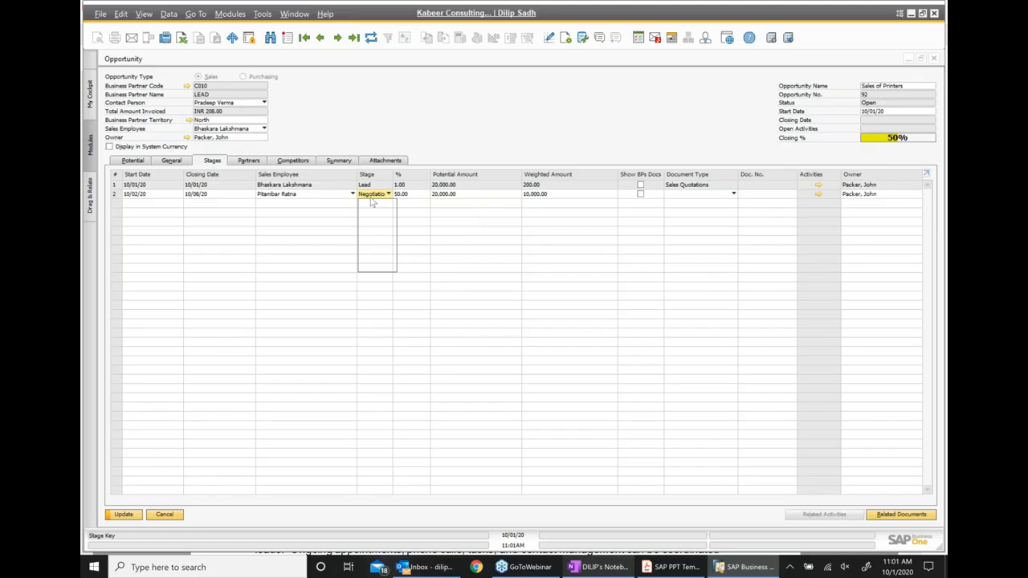
{"action": "left_click", "coordinate": [372, 202]}
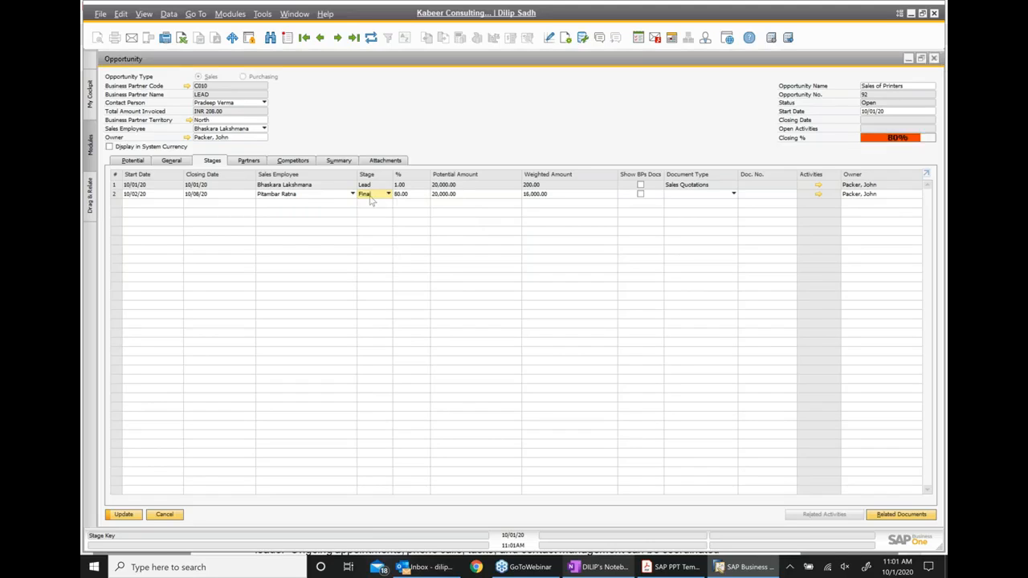
{"action": "left_click", "coordinate": [389, 193]}
{"action": "left_click", "coordinate": [372, 203]}
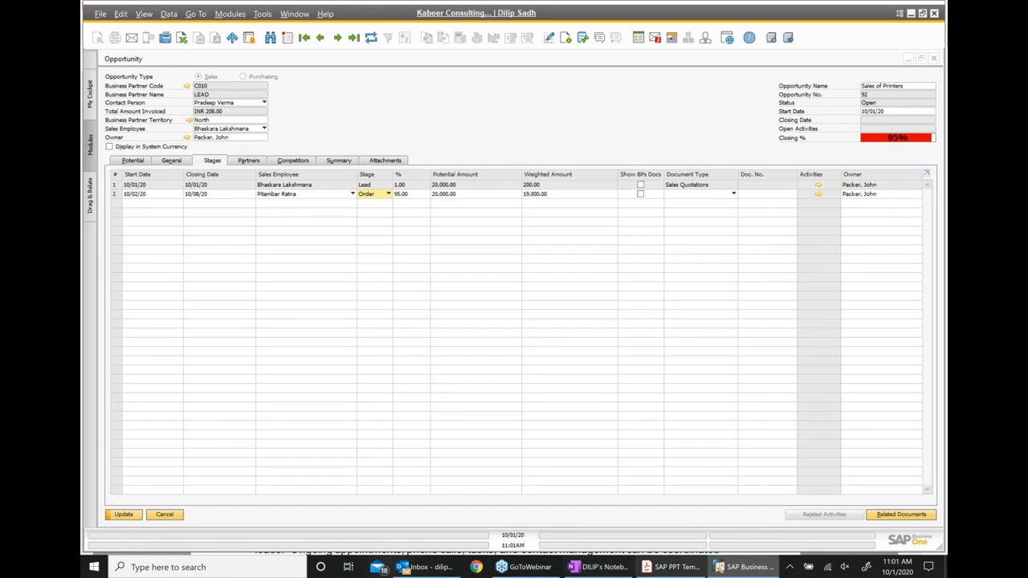
Check the Sales Quotations slide in Acrobat Reader, and in SAP Business One add a sales quotation for LEAD with quantity 1 of item A00001.
{"action": "left_click", "coordinate": [674, 567]}
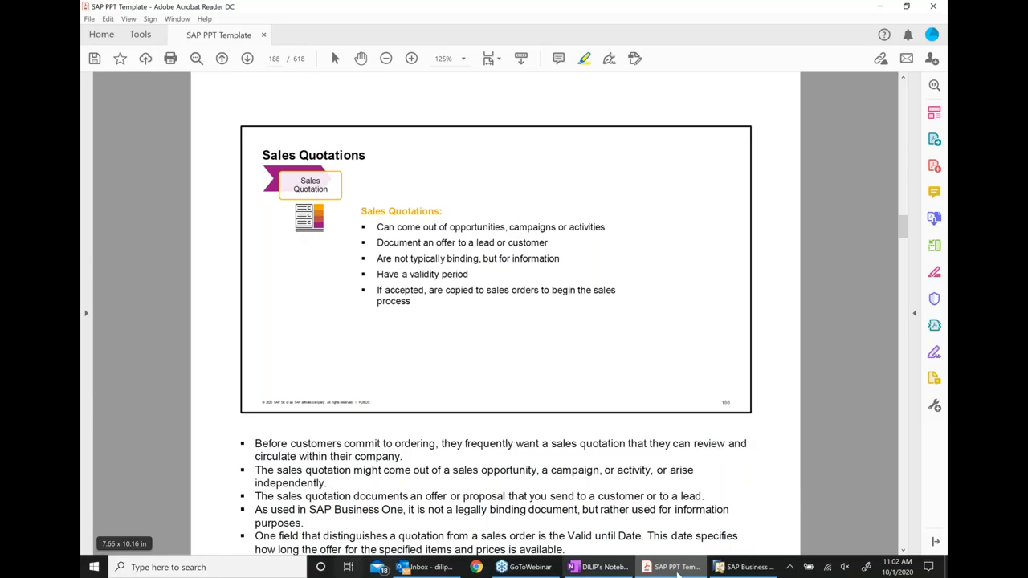
{"action": "left_click", "coordinate": [745, 568]}
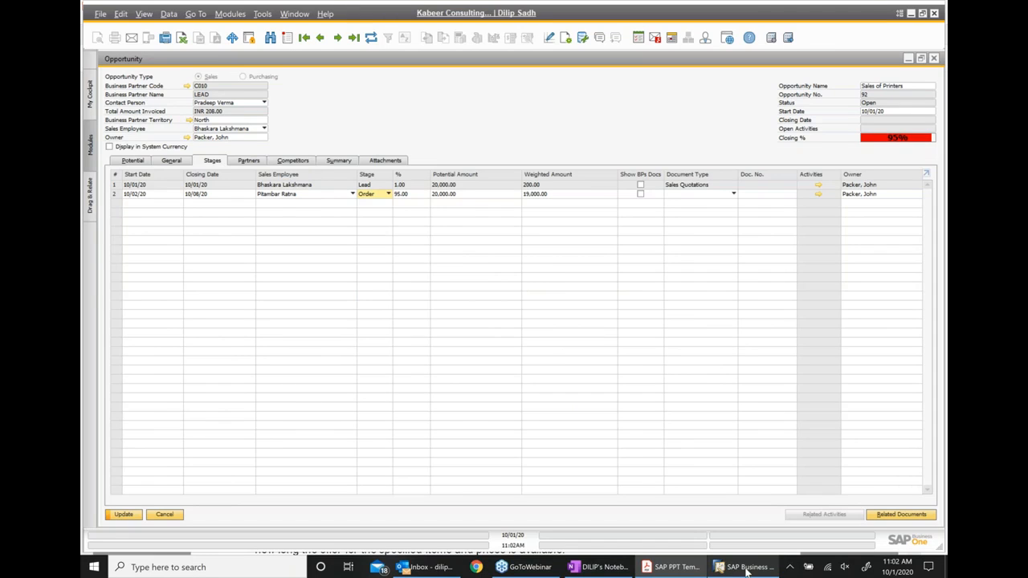
{"action": "left_click", "coordinate": [908, 60]}
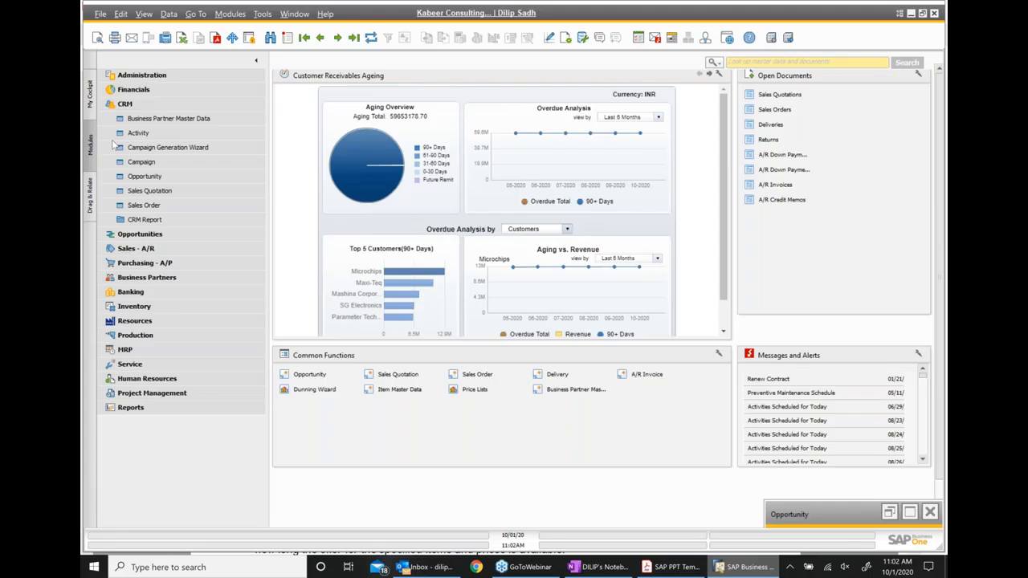
{"action": "left_click", "coordinate": [149, 191]}
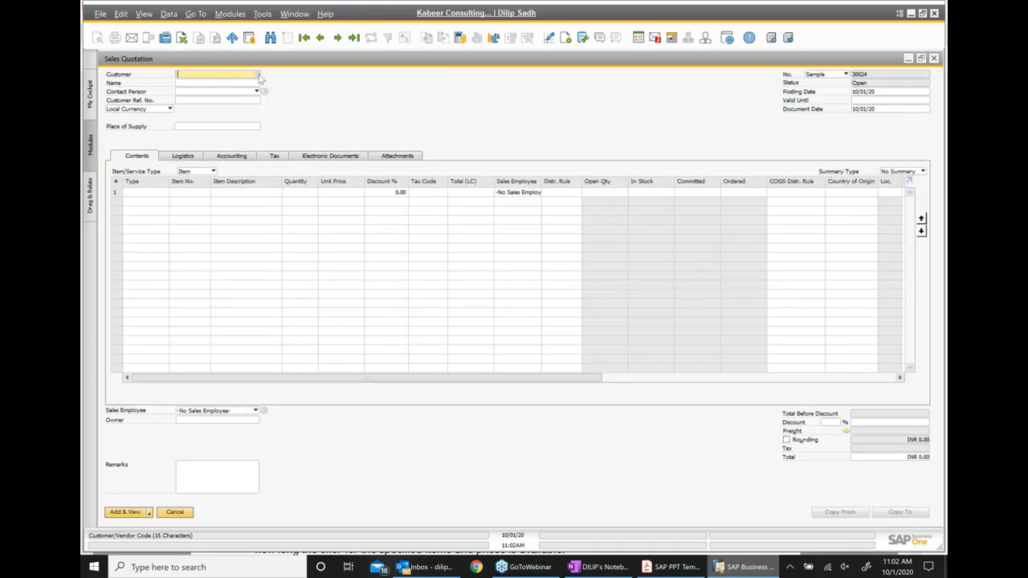
{"action": "left_click", "coordinate": [258, 75]}
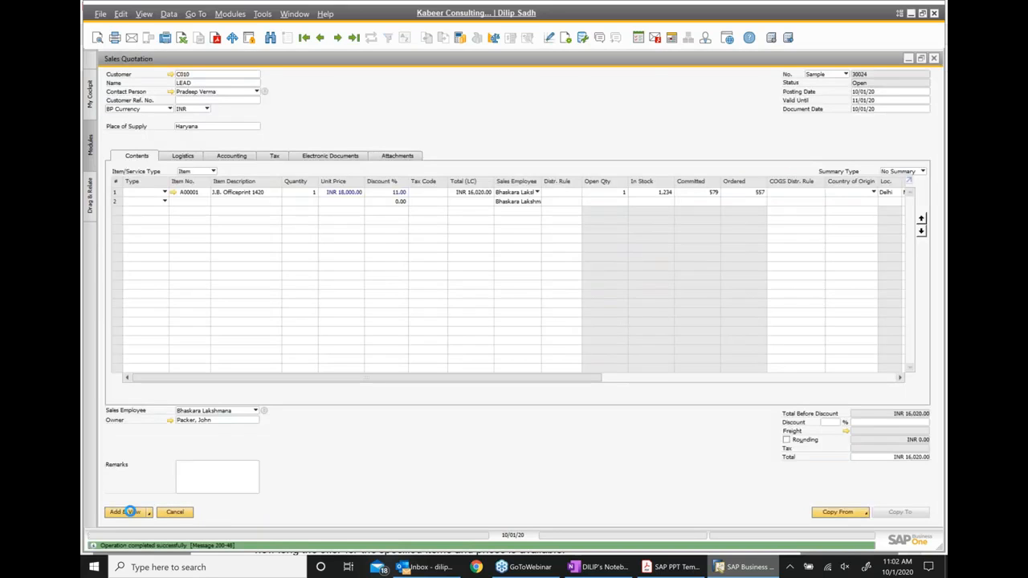
{"action": "left_click", "coordinate": [128, 511]}
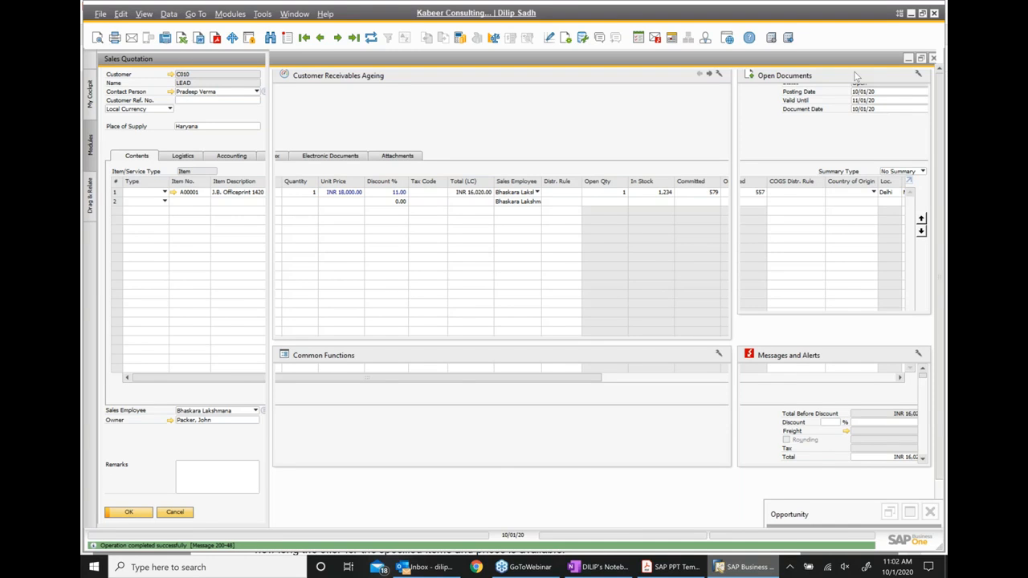
{"action": "left_click", "coordinate": [933, 59]}
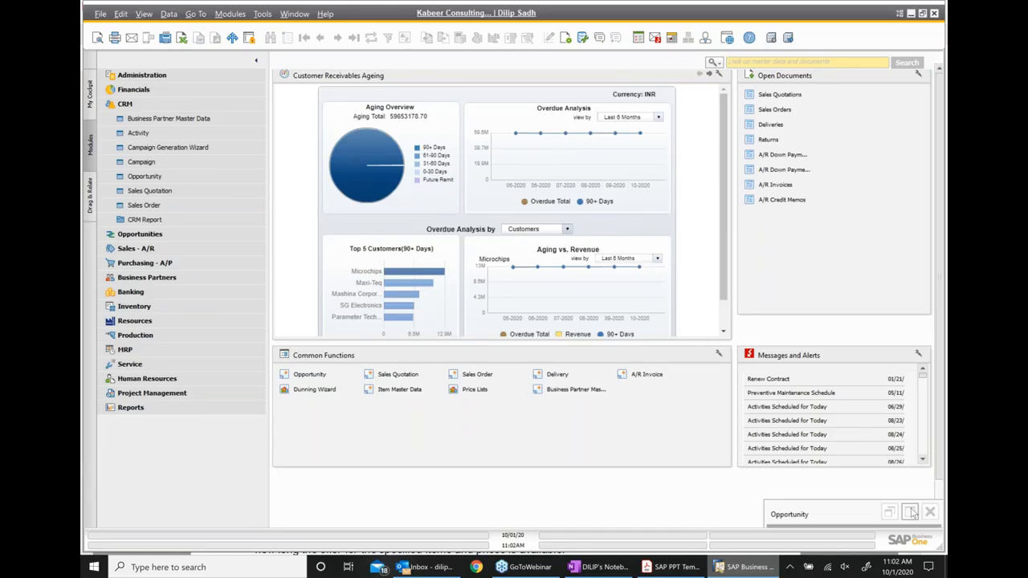
Restore the opportunity form and link its second stage row to LEAD's sales quotation dated 10/01/20.
{"action": "left_click", "coordinate": [909, 513]}
{"action": "key", "text": "Tab"}
{"action": "scroll", "coordinate": [403, 184], "scroll_direction": "down", "scroll_amount": 5}
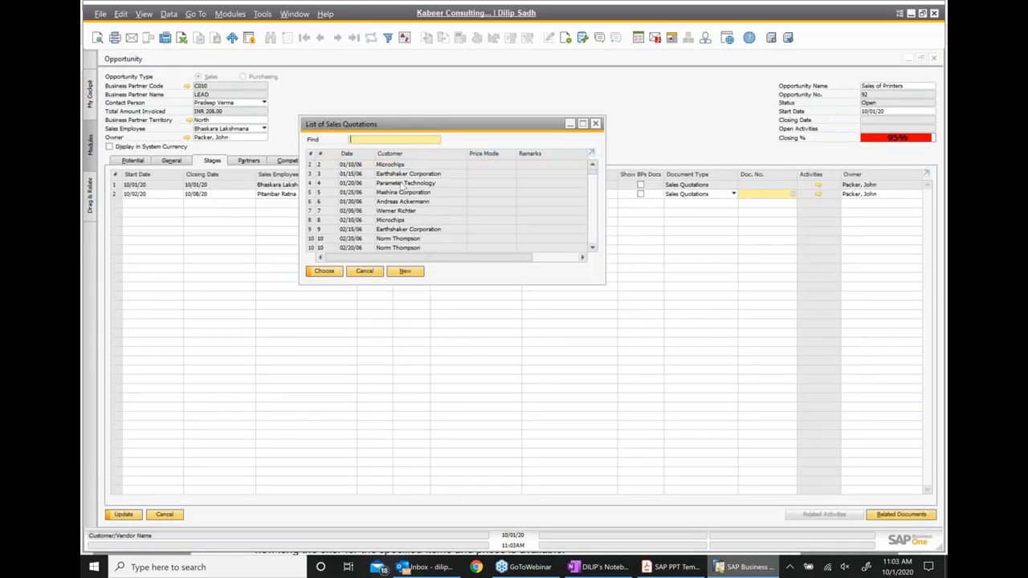
{"action": "scroll", "coordinate": [403, 185], "scroll_direction": "up", "scroll_amount": 5}
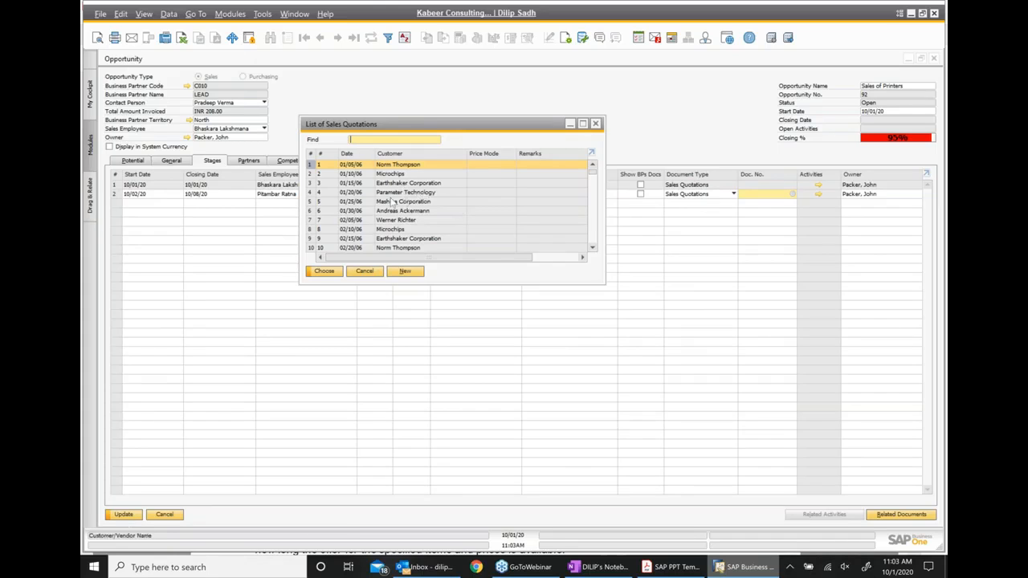
{"action": "scroll", "coordinate": [393, 203], "scroll_direction": "down", "scroll_amount": 6}
{"action": "scroll", "coordinate": [397, 204], "scroll_direction": "down", "scroll_amount": 2}
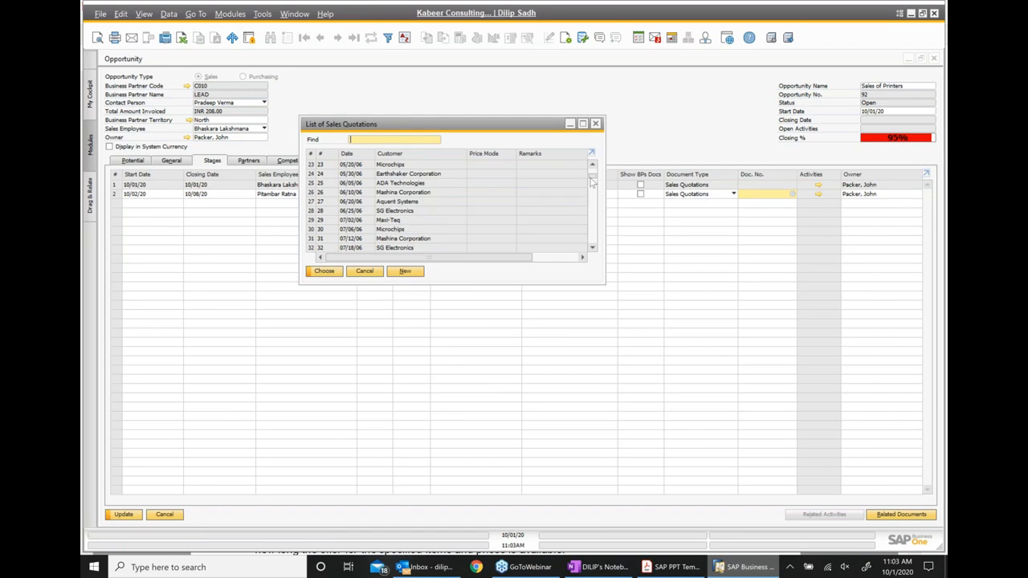
{"action": "left_click_drag", "start_coordinate": [592, 181], "coordinate": [473, 282]}
{"action": "left_click", "coordinate": [350, 250]}
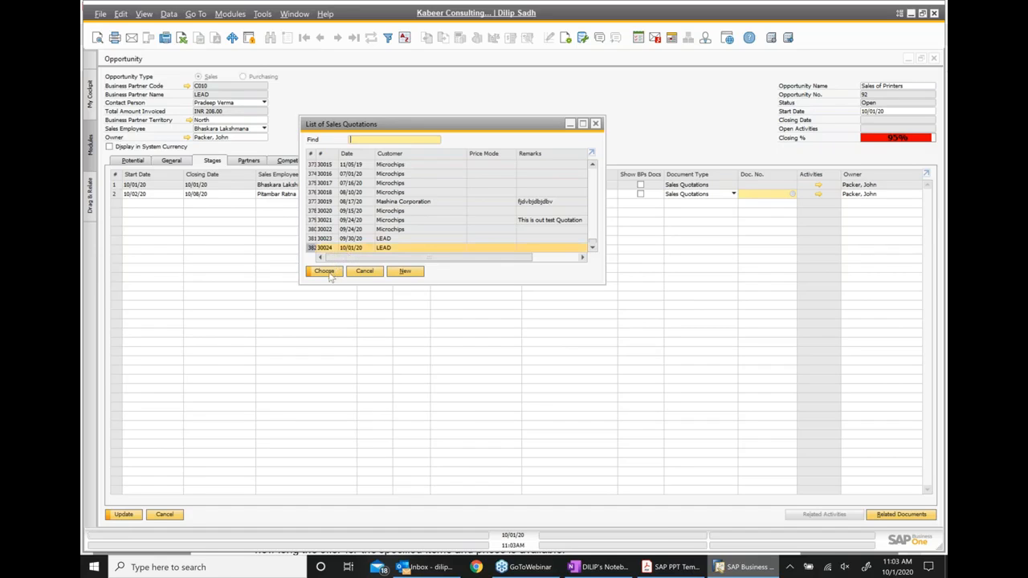
{"action": "left_click", "coordinate": [324, 272]}
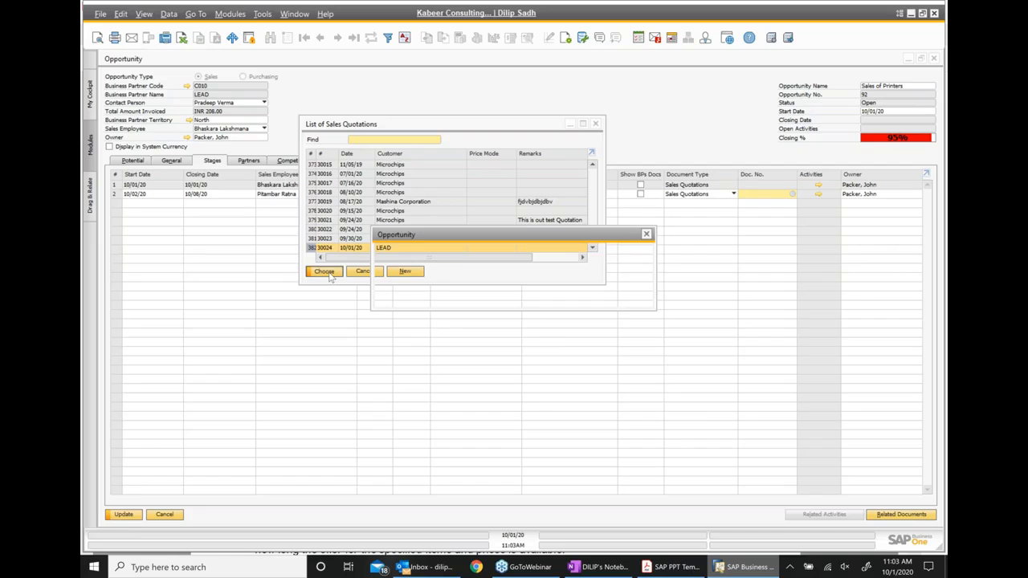
{"action": "left_click", "coordinate": [396, 296]}
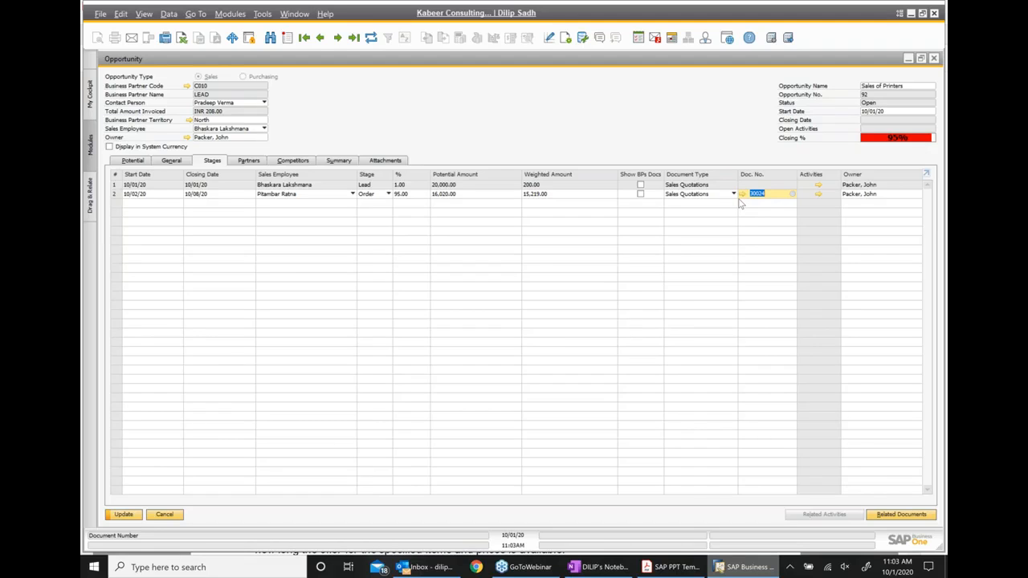
In the OneNote class notes, add the bullets "Sales quotation" and "Linked our Sales Quotation to Opporunity" below the Opportunity bullet.
{"action": "left_click", "coordinate": [684, 570]}
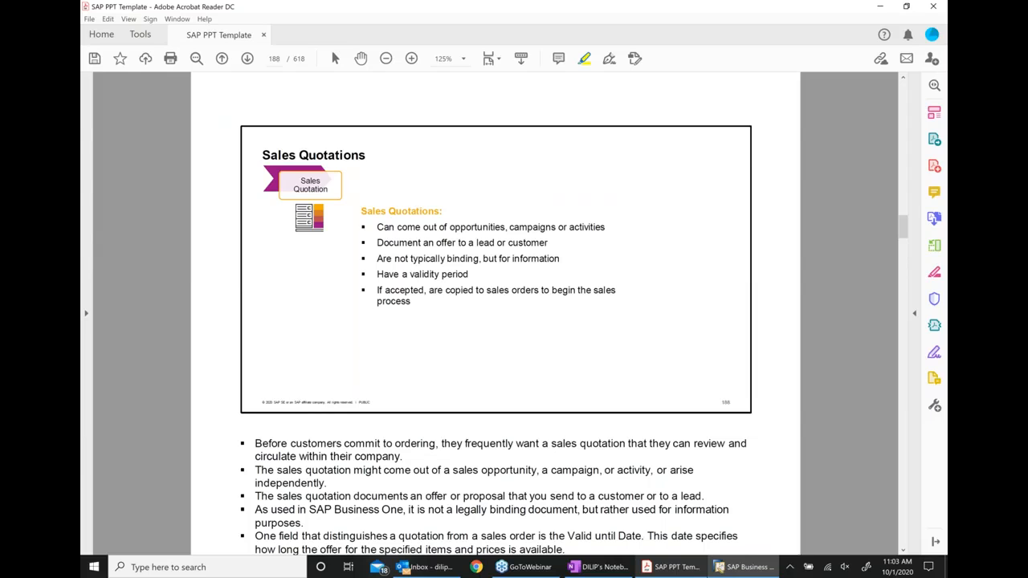
{"action": "left_click", "coordinate": [598, 567]}
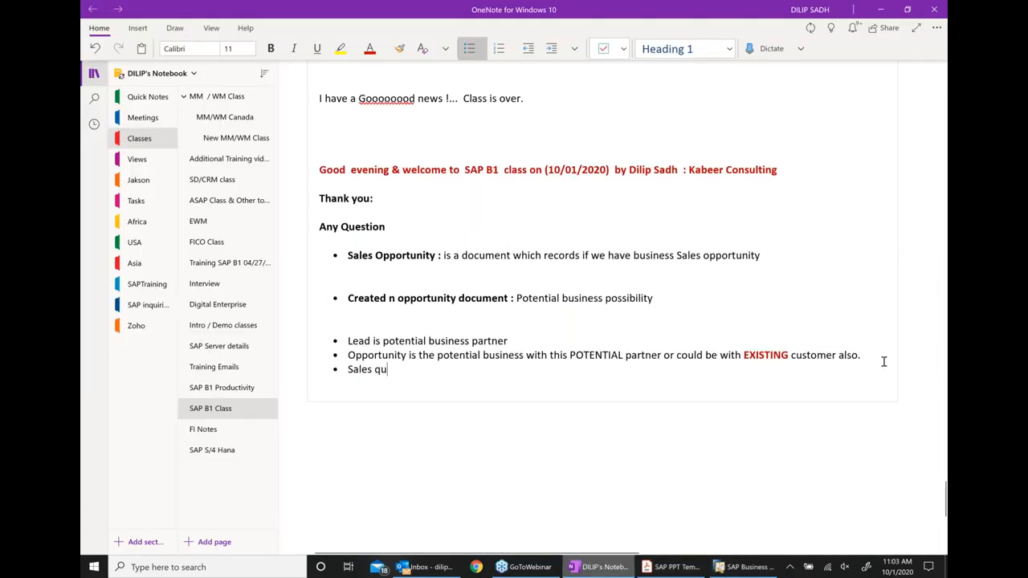
{"action": "type", "text": "o"}
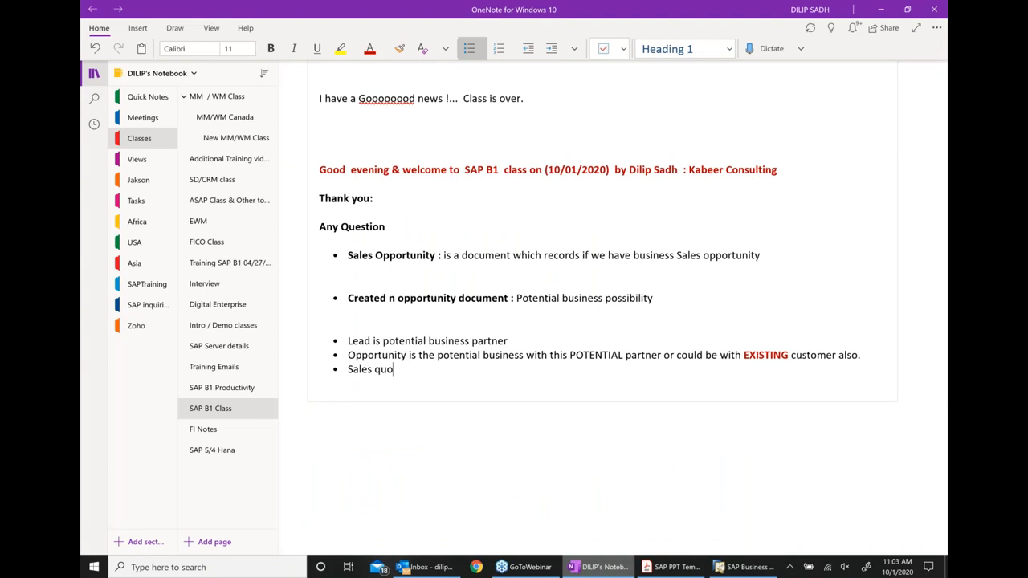
{"action": "type", "text": "tation"}
{"action": "key", "text": "Return"}
{"action": "type", "text": "Linked"}
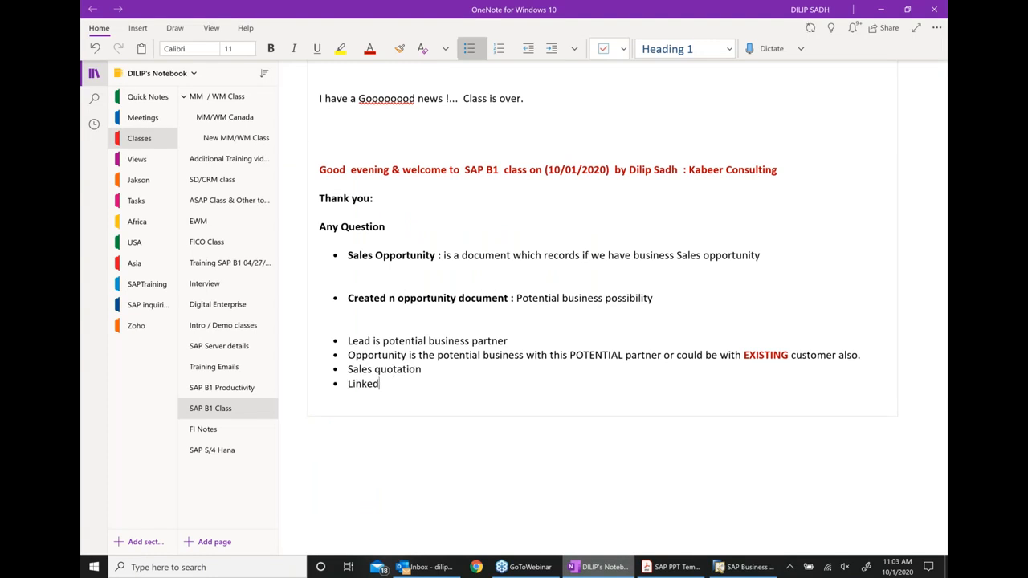
{"action": "type", "text": " our Sales Quotation to Op"}
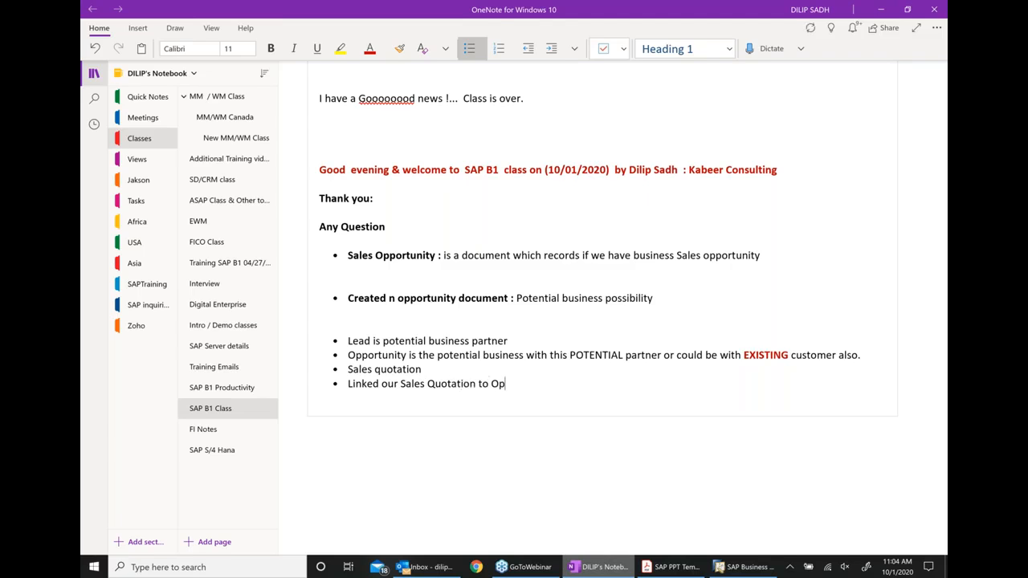
{"action": "type", "text": "porunity"}
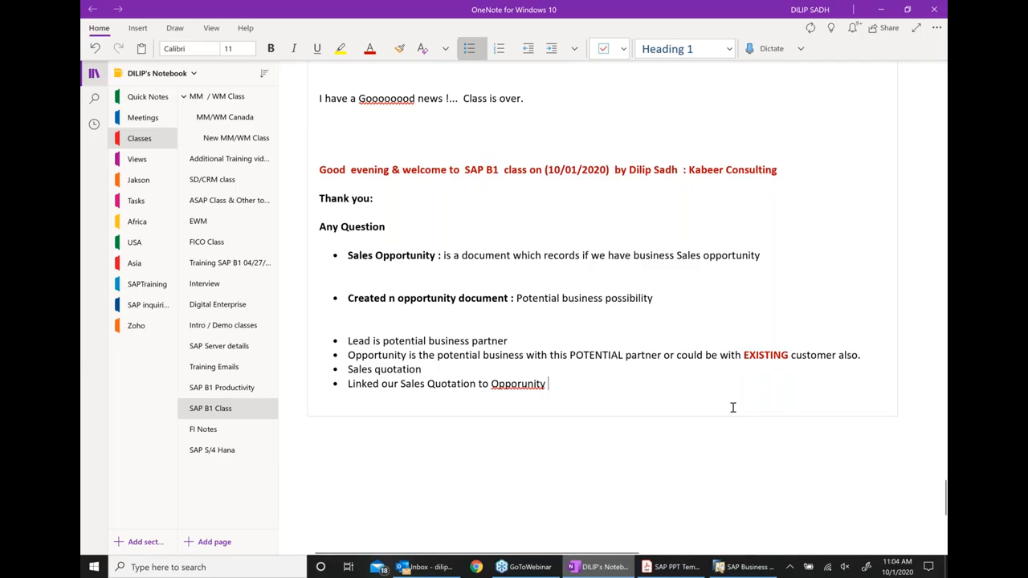
Correct the misspelled word in the last bullet of the class notes to "Opportunity".
{"action": "right_click", "coordinate": [518, 383]}
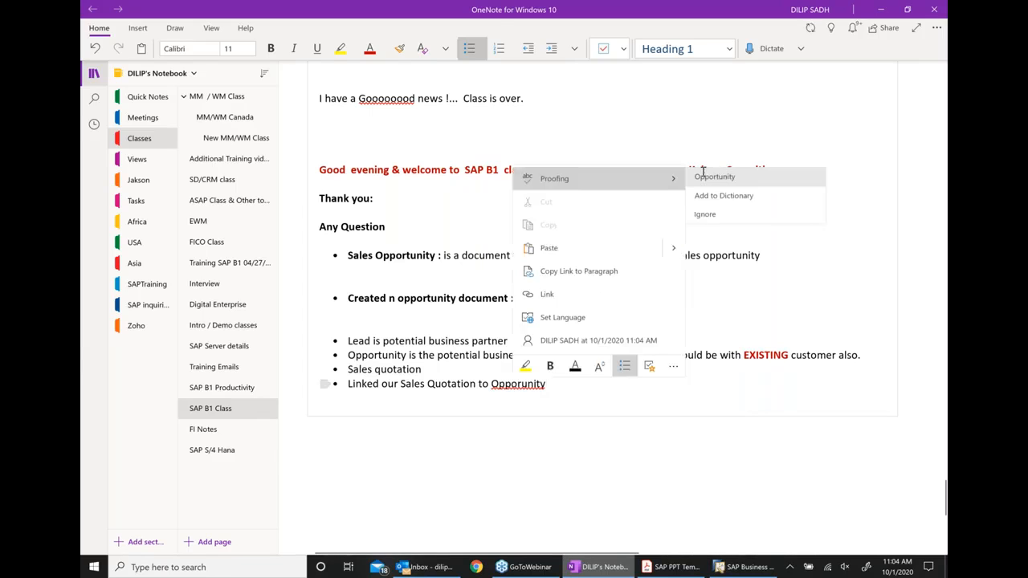
{"action": "left_click", "coordinate": [702, 176]}
{"action": "scroll", "coordinate": [665, 407], "scroll_direction": "down", "scroll_amount": 1}
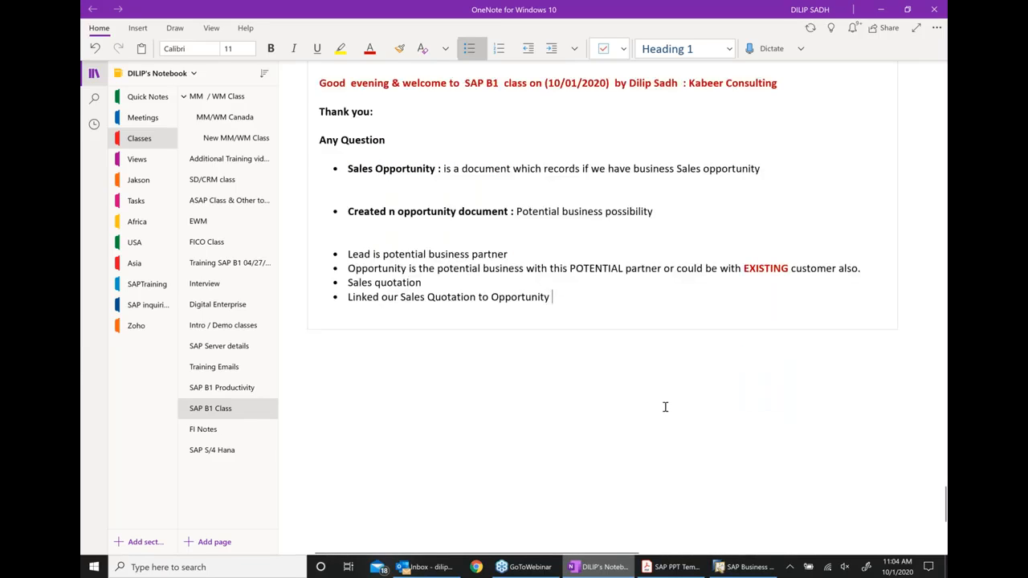
Switch to SAP Business One, update the opportunity, and review its related documents in a widened Linked Document window.
{"action": "key", "text": "alt+Tab"}
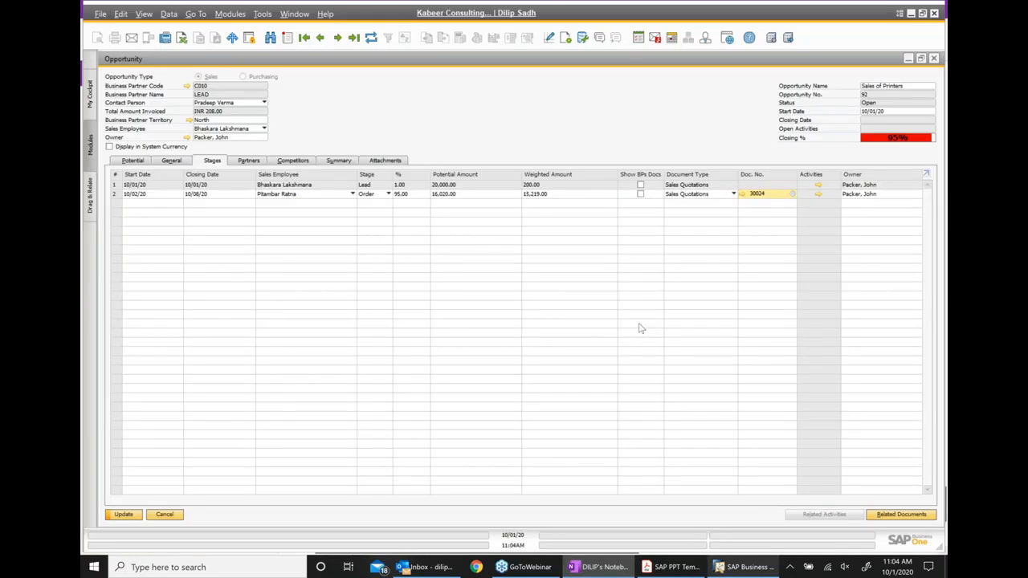
{"action": "key", "text": "Return"}
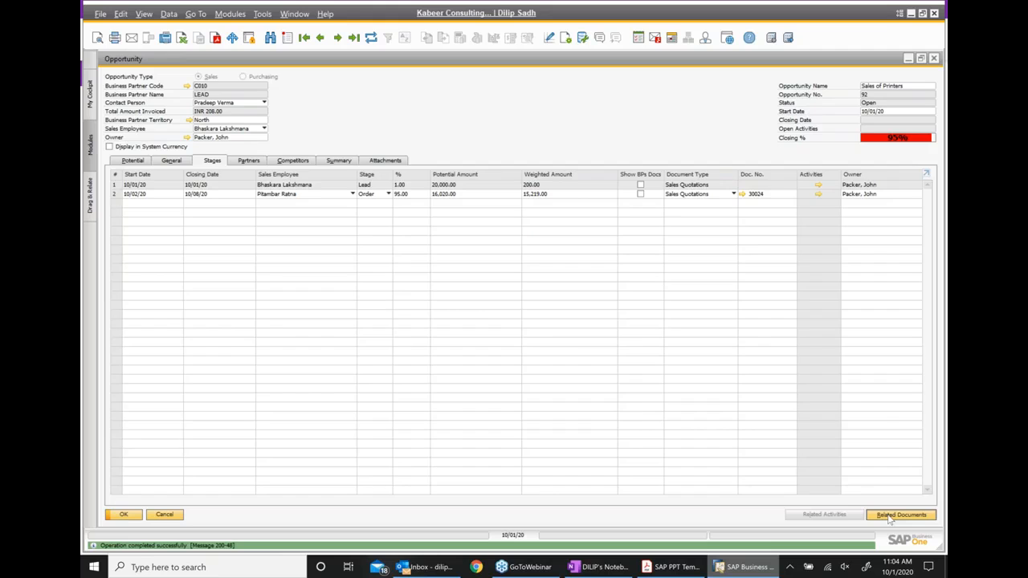
{"action": "left_click", "coordinate": [890, 516]}
{"action": "left_click_drag", "start_coordinate": [424, 133], "coordinate": [398, 193]}
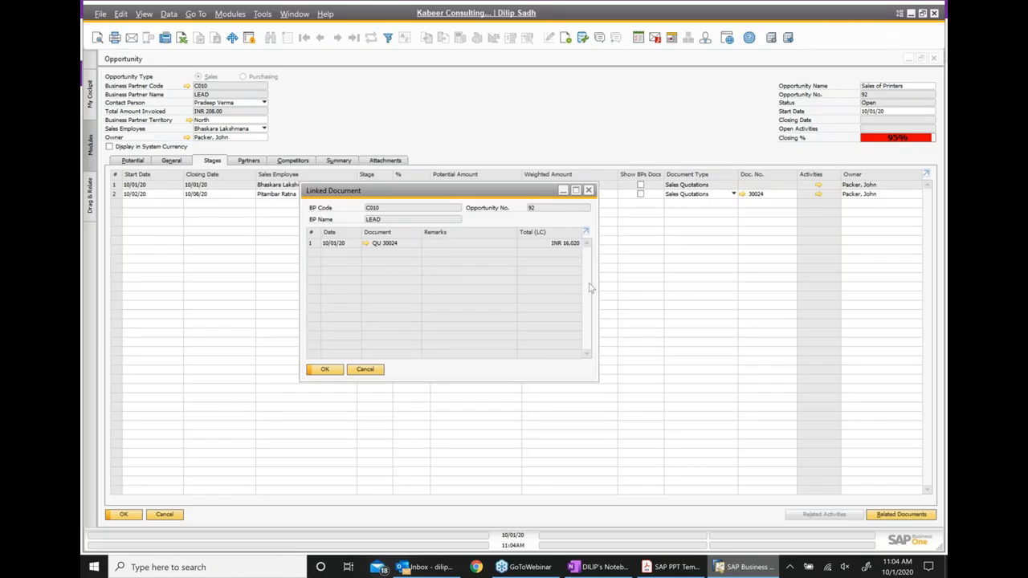
{"action": "left_click_drag", "start_coordinate": [599, 282], "coordinate": [675, 271]}
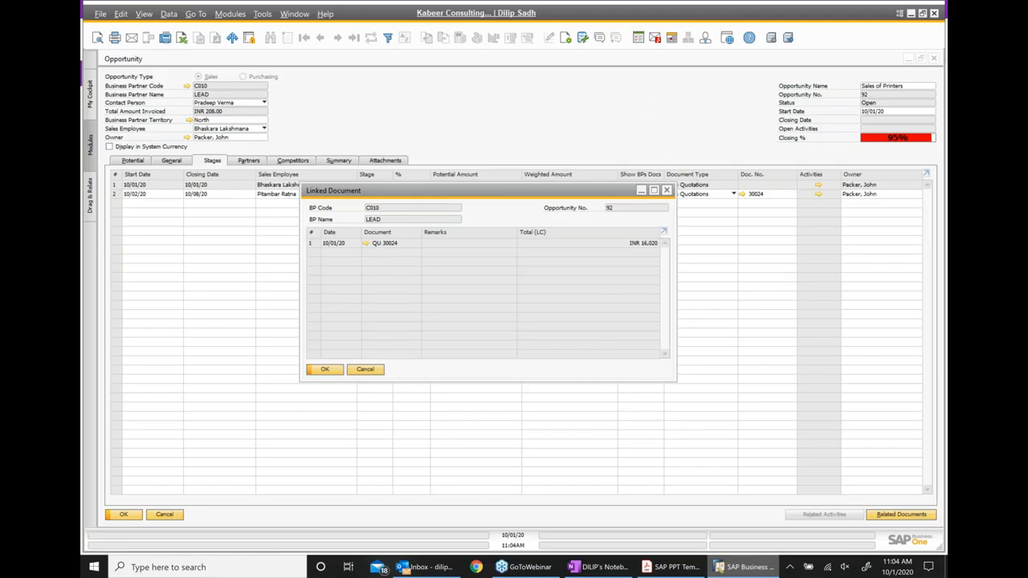
{"action": "left_click", "coordinate": [666, 191]}
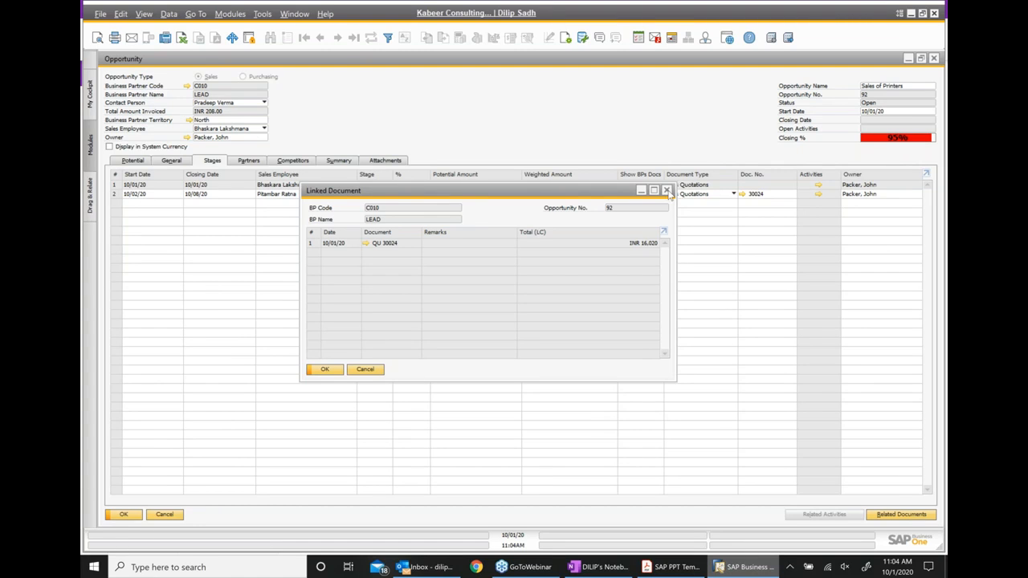
{"action": "left_click", "coordinate": [933, 58]}
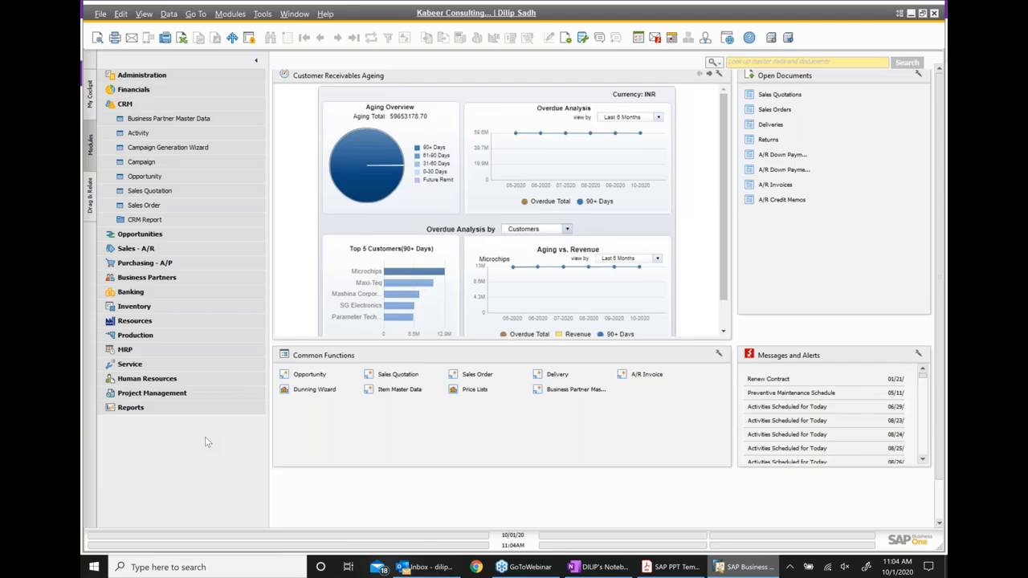
Switch to Acrobat Reader and advance from the Sales Quotations slide to the MS Outlook Integration Add-on slide.
{"action": "key", "text": "alt+Tab"}
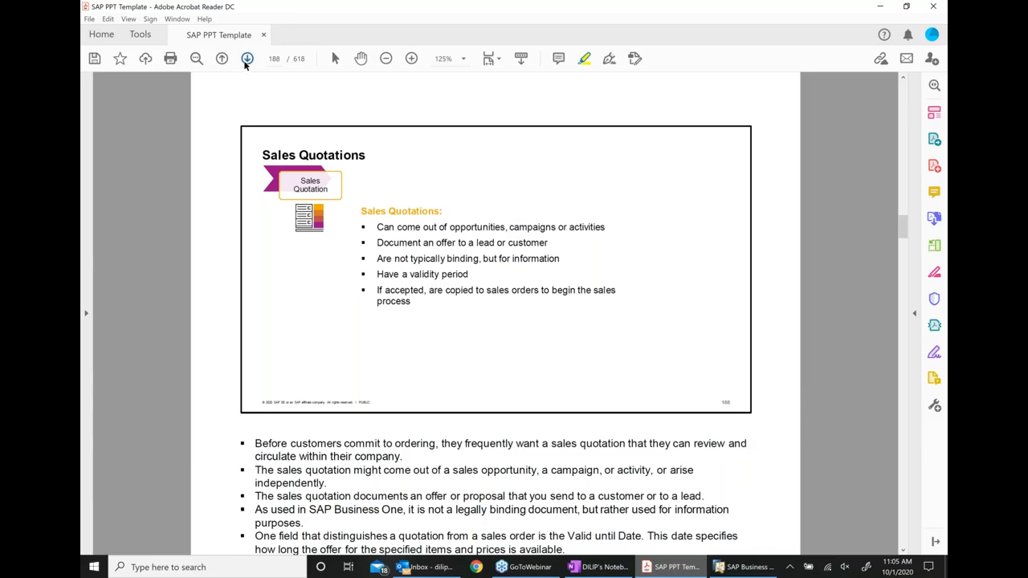
{"action": "left_click", "coordinate": [246, 59]}
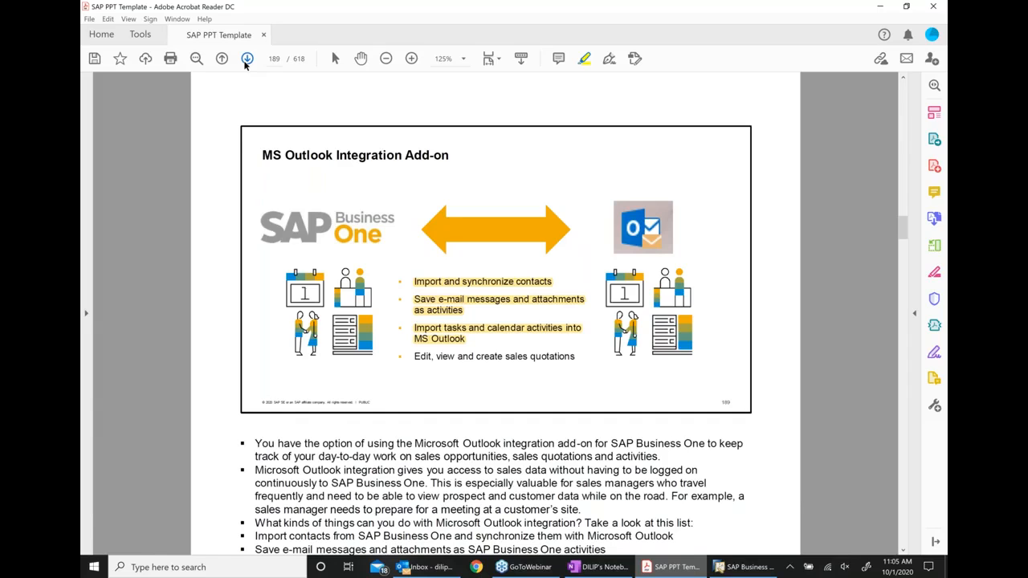
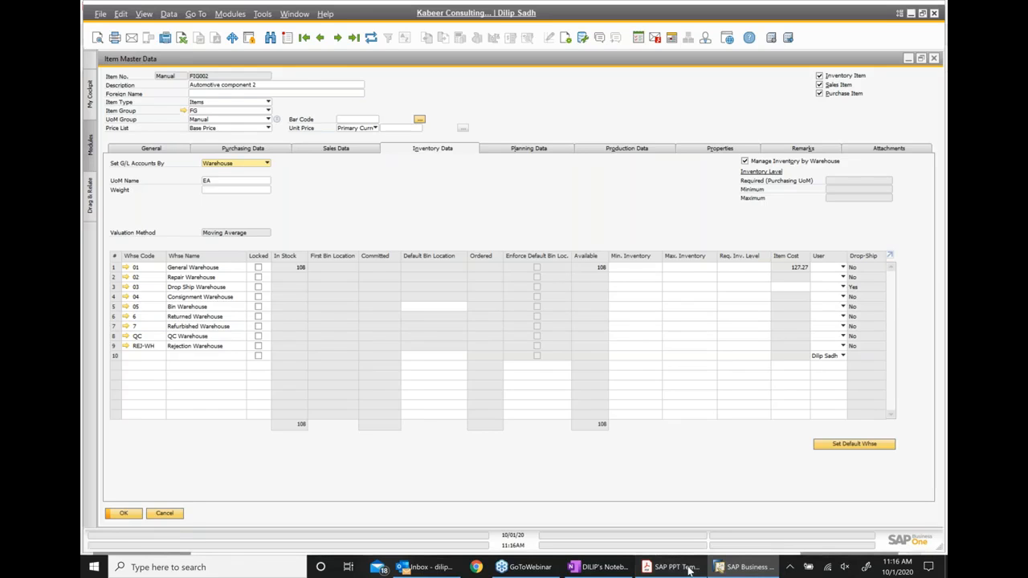
Compare the Calculating Availability slide in Acrobat Reader with item FIG002's warehouse quantities in SAP Business One.
{"action": "left_click", "coordinate": [688, 567]}
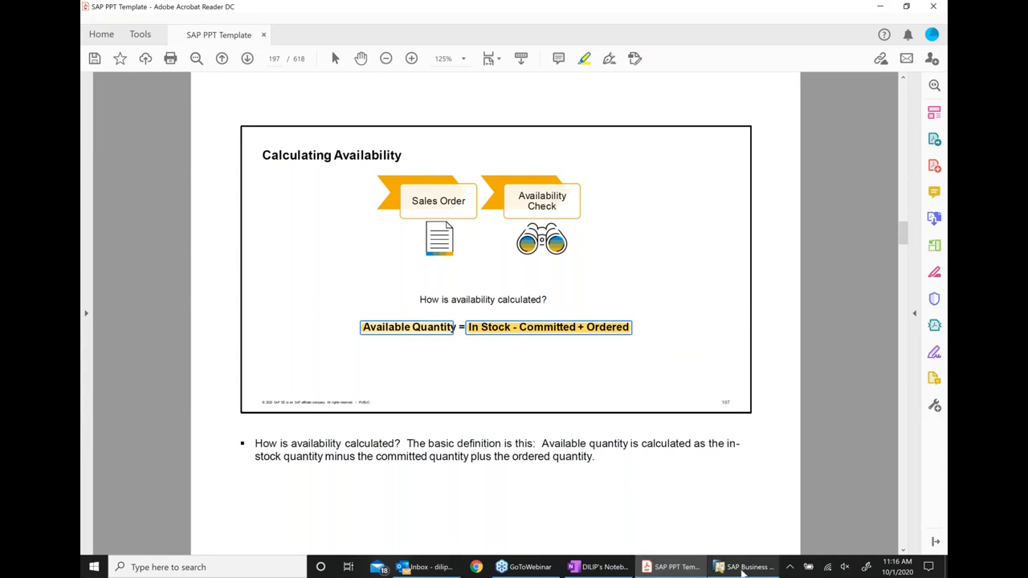
{"action": "left_click", "coordinate": [743, 568]}
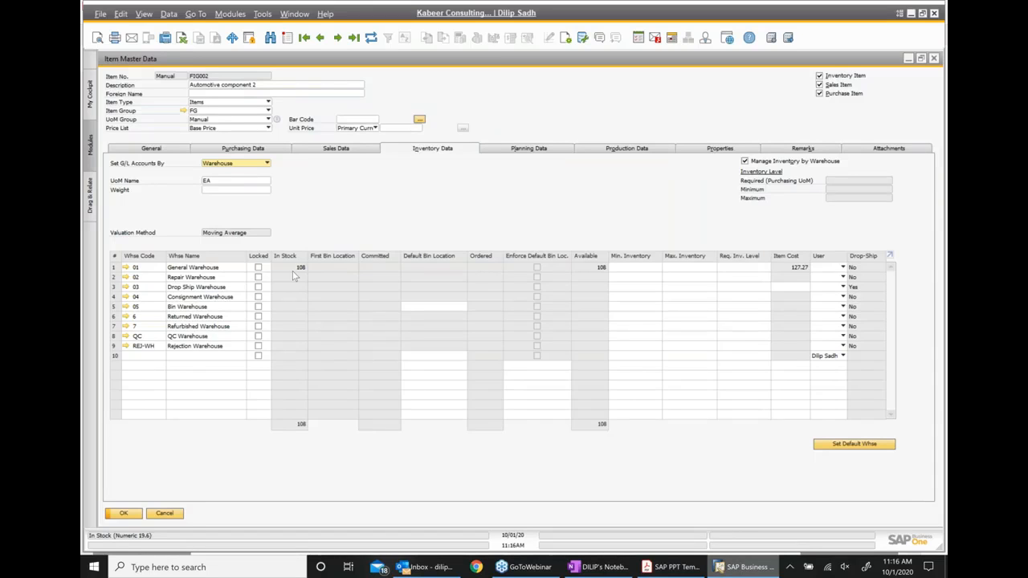
{"action": "key", "text": "alt+Tab"}
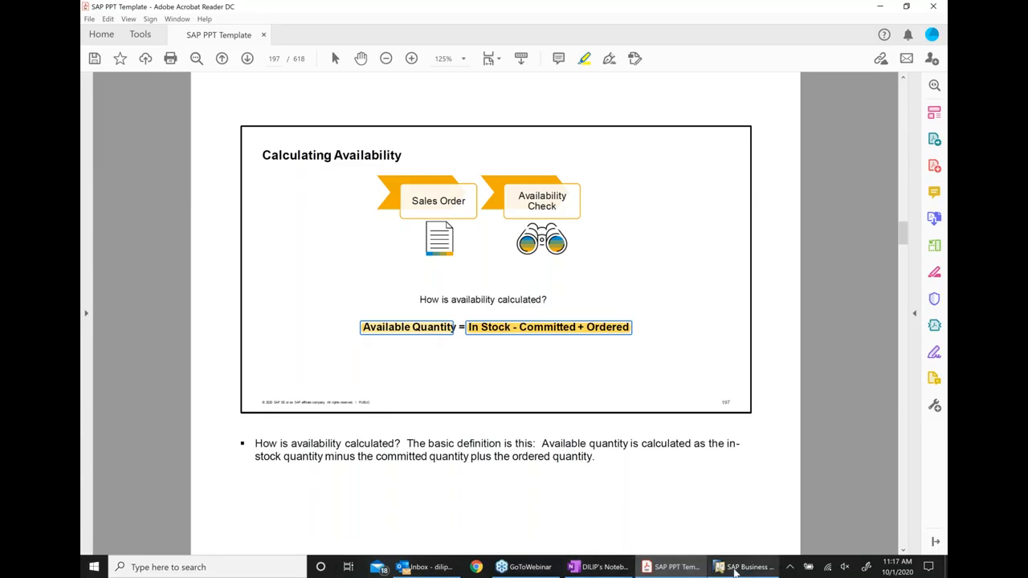
{"action": "left_click", "coordinate": [734, 571]}
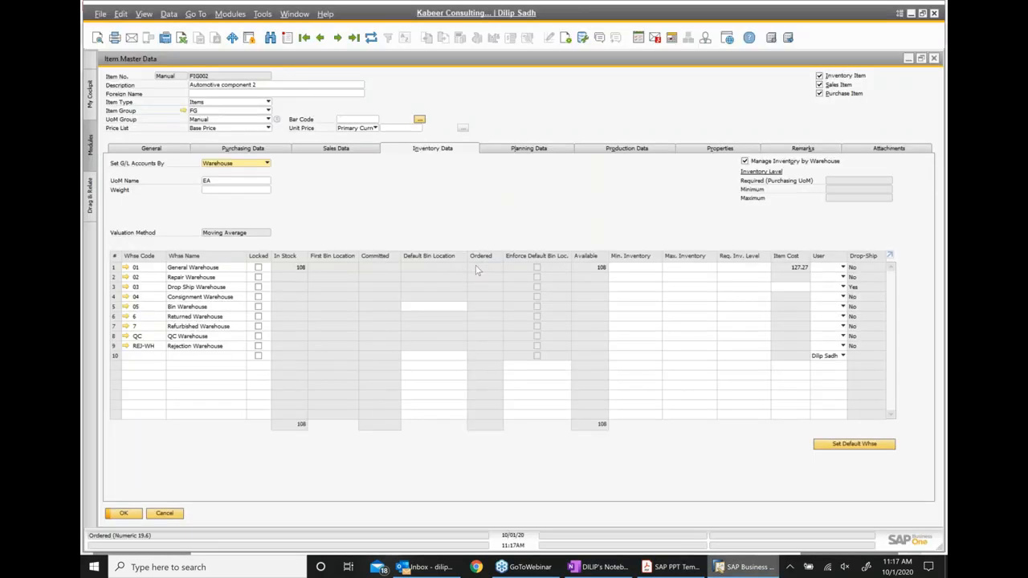
Minimize the item master data and start a purchase order for vendor V10000, Acme Associates.
{"action": "left_click", "coordinate": [908, 59]}
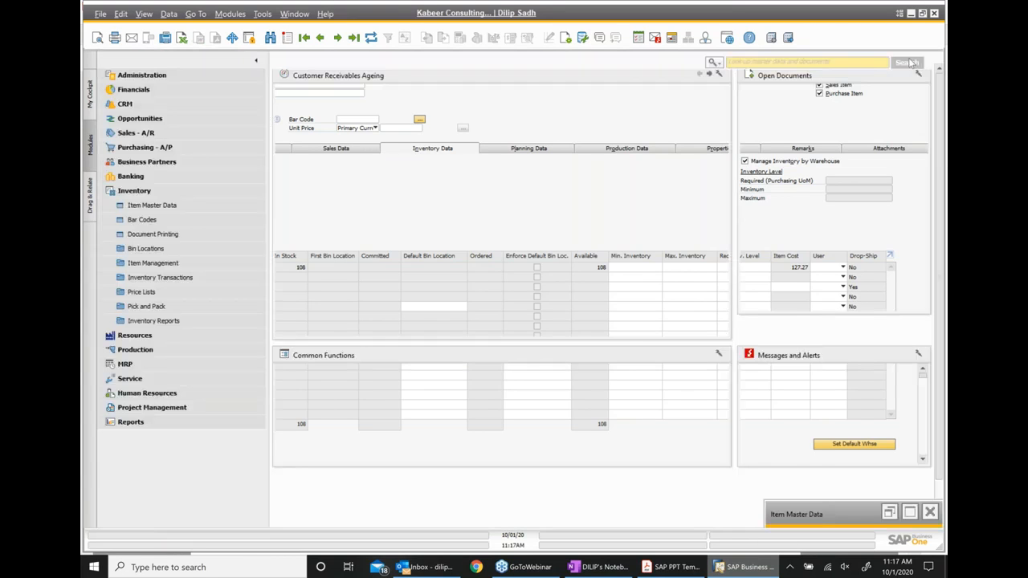
{"action": "left_click", "coordinate": [248, 192]}
{"action": "left_click", "coordinate": [148, 149]}
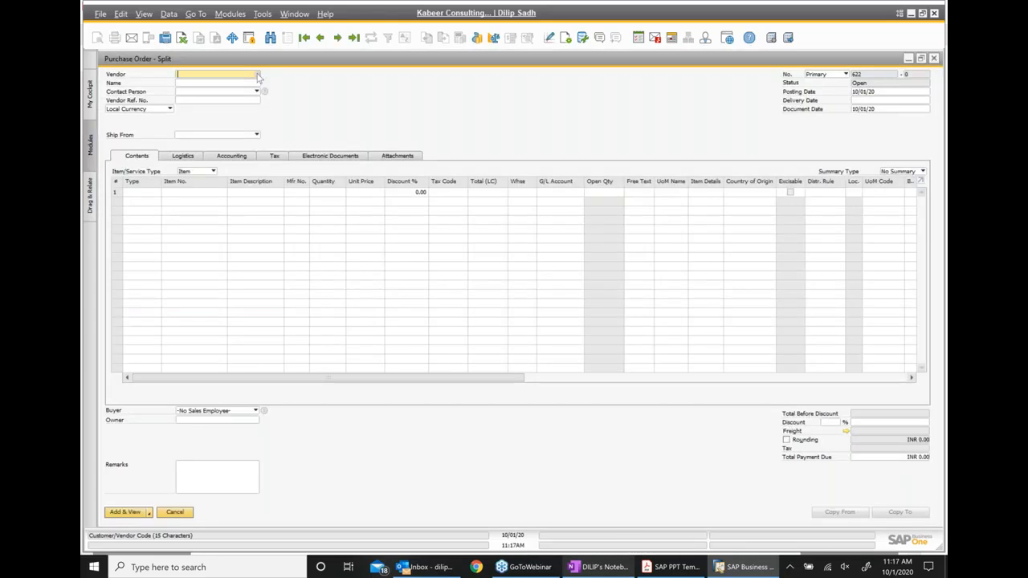
{"action": "left_click", "coordinate": [257, 75]}
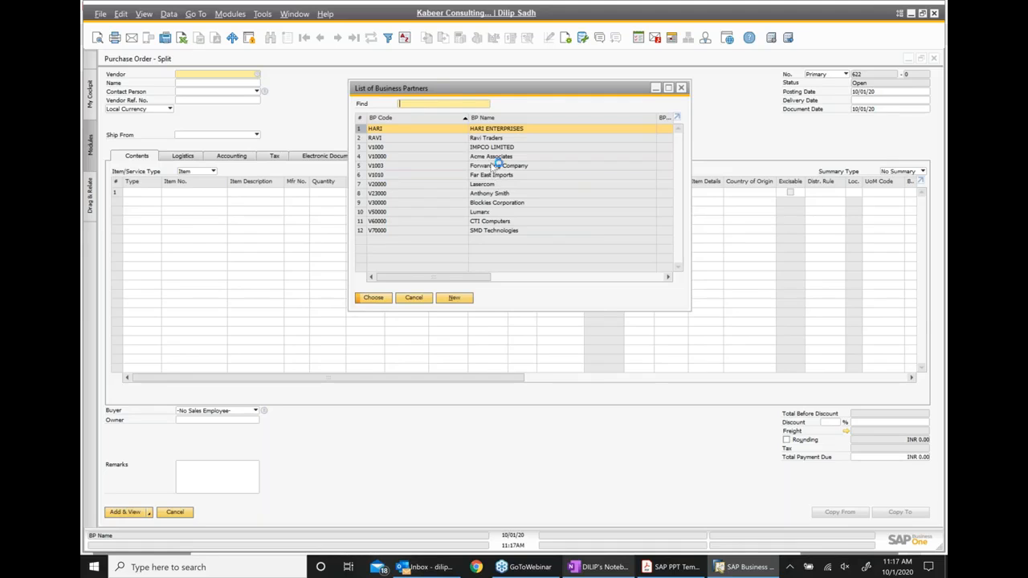
{"action": "left_click", "coordinate": [496, 158]}
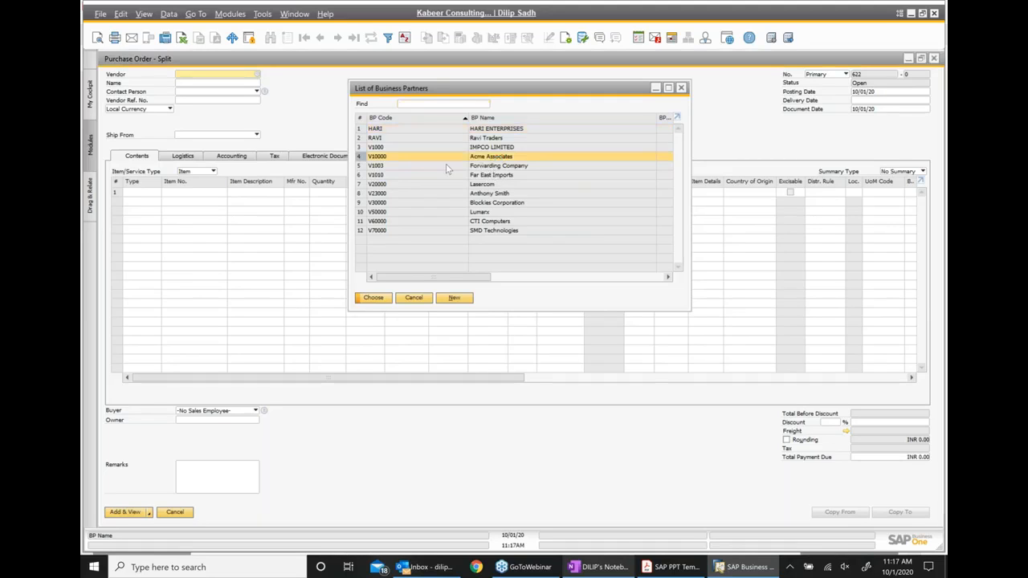
{"action": "key", "text": "Return"}
Enter item FIG002 with quantity 10 and unit price 130 in the purchase order and add the document.
{"action": "type", "text": "fig002"}
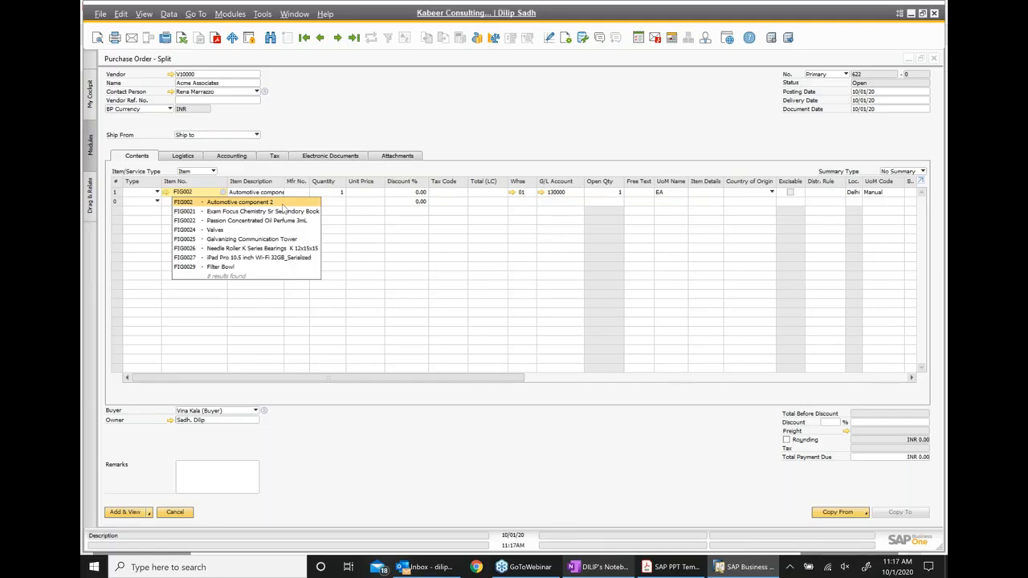
{"action": "left_click", "coordinate": [342, 194]}
{"action": "type", "text": "0"}
{"action": "key", "text": "Tab"}
{"action": "type", "text": "1"}
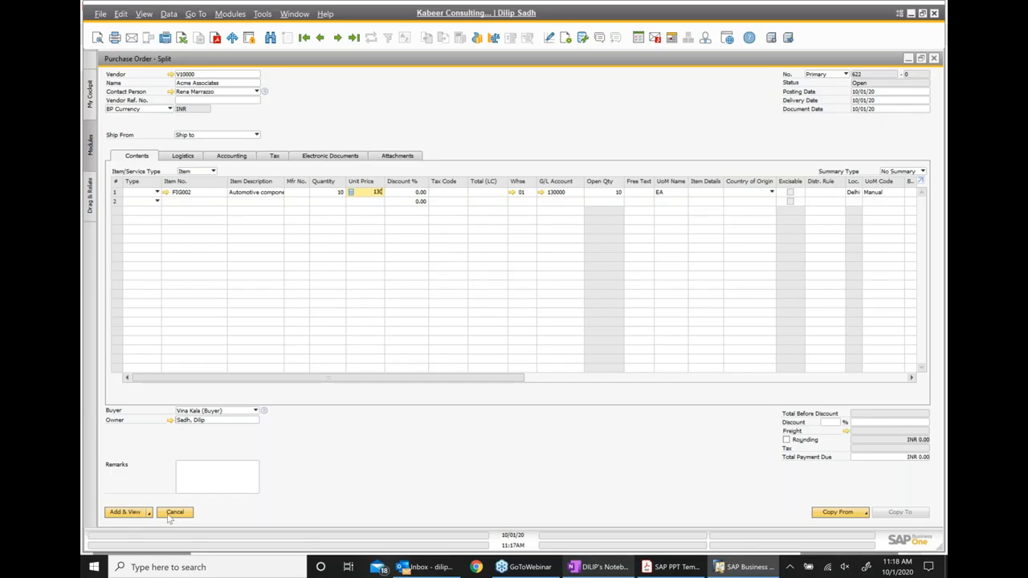
{"action": "left_click", "coordinate": [128, 513]}
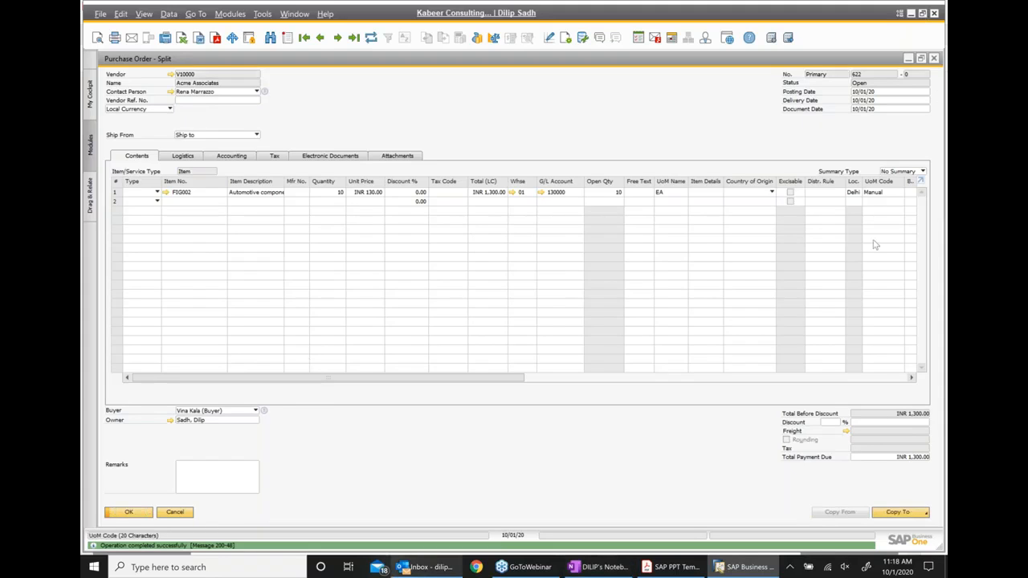
Close the purchase order and bring back FIG002's item master data with its record refreshed.
{"action": "left_click", "coordinate": [933, 58]}
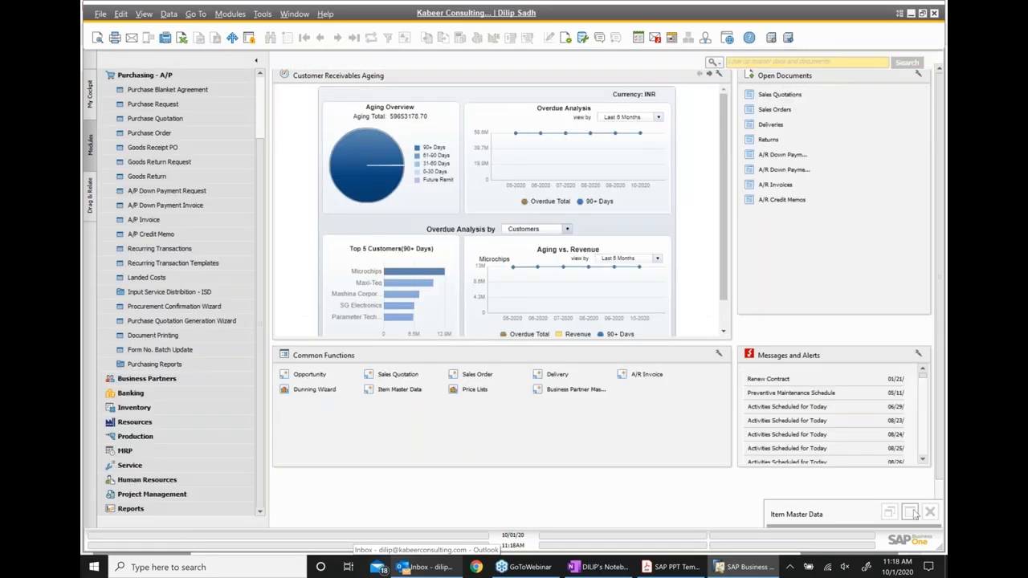
{"action": "left_click", "coordinate": [911, 513]}
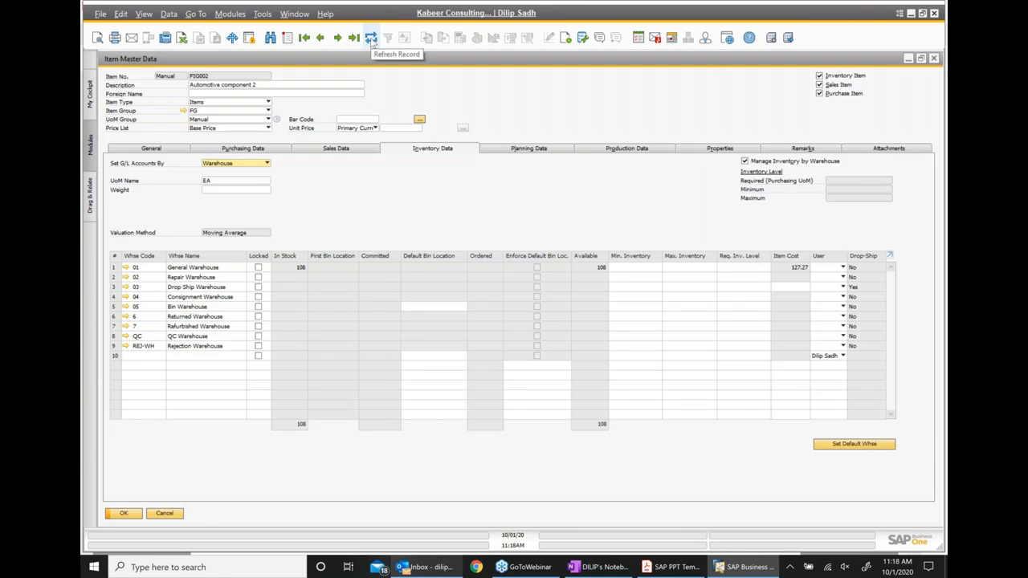
{"action": "left_click", "coordinate": [371, 38]}
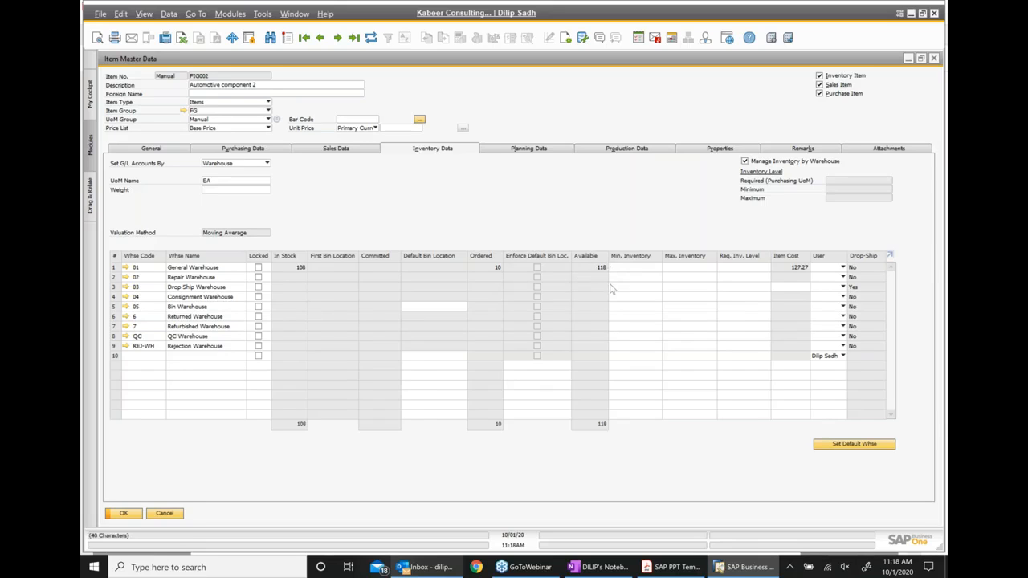
Check the availability formula slide in Acrobat Reader and write "108-0+10 = 118" below the bullets in the OneNote class notes.
{"action": "left_click", "coordinate": [680, 568]}
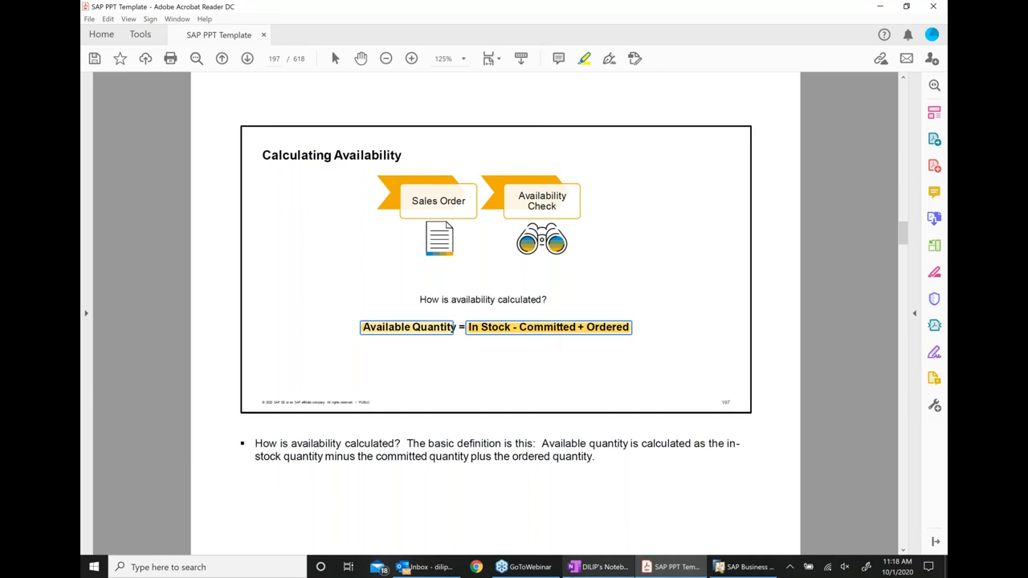
{"action": "left_click", "coordinate": [602, 567]}
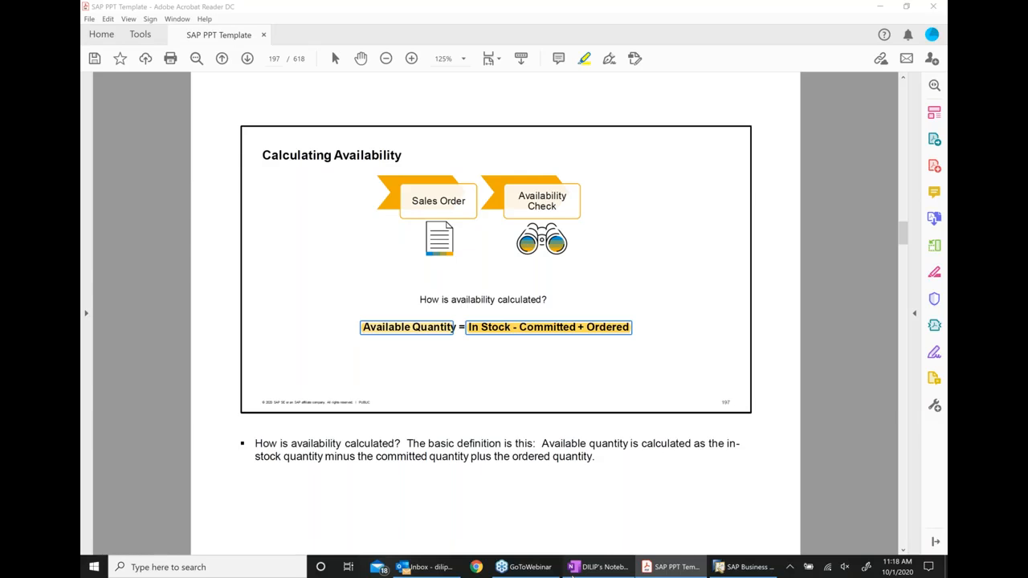
{"action": "left_click", "coordinate": [573, 569]}
{"action": "key", "text": "Return"}
{"action": "key", "text": "Return"}
{"action": "type", "text": "108-"}
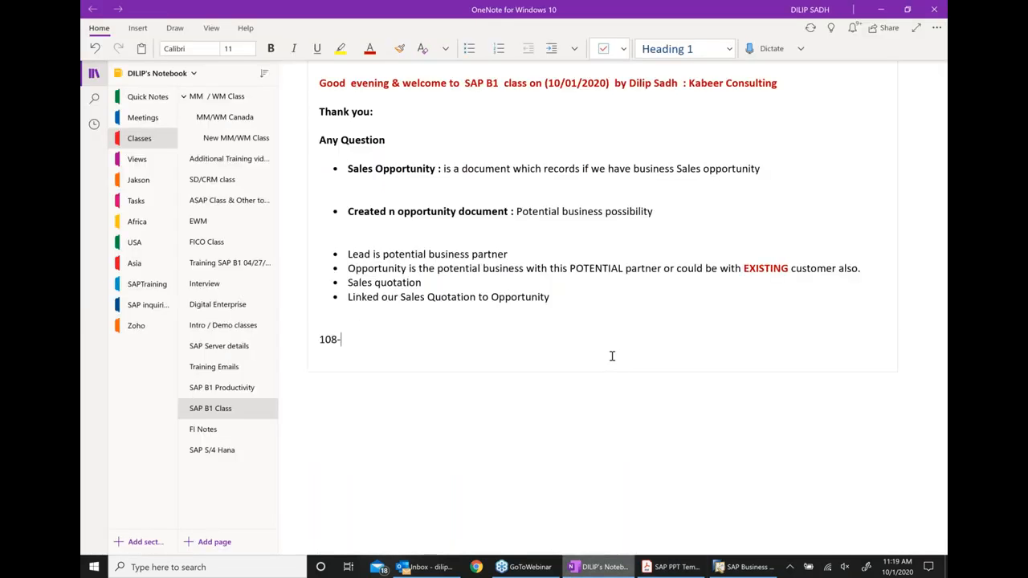
{"action": "type", "text": "0+10 = 118"}
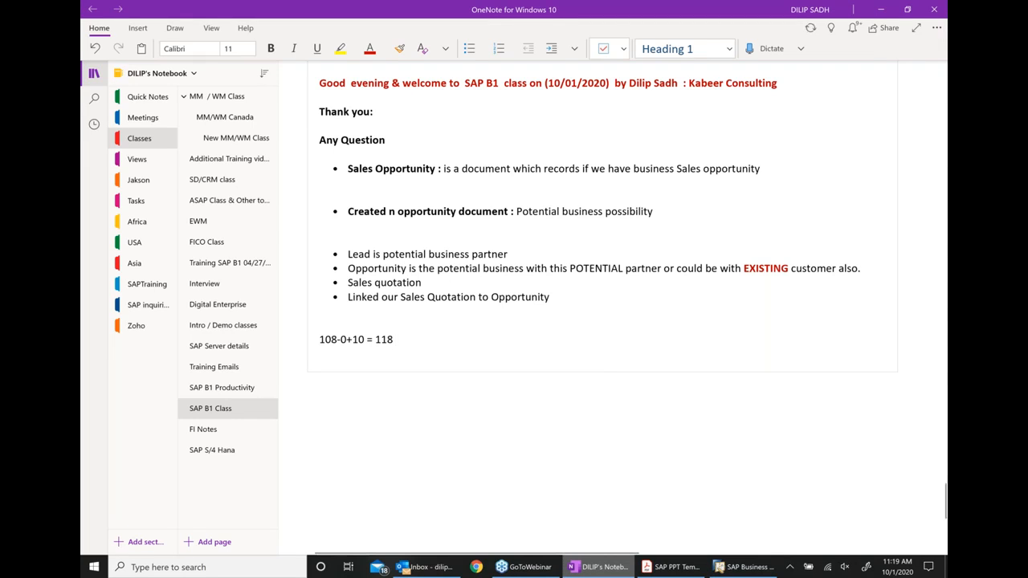
Advance the Acrobat Reader slides to Inventory Data in the Item Master and compare it with FIG002's inventory data in SAP Business One.
{"action": "left_click", "coordinate": [722, 571]}
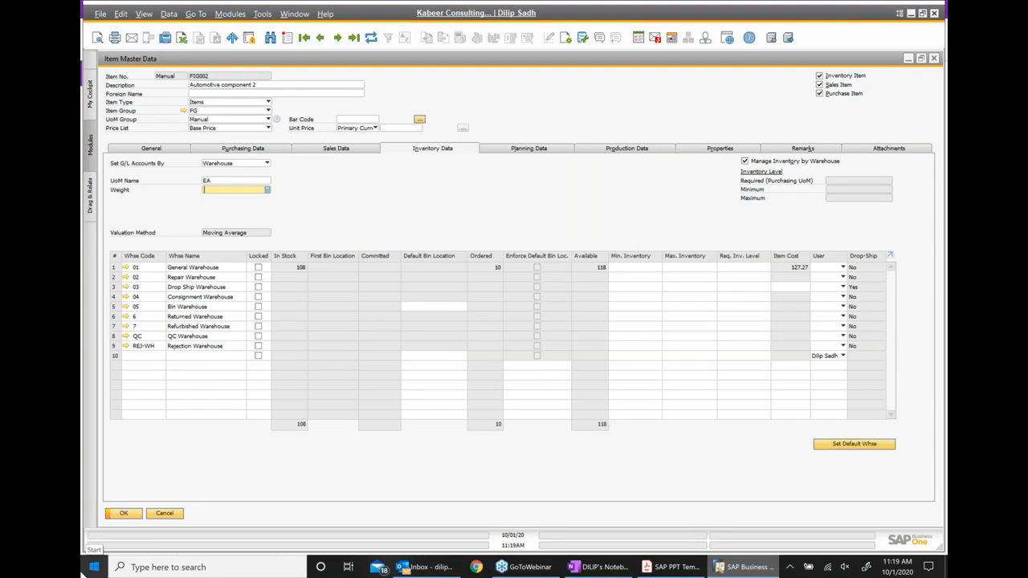
{"action": "left_click", "coordinate": [655, 569]}
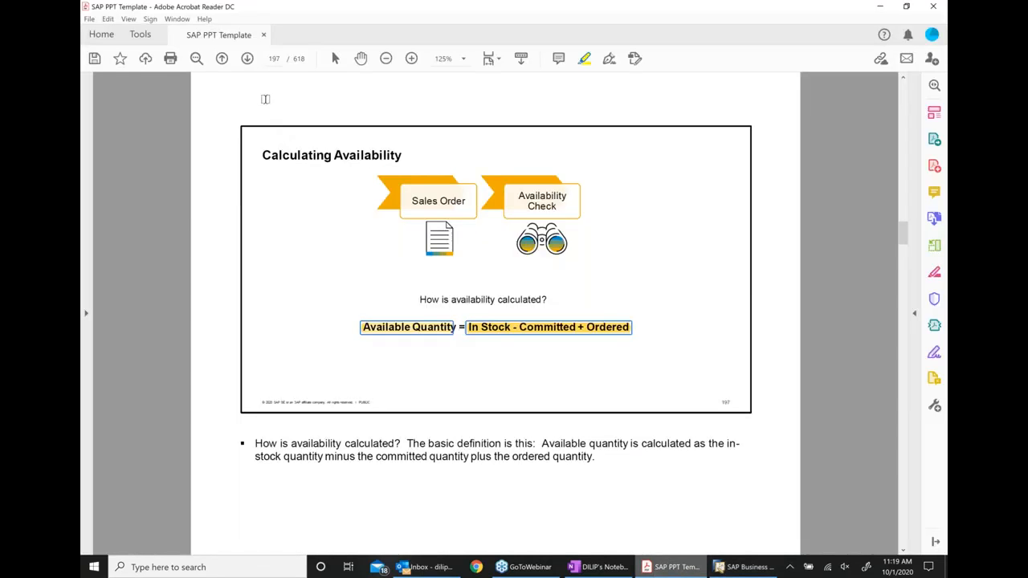
{"action": "left_click", "coordinate": [248, 60]}
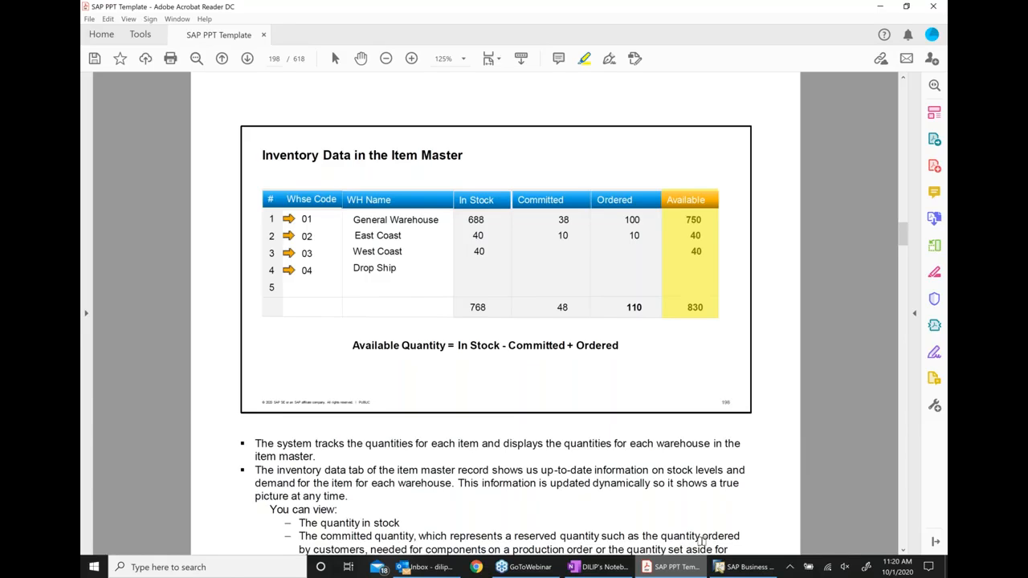
{"action": "left_click", "coordinate": [750, 571]}
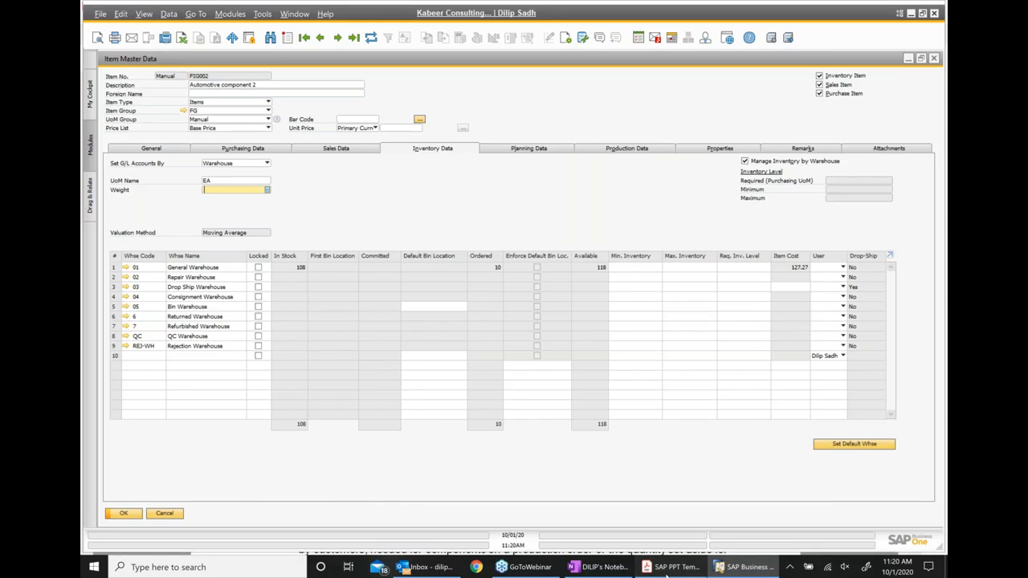
{"action": "left_click", "coordinate": [666, 569]}
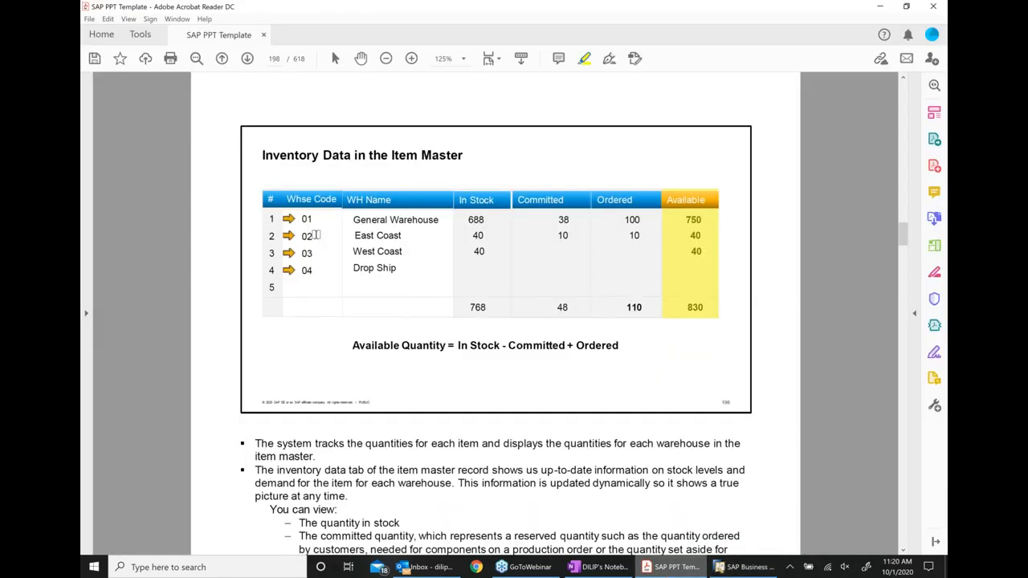
{"action": "left_click", "coordinate": [744, 568]}
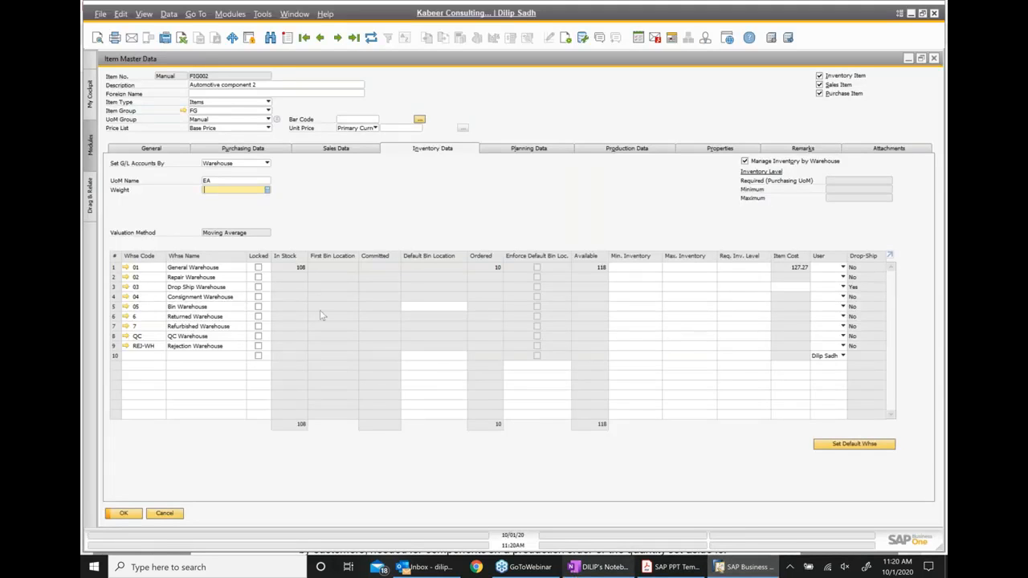
Switch to the Acrobat Reader slides, advance to Two Options for Availability Checking and highlight the heading text "Advanced Availability-to-Promise".
{"action": "left_click", "coordinate": [362, 267]}
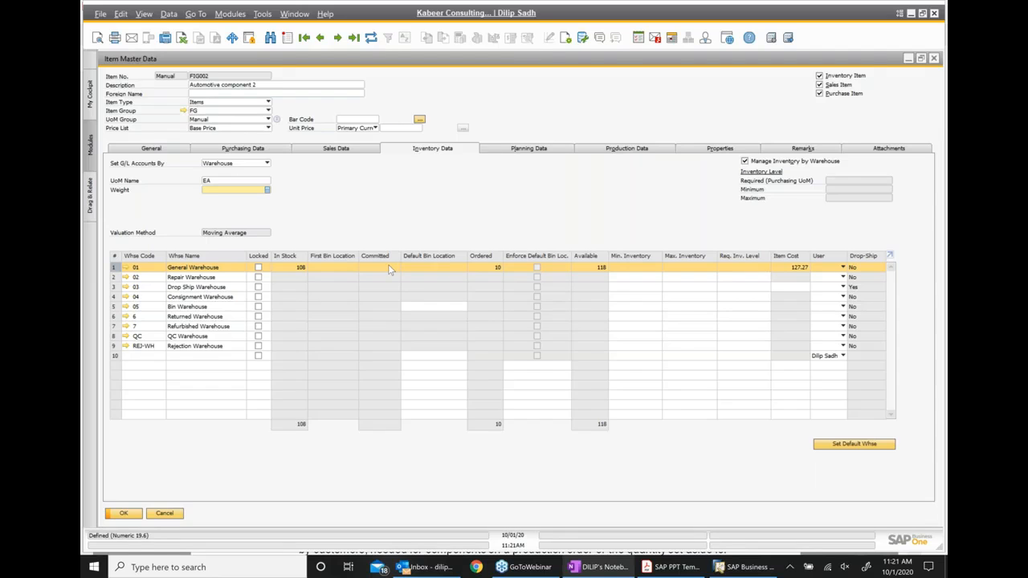
{"action": "key", "text": "alt+Tab"}
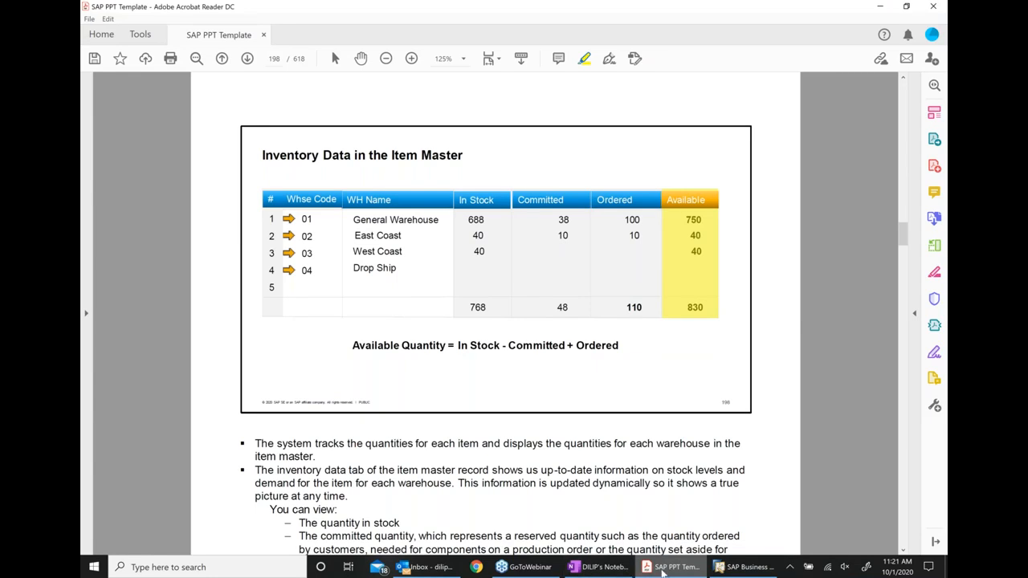
{"action": "left_click", "coordinate": [662, 570]}
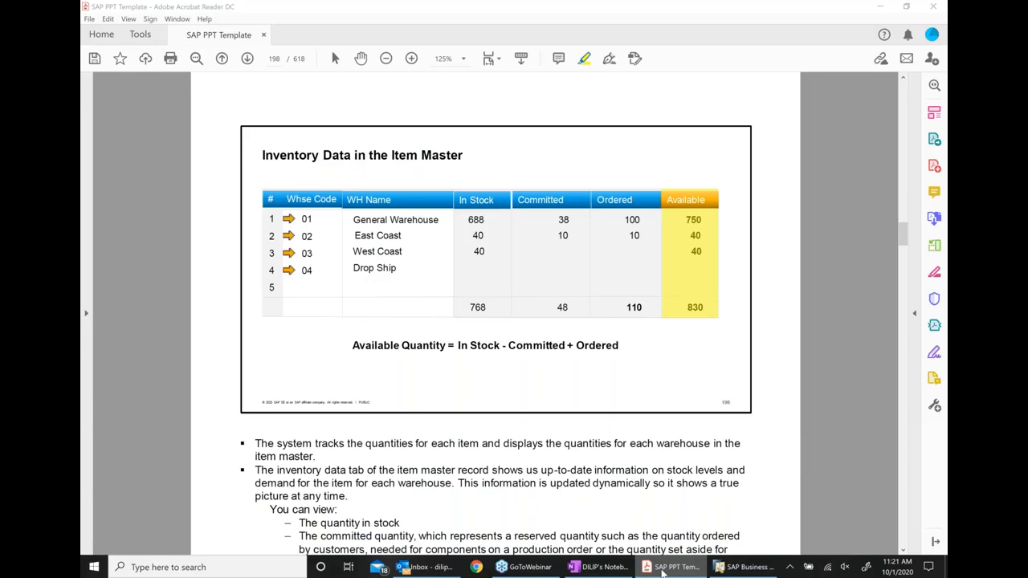
{"action": "left_click", "coordinate": [661, 570]}
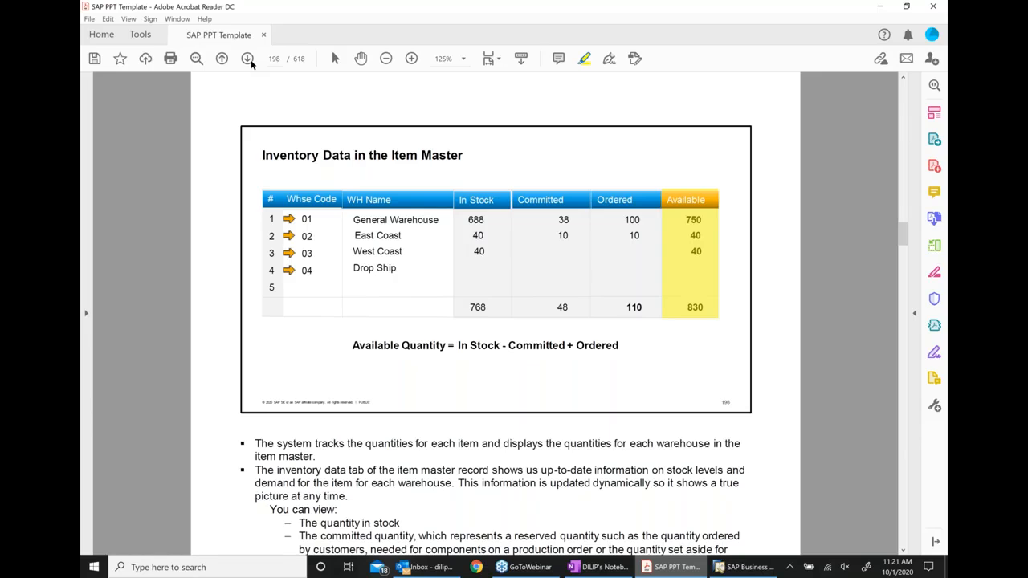
{"action": "left_click", "coordinate": [248, 59]}
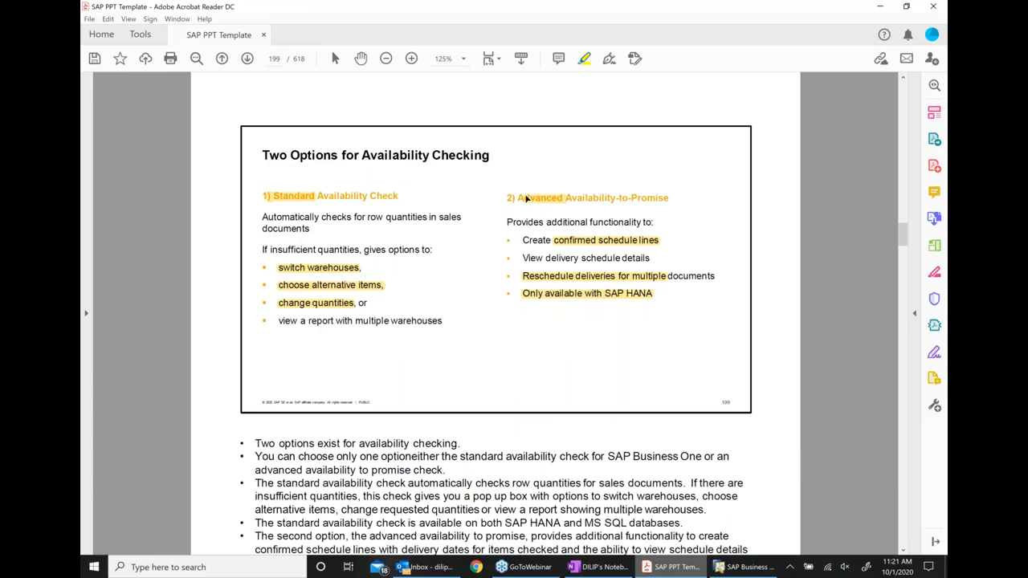
{"action": "left_click_drag", "start_coordinate": [519, 197], "coordinate": [667, 199]}
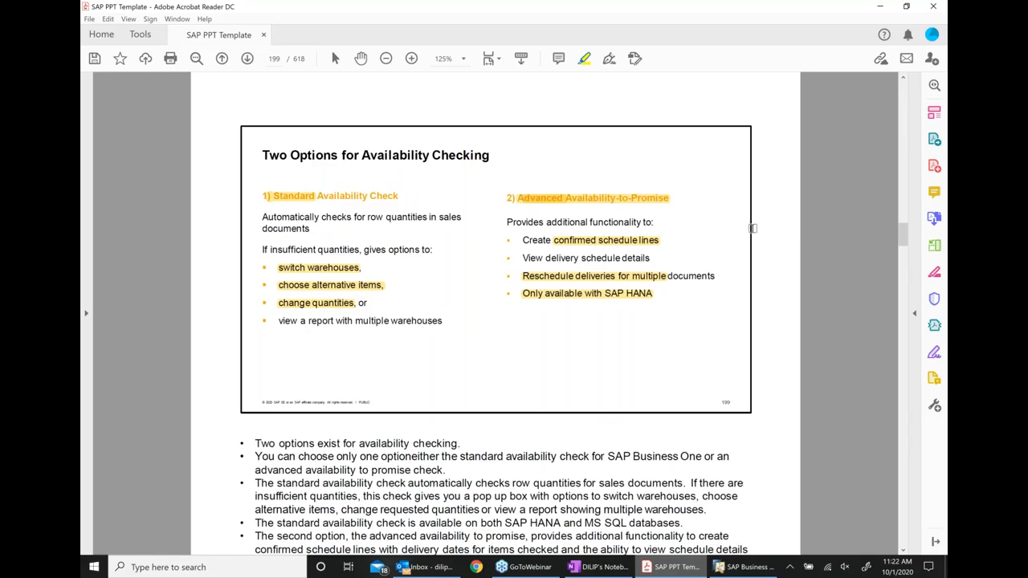
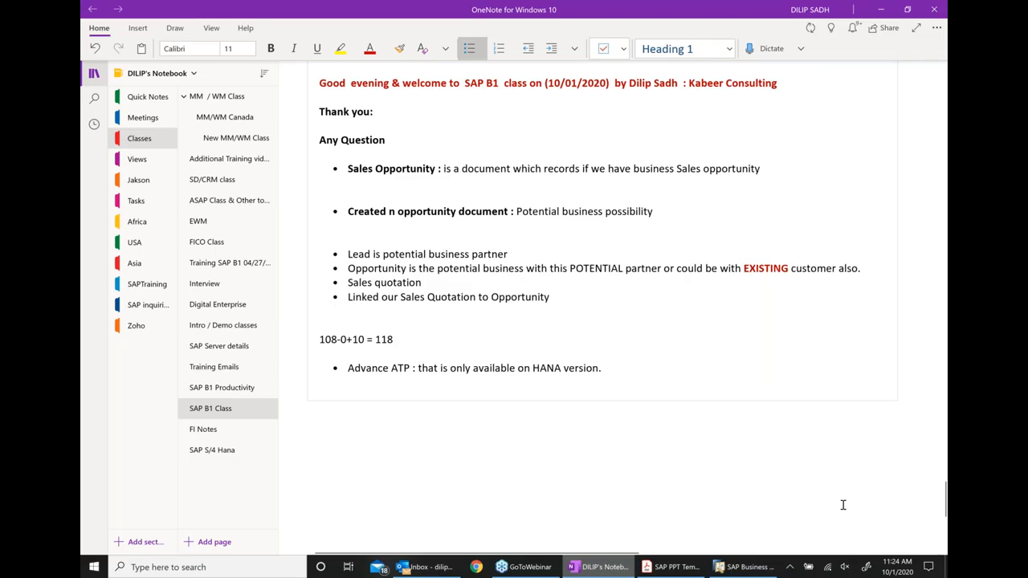
Switch to Chrome, open the signed-in account's own YouTube channel and browse its uploads for the Advanced Available-to-Promise (ATP) video.
{"action": "scroll", "coordinate": [651, 273], "scroll_direction": "down", "scroll_amount": 3}
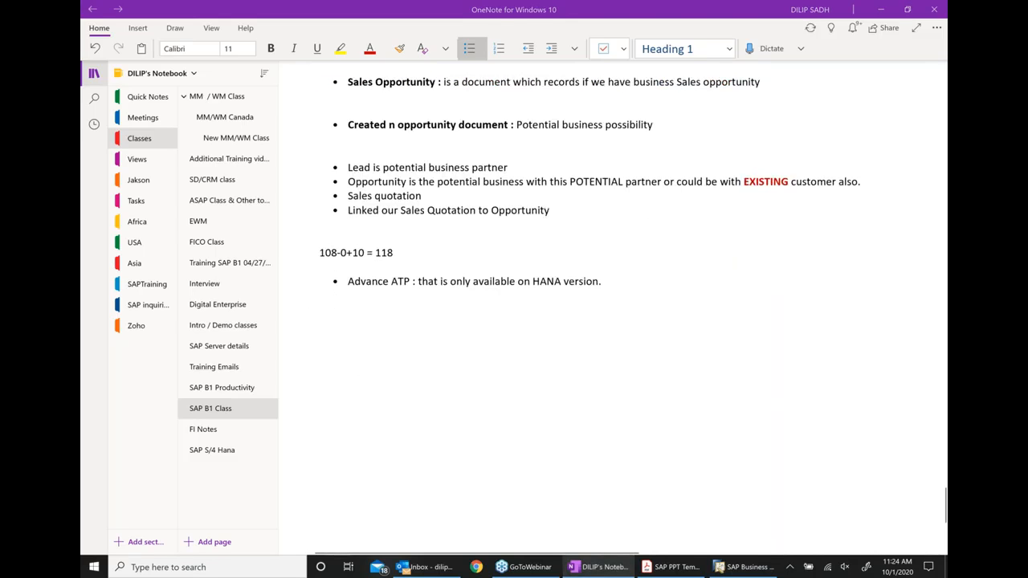
{"action": "left_click", "coordinate": [884, 8]}
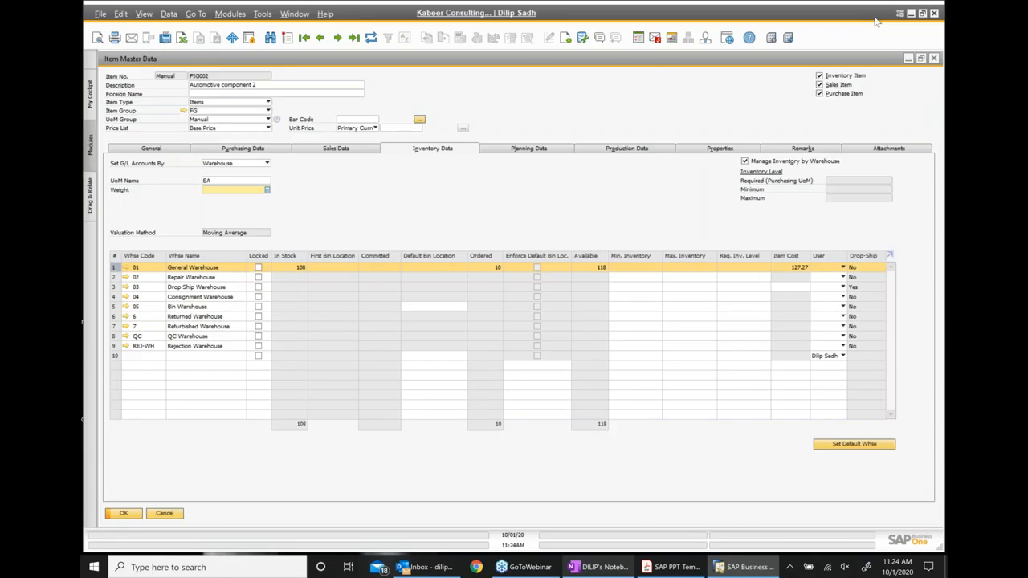
{"action": "left_click", "coordinate": [910, 13]}
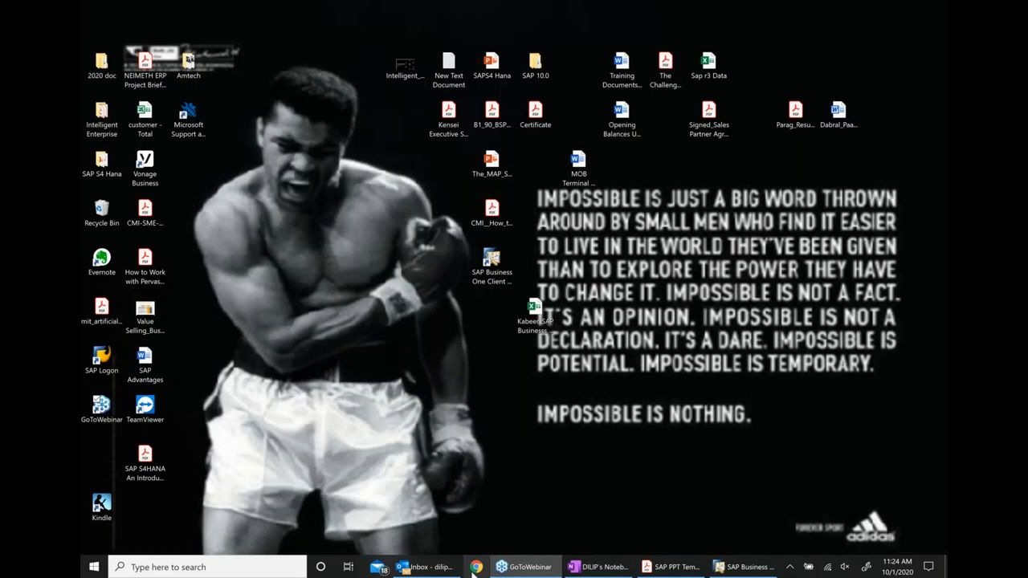
{"action": "left_click", "coordinate": [476, 567]}
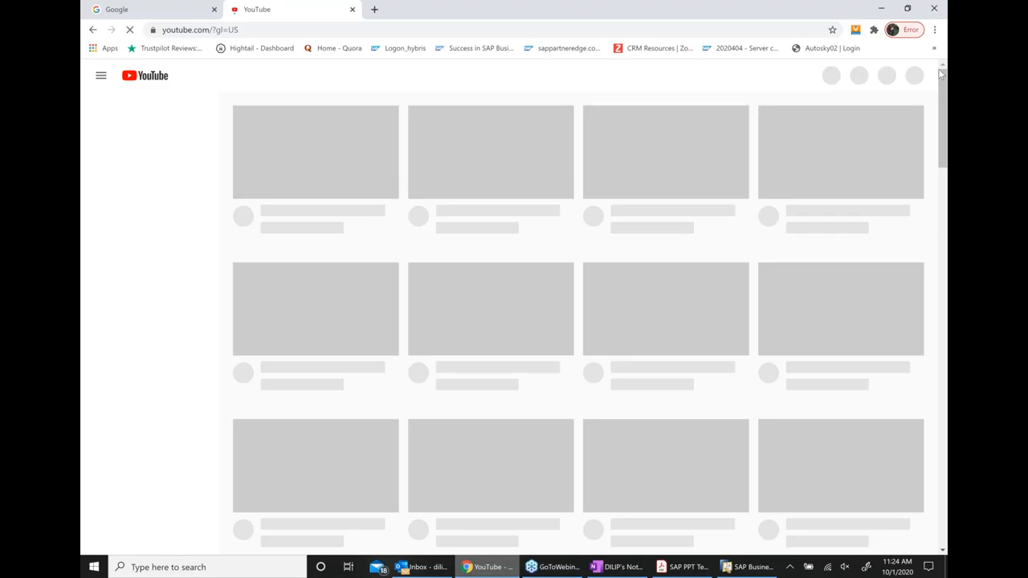
{"action": "left_click", "coordinate": [910, 75]}
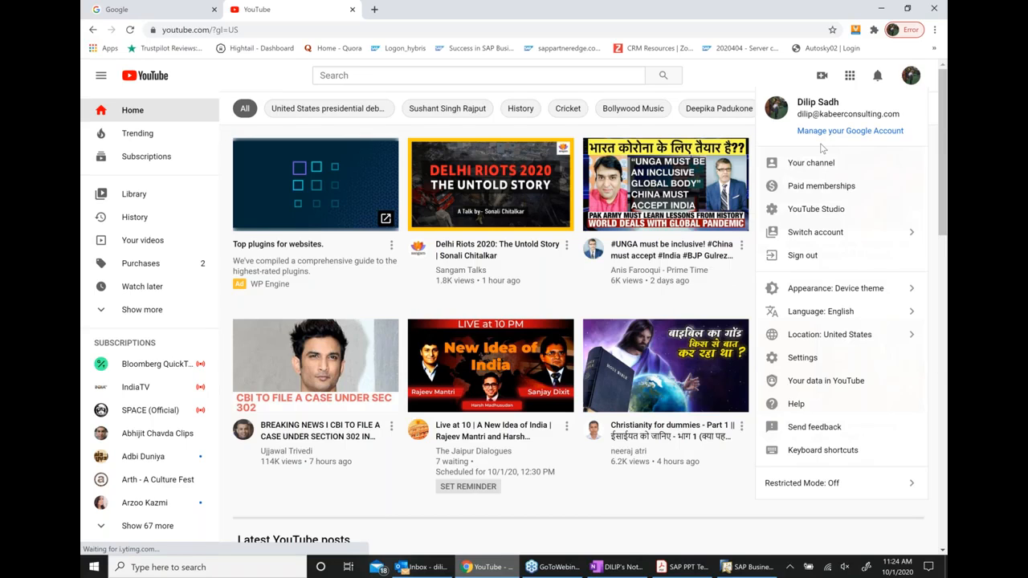
{"action": "left_click", "coordinate": [818, 160]}
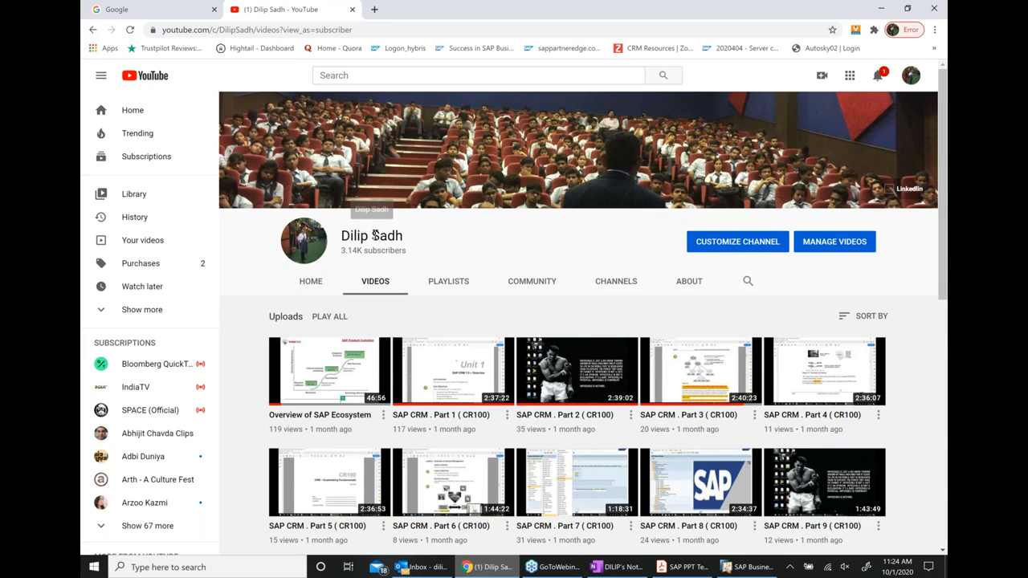
{"action": "scroll", "coordinate": [369, 429], "scroll_direction": "down", "scroll_amount": 10}
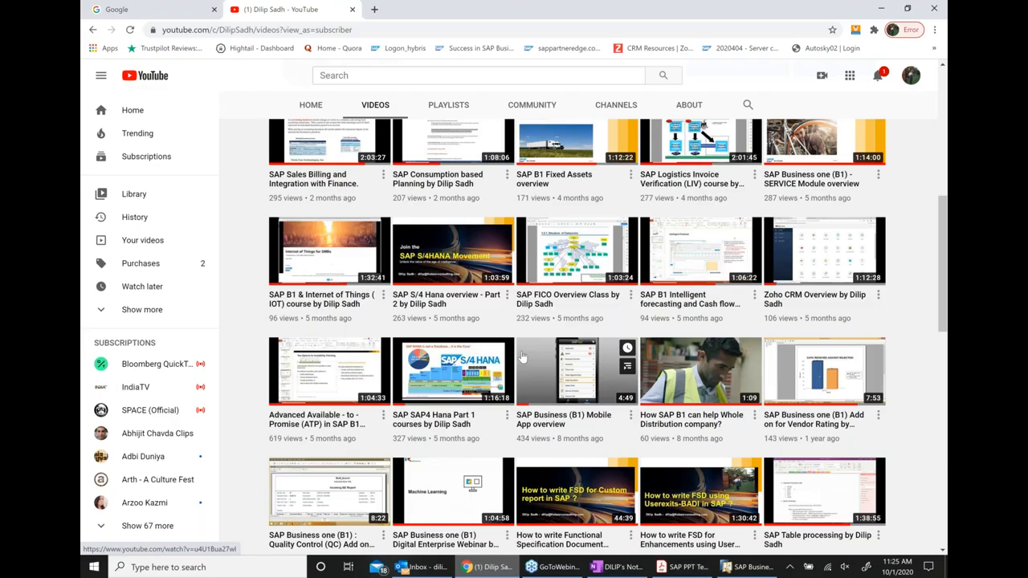
{"action": "scroll", "coordinate": [522, 356], "scroll_direction": "up", "scroll_amount": 6}
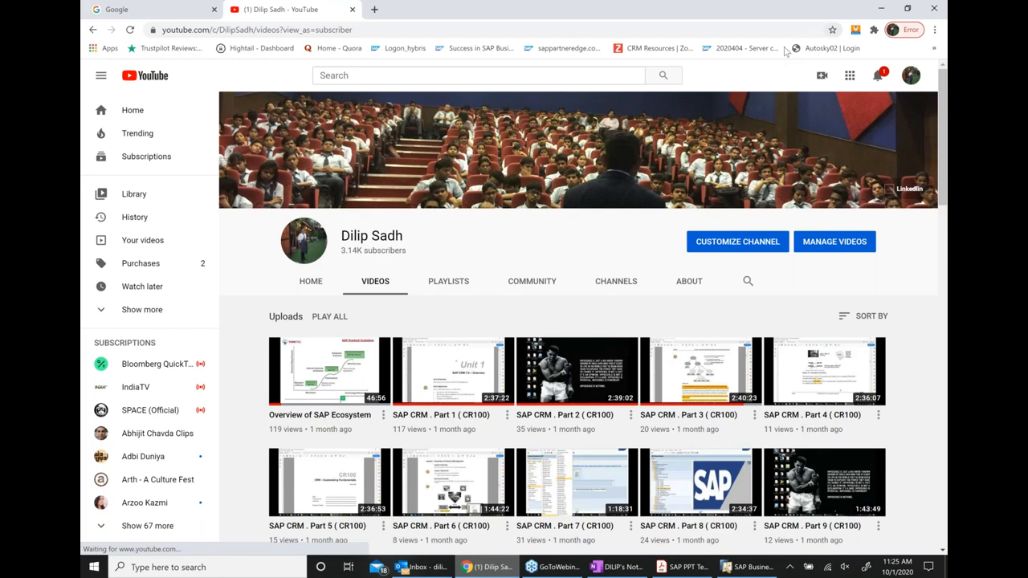
{"action": "scroll", "coordinate": [248, 423], "scroll_direction": "down", "scroll_amount": 5}
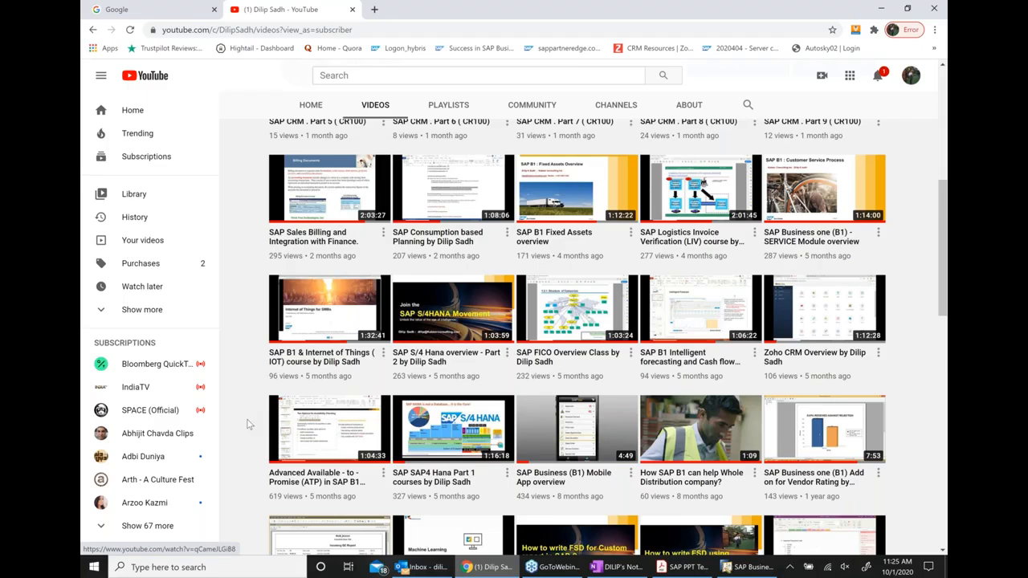
{"action": "scroll", "coordinate": [330, 329], "scroll_direction": "down", "scroll_amount": 2}
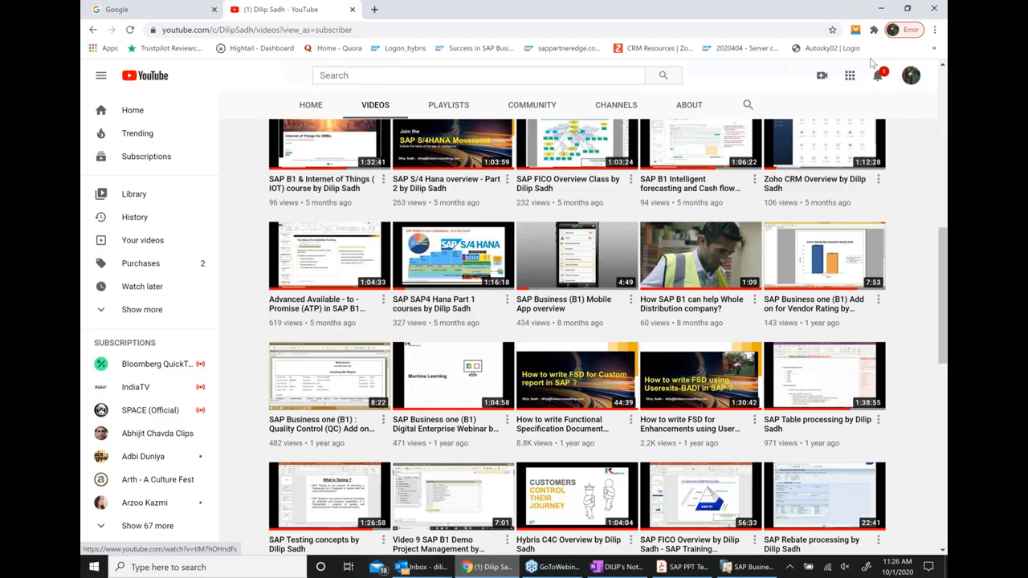
In OneNote, extend the Advance ATP bullet with "I have video on my YouTube Channel about 5 months back I have uploaded this videos. 1 hr".
{"action": "key", "text": "alt+Tab"}
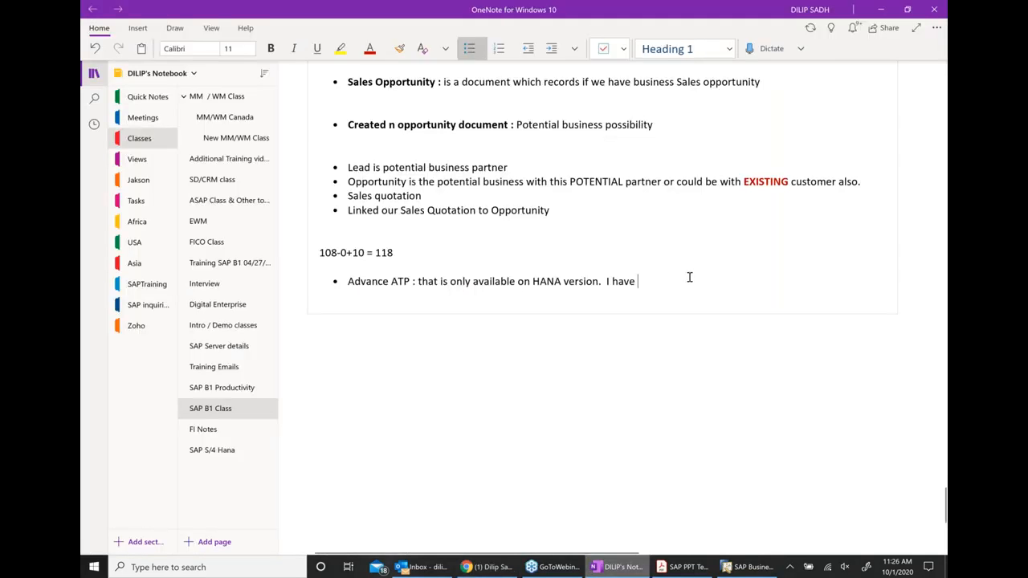
{"action": "type", "text": "video o"}
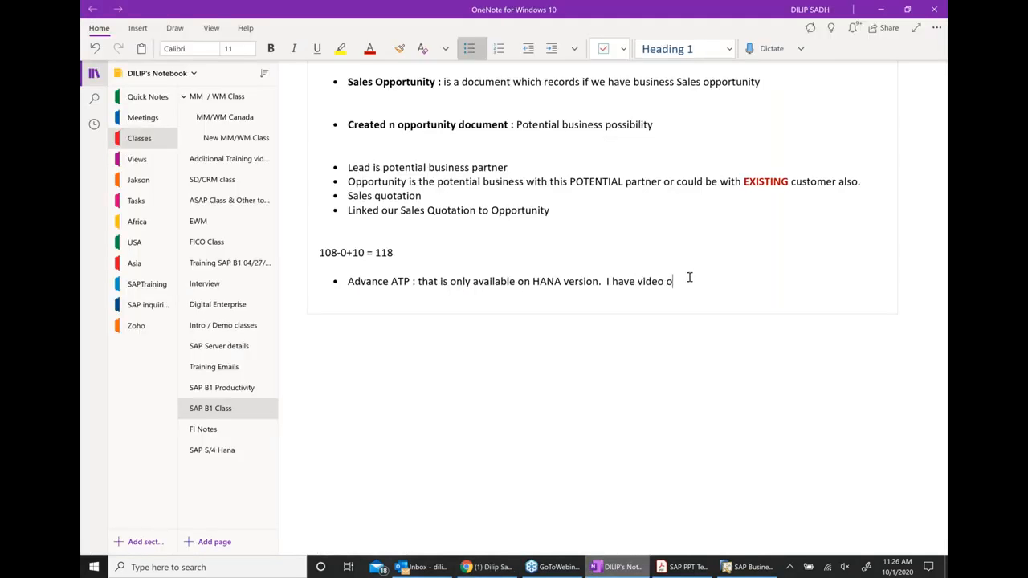
{"action": "type", "text": "n mu"}
{"action": "key", "text": "BackSpace"}
{"action": "type", "text": "y  YouTube CHAN"}
{"action": "key", "text": "BackSpace"}
{"action": "key", "text": "BackSpace"}
{"action": "key", "text": "BackSpace"}
{"action": "type", "text": "hannel about"}
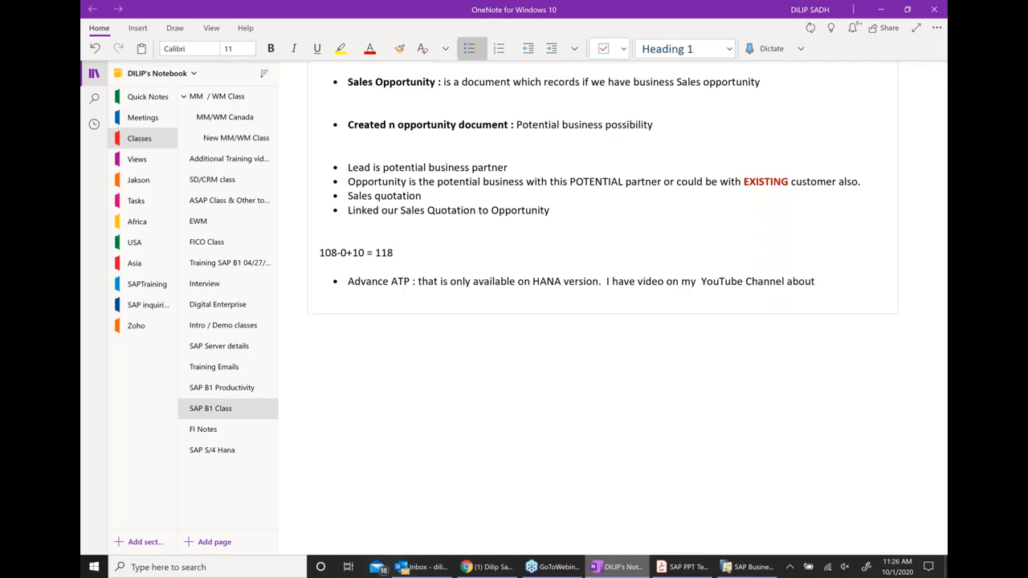
{"action": "type", "text": " 5 months back I have u"}
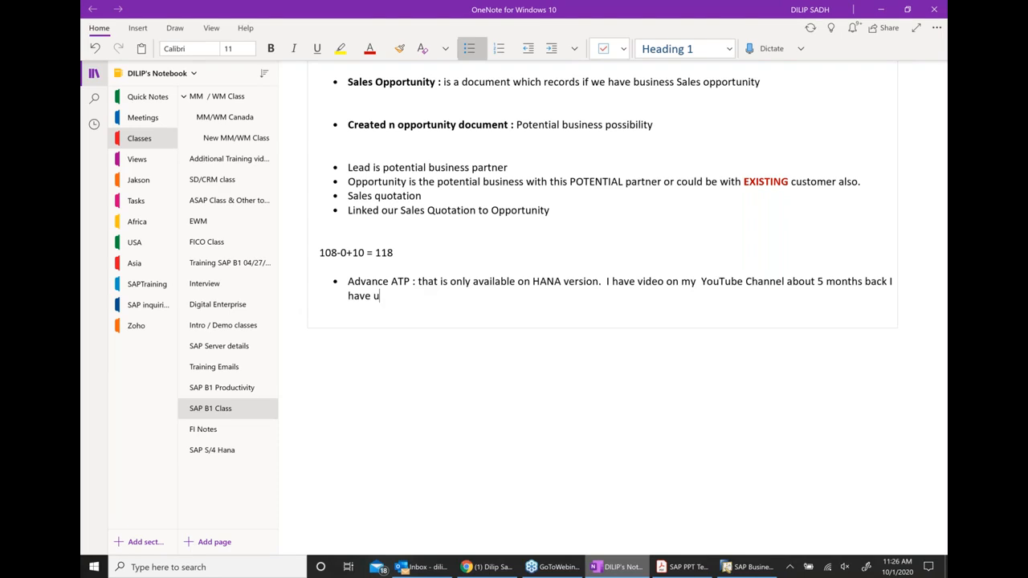
{"action": "type", "text": "ploaded this vide"}
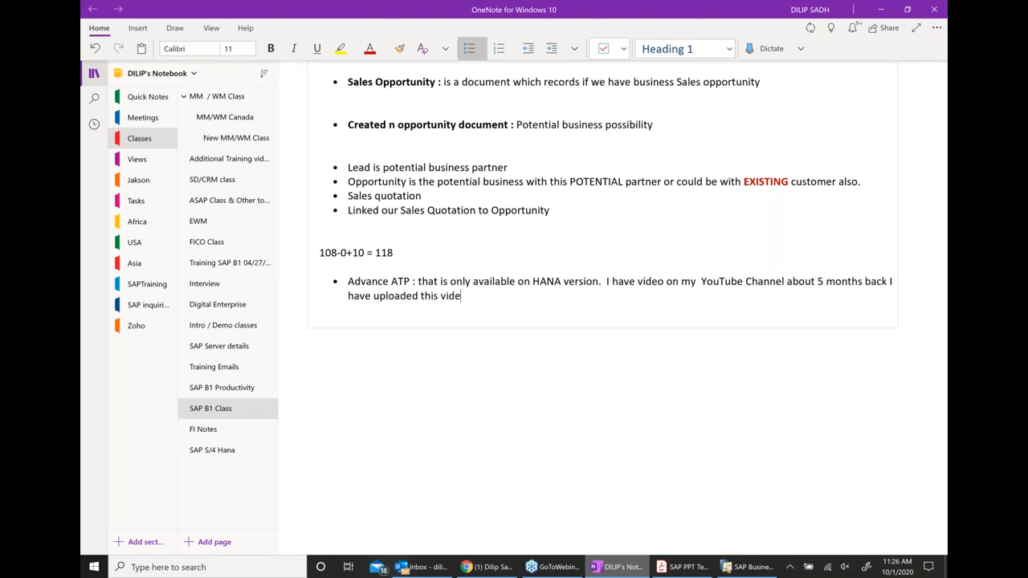
{"action": "type", "text": "os.  1 hr"}
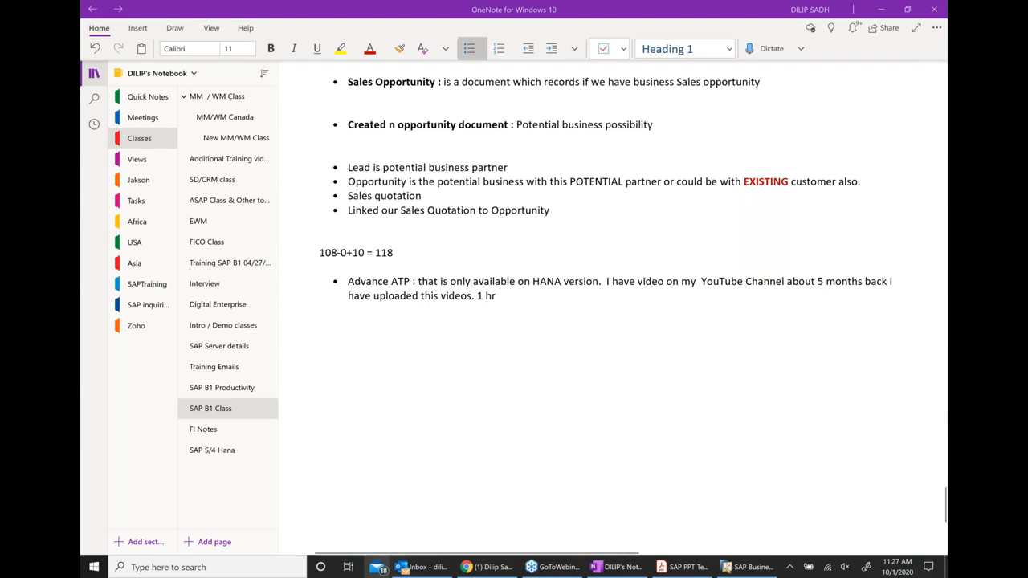
Look through the YouTube channel's uploads in Chrome down to the oldest videos and return to the availability checking slide in Acrobat Reader.
{"action": "left_click", "coordinate": [490, 567]}
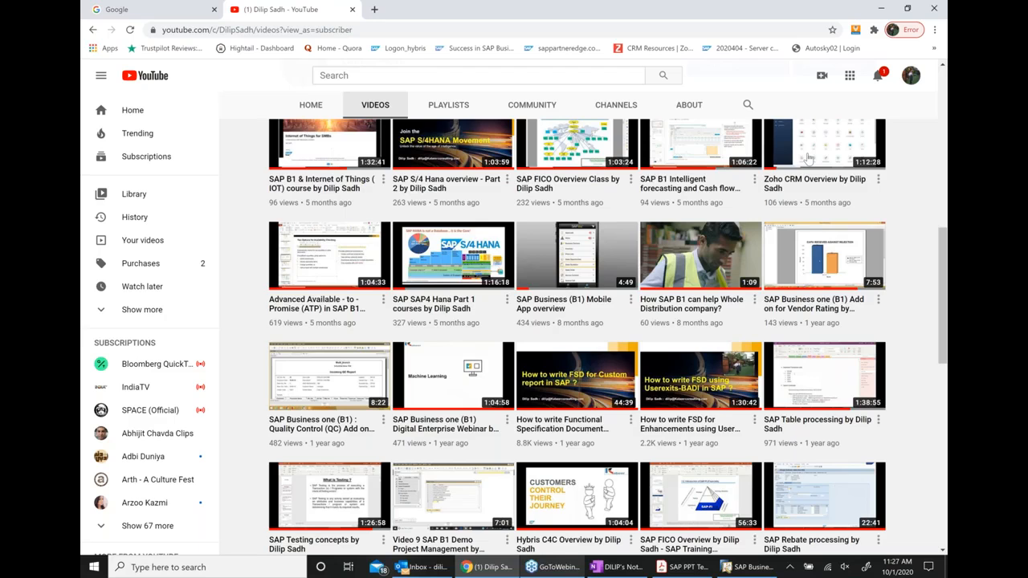
{"action": "scroll", "coordinate": [808, 158], "scroll_direction": "up", "scroll_amount": 5}
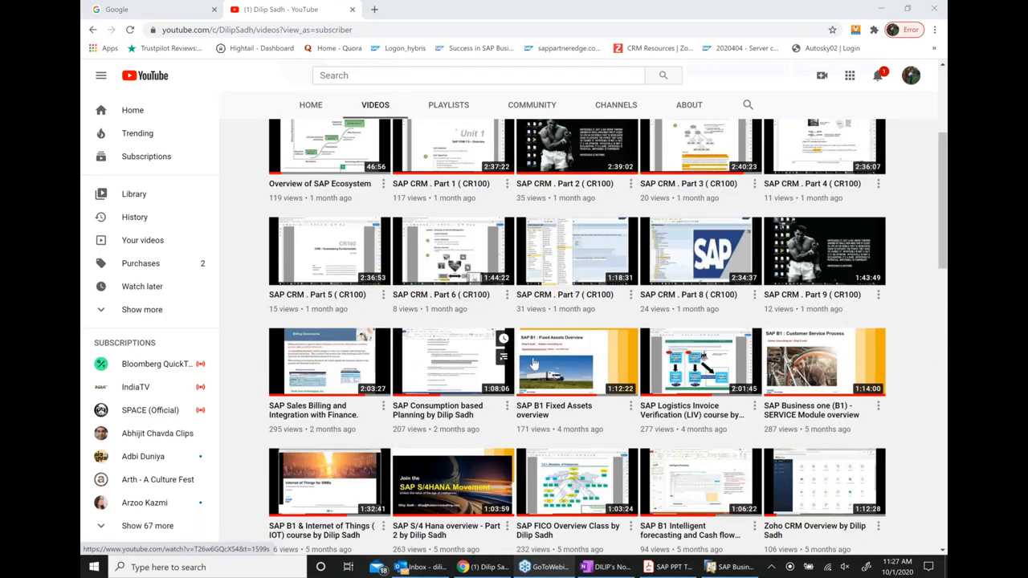
{"action": "scroll", "coordinate": [533, 363], "scroll_direction": "down", "scroll_amount": 5}
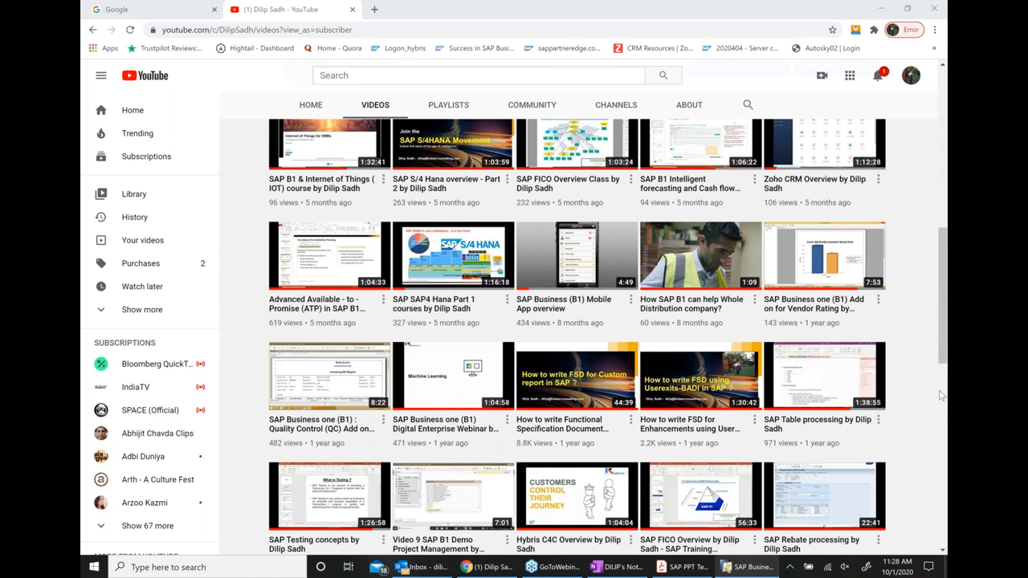
{"action": "scroll", "coordinate": [941, 395], "scroll_direction": "up", "scroll_amount": 3}
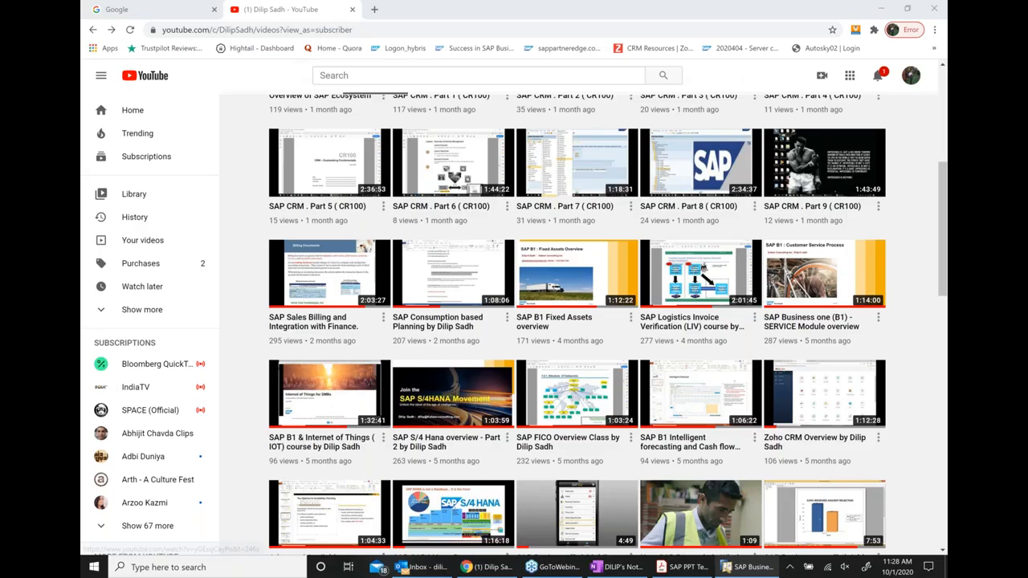
{"action": "scroll", "coordinate": [645, 399], "scroll_direction": "down", "scroll_amount": 15}
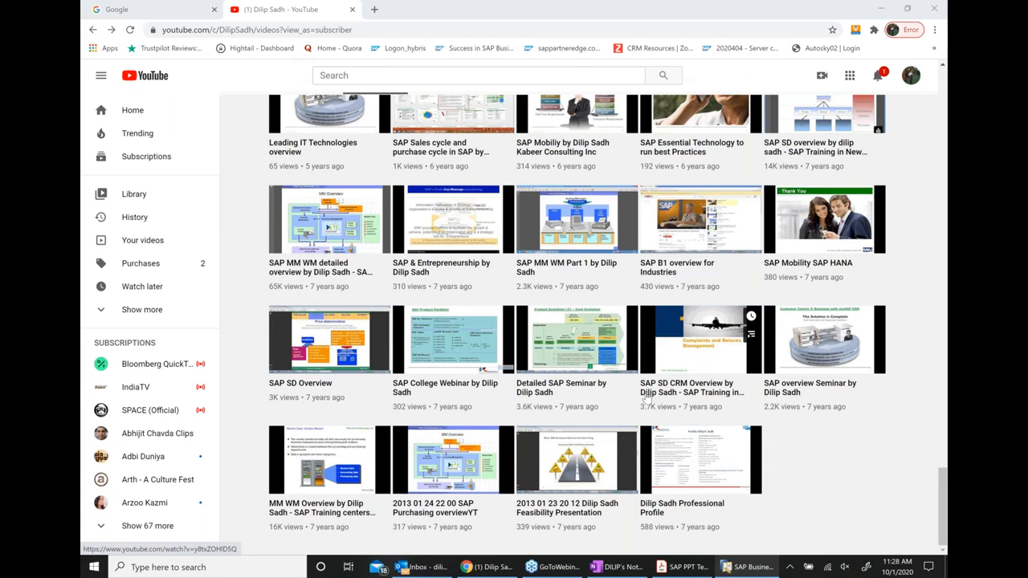
{"action": "left_click", "coordinate": [618, 566]}
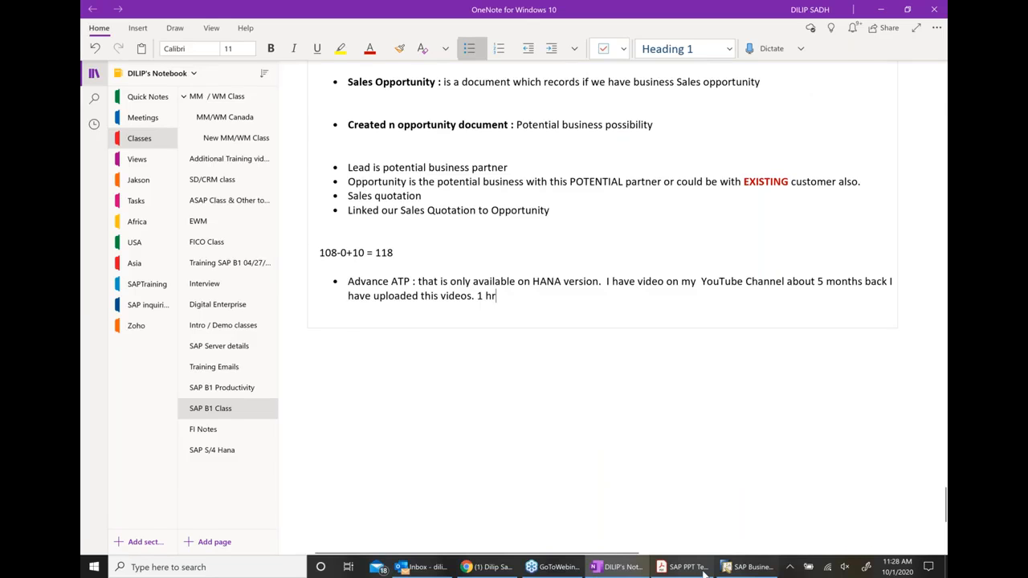
{"action": "left_click", "coordinate": [689, 567]}
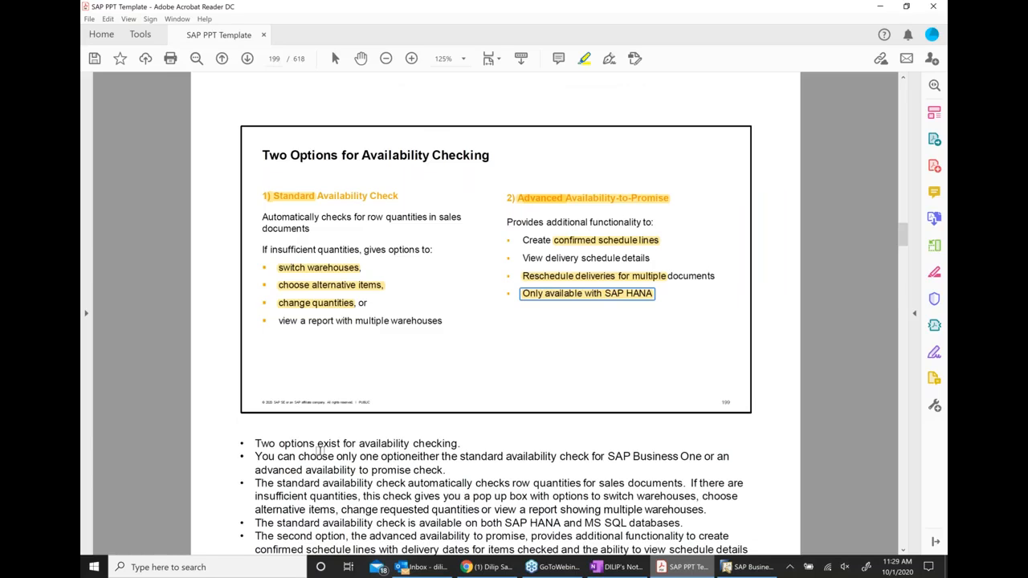
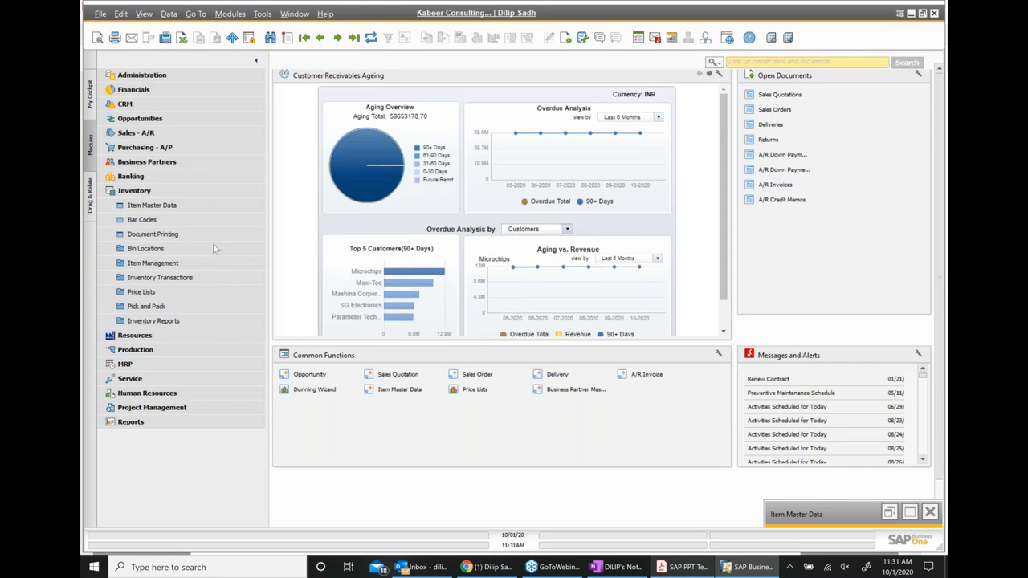
Create a new sales order under Sales - A/R and choose the business partner LEAD as customer.
{"action": "left_click", "coordinate": [135, 132]}
{"action": "scroll", "coordinate": [152, 160], "scroll_direction": "up", "scroll_amount": 1}
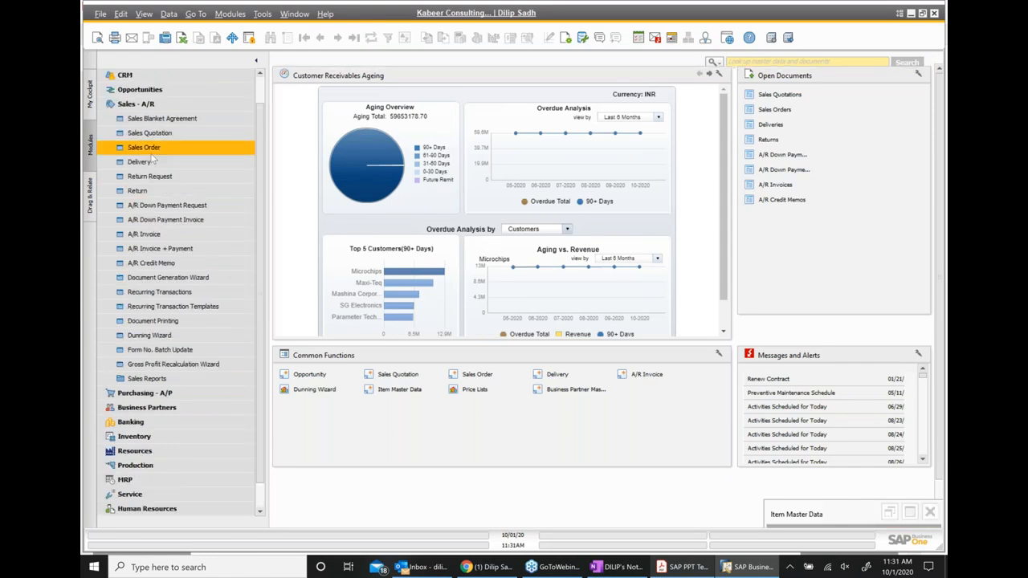
{"action": "left_click", "coordinate": [150, 152]}
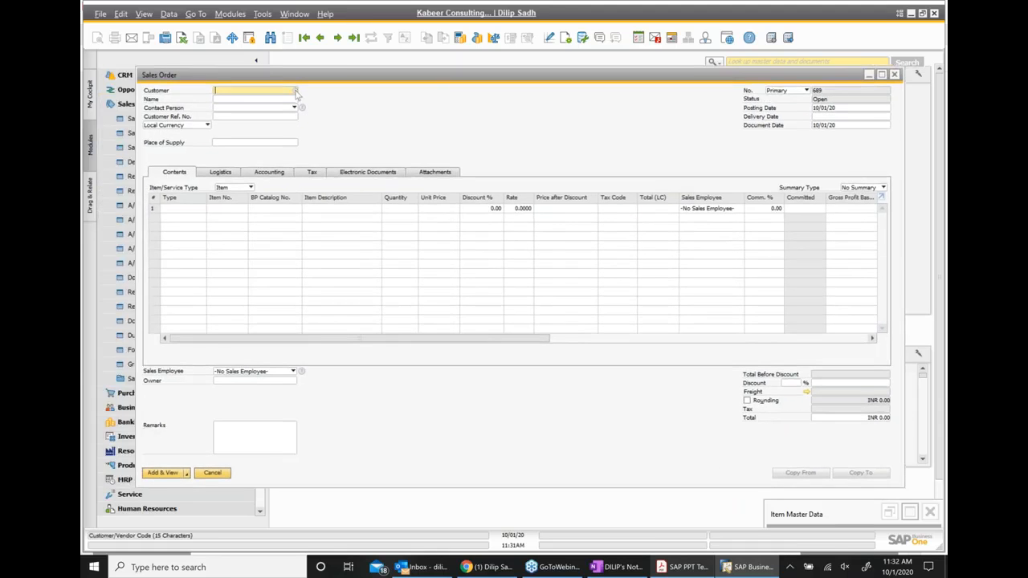
{"action": "left_click", "coordinate": [296, 92]}
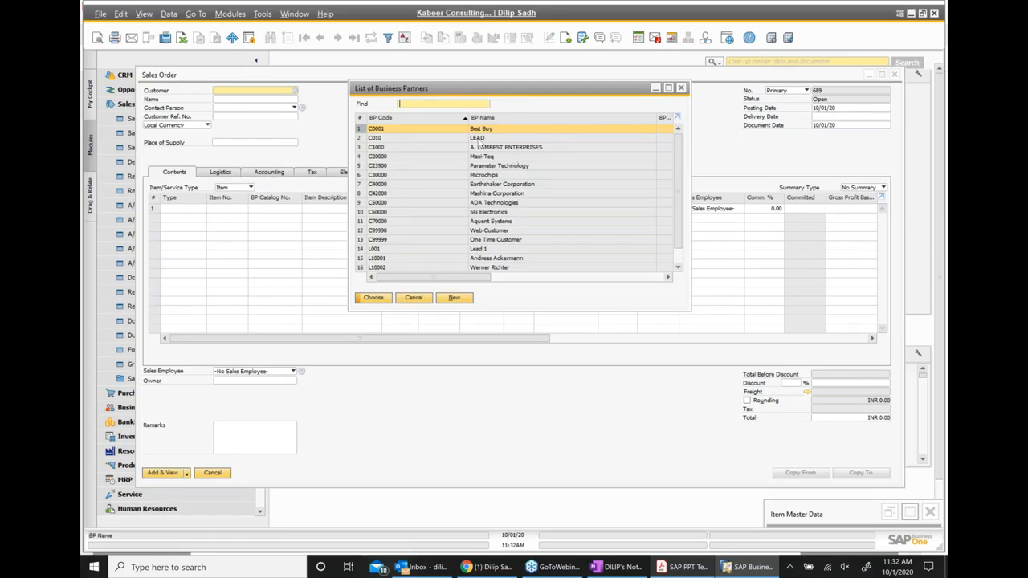
{"action": "double_click", "coordinate": [477, 138]}
Enter item FIG002 (Automotive component 2) on the first order line with quantity 30.
{"action": "type", "text": "fig002"}
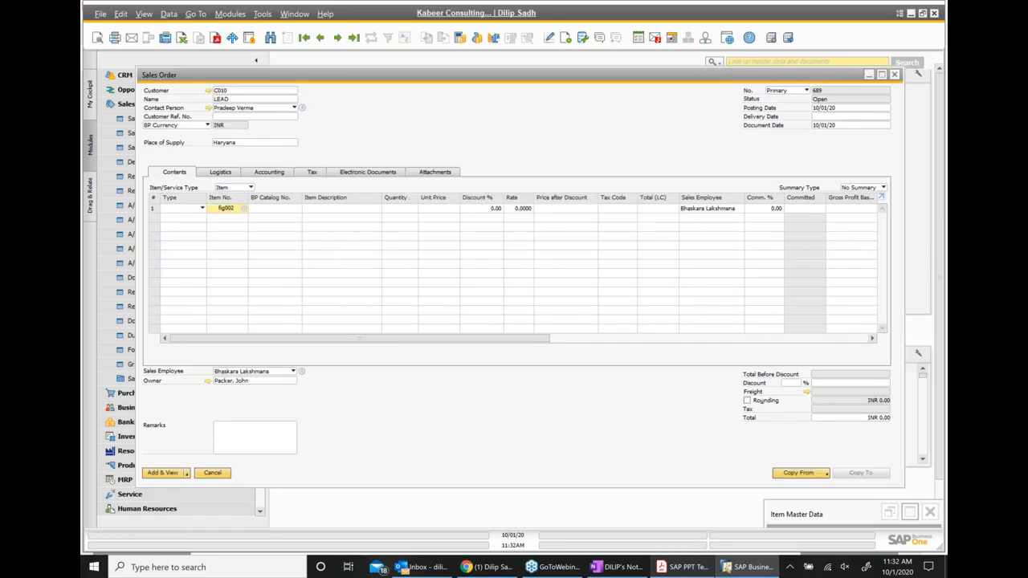
{"action": "key", "text": "Tab"}
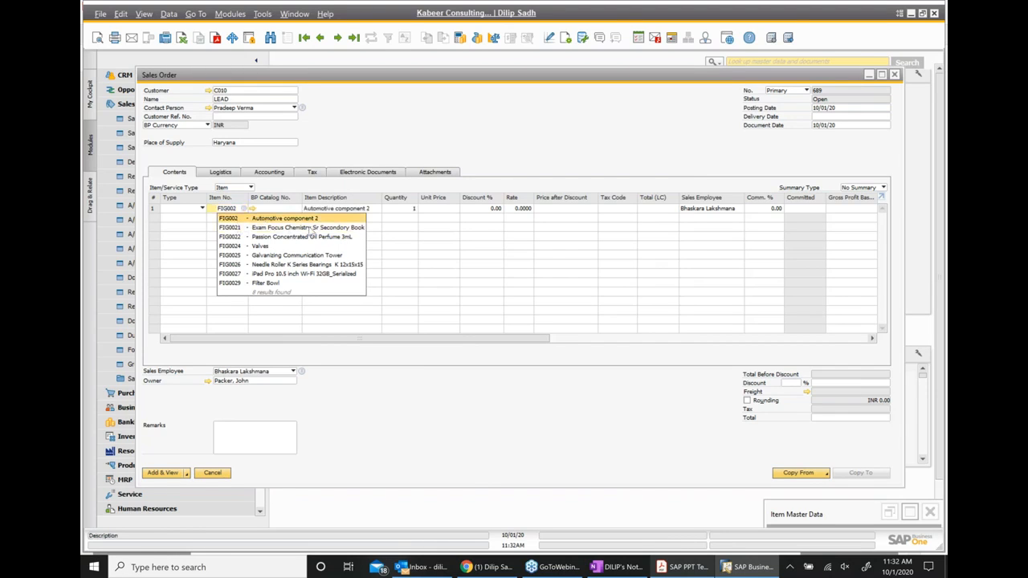
{"action": "key", "text": "Tab"}
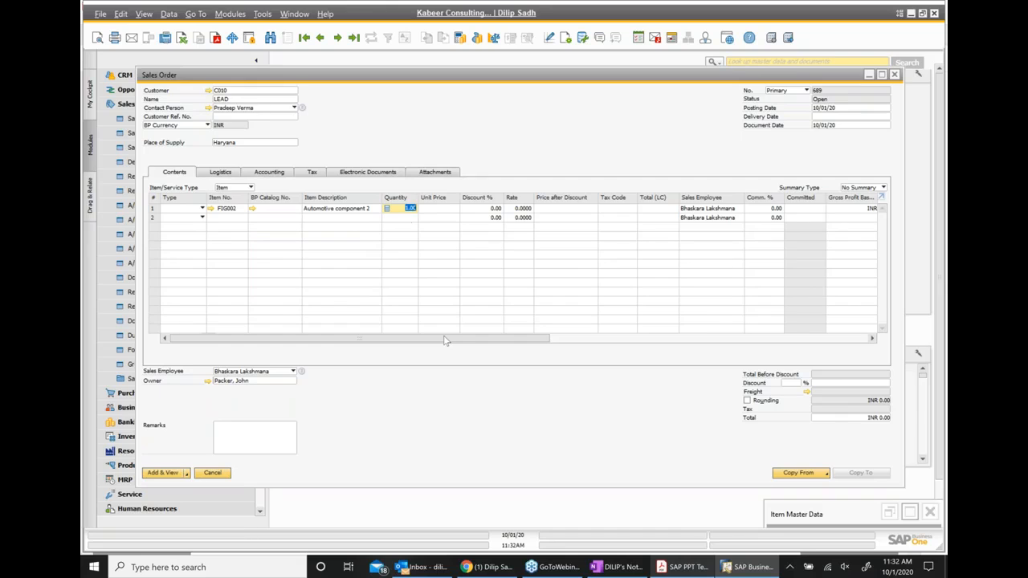
{"action": "type", "text": "1"}
{"action": "type", "text": "0"}
Set the delivery date to 10/01/20 for the order and its rows, enter unit price 200 and add the sales order.
{"action": "left_click", "coordinate": [873, 118]}
{"action": "left_click", "coordinate": [880, 119]}
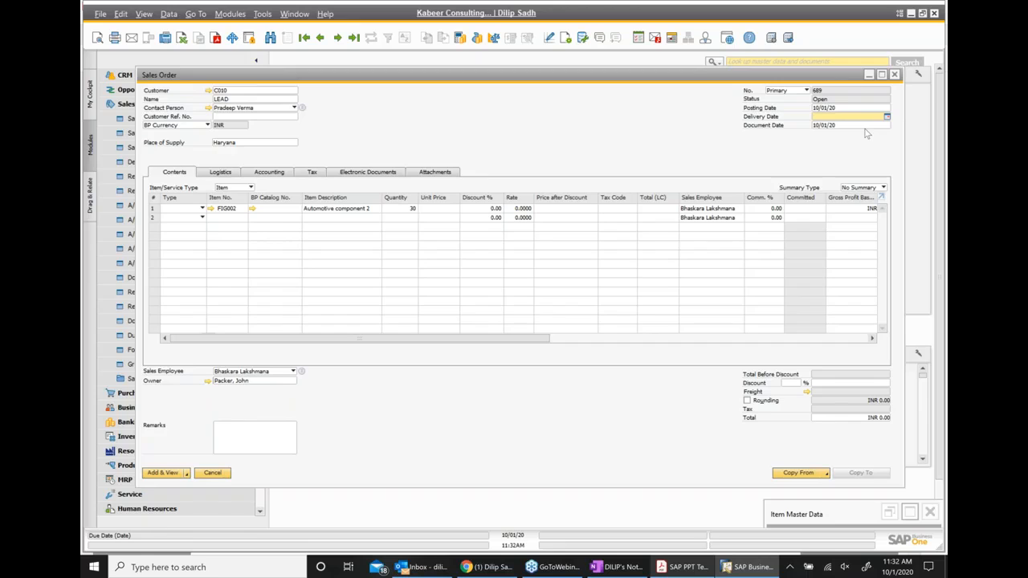
{"action": "left_click", "coordinate": [886, 117]}
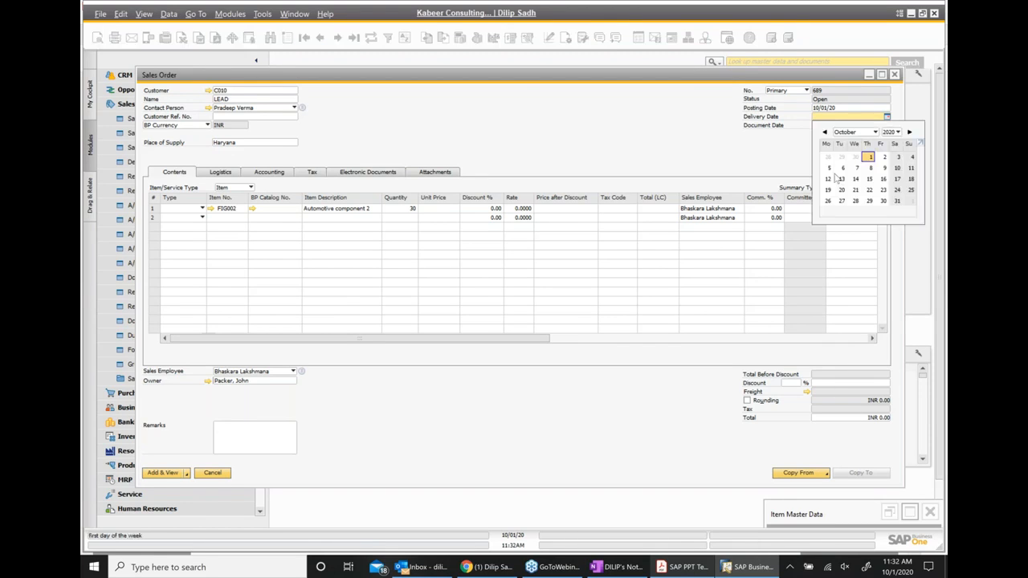
{"action": "left_click", "coordinate": [869, 157]}
{"action": "left_click", "coordinate": [169, 475]}
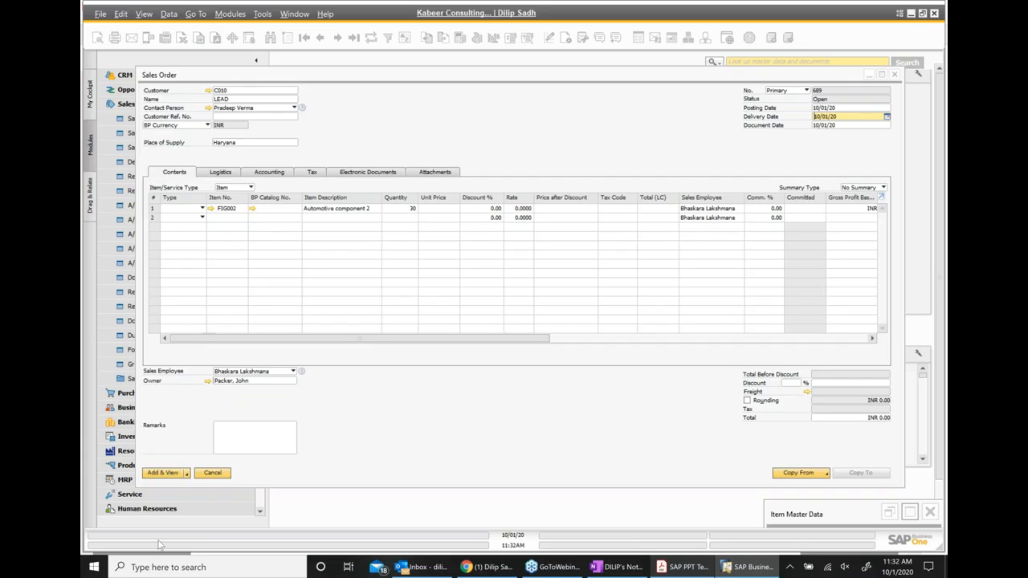
{"action": "left_click", "coordinate": [452, 212]}
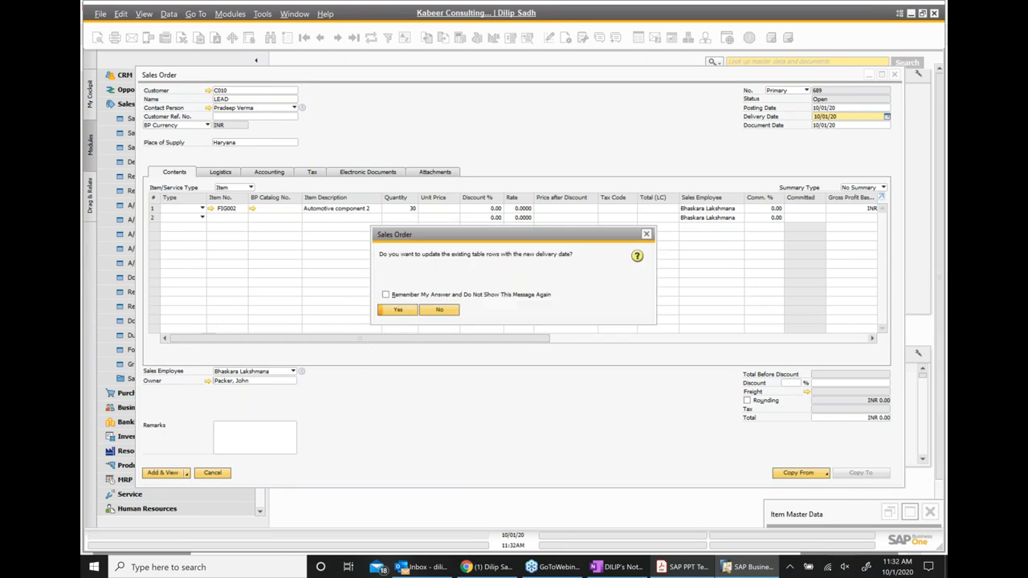
{"action": "left_click", "coordinate": [407, 311]}
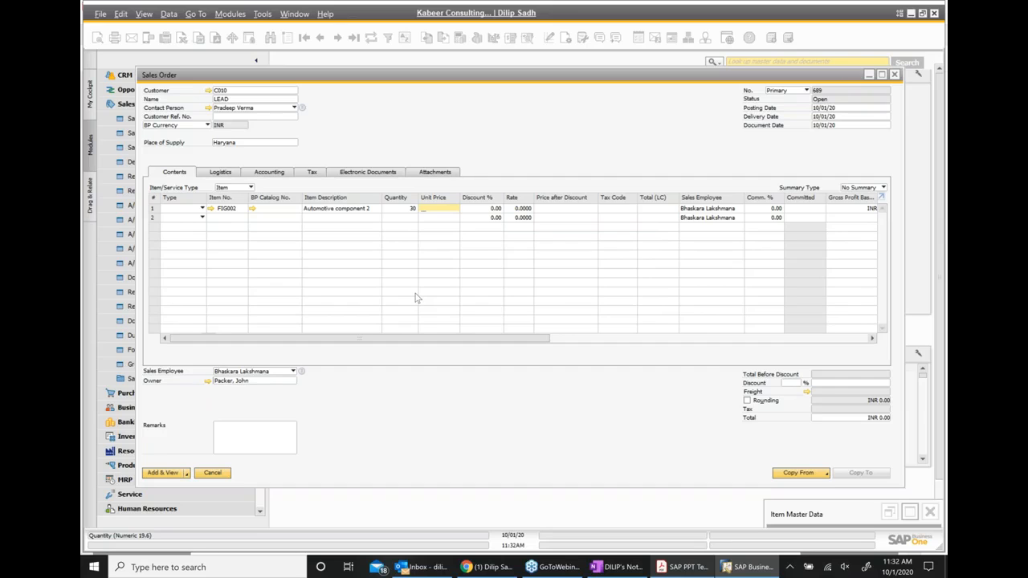
{"action": "type", "text": "200"}
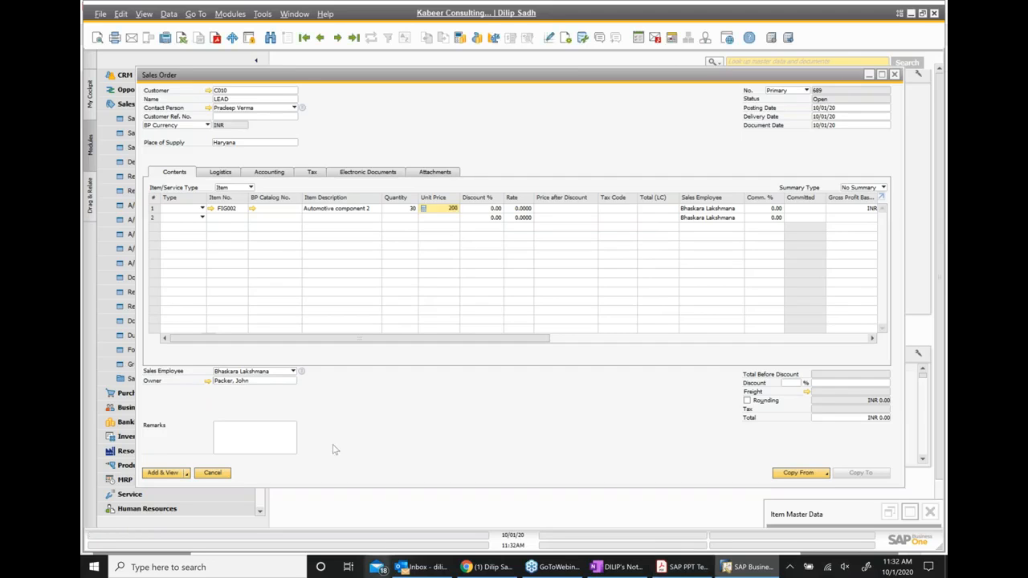
{"action": "left_click", "coordinate": [170, 475]}
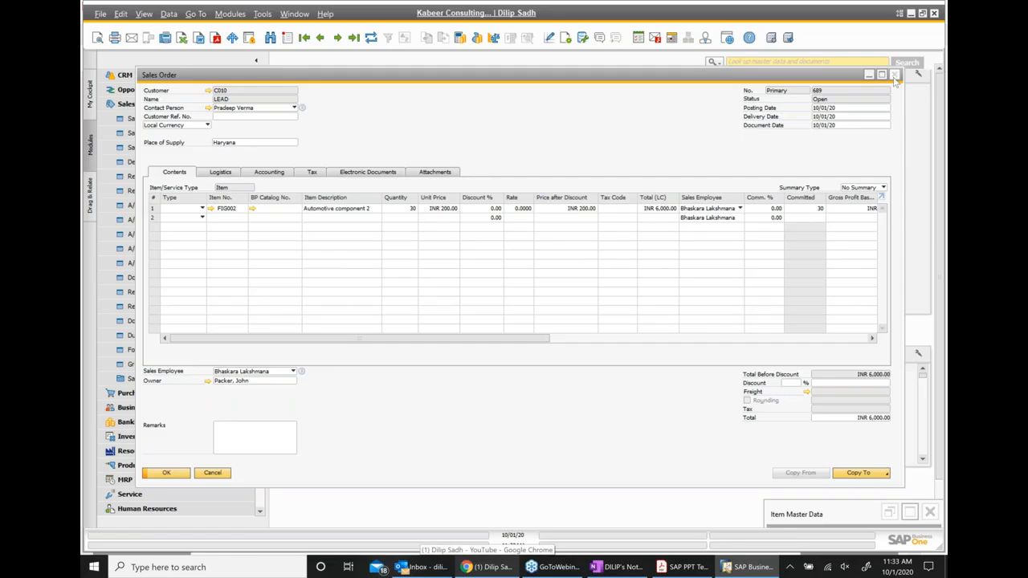
Close the sales order and review the in-stock, committed, ordered and available quantities of FIG002 in its item master data.
{"action": "left_click", "coordinate": [895, 76]}
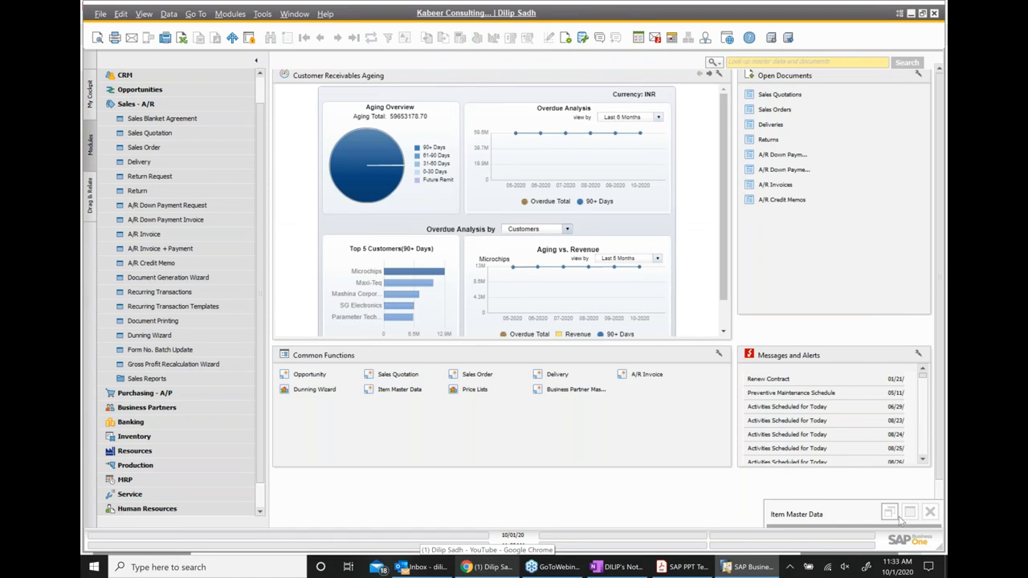
{"action": "left_click", "coordinate": [900, 519]}
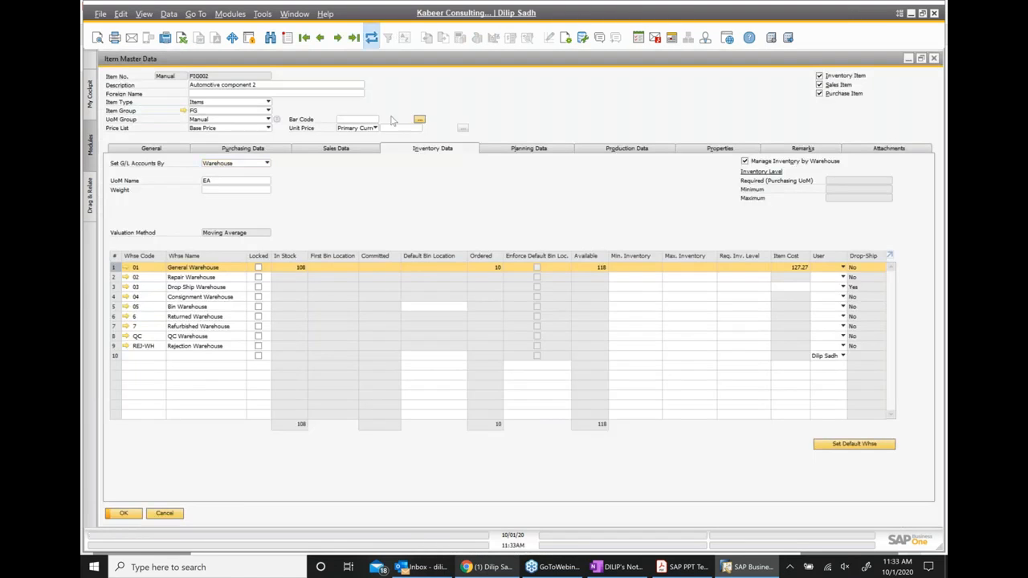
{"action": "left_click", "coordinate": [395, 270]}
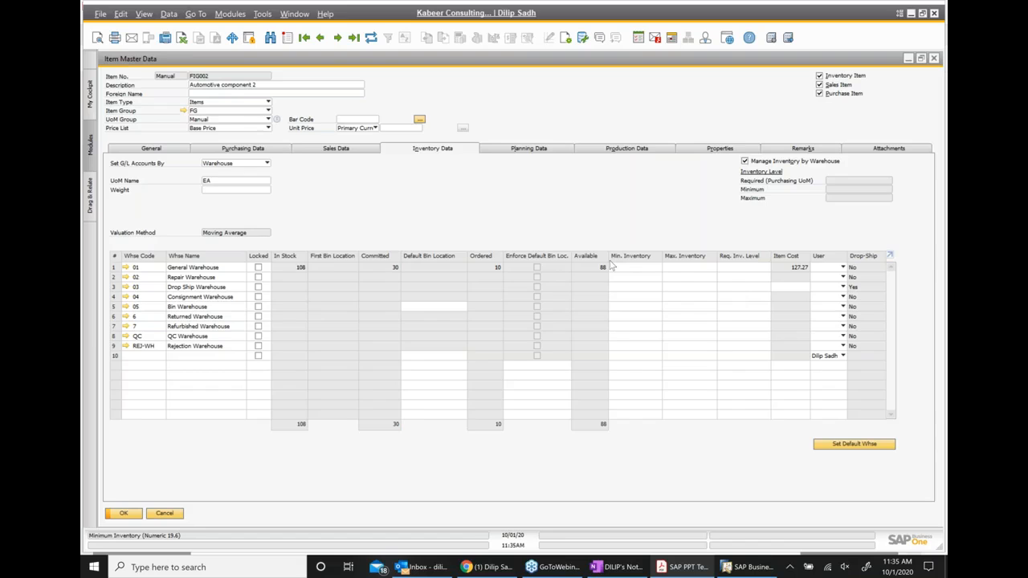
{"action": "left_click", "coordinate": [908, 59]}
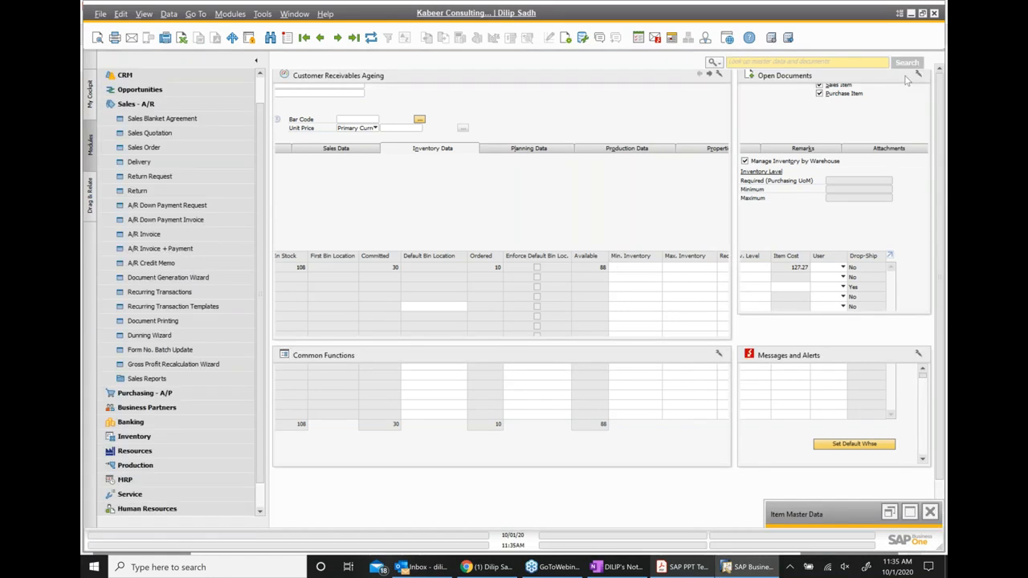
{"action": "left_click", "coordinate": [725, 569]}
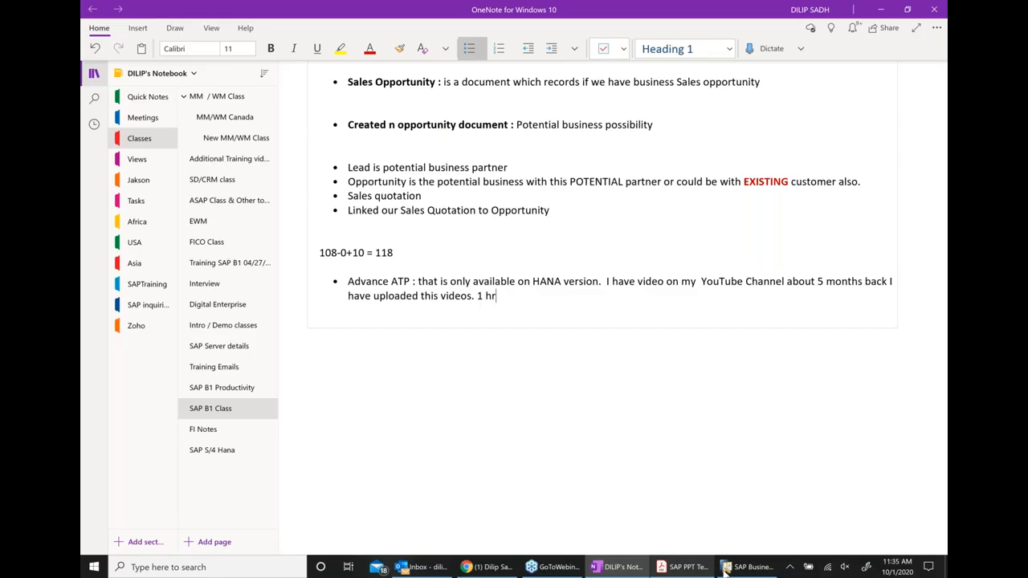
{"action": "left_click", "coordinate": [725, 568]}
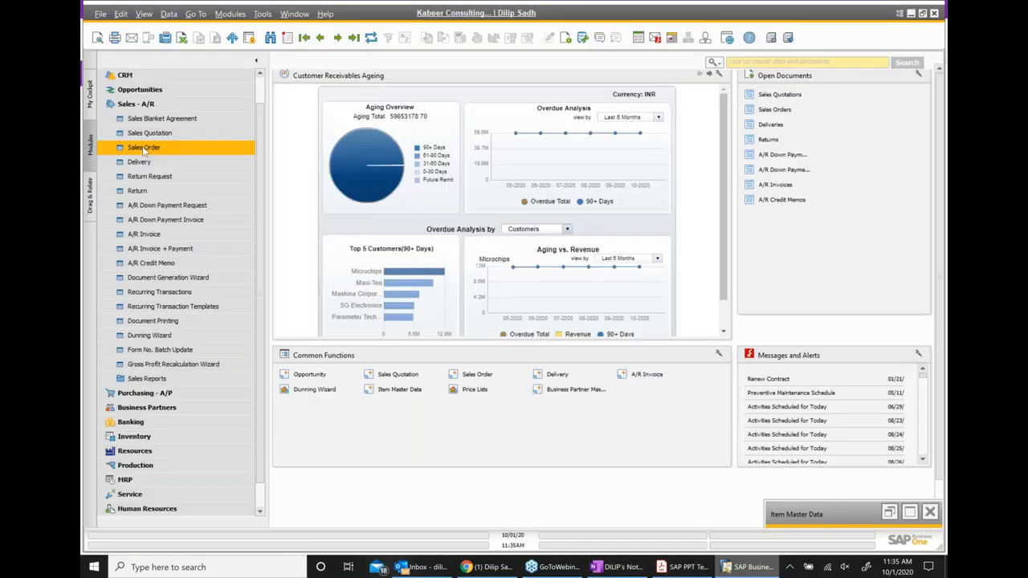
Start another sales order for the customer Microchips with item FIG002 on the first line.
{"action": "left_click", "coordinate": [145, 149]}
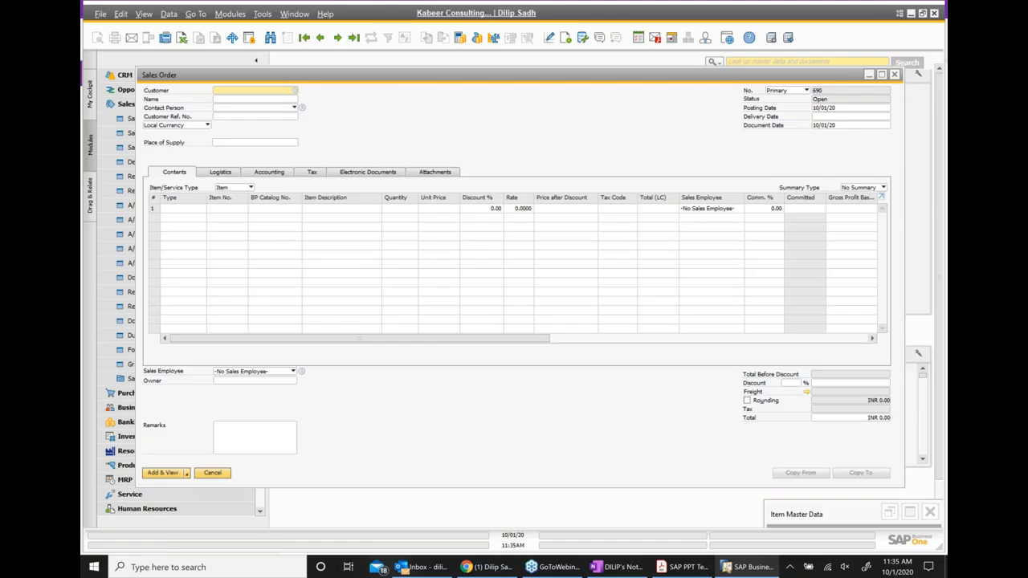
{"action": "key", "text": "Tab"}
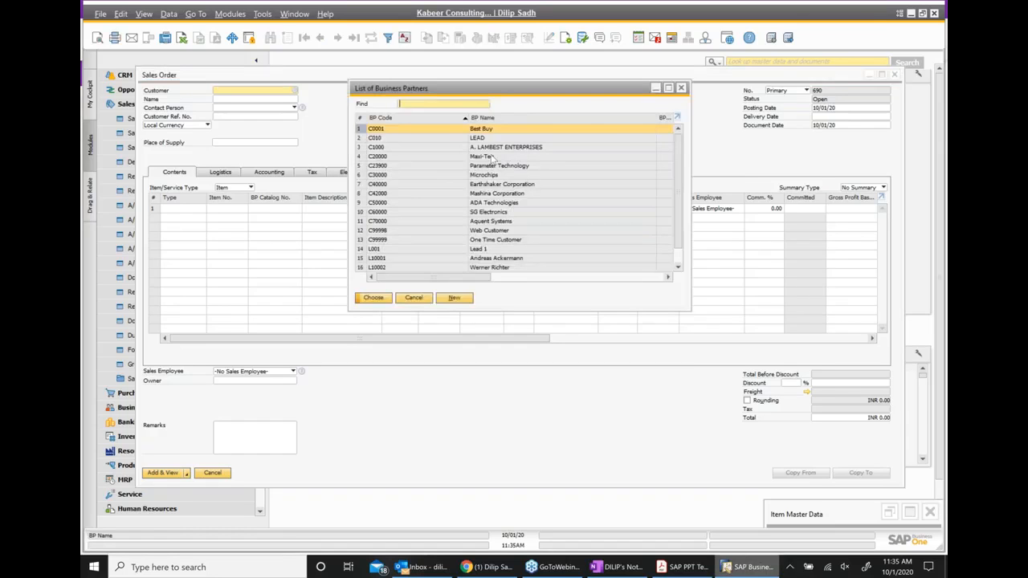
{"action": "double_click", "coordinate": [486, 174]}
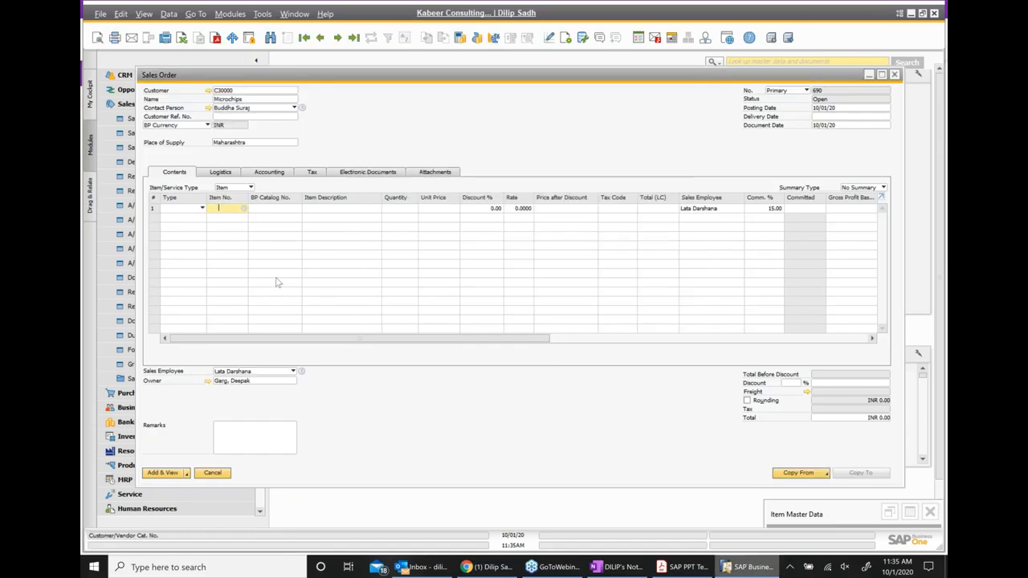
{"action": "type", "text": "fig"}
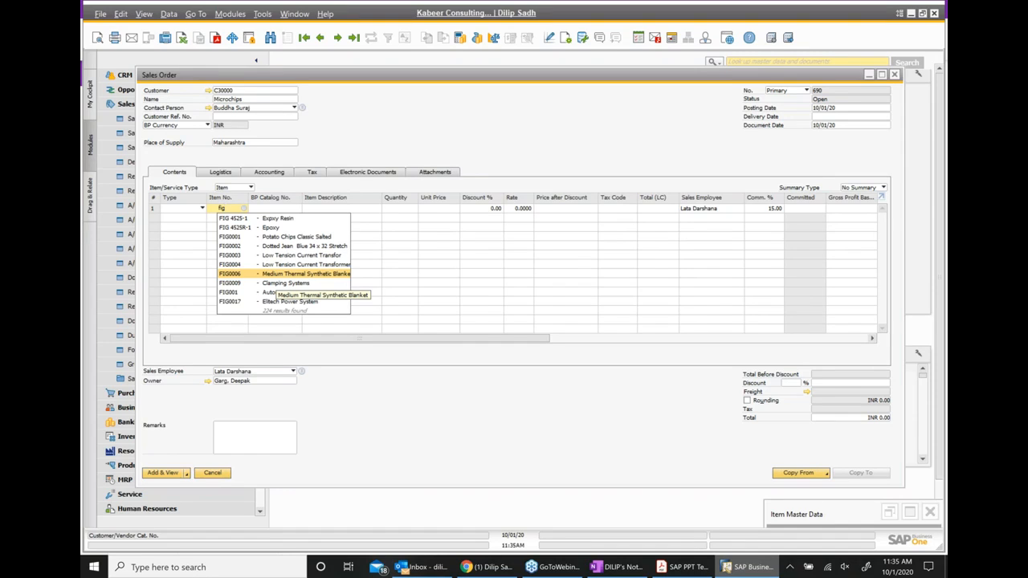
{"action": "type", "text": "002"}
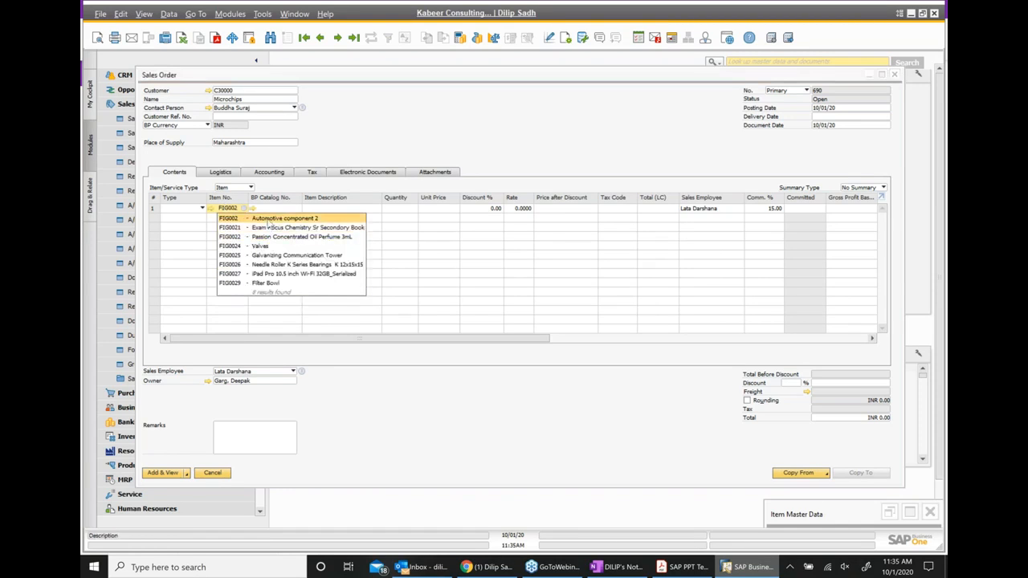
{"action": "left_click", "coordinate": [267, 220]}
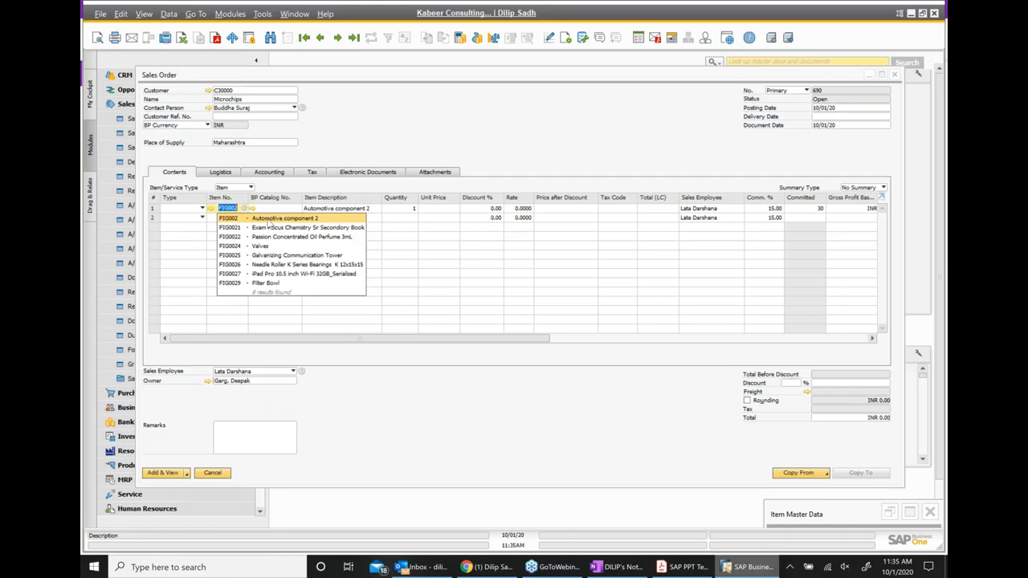
Set the delivery date of the Microchips order to 10/01/20 and apply it to the existing rows.
{"action": "left_click", "coordinate": [843, 117]}
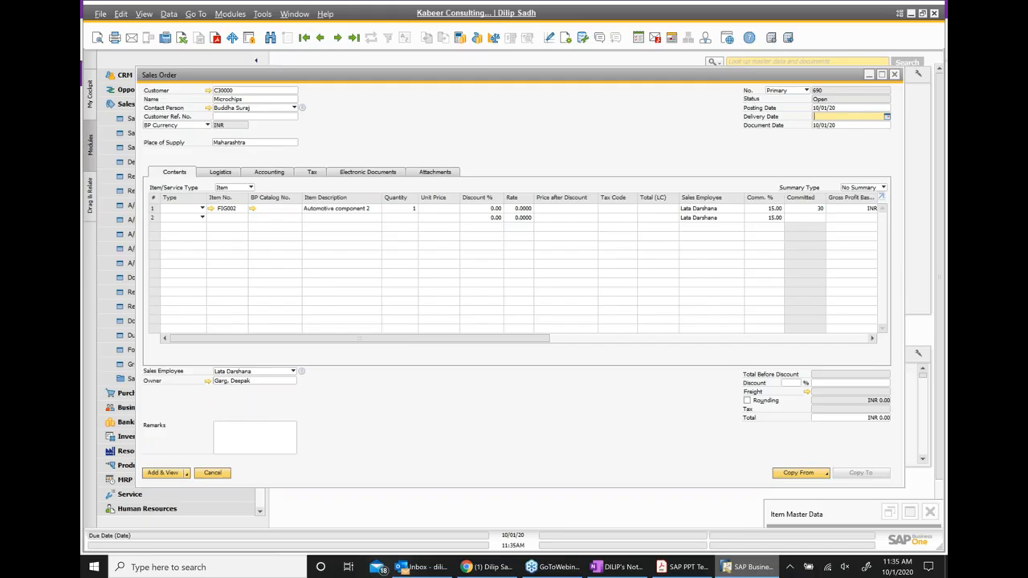
{"action": "left_click", "coordinate": [886, 117]}
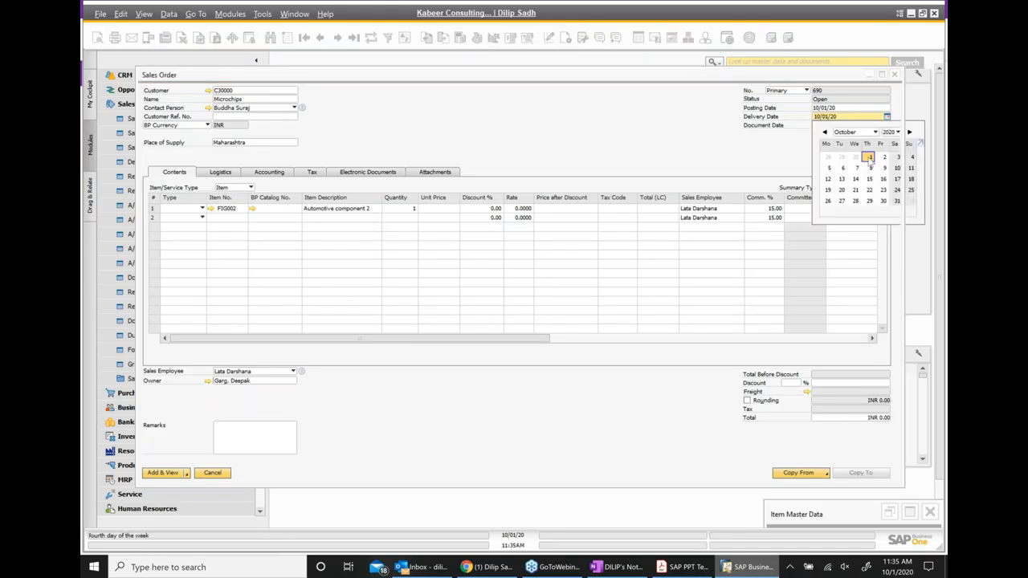
{"action": "left_click", "coordinate": [869, 157]}
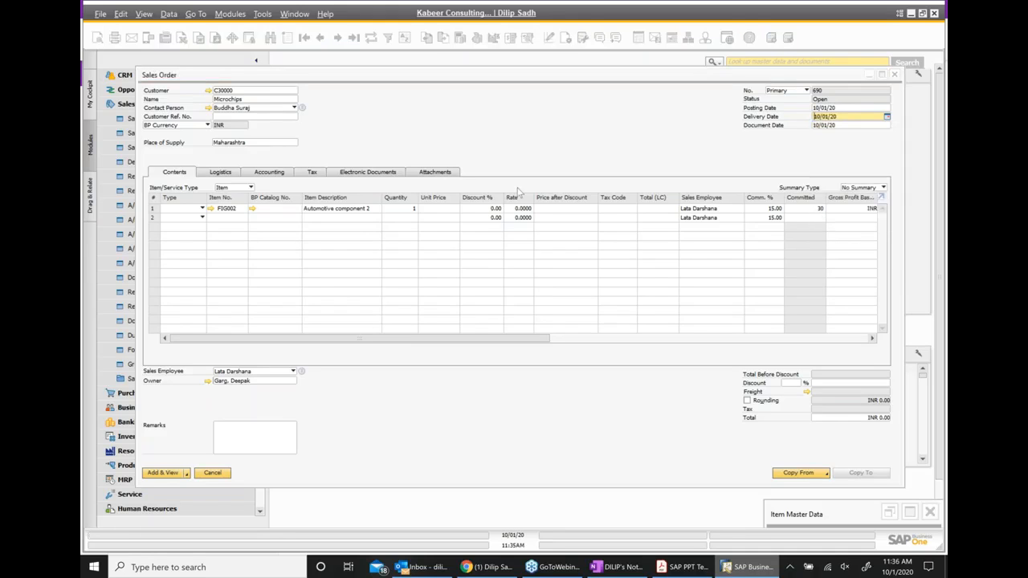
{"action": "left_click", "coordinate": [415, 215]}
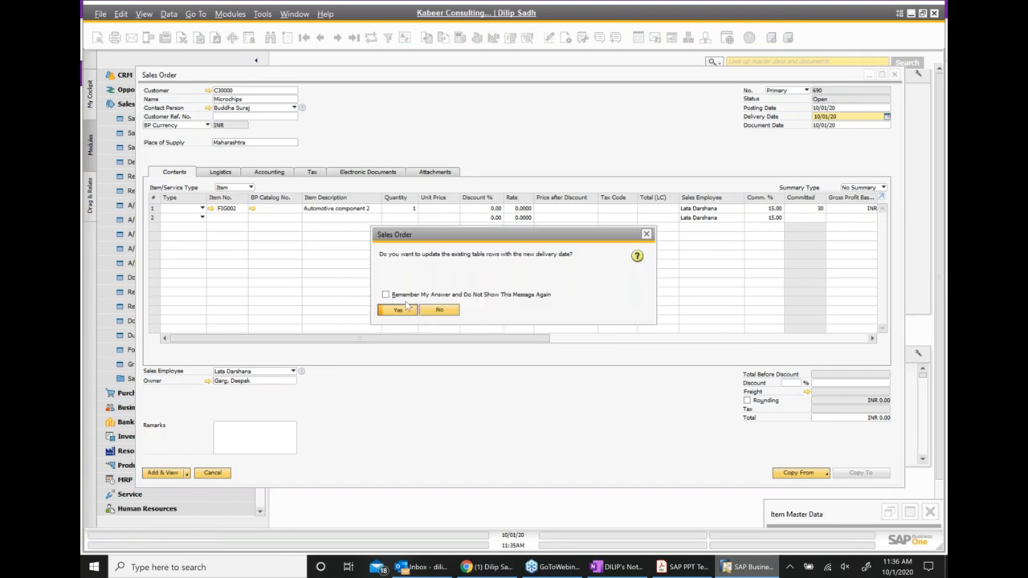
{"action": "left_click", "coordinate": [397, 309]}
Set the FIG002 line's quantity to 100 and commit it to run the item availability check.
{"action": "type", "text": "100"}
{"action": "left_click", "coordinate": [407, 208]}
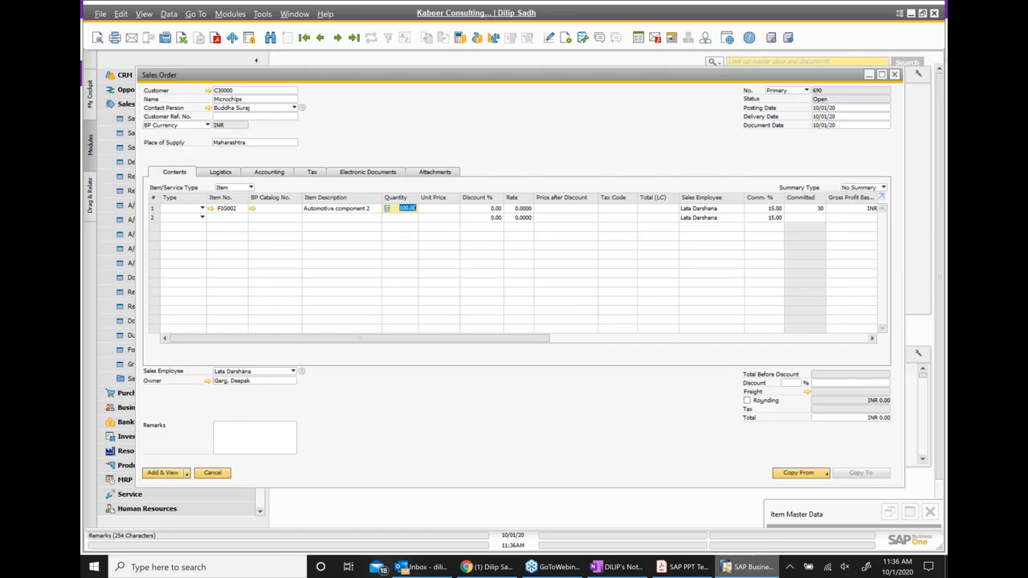
{"action": "key", "text": "Tab"}
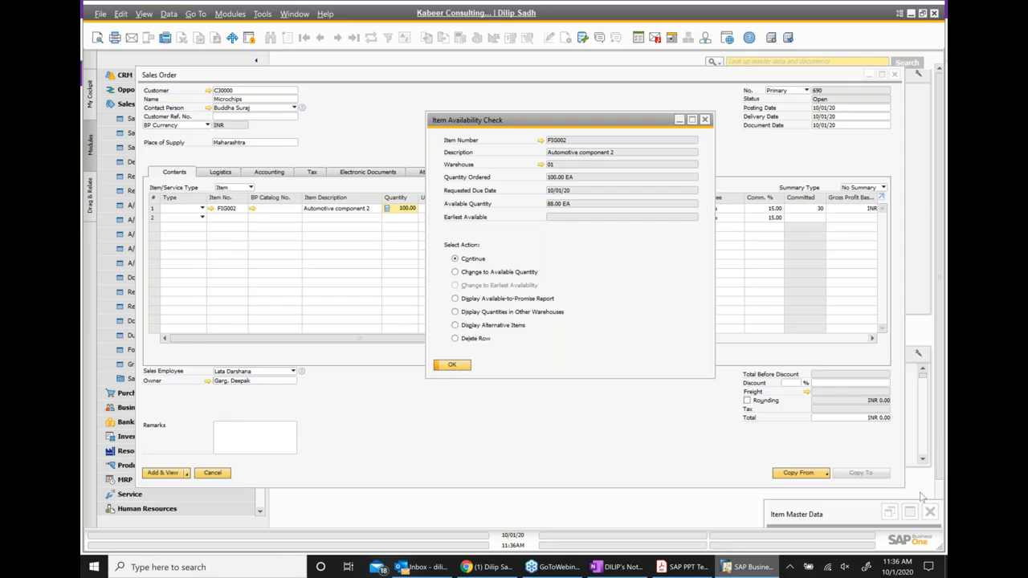
Compare the availability check with FIG002's inventory data in its item master, and switch to the Standard Availability Check slide in Acrobat Reader.
{"action": "left_click", "coordinate": [911, 521]}
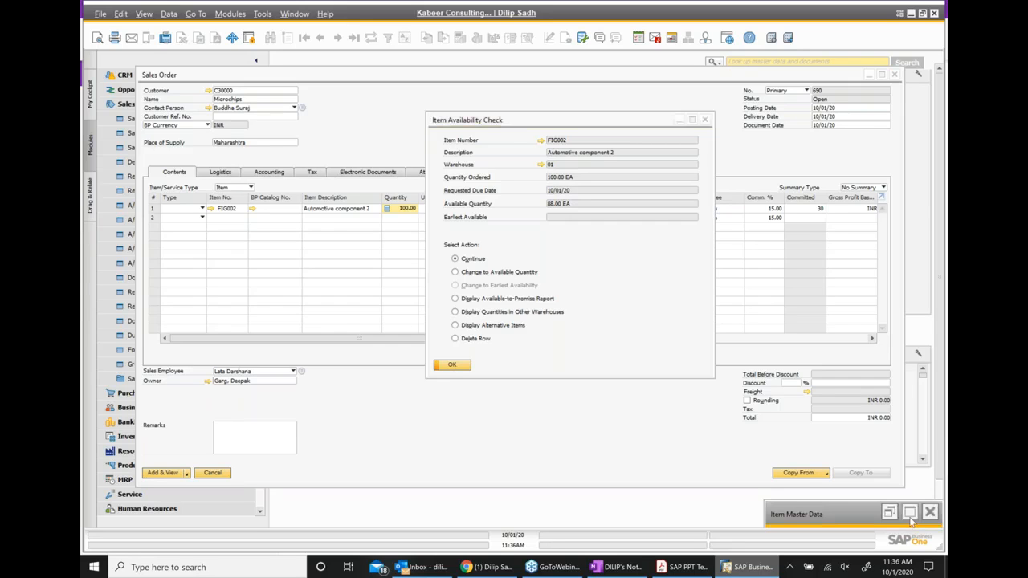
{"action": "left_click", "coordinate": [911, 517]}
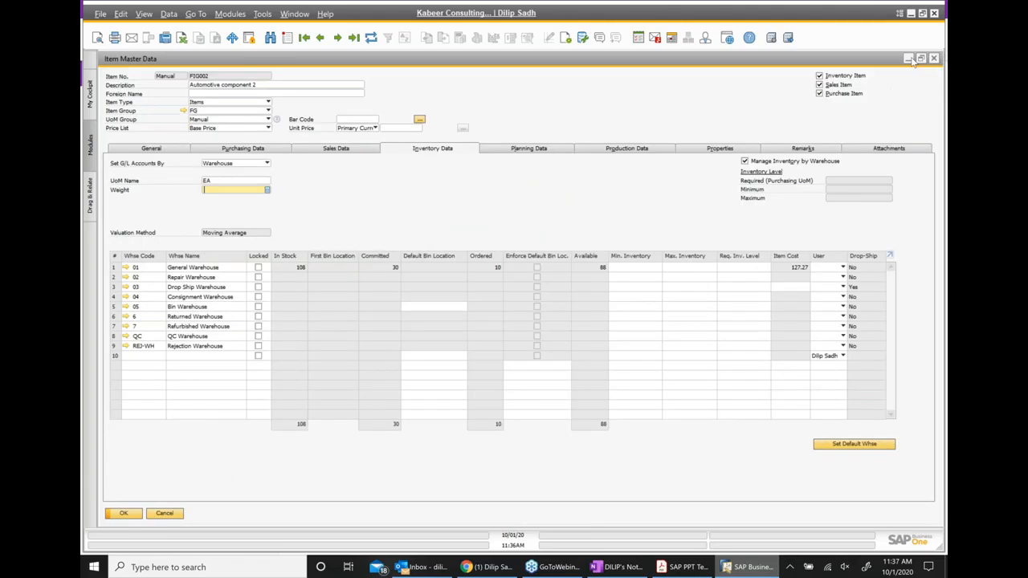
{"action": "left_click", "coordinate": [909, 59]}
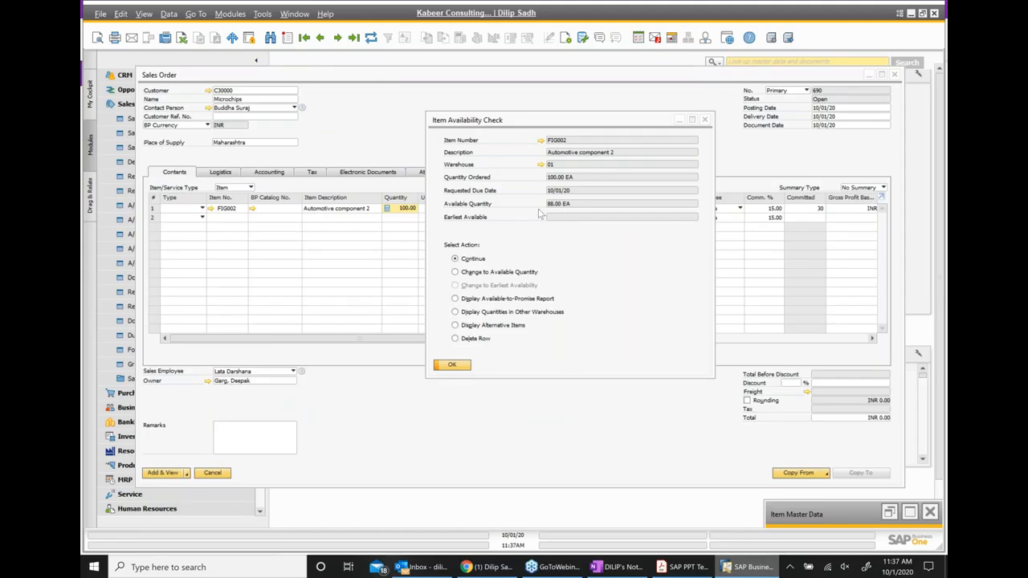
{"action": "left_click", "coordinate": [660, 567]}
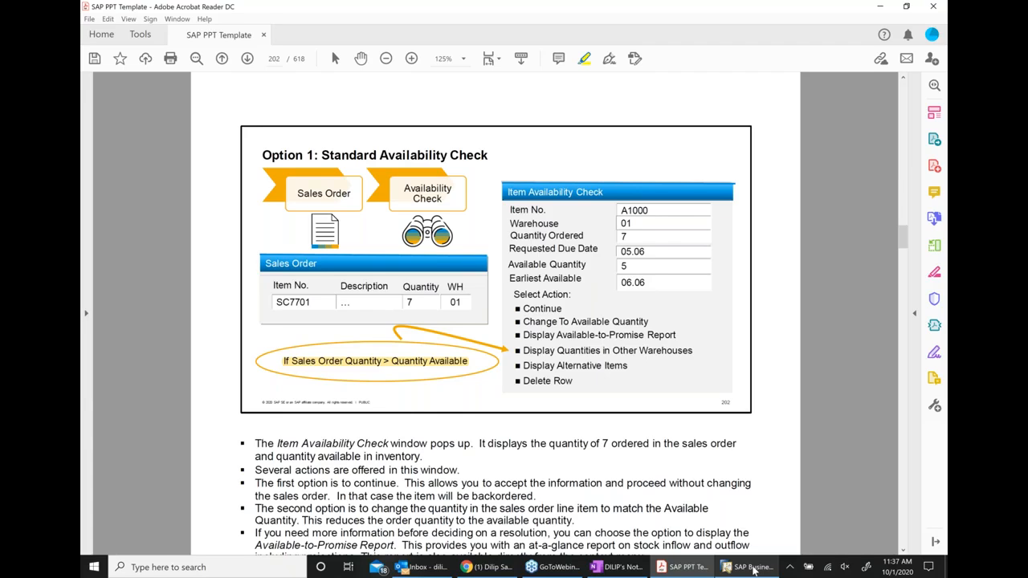
Compare the item availability check in SAP Business One with the Acrobat Reader slide, and advance to the Availability to Promise Report slide.
{"action": "left_click", "coordinate": [752, 567]}
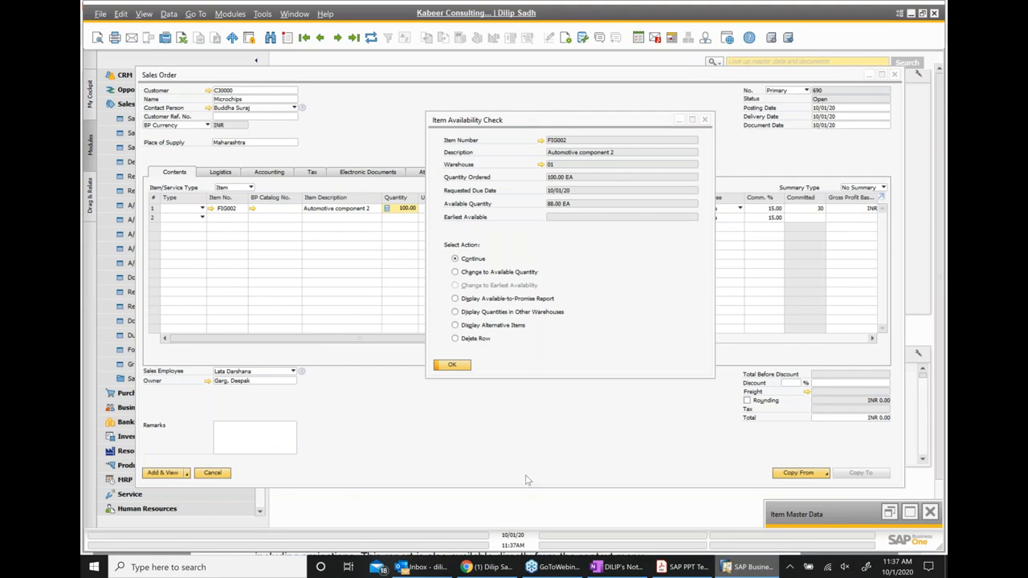
{"action": "left_click", "coordinate": [696, 567]}
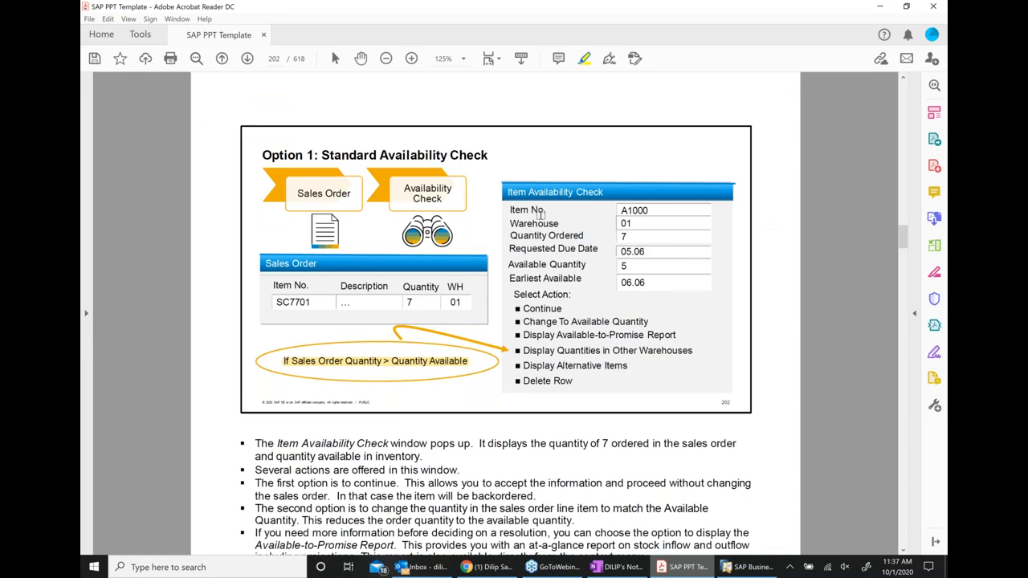
{"action": "scroll", "coordinate": [414, 163], "scroll_direction": "down", "scroll_amount": 1}
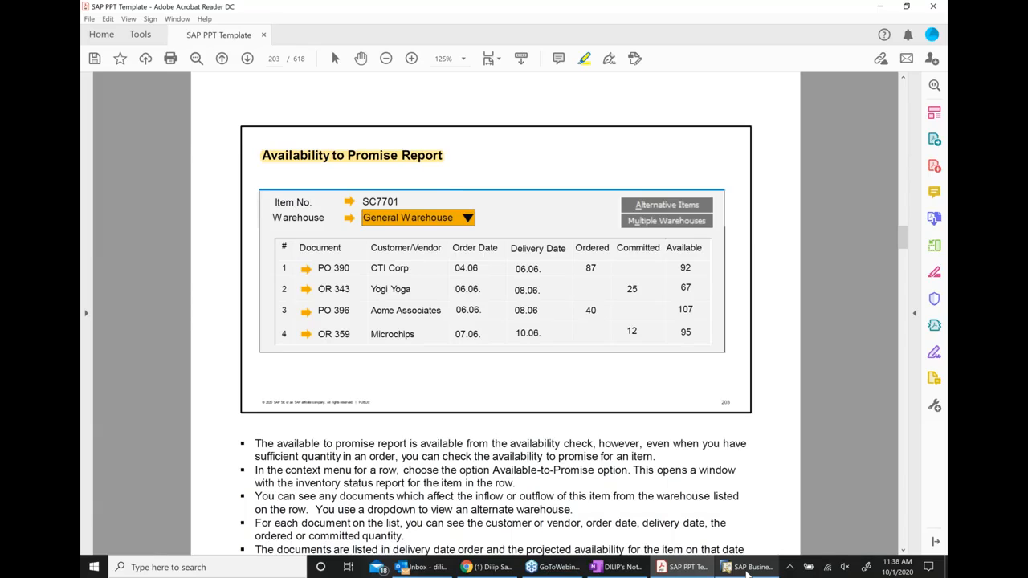
In SAP Business One, display FIG002's Available-to-Promise report from the availability check and view it for the Bin, Returned and General warehouses.
{"action": "left_click", "coordinate": [746, 566]}
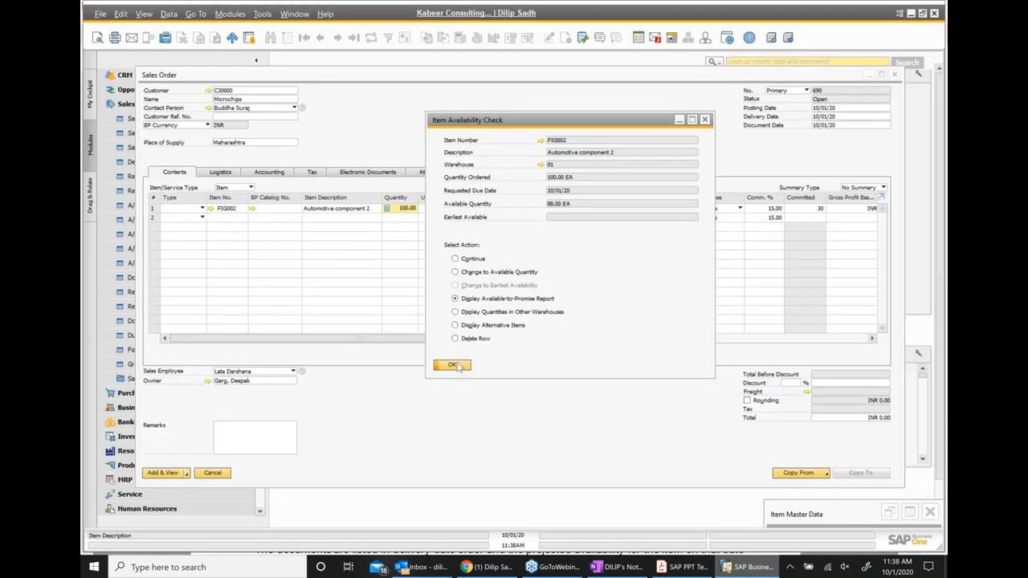
{"action": "left_click", "coordinate": [455, 366]}
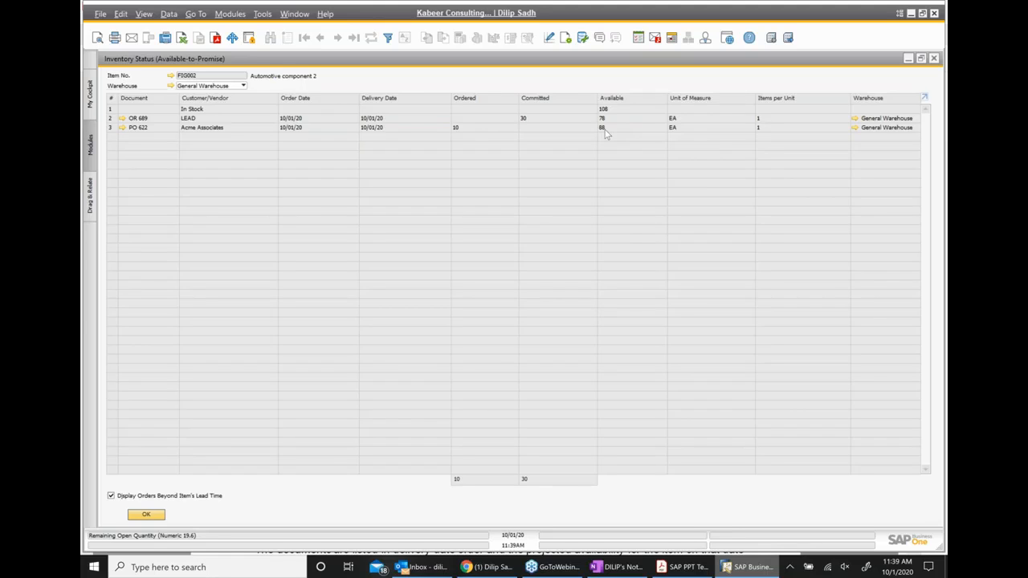
{"action": "left_click", "coordinate": [242, 86]}
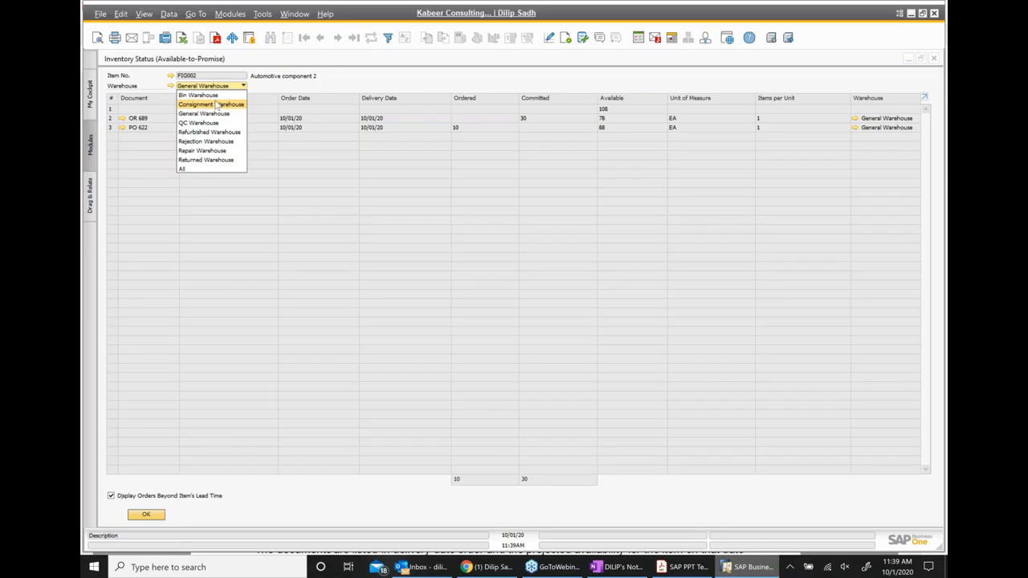
{"action": "left_click", "coordinate": [215, 97]}
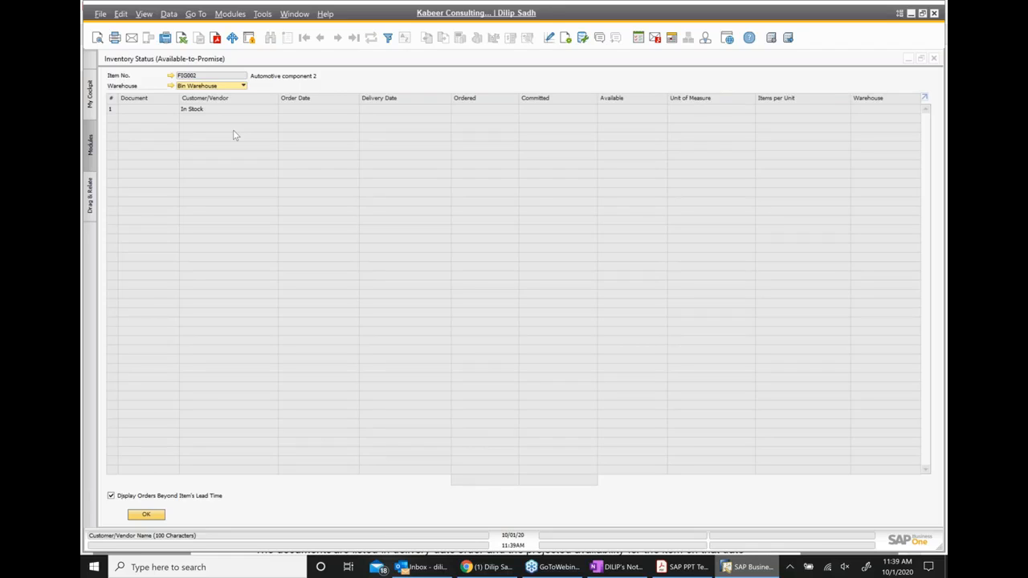
{"action": "left_click", "coordinate": [236, 86]}
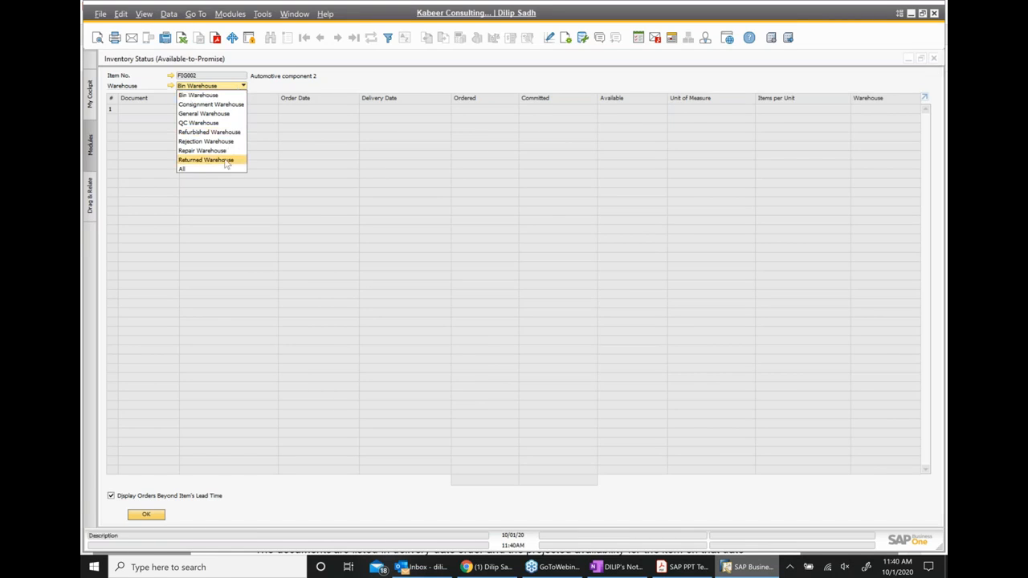
{"action": "left_click", "coordinate": [206, 160]}
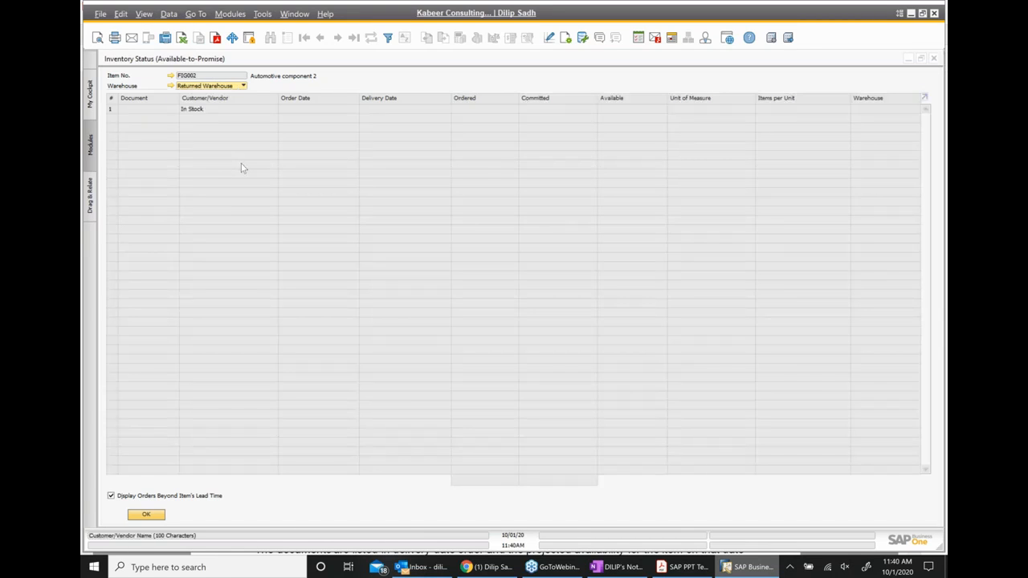
{"action": "left_click", "coordinate": [242, 85]}
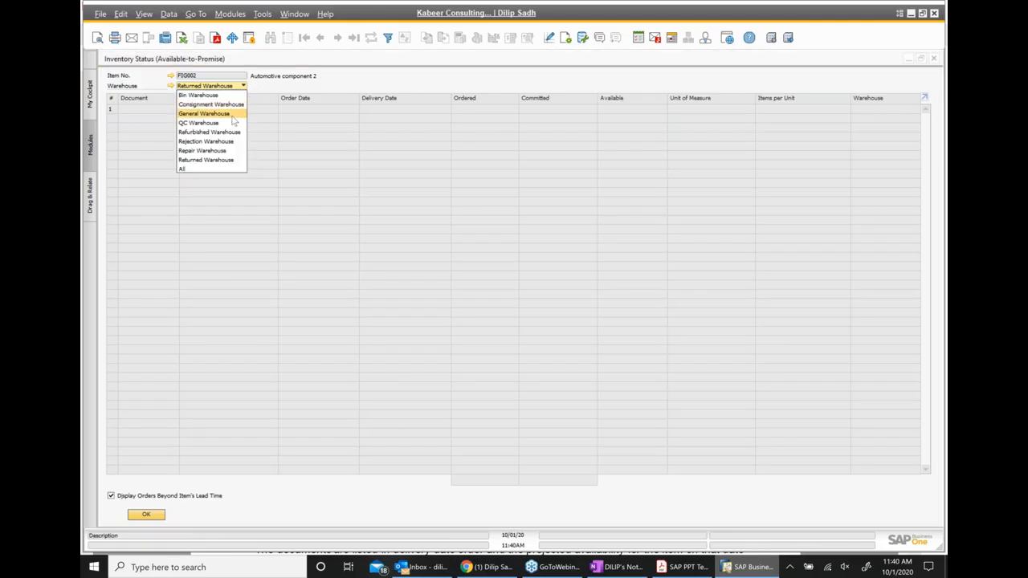
{"action": "left_click", "coordinate": [229, 114]}
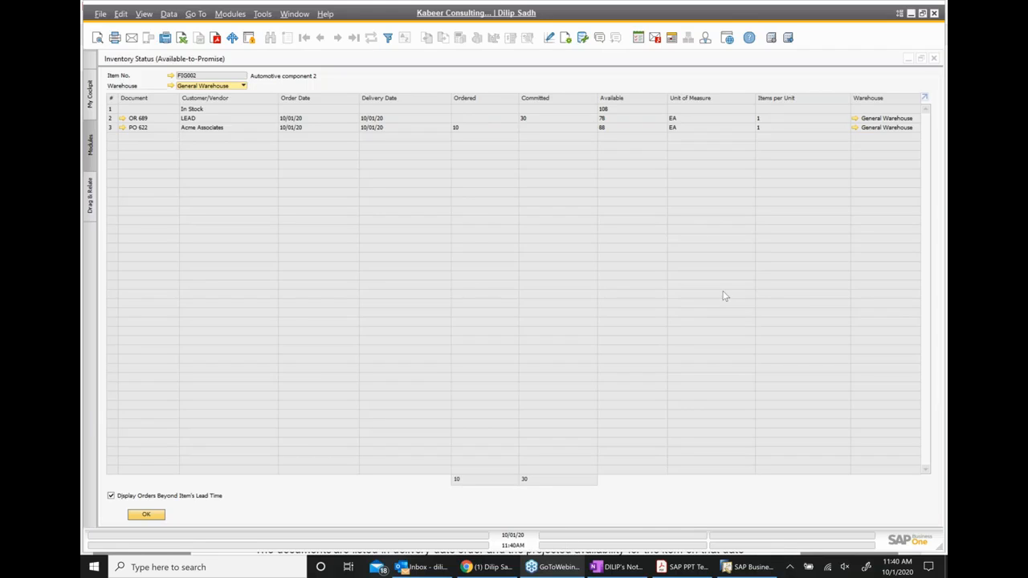
Switch to Acrobat Reader, advance to the Settings for Standard Available Check slide and select its highlighted Document Settings path.
{"action": "left_click", "coordinate": [684, 568]}
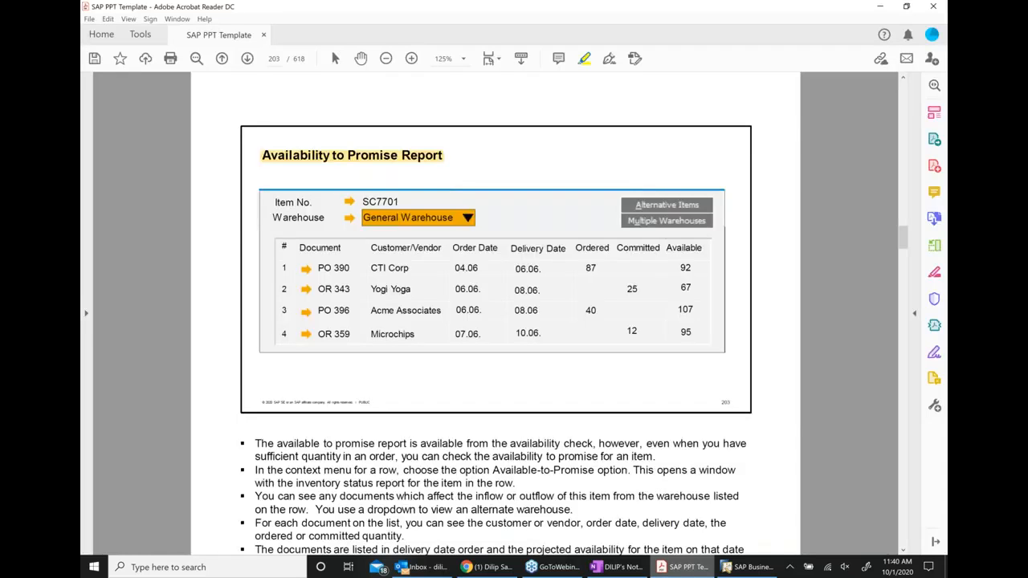
{"action": "key", "text": "Page_Down"}
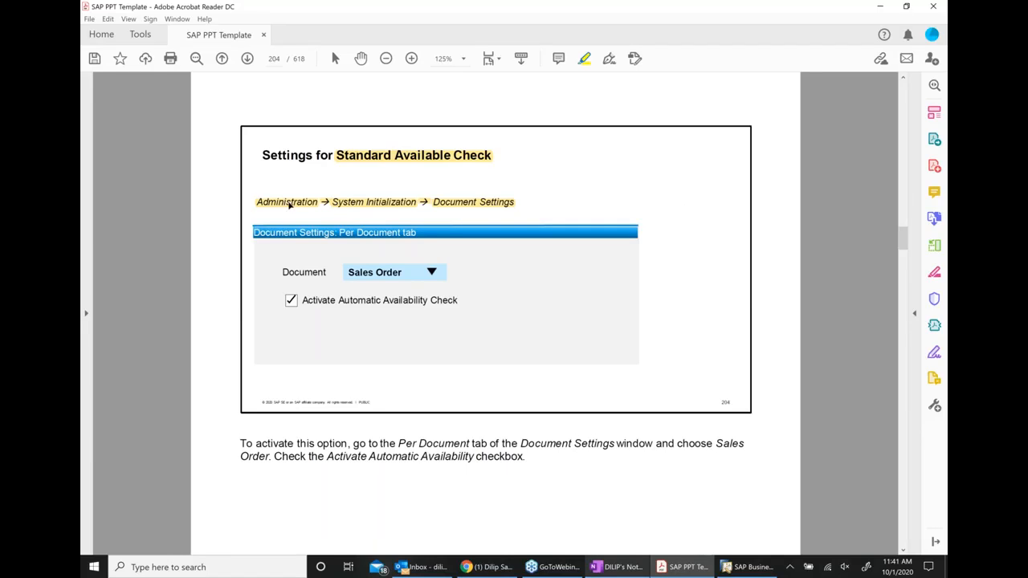
{"action": "left_click", "coordinate": [289, 204]}
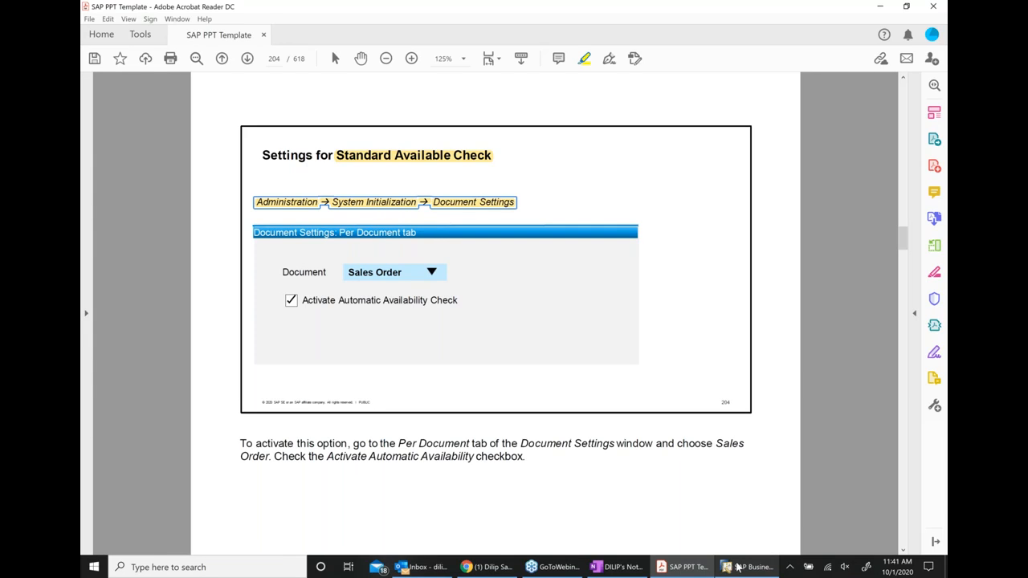
In SAP Business One, minimise the open windows, display the Per Document settings for Sales Order and compare them with the slide.
{"action": "left_click", "coordinate": [737, 566]}
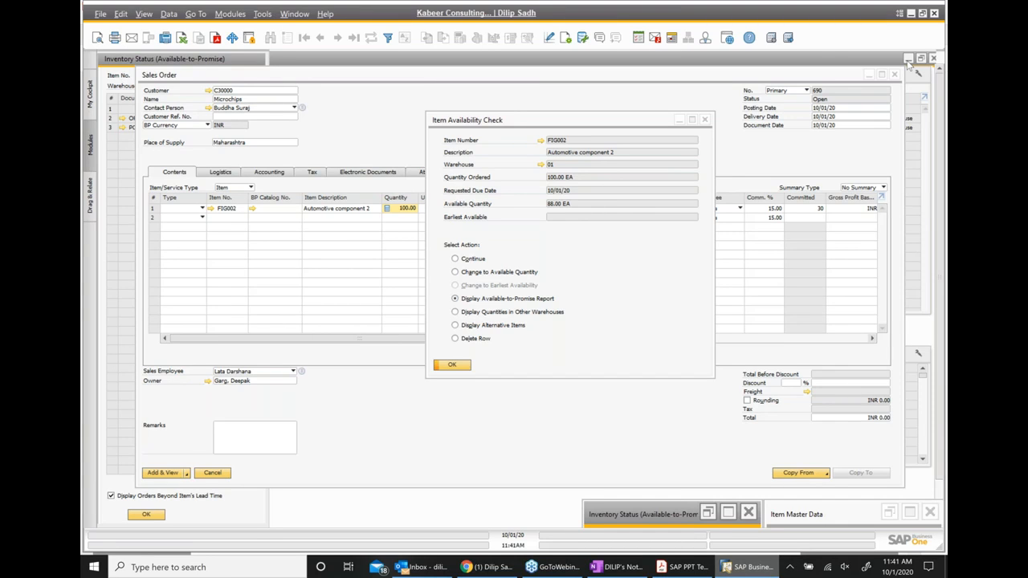
{"action": "left_click", "coordinate": [907, 59]}
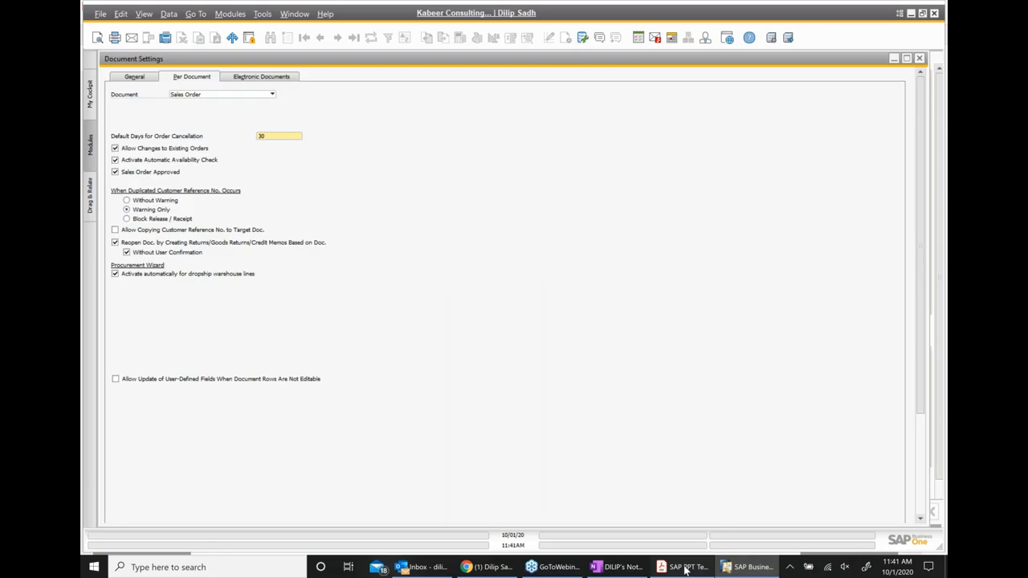
{"action": "left_click", "coordinate": [685, 567]}
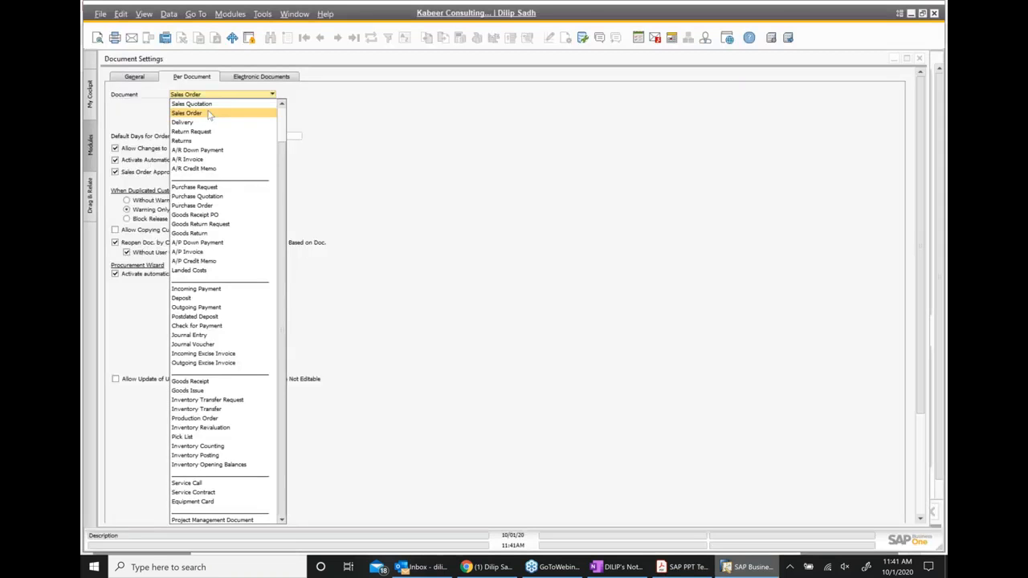
Compare the Per Document settings of Purchase Order and Sales Order for the automatic availability check option, ending on Purchase Order.
{"action": "left_click", "coordinate": [201, 205]}
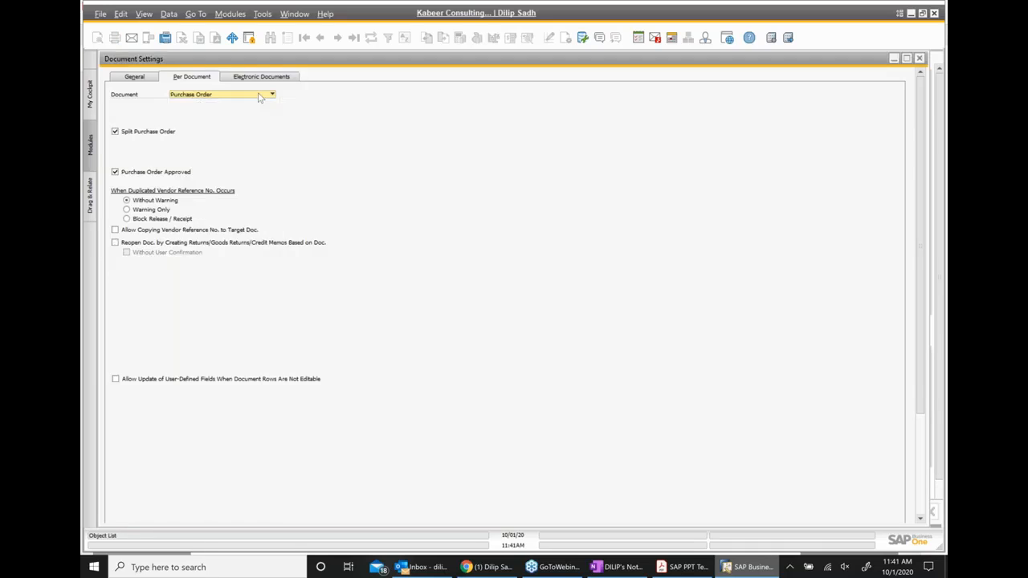
{"action": "left_click", "coordinate": [260, 97]}
{"action": "left_click", "coordinate": [200, 115]}
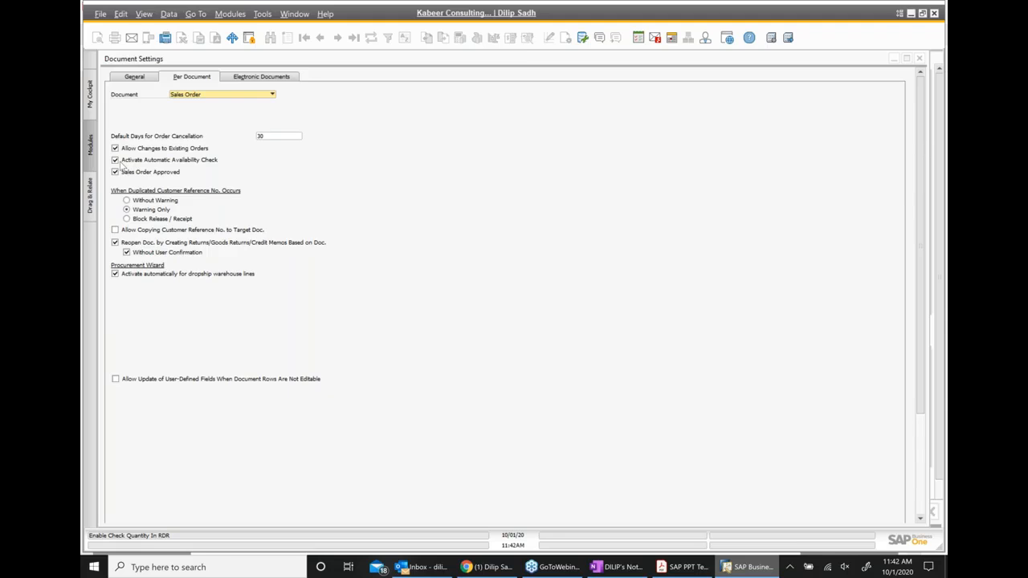
{"action": "left_click", "coordinate": [245, 101]}
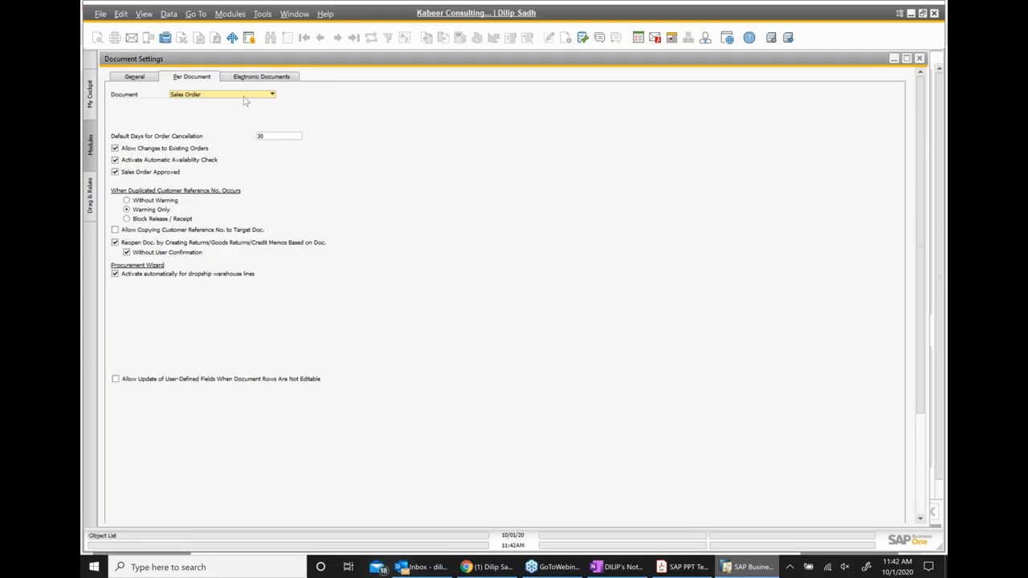
{"action": "left_click", "coordinate": [245, 97]}
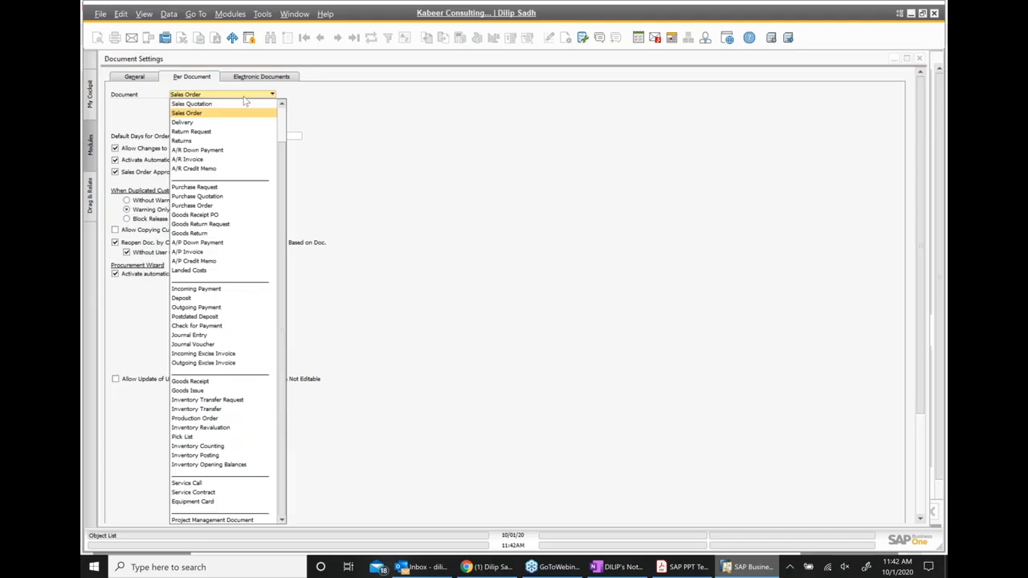
{"action": "left_click", "coordinate": [216, 206]}
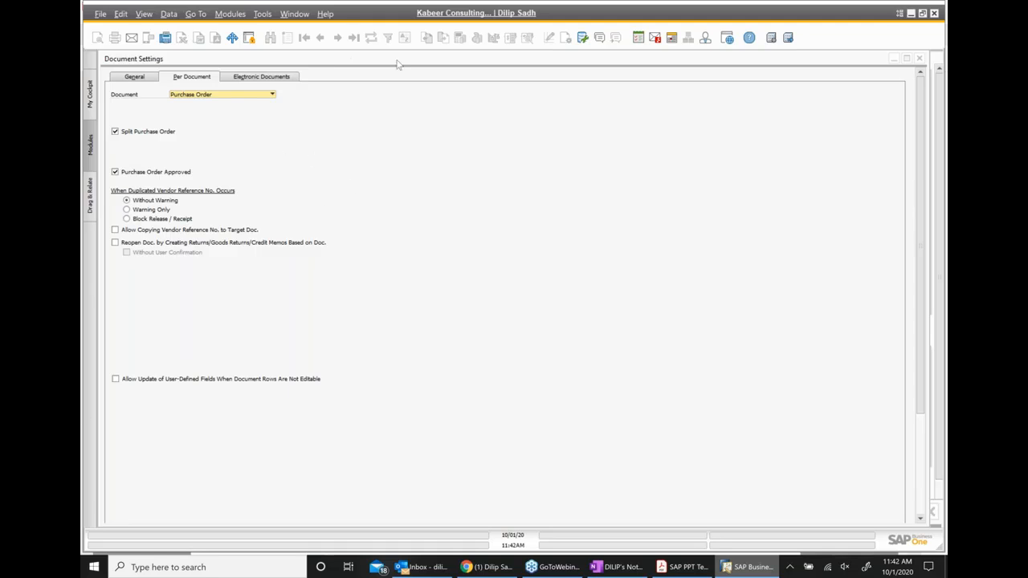
Move the Document Settings window aside and view the Per Document settings for A/R Invoice and A/P Invoice.
{"action": "left_click", "coordinate": [424, 70]}
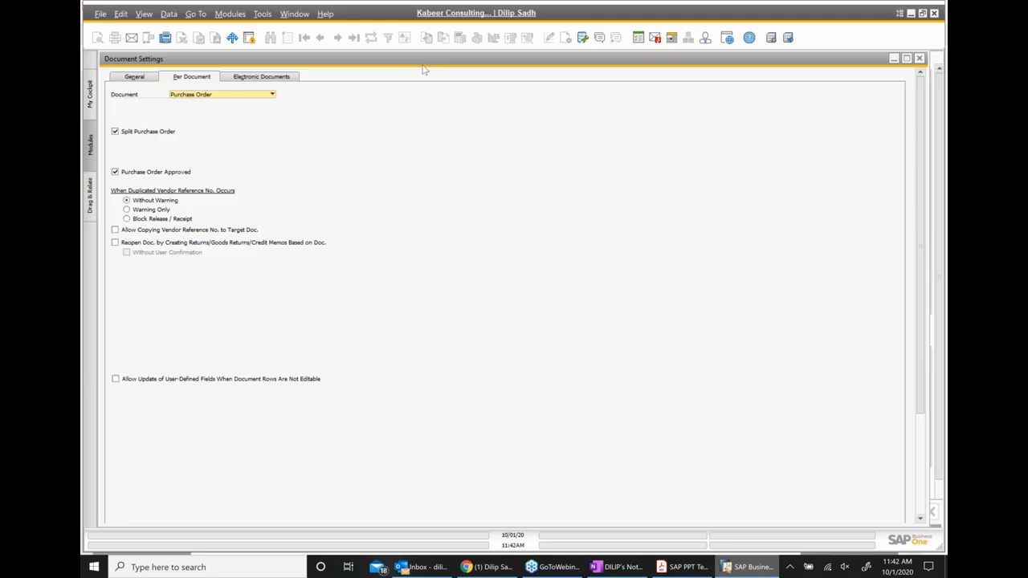
{"action": "left_click_drag", "start_coordinate": [424, 71], "coordinate": [486, 75]}
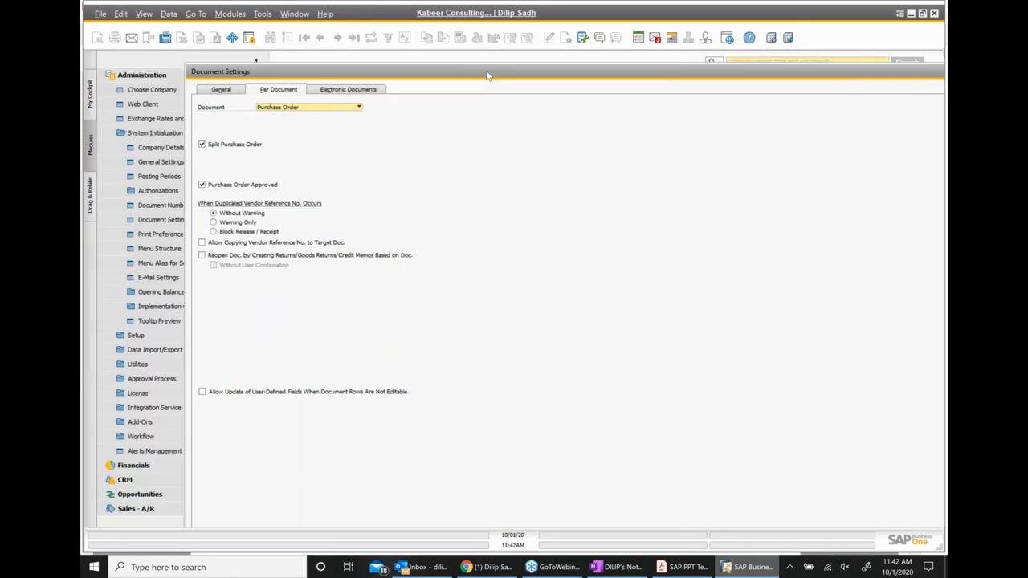
{"action": "left_click", "coordinate": [309, 106]}
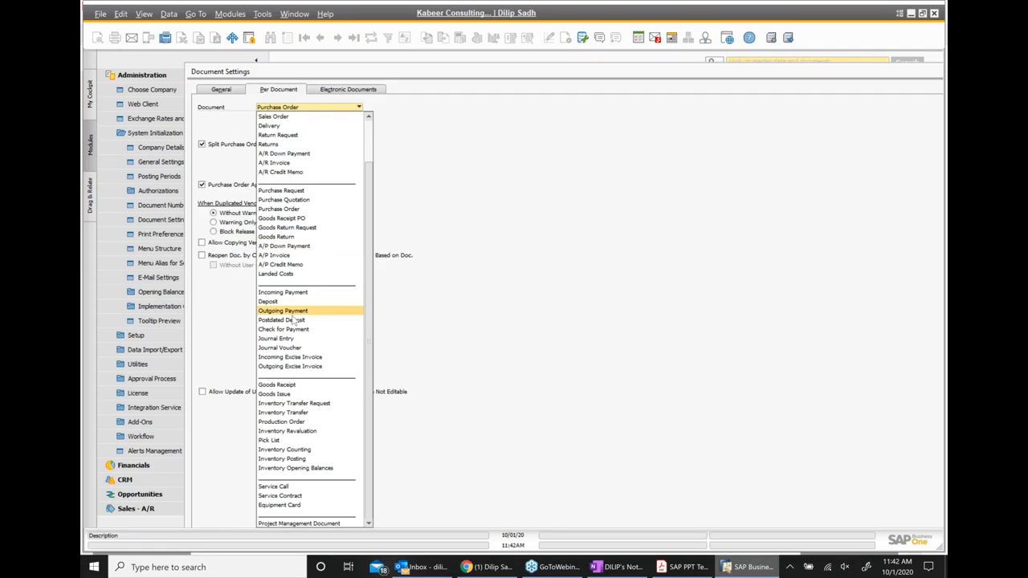
{"action": "scroll", "coordinate": [296, 327], "scroll_direction": "up", "scroll_amount": 1}
{"action": "left_click", "coordinate": [281, 173]}
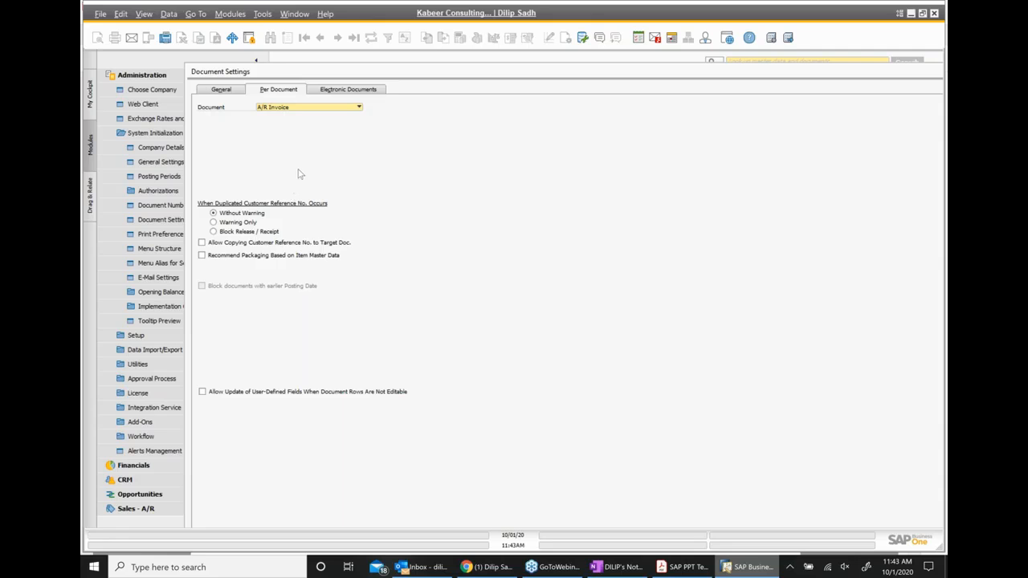
{"action": "left_click", "coordinate": [315, 114]}
{"action": "left_click", "coordinate": [314, 110]}
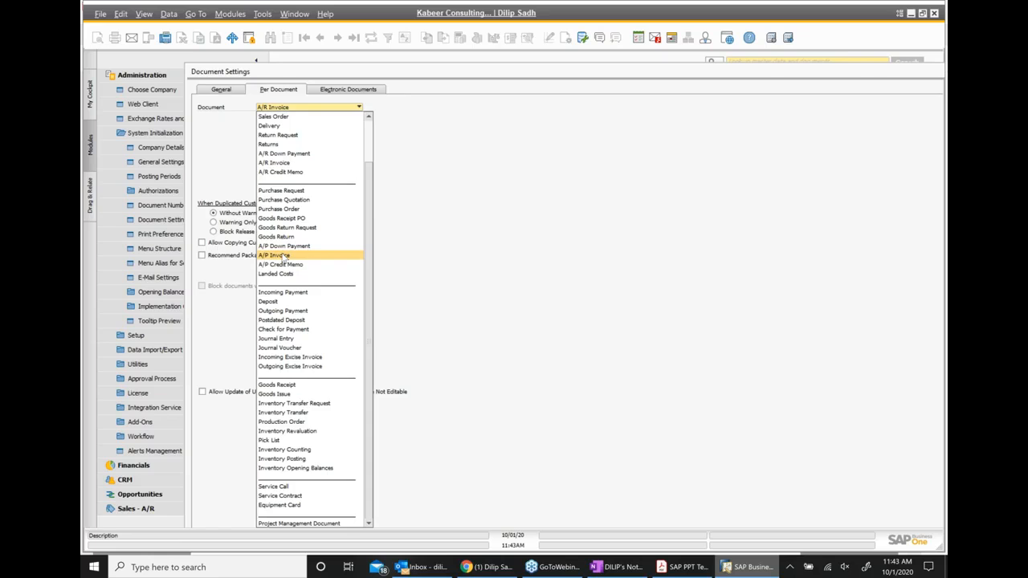
{"action": "left_click", "coordinate": [282, 255]}
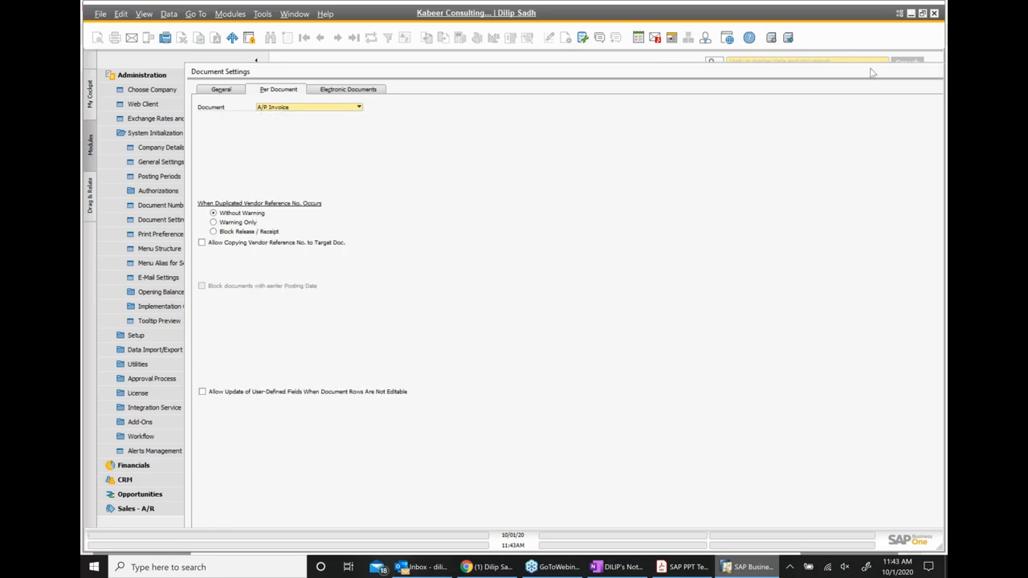
Reposition and close Document Settings, and advance to the Option 2: Advanced Availability-to-Promise (ATP) slide in Acrobat Reader.
{"action": "left_click", "coordinate": [808, 77]}
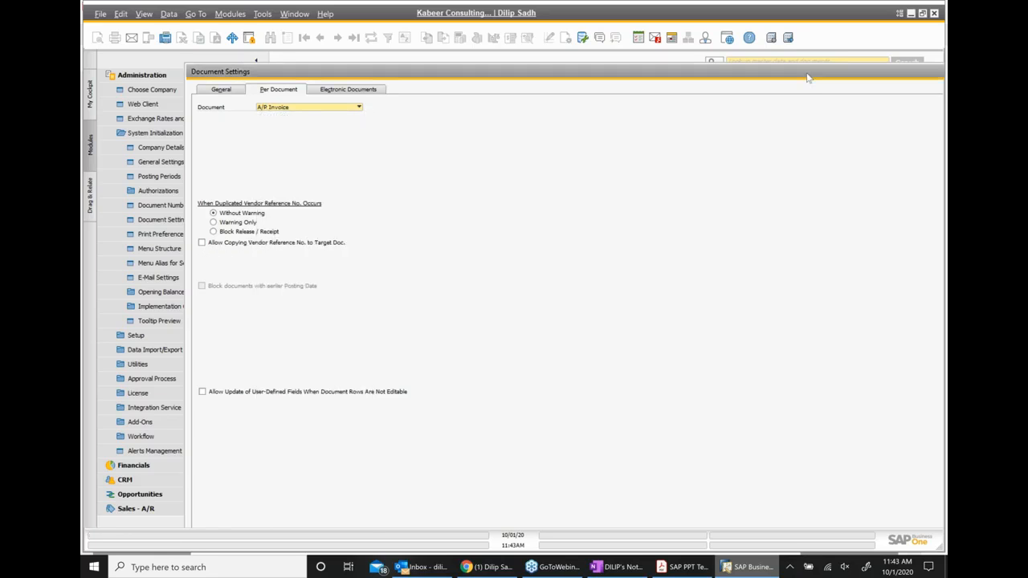
{"action": "left_click_drag", "start_coordinate": [808, 77], "coordinate": [764, 81]}
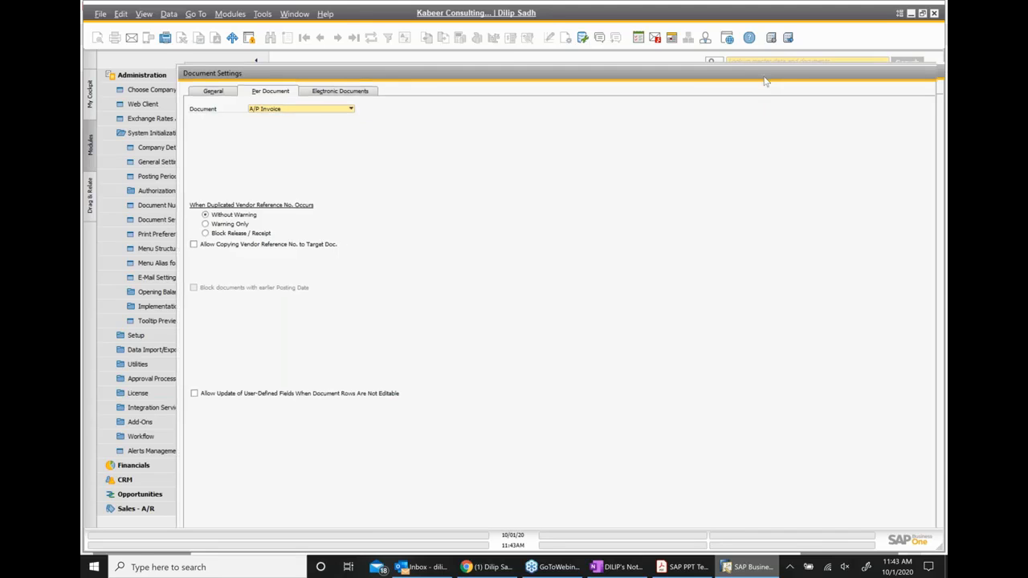
{"action": "double_click", "coordinate": [764, 81]}
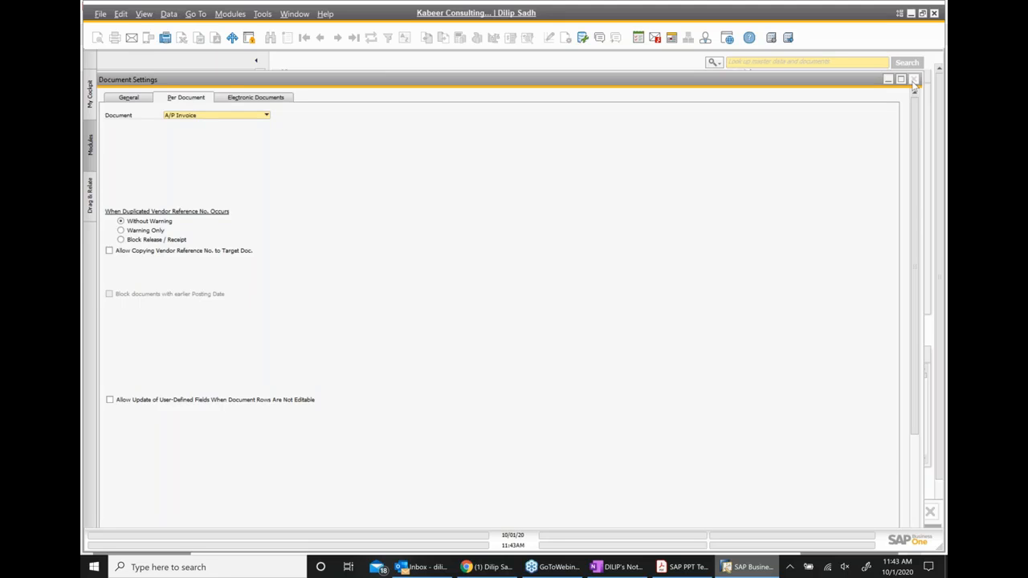
{"action": "left_click", "coordinate": [913, 79]}
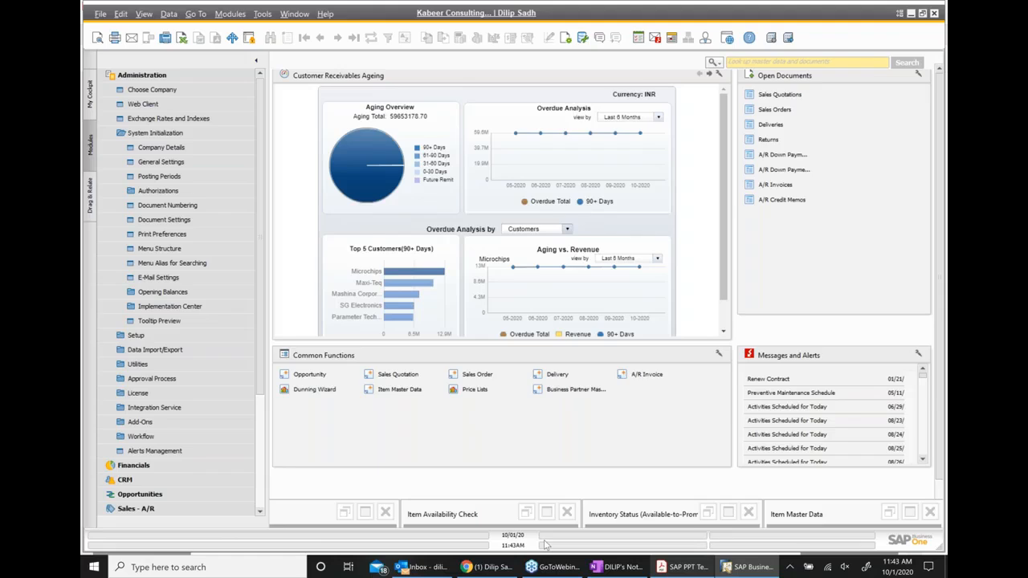
{"action": "key", "text": "alt+Tab"}
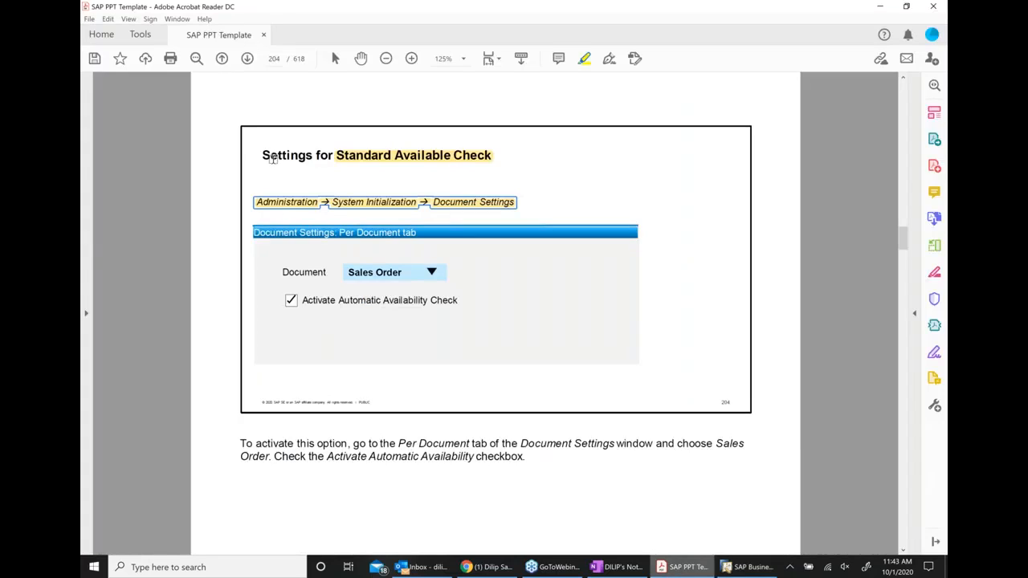
{"action": "left_click", "coordinate": [245, 60]}
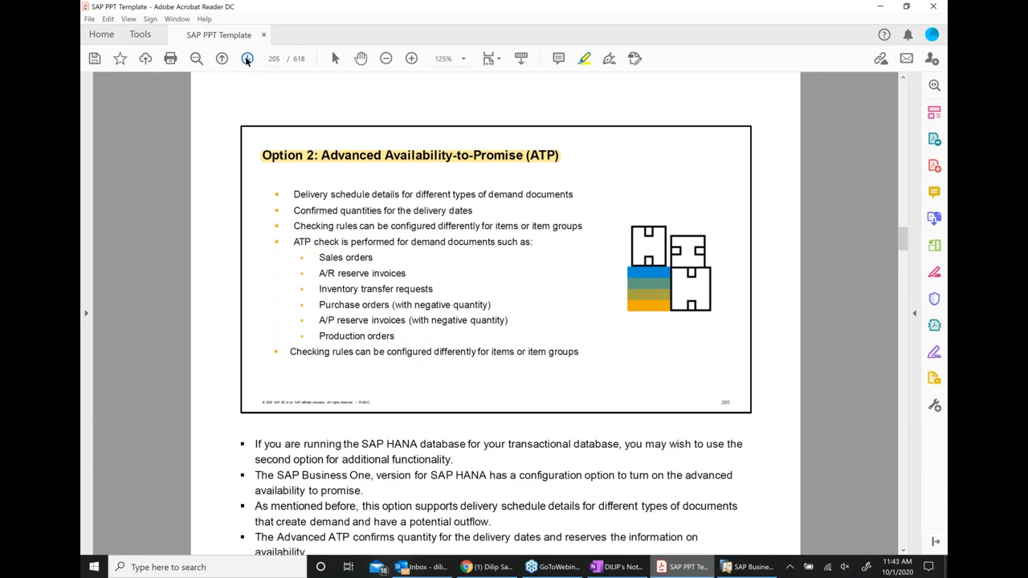
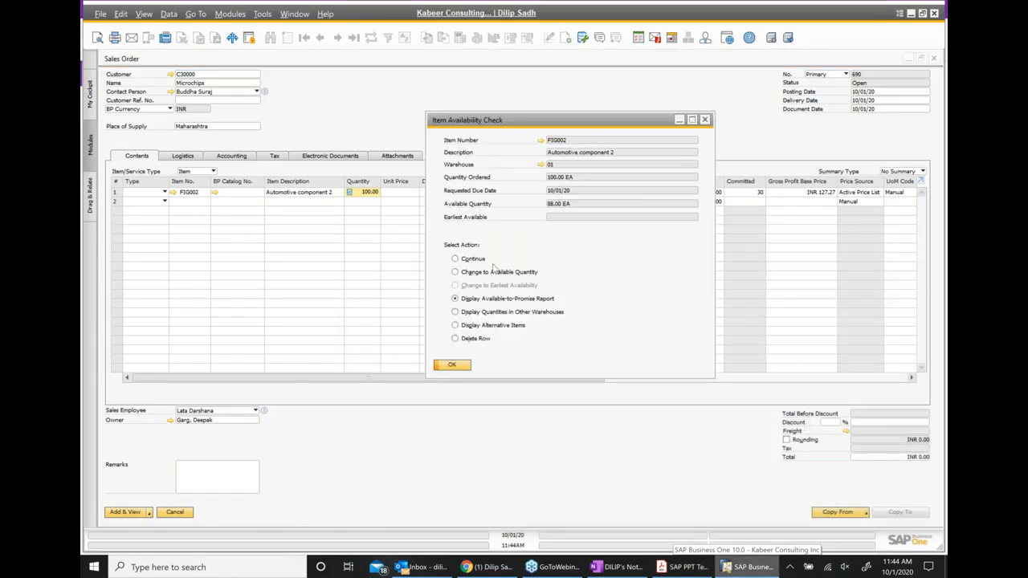
Continue past the availability check for item FIG002 and close the new Microchips sales order without saving.
{"action": "left_click", "coordinate": [475, 261]}
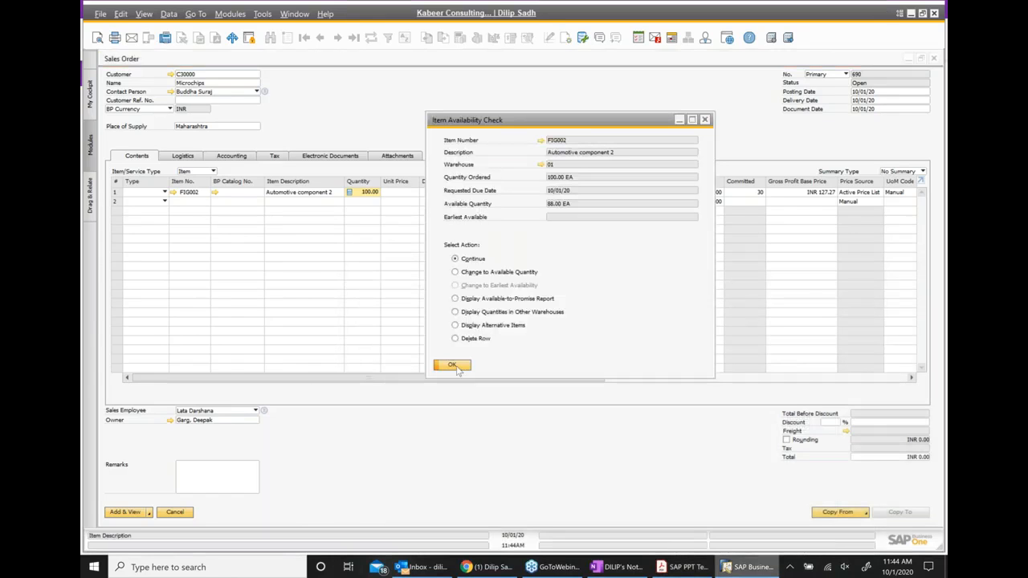
{"action": "left_click", "coordinate": [453, 365]}
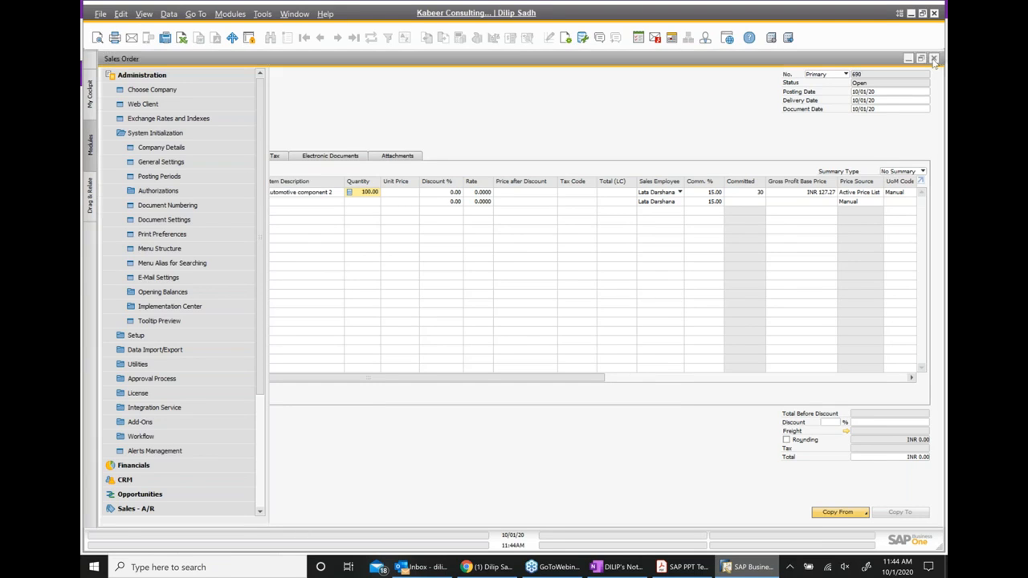
{"action": "left_click", "coordinate": [933, 59]}
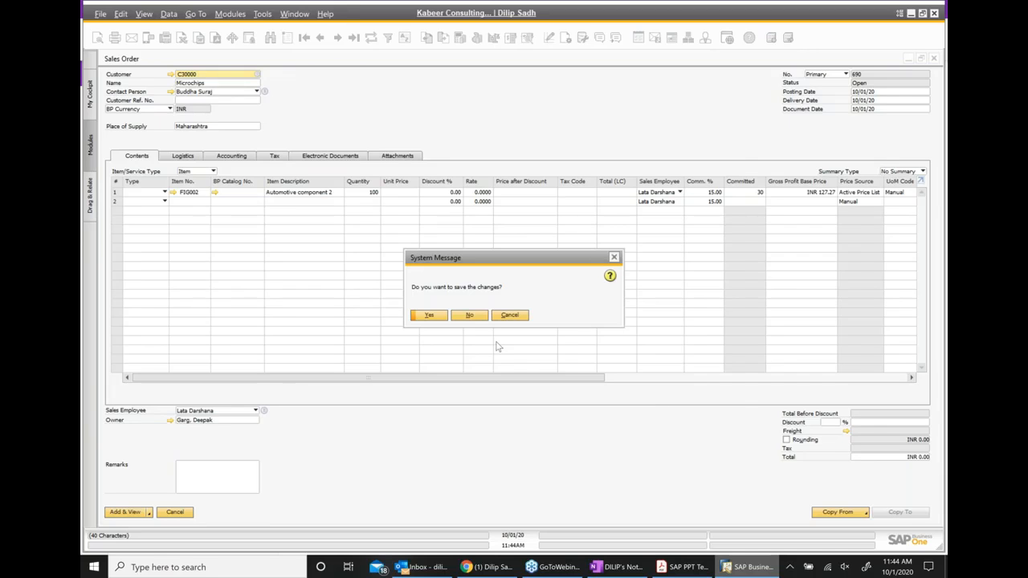
{"action": "left_click", "coordinate": [470, 315]}
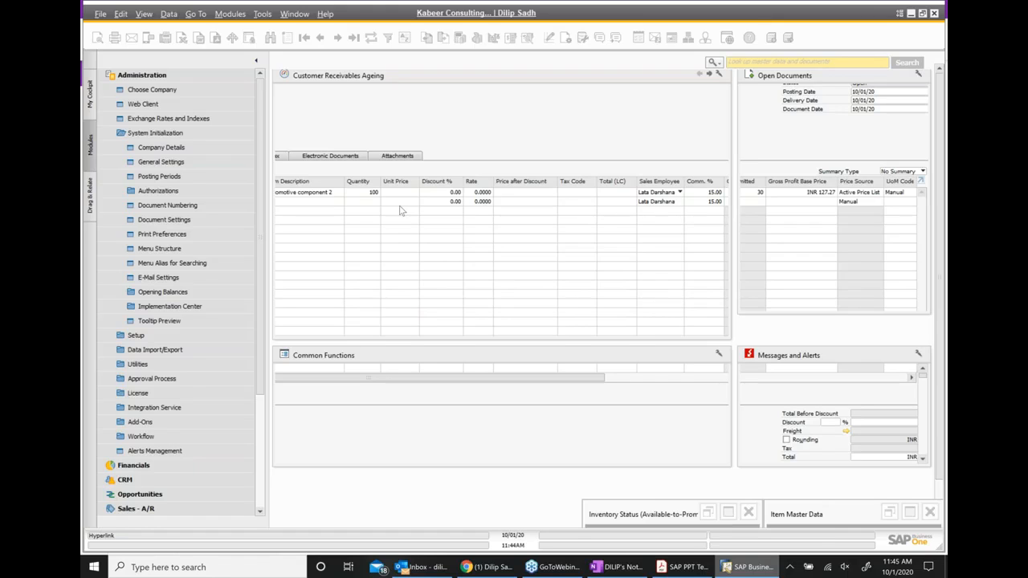
View the Pick and Pack slide in Acrobat Reader, and display the Pick and Pack functions under Inventory in SAP Business One.
{"action": "left_click", "coordinate": [154, 133]}
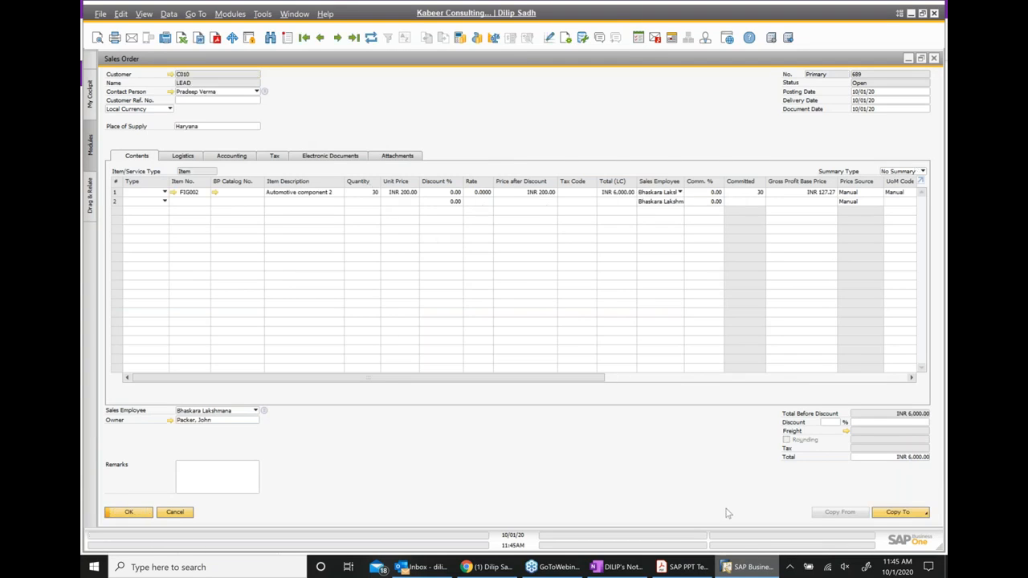
{"action": "left_click", "coordinate": [681, 566]}
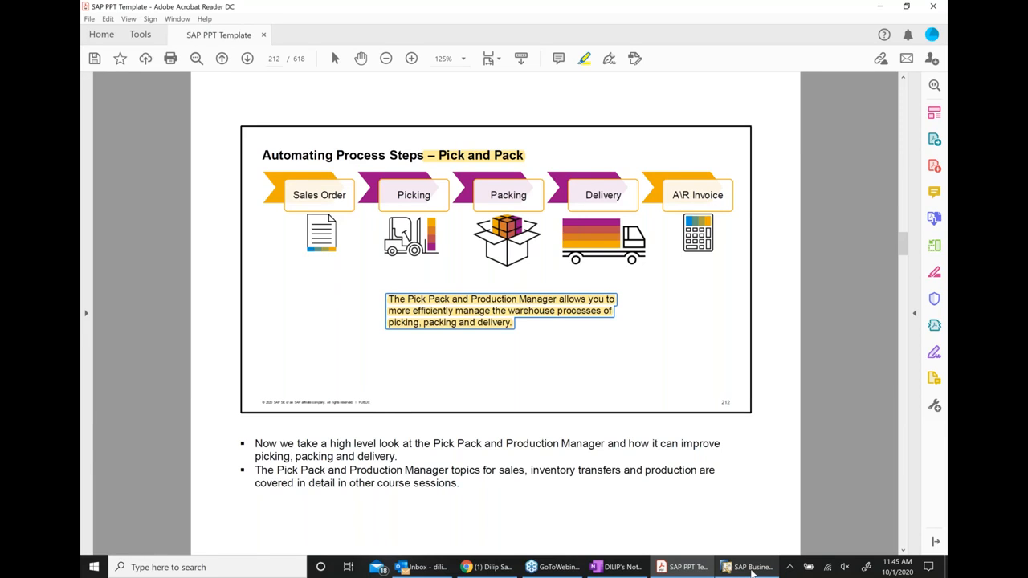
{"action": "left_click", "coordinate": [752, 570]}
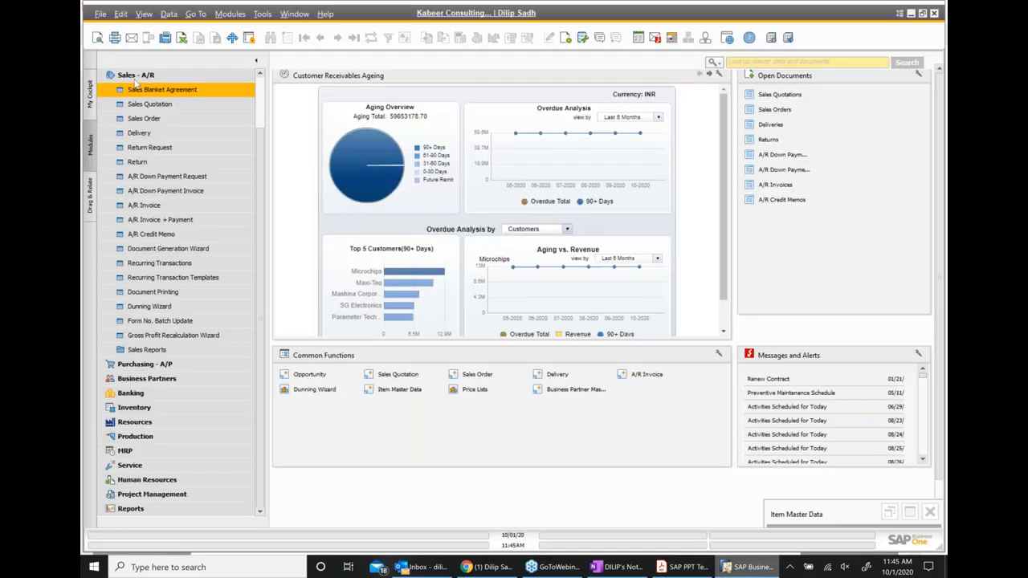
{"action": "left_click", "coordinate": [134, 190]}
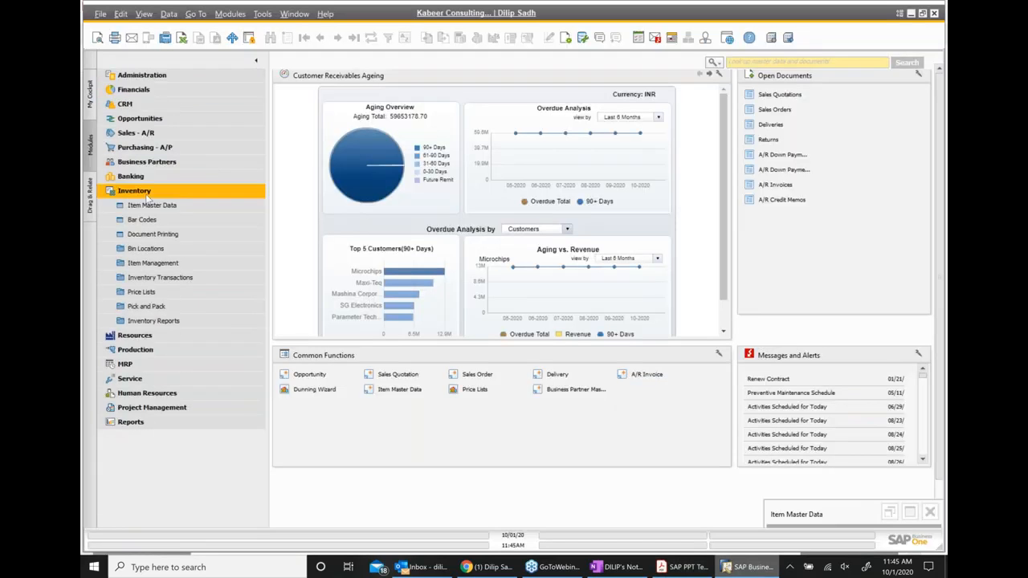
{"action": "left_click", "coordinate": [172, 310]}
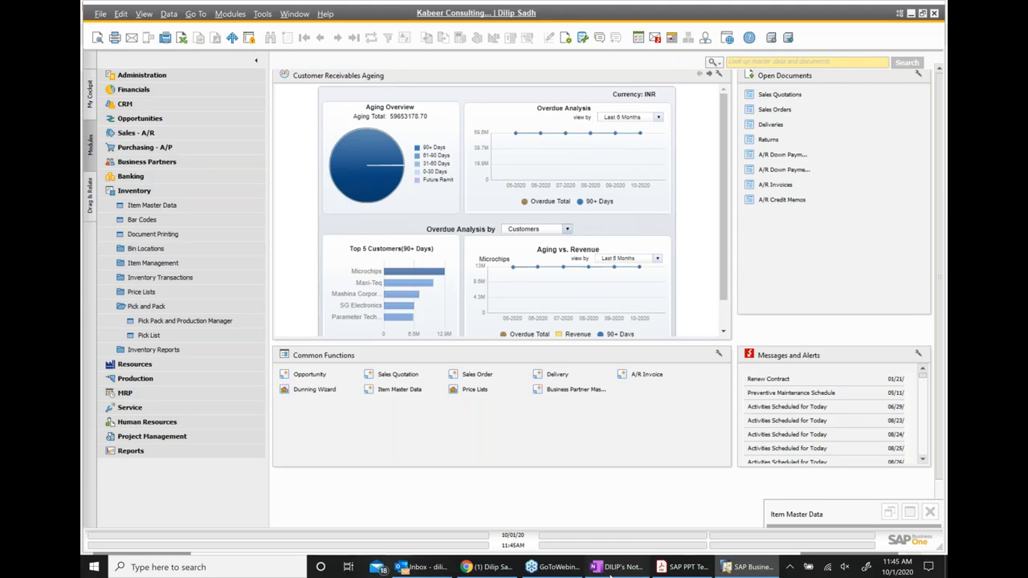
In the OneNote class notes, complete the line "I have 2 GOOD NEWS" and add the list item "Tomorrow due to Gandhi ji we NO CLASS.".
{"action": "left_click", "coordinate": [612, 567]}
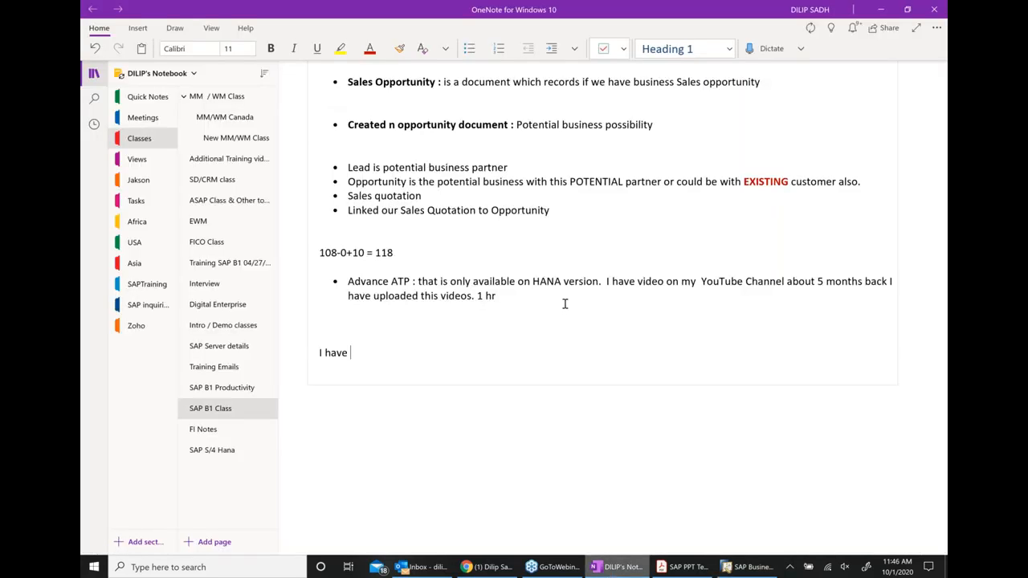
{"action": "type", "text": "2 GOOD NEWS"}
{"action": "key", "text": "Return"}
{"action": "type", "text": "- "}
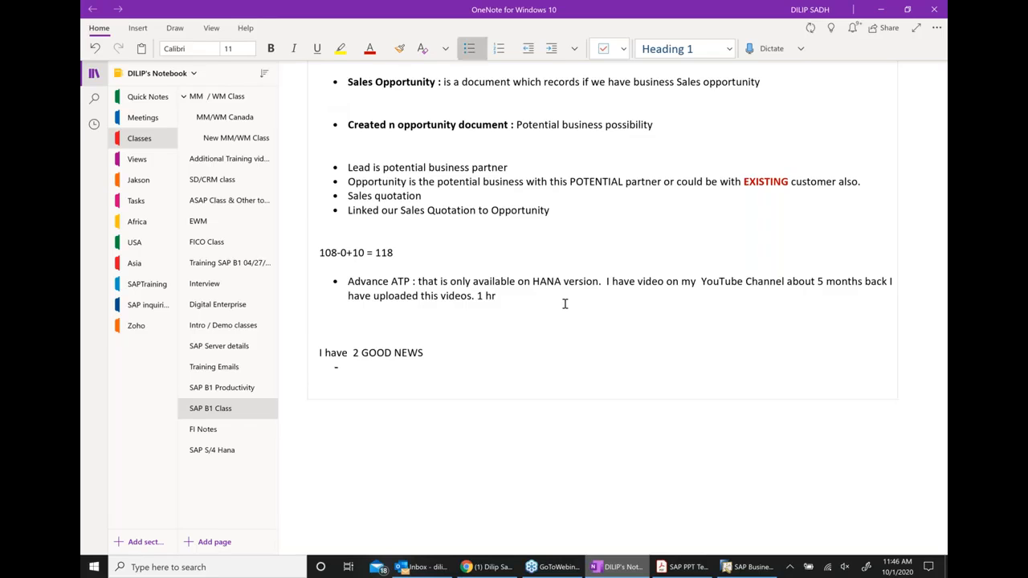
{"action": "type", "text": "Tommrrow due to Gan"}
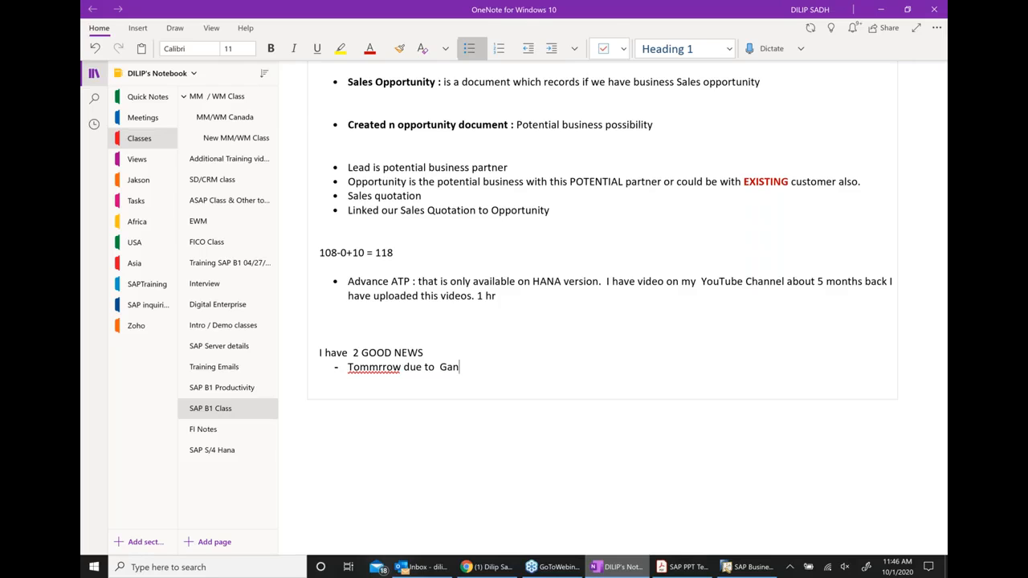
{"action": "type", "text": "dhi ji we NO CLASS."}
{"action": "right_click", "coordinate": [391, 367]}
{"action": "left_click", "coordinate": [585, 362]}
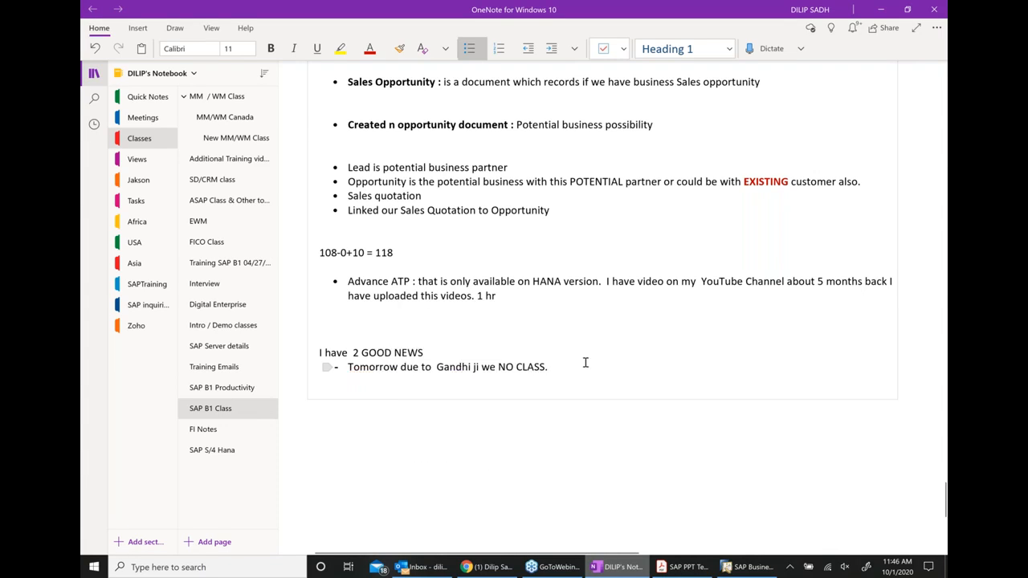
Make the line "I have 2 GOOD NEWS" bold and return to the end of the list below it.
{"action": "scroll", "coordinate": [585, 362], "scroll_direction": "down", "scroll_amount": 1}
{"action": "scroll", "coordinate": [582, 357], "scroll_direction": "down", "scroll_amount": 1}
{"action": "left_click_drag", "start_coordinate": [423, 266], "coordinate": [317, 265]}
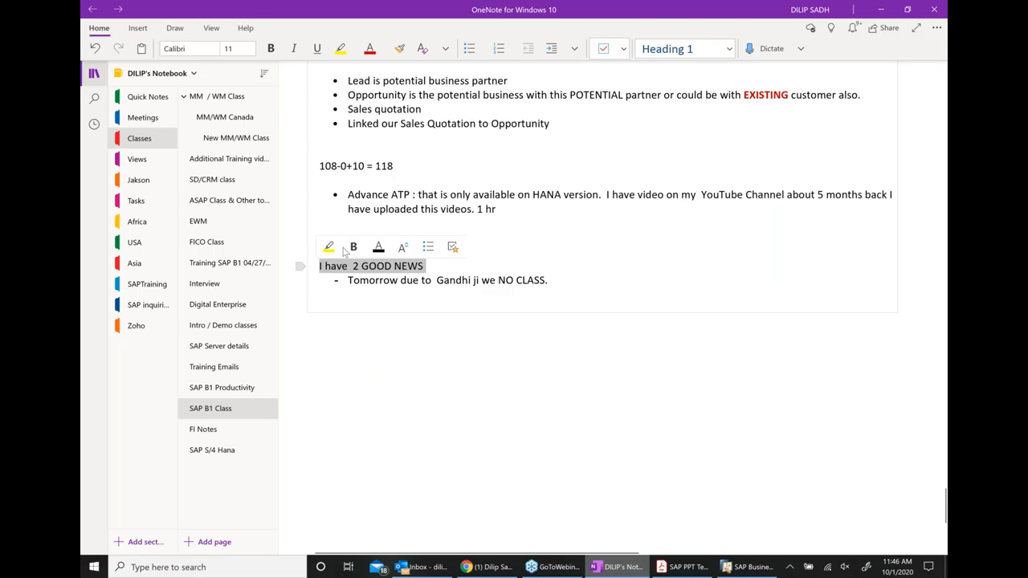
{"action": "left_click", "coordinate": [353, 246]}
{"action": "left_click", "coordinate": [856, 314]}
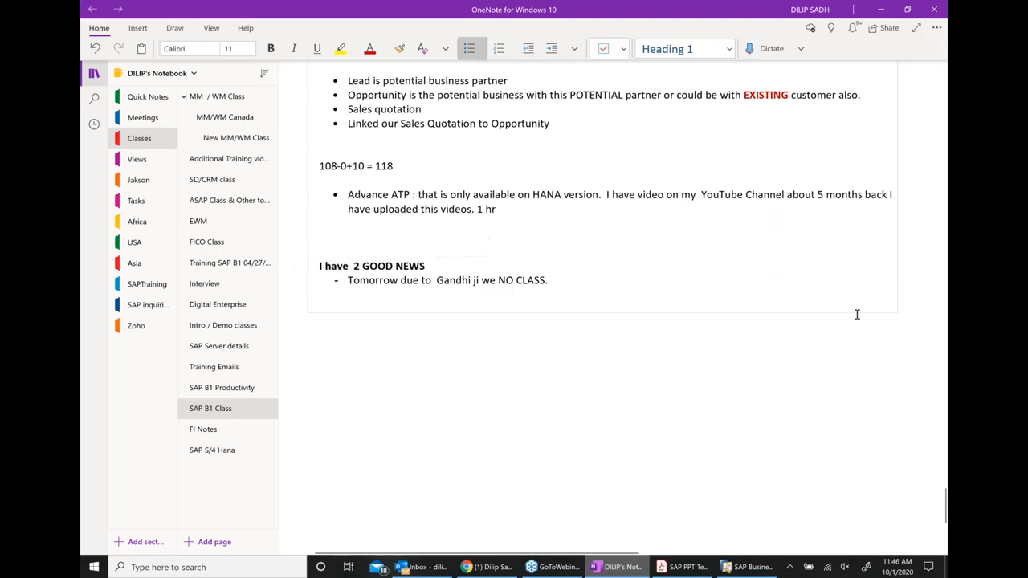
Add the list item "Today this is good breaking point so I will stop now" and start another with "And we will conitnue".
{"action": "key", "text": "Return"}
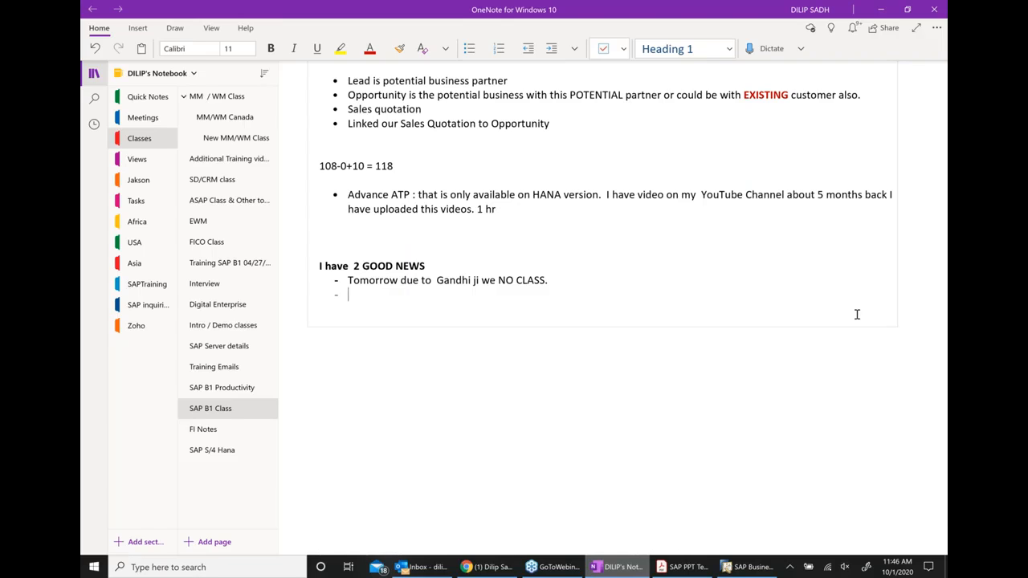
{"action": "type", "text": "Today this"}
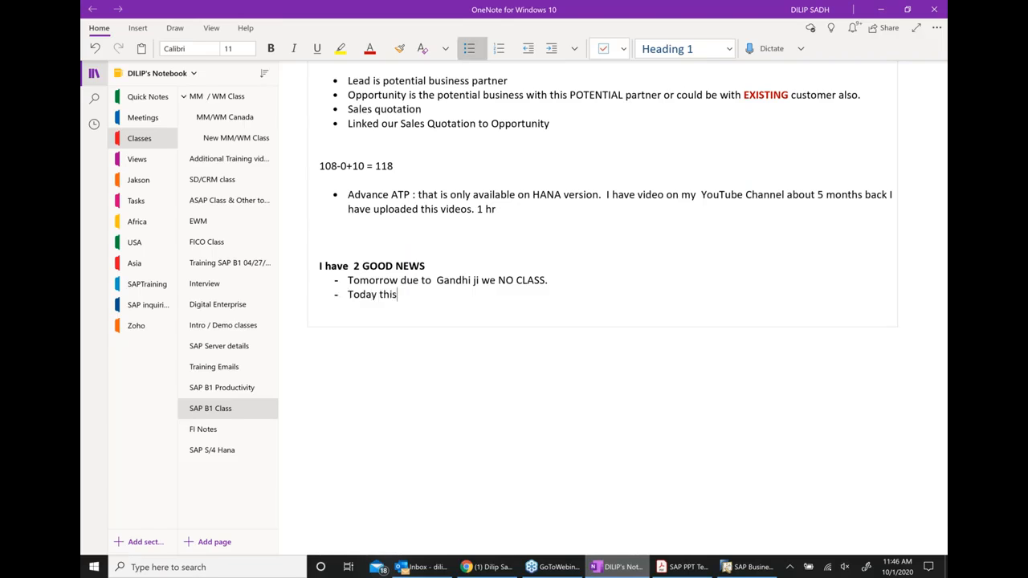
{"action": "type", "text": " is good breaking poi"}
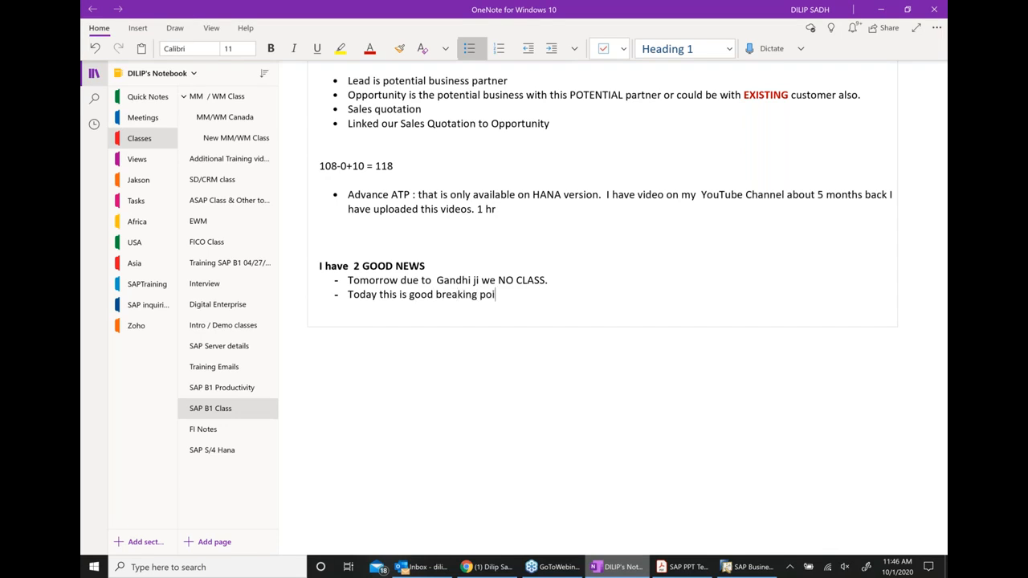
{"action": "type", "text": "nt so I will stop now"}
{"action": "key", "text": "Return"}
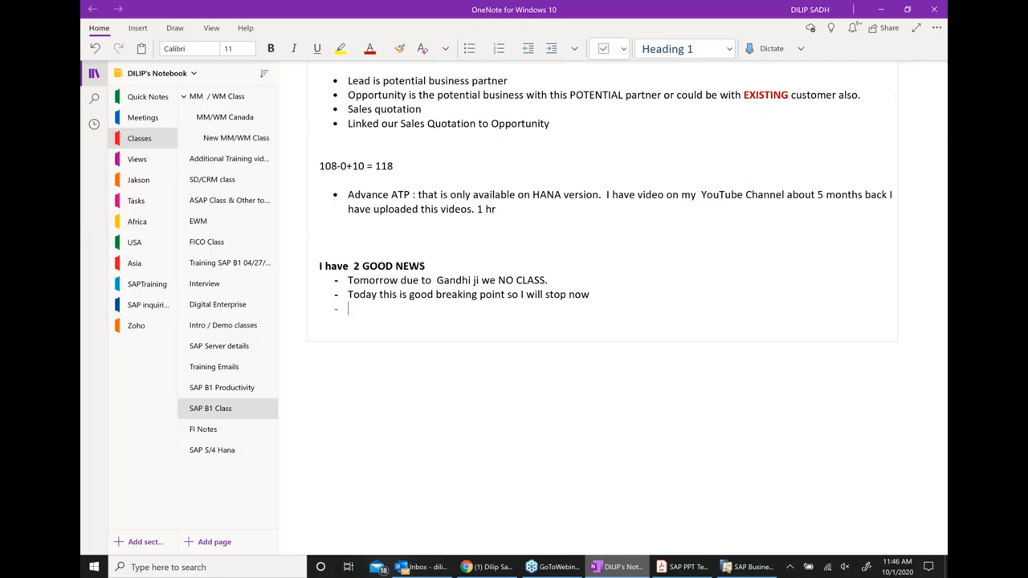
{"action": "type", "text": "an"}
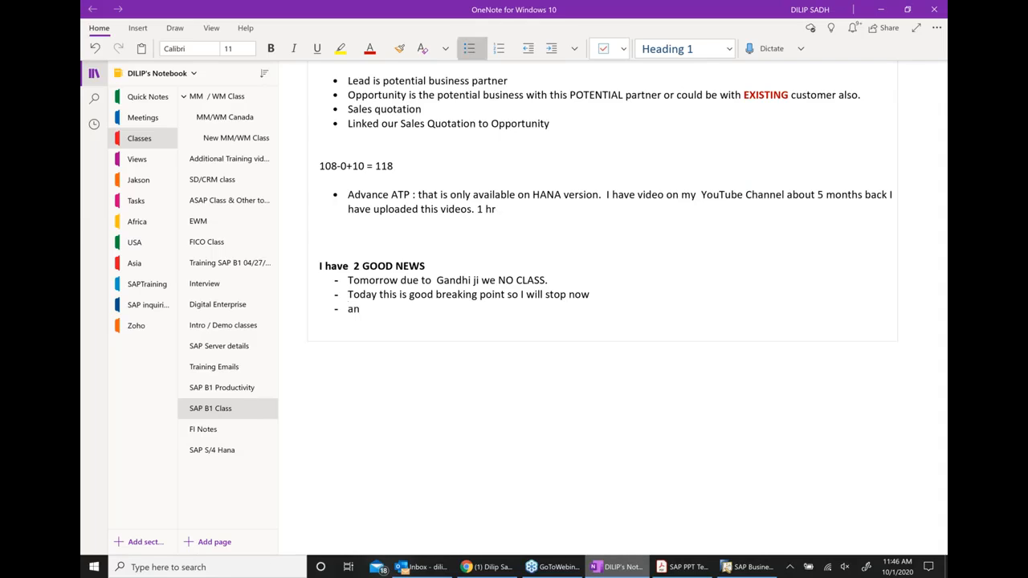
{"action": "type", "text": "d we will conitnue "}
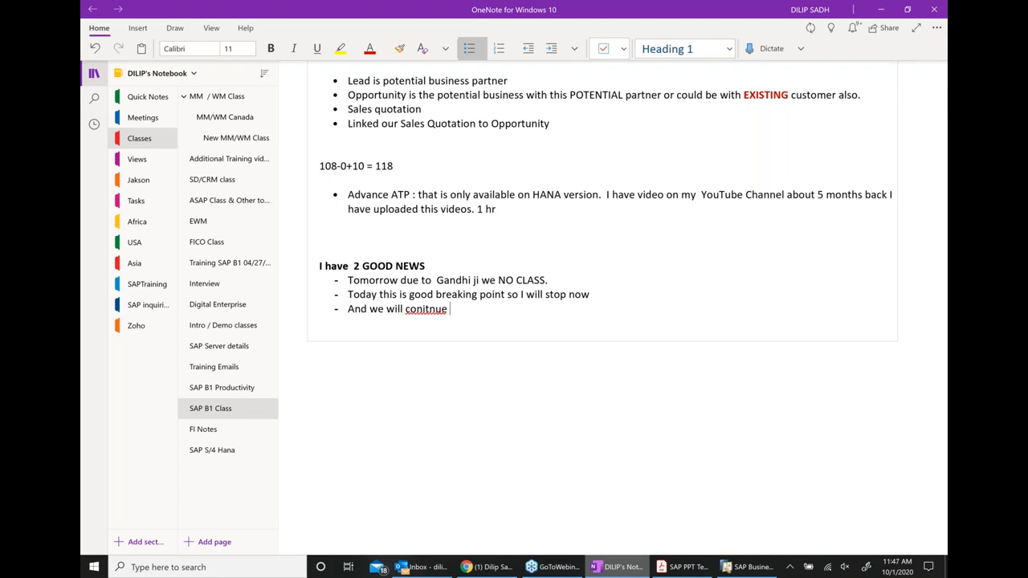
{"action": "type", "text": "tomorrow Thank"}
{"action": "key", "text": "BackSpace"}
{"action": "key", "text": "BackSpace"}
{"action": "key", "text": "BackSpace"}
{"action": "key", "text": "BackSpace"}
{"action": "key", "text": "BackSpace"}
{"action": "key", "text": "BackSpace"}
{"action": "key", "text": "BackSpace"}
{"action": "key", "text": "BackSpace"}
{"action": "key", "text": "BackSpace"}
{"action": "key", "text": "BackSpace"}
{"action": "key", "text": "BackSpace"}
{"action": "key", "text": "BackSpace"}
{"action": "key", "text": "BackSpace"}
{"action": "key", "text": "BackSpace"}
Complete the last list item with "on MONDAY" and correct its misspelled word to "continue".
{"action": "type", "text": "on MONDAY"}
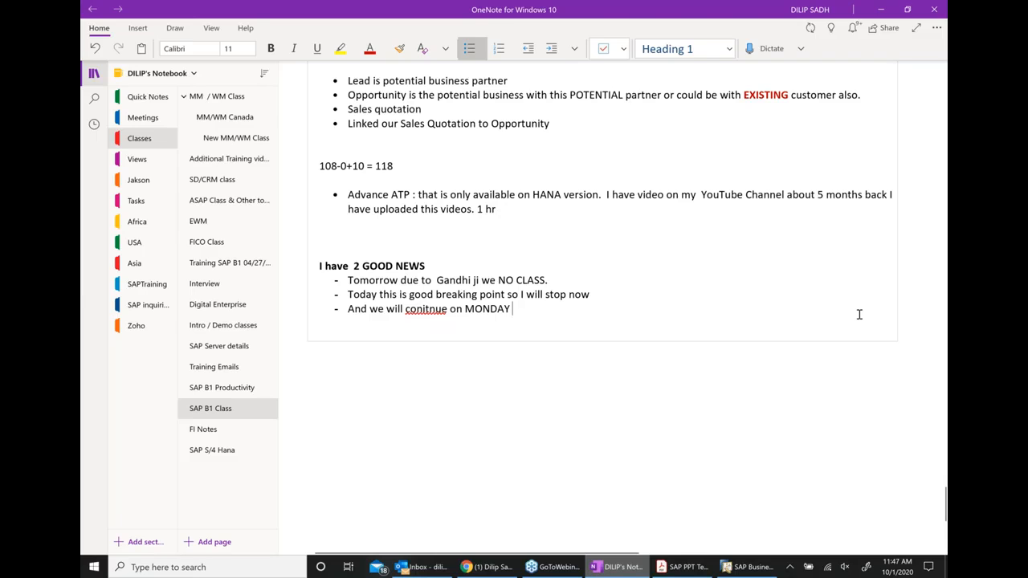
{"action": "right_click", "coordinate": [425, 311]}
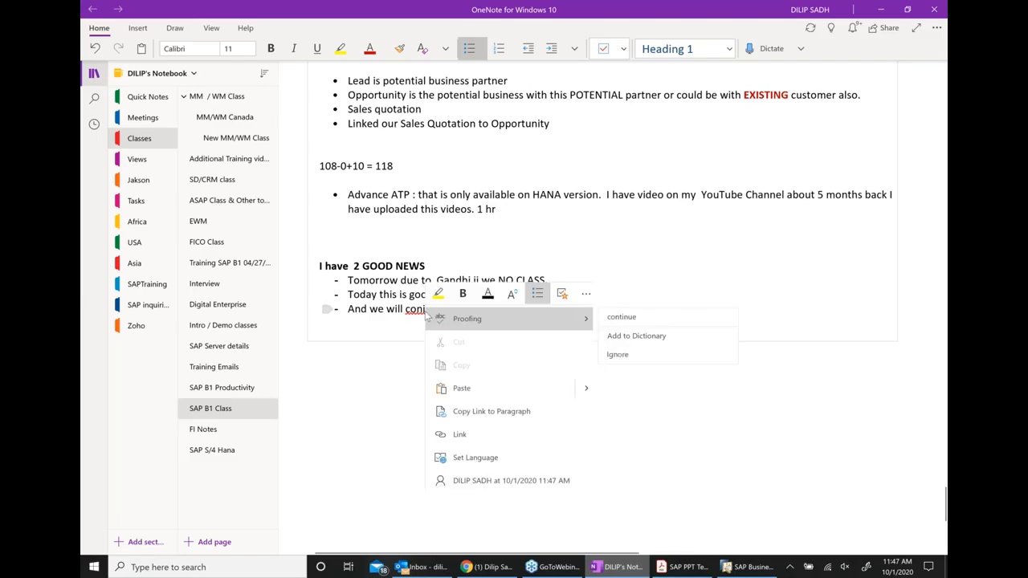
{"action": "left_click", "coordinate": [618, 316]}
Review the "I have 2 GOOD NEWS" notes, and minimise OneNote and SAP Business One to show the Pick and Pack slide in Acrobat Reader.
{"action": "scroll", "coordinate": [614, 317], "scroll_direction": "down", "scroll_amount": 1}
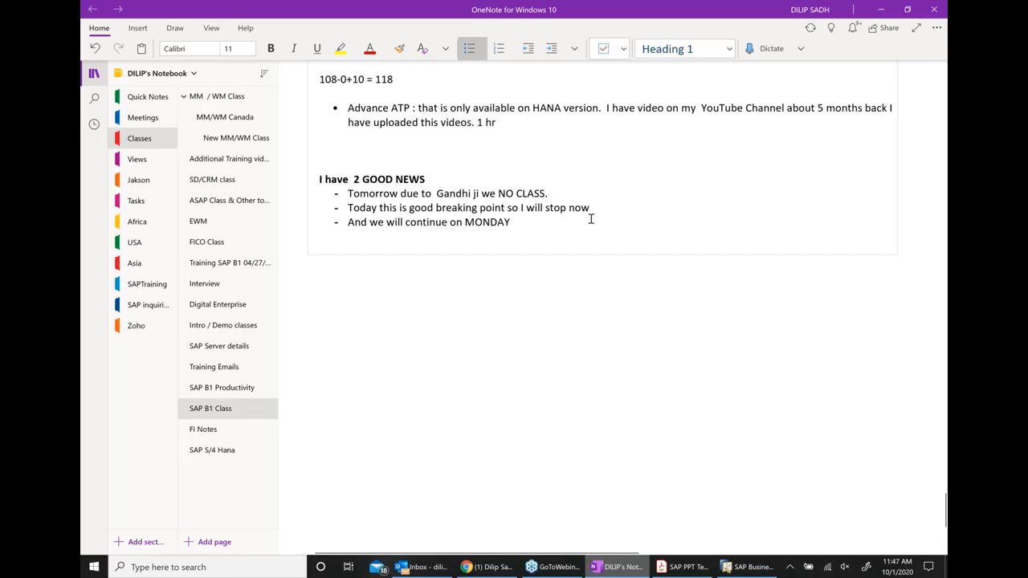
{"action": "left_click_drag", "start_coordinate": [529, 222], "coordinate": [319, 180]}
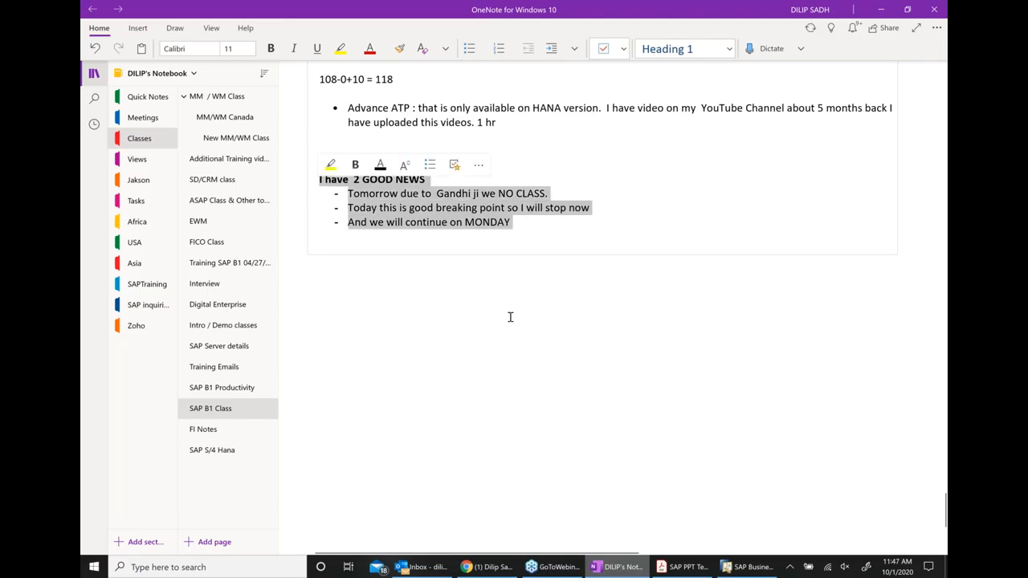
{"action": "left_click", "coordinate": [510, 318]}
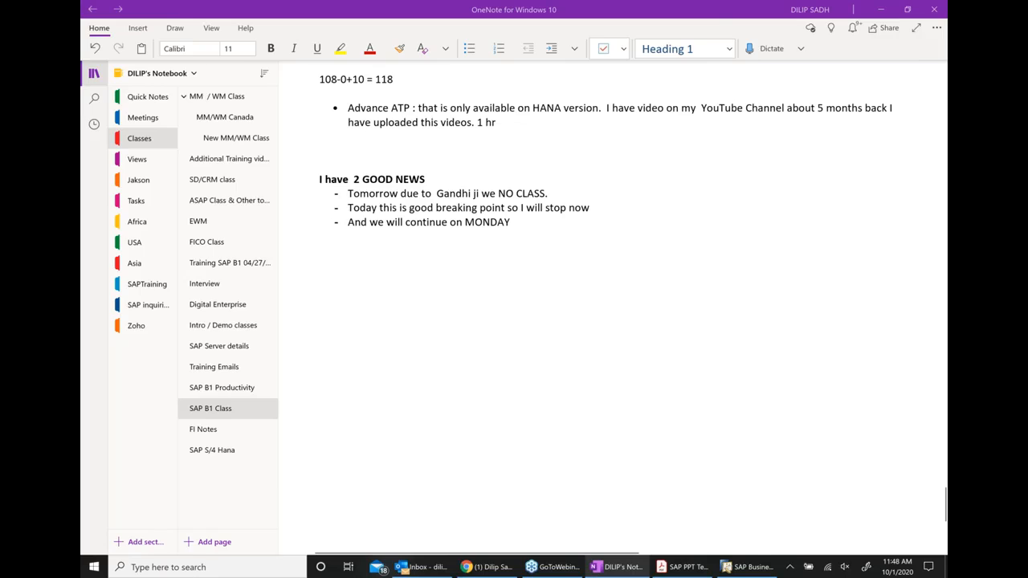
{"action": "left_click", "coordinate": [879, 9]}
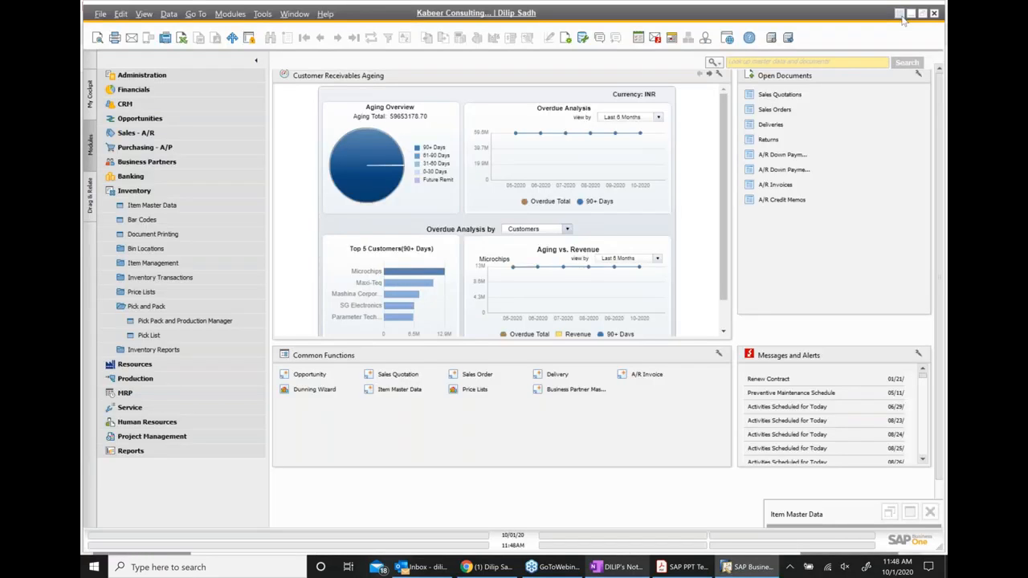
{"action": "left_click", "coordinate": [900, 15]}
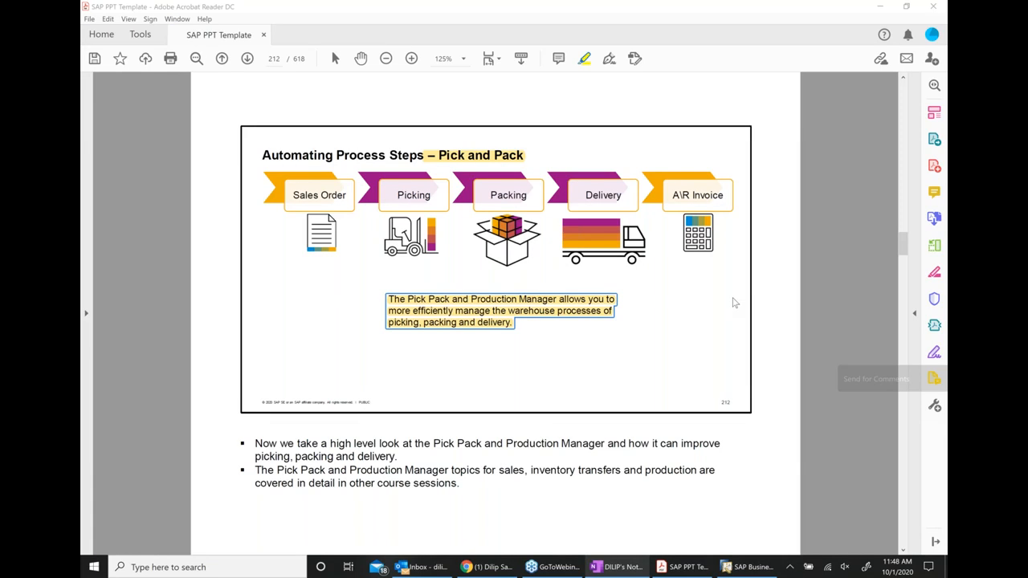